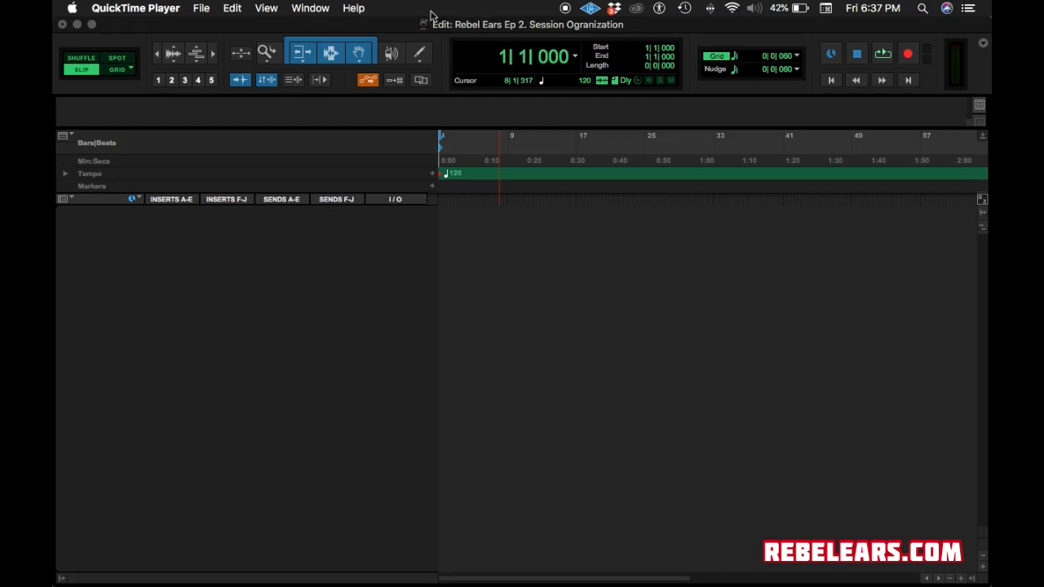
Review the Setup menu's Disk Allocation settings and accept them with OK.
click(455, 244)
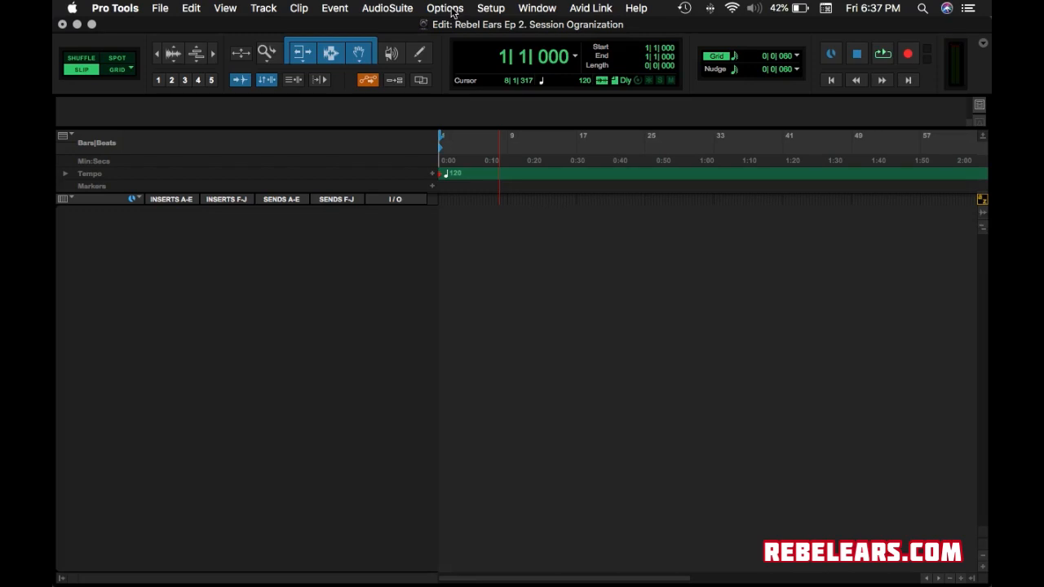
click(447, 10)
mouse_move(542, 10)
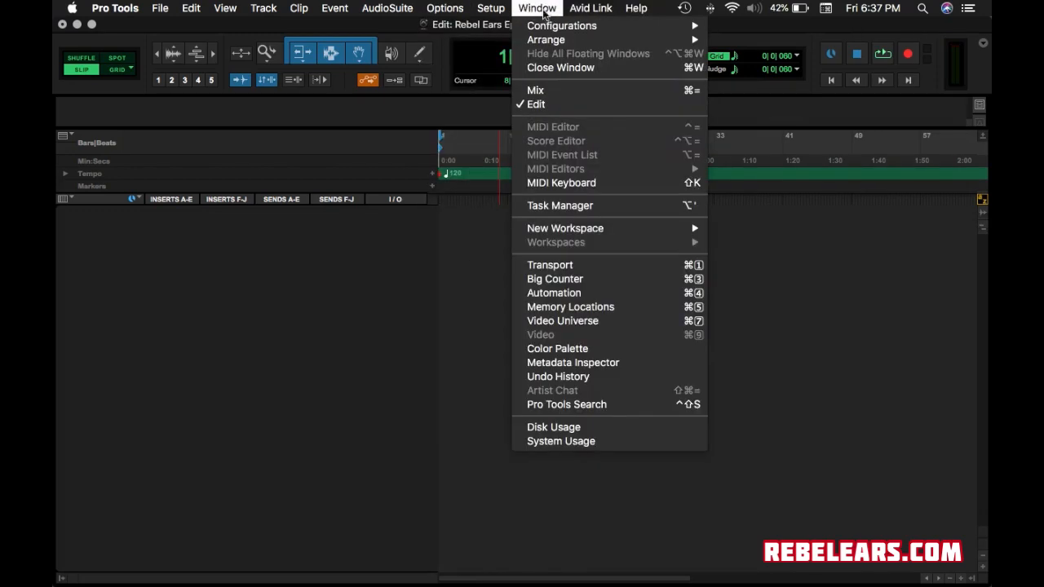
mouse_move(494, 9)
click(513, 53)
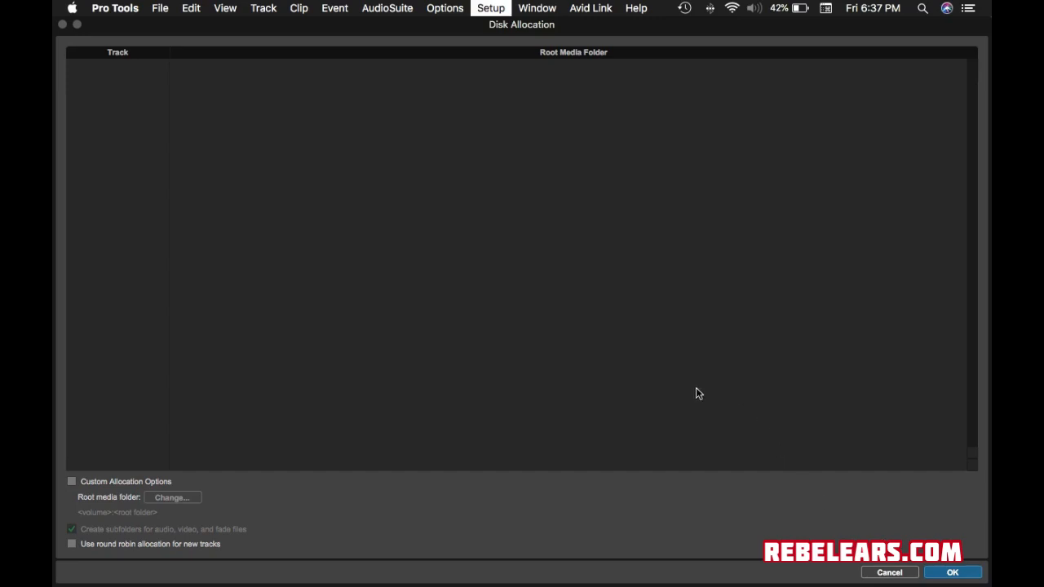
click(489, 8)
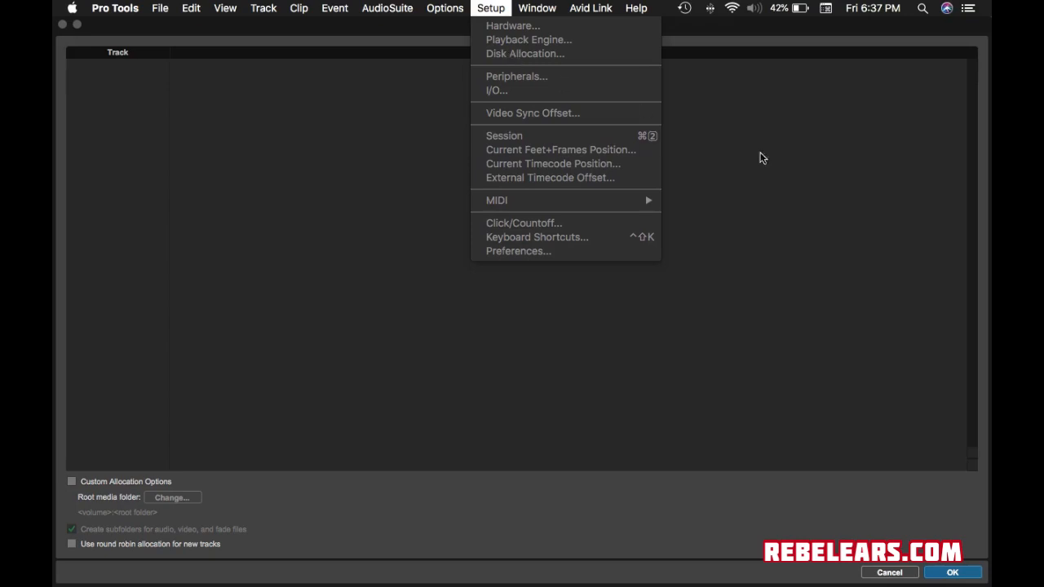
click(773, 209)
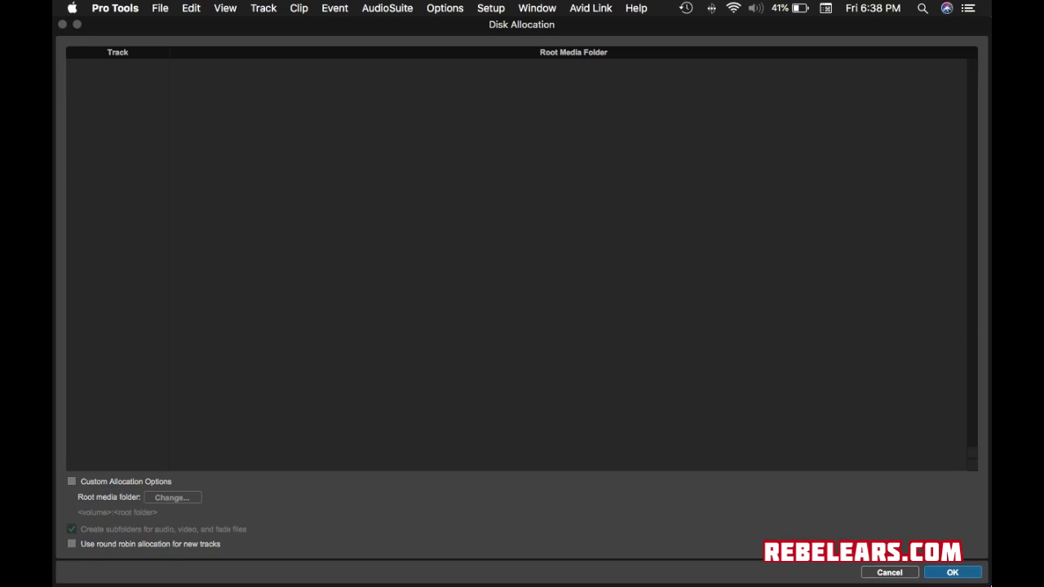
click(952, 572)
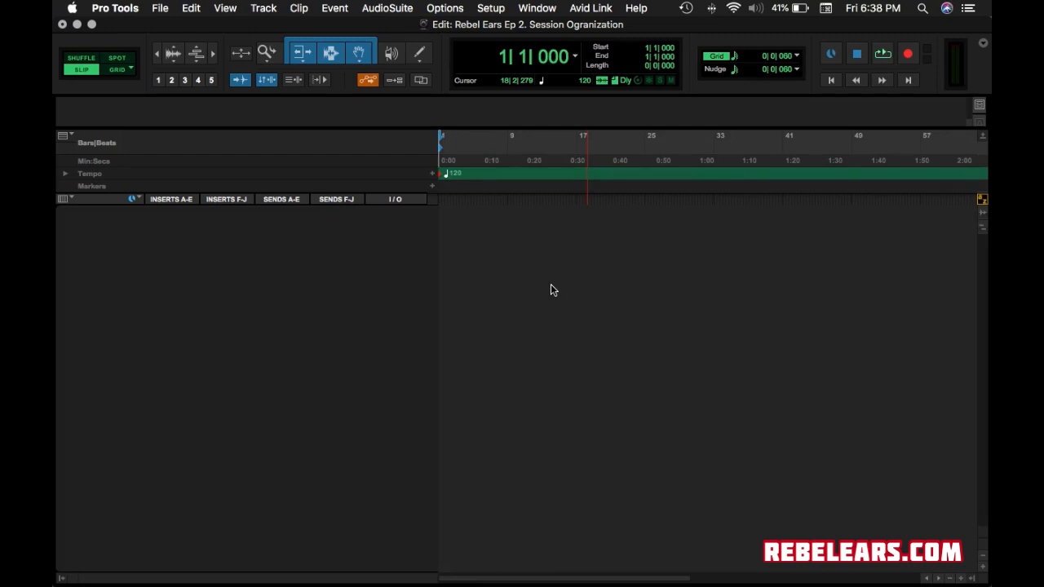
Set up a new-tracks batch of 17 mono audio tracks and add two more rows.
key(super+shift+n)
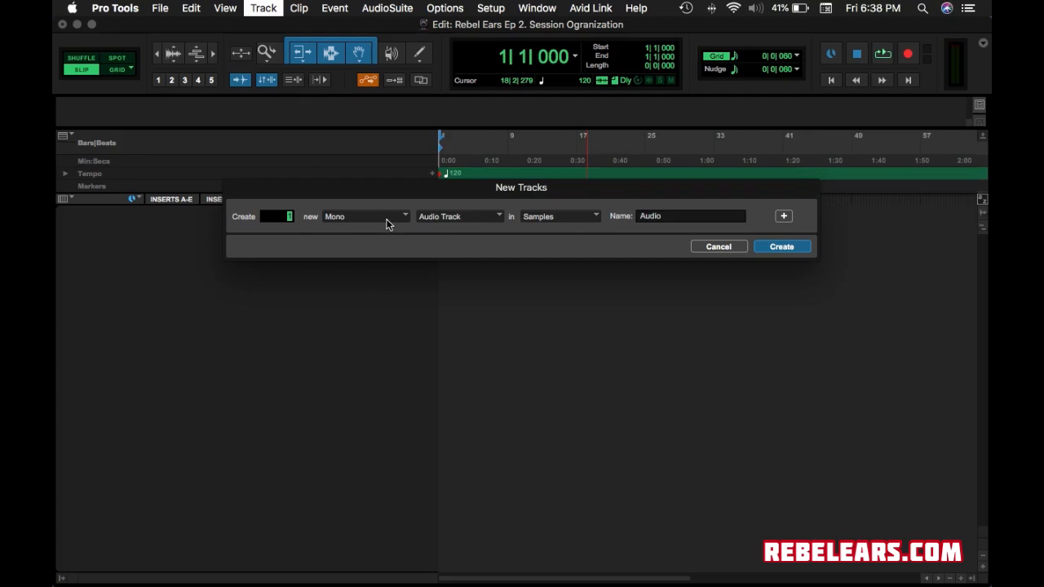
text(16)
key(Up)
click(784, 218)
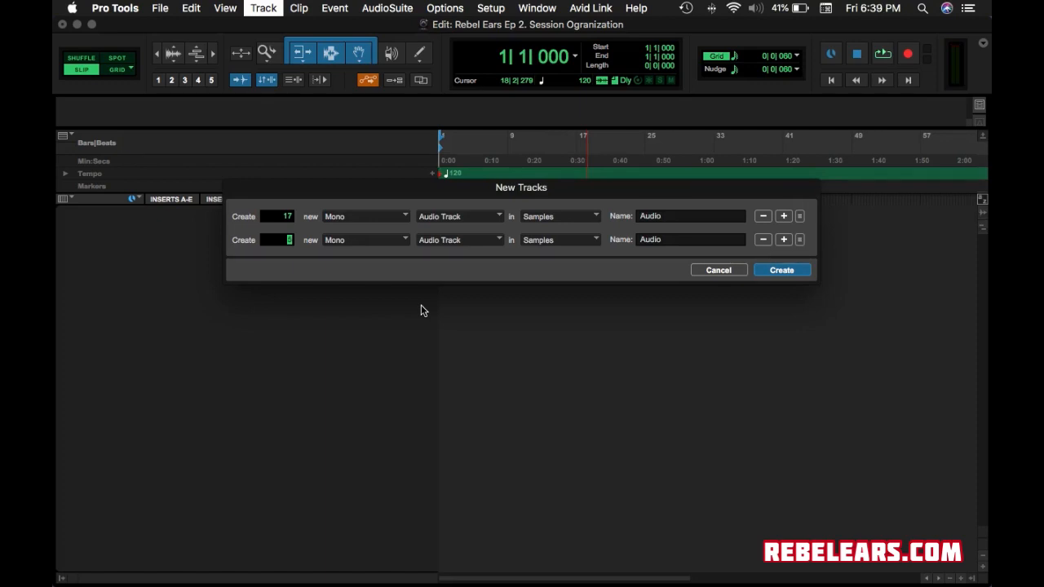
click(785, 239)
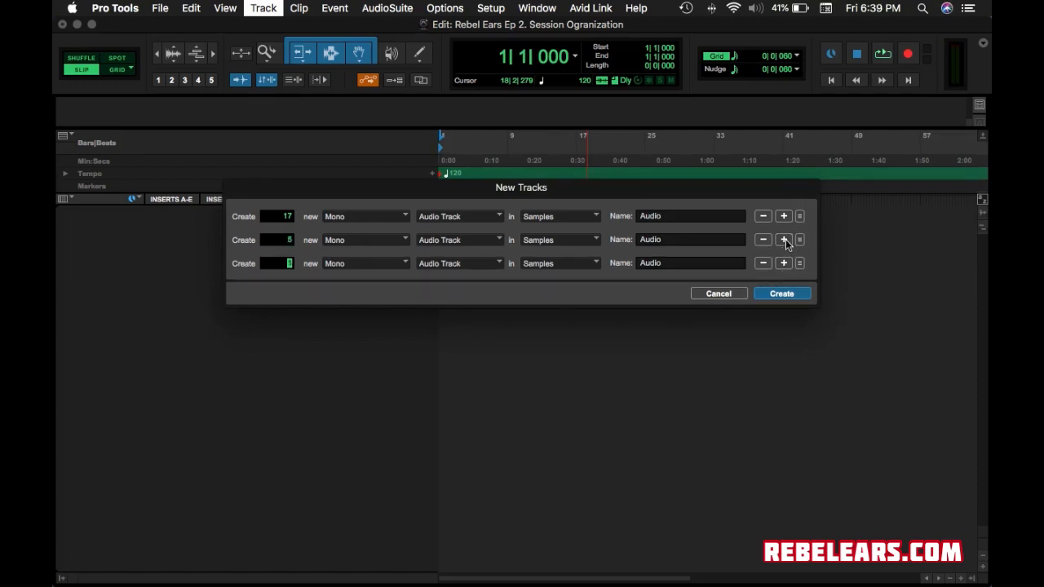
Make the extra rows 5 stereo Aux Inputs and 1 stereo Master Fader, then create all tracks.
click(406, 239)
click(398, 257)
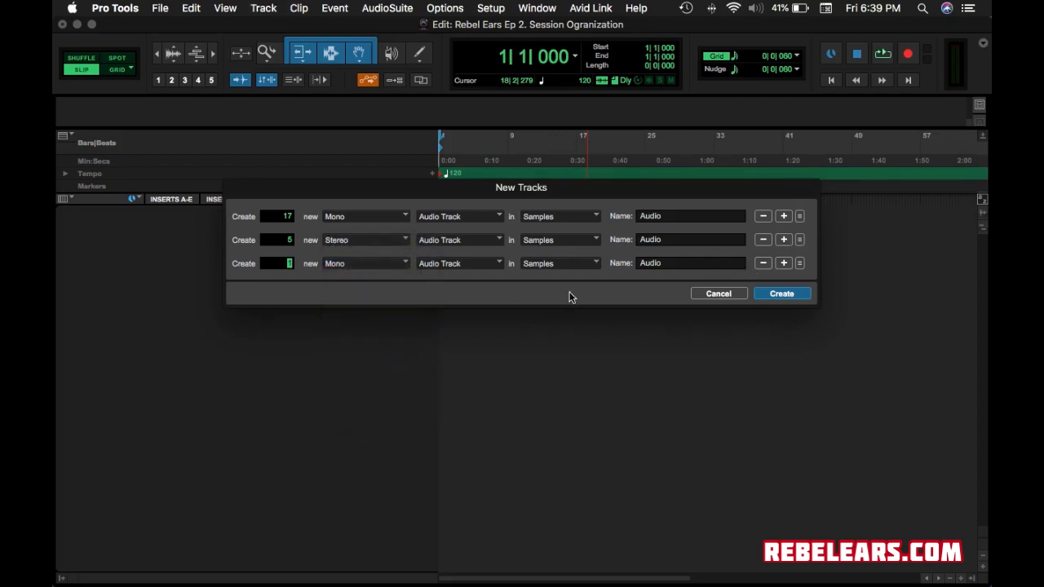
click(373, 263)
click(376, 281)
click(496, 241)
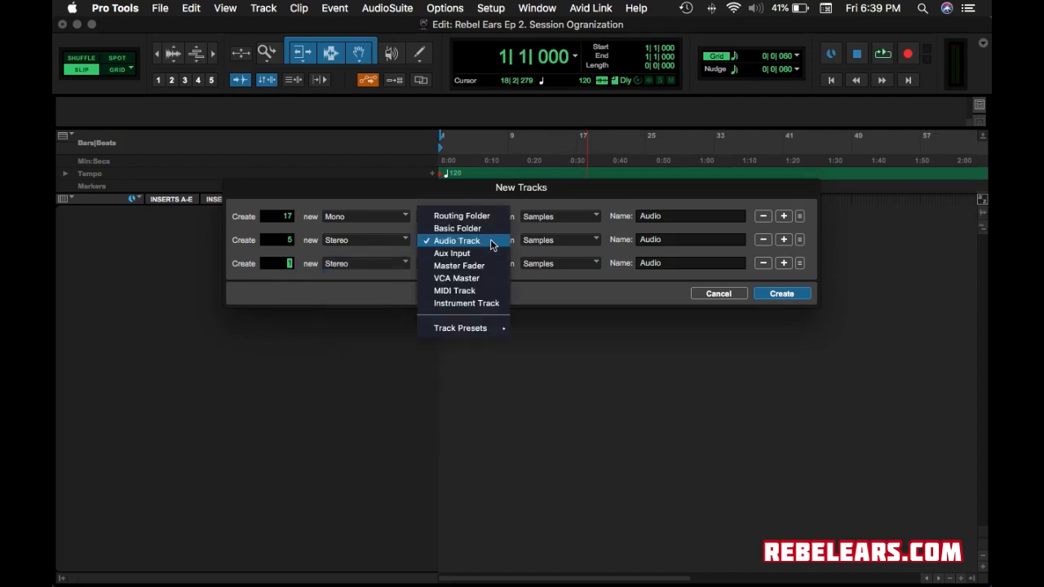
click(477, 255)
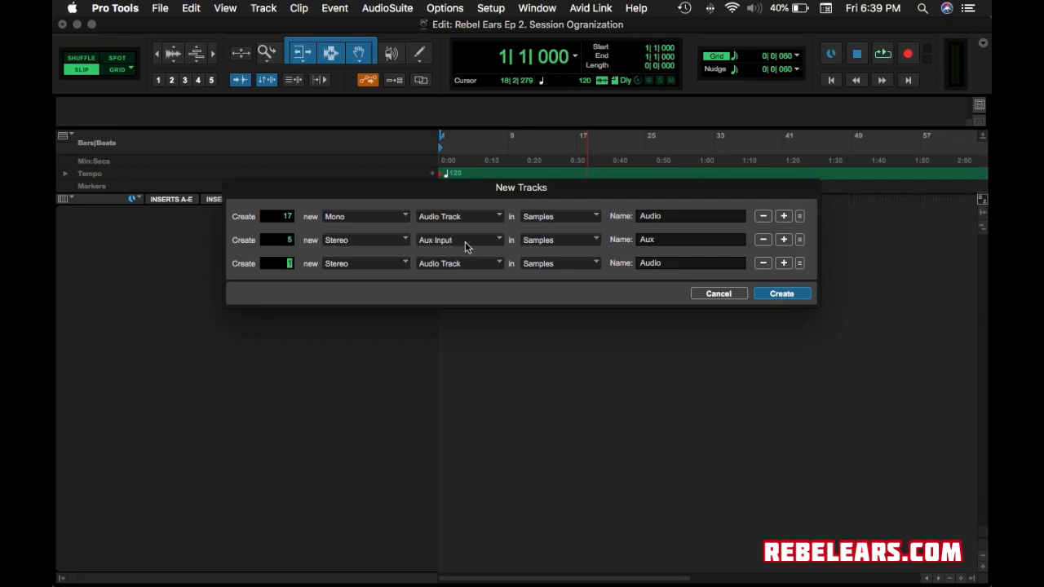
click(489, 269)
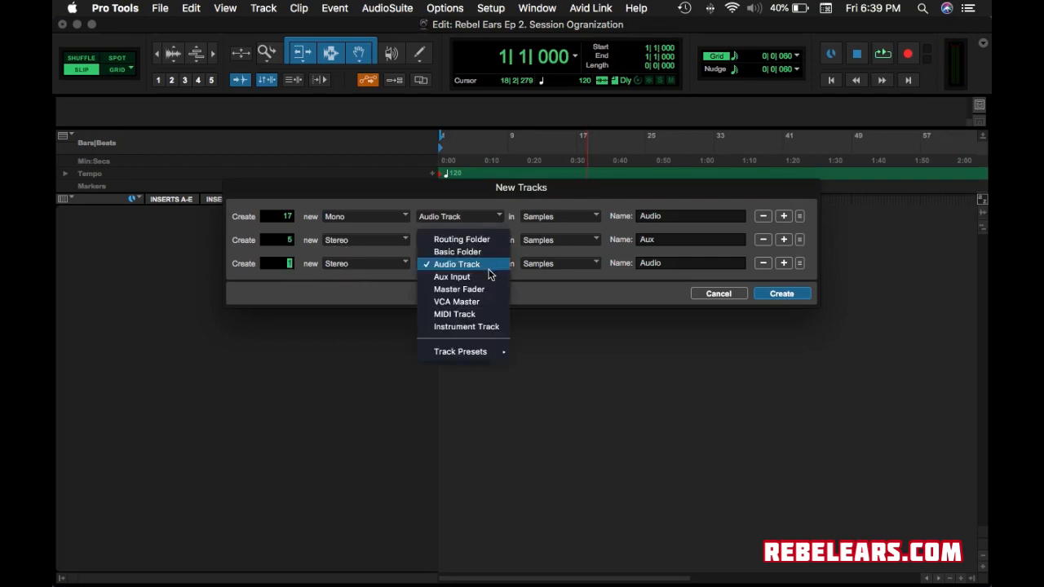
click(488, 297)
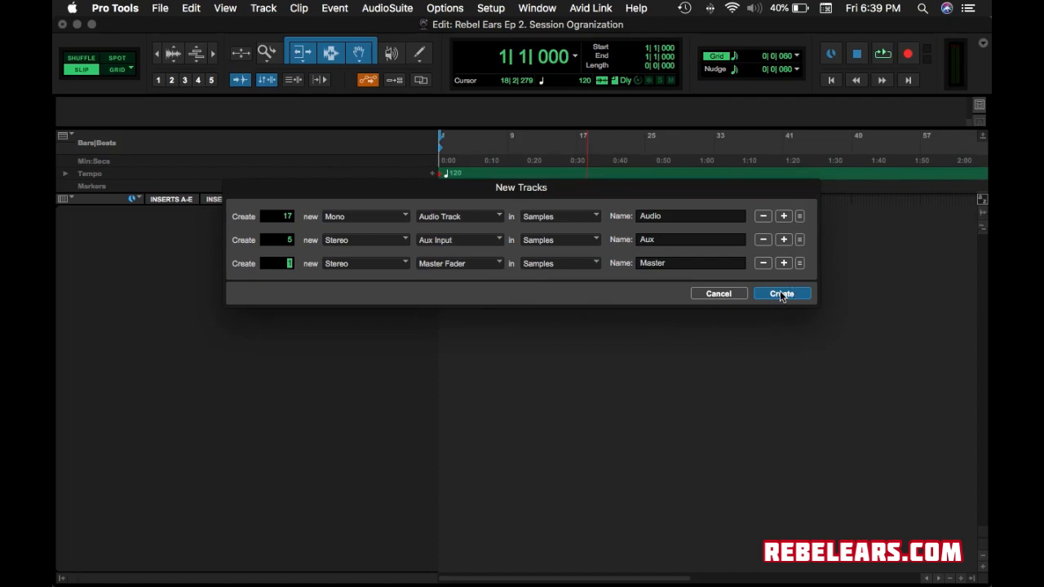
click(781, 293)
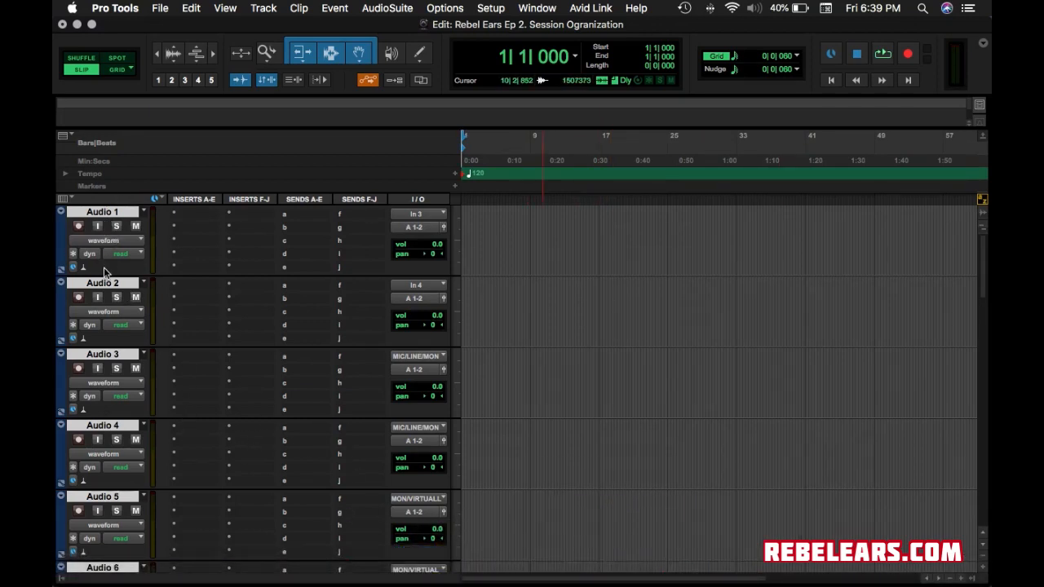
Set every audio track's input to no input from Audio 1's input selector.
scroll(104, 271, down, 6)
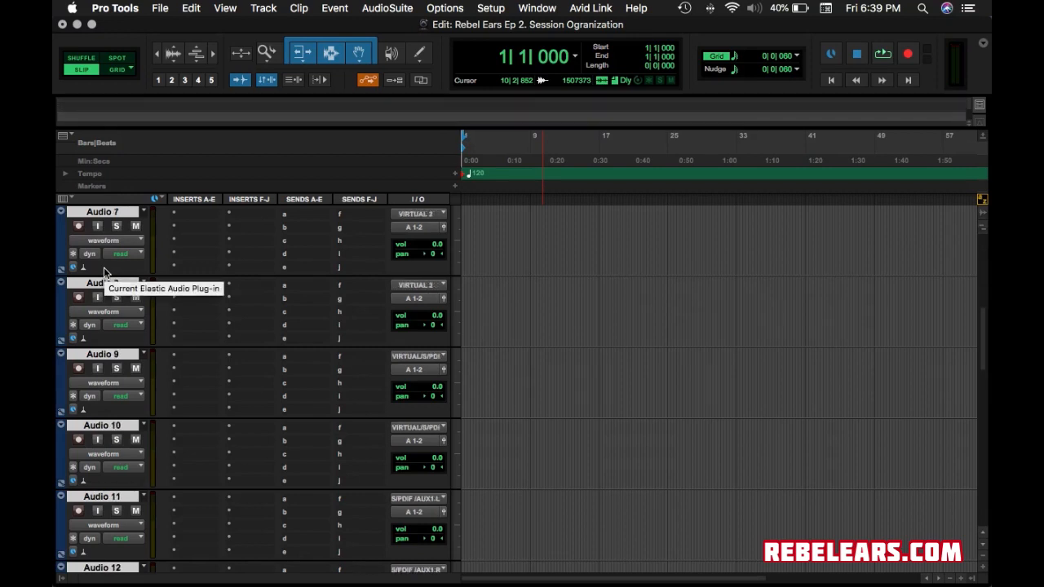
scroll(104, 267, down, 1)
scroll(104, 267, down, 9)
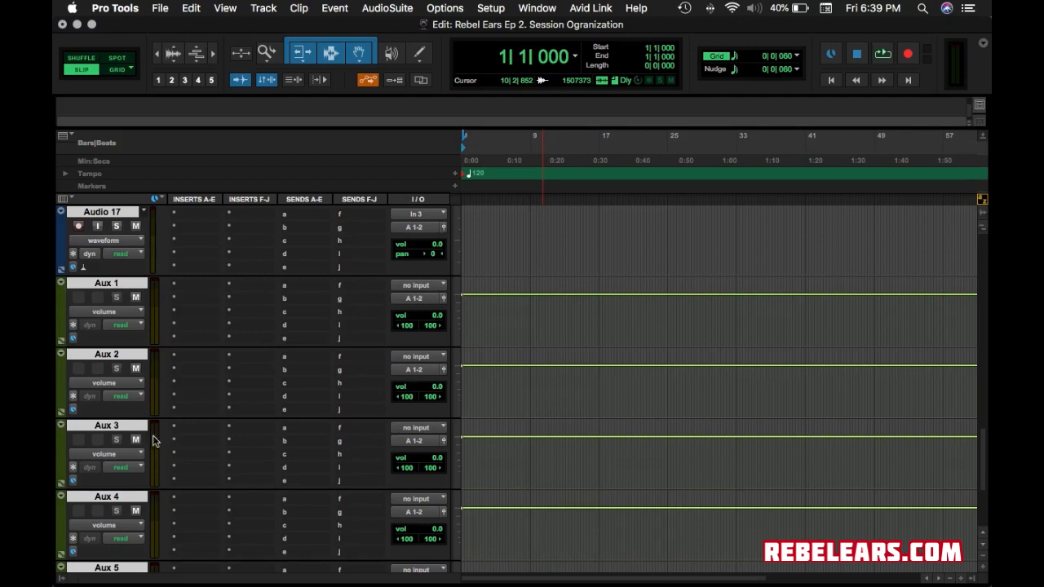
scroll(163, 481, down, 3)
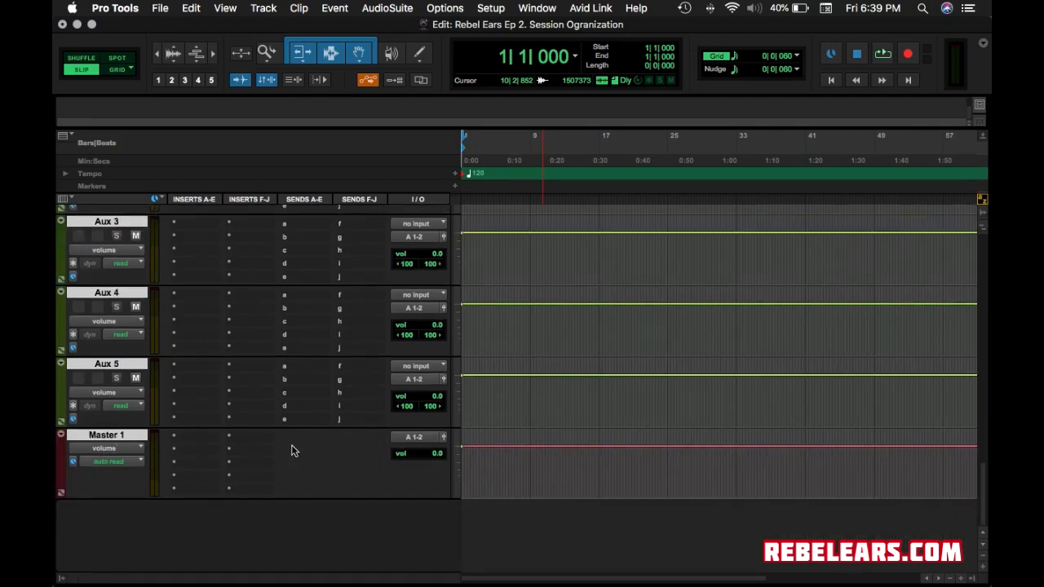
scroll(312, 307, up, 19)
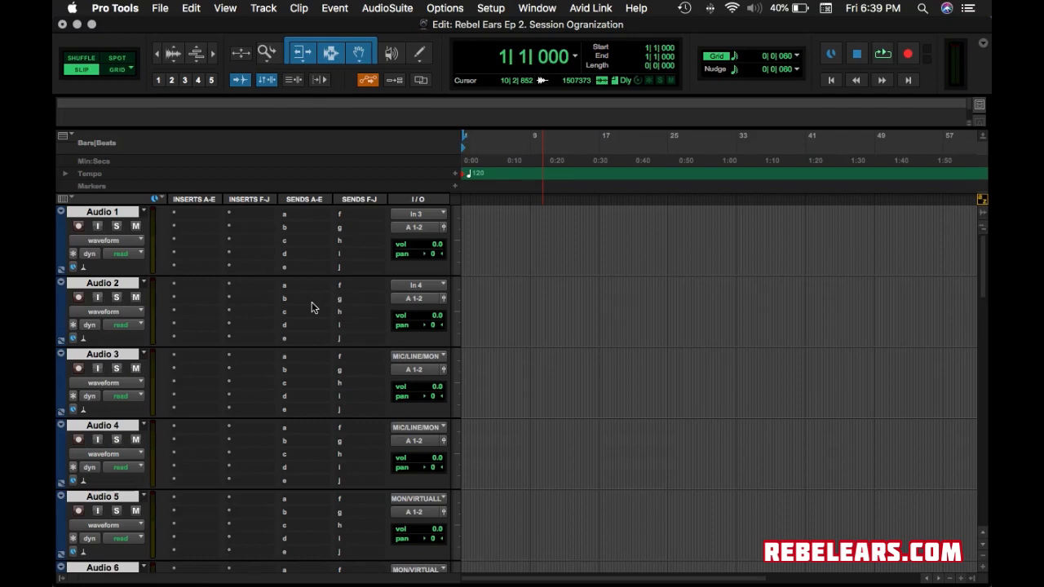
click(427, 215)
alt+click(422, 164)
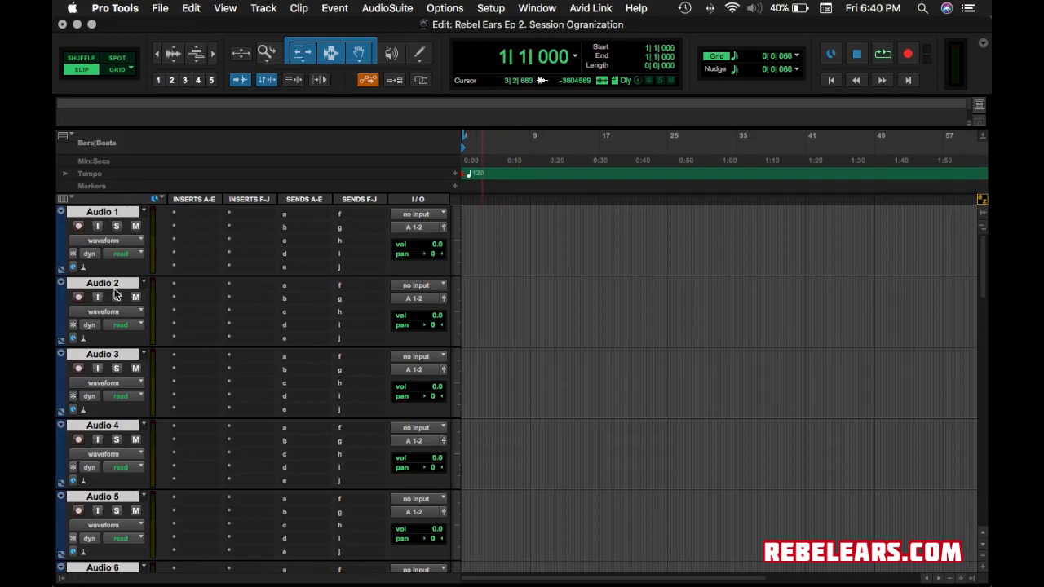
Confirm Audio 1 still shows no input, then deselect all tracks.
scroll(114, 295, down, 15)
scroll(114, 301, up, 3)
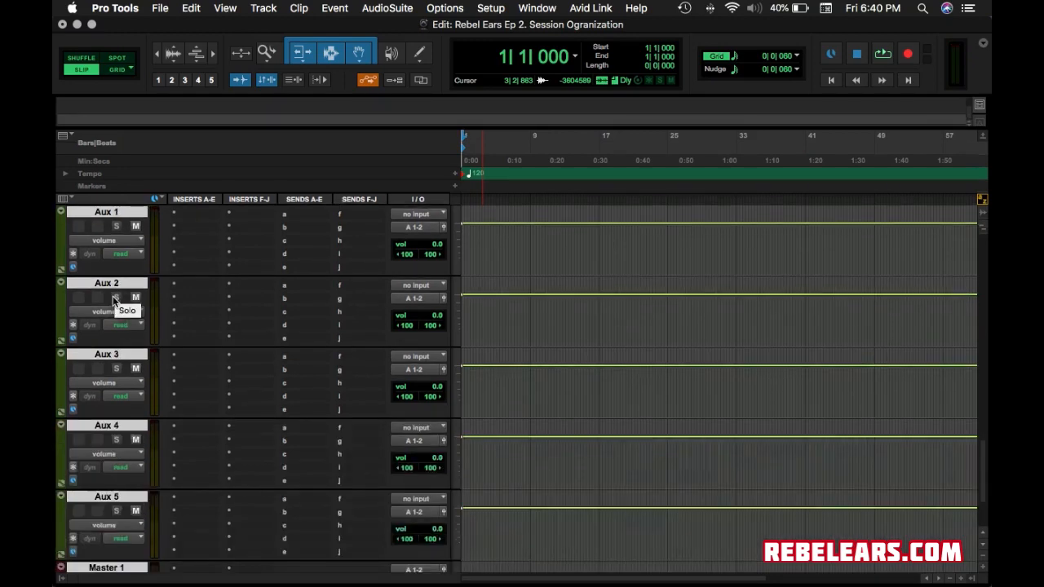
scroll(112, 300, up, 10)
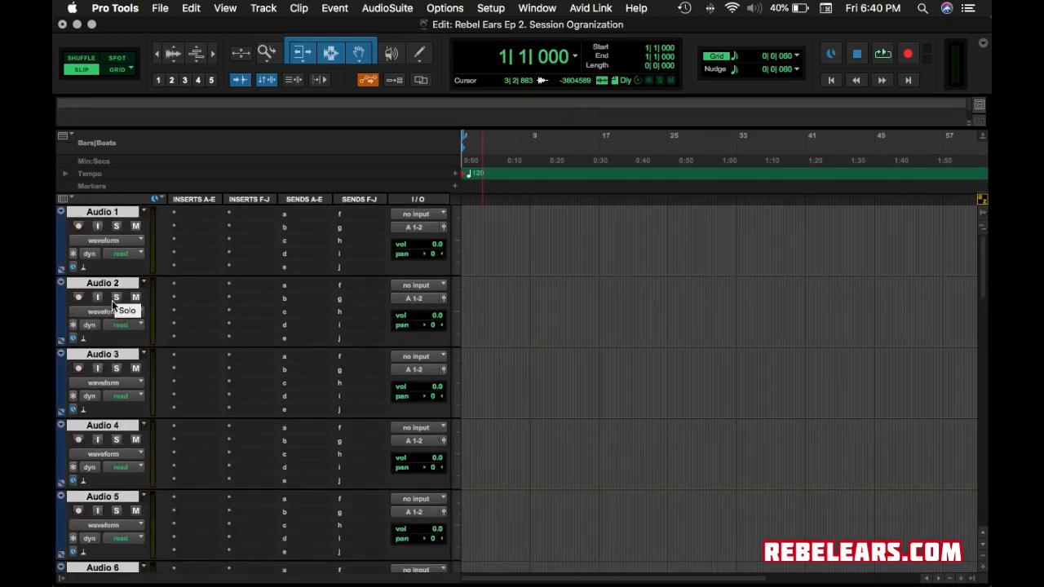
scroll(114, 302, down, 15)
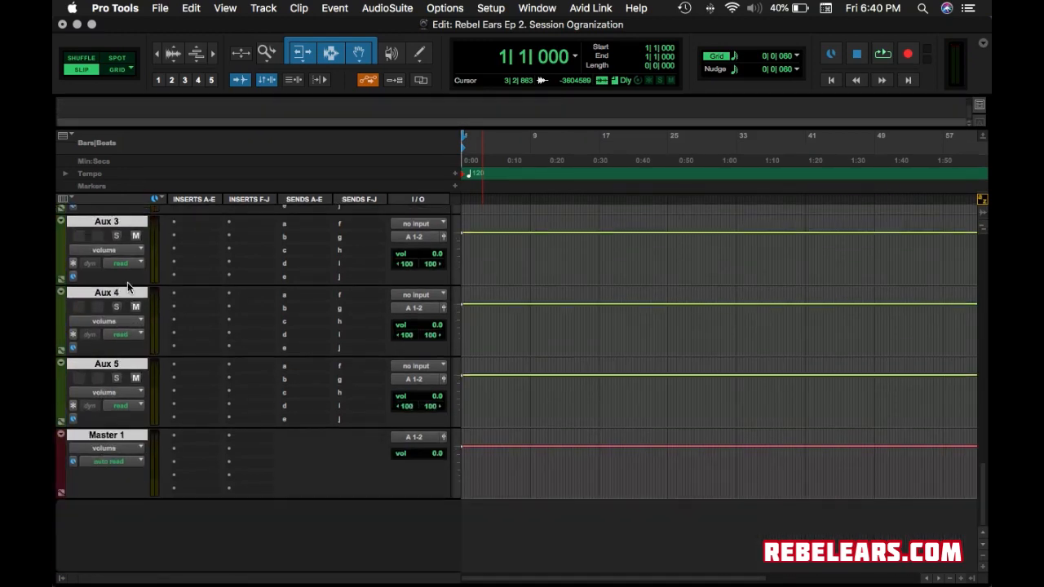
scroll(128, 287, up, 15)
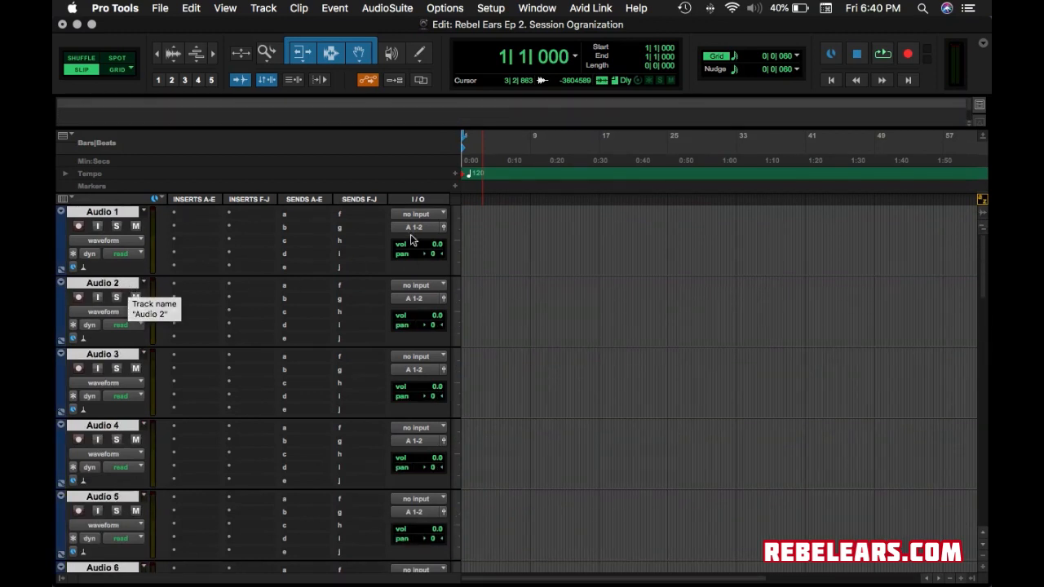
click(418, 214)
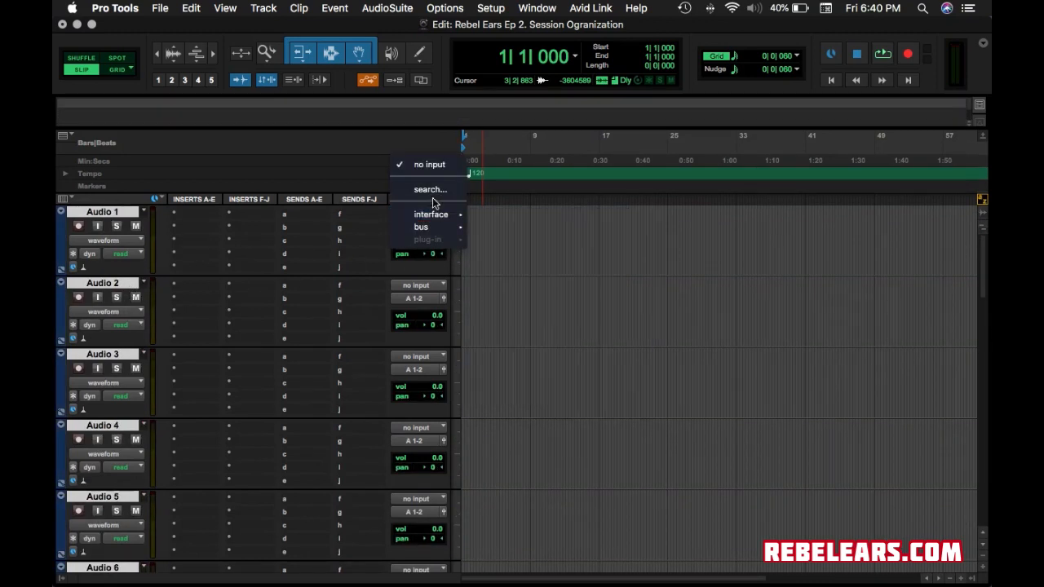
click(433, 164)
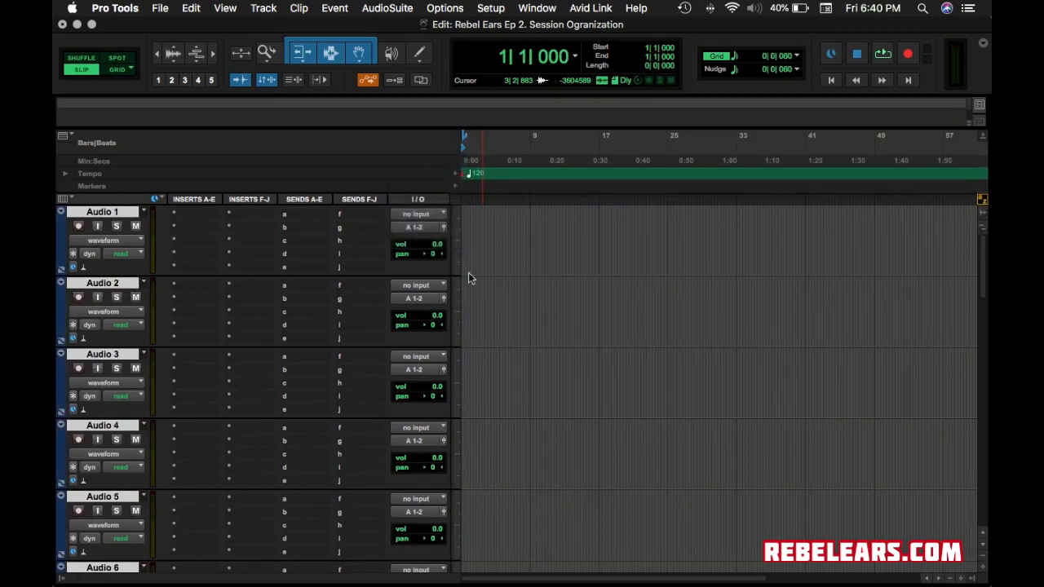
click(106, 214)
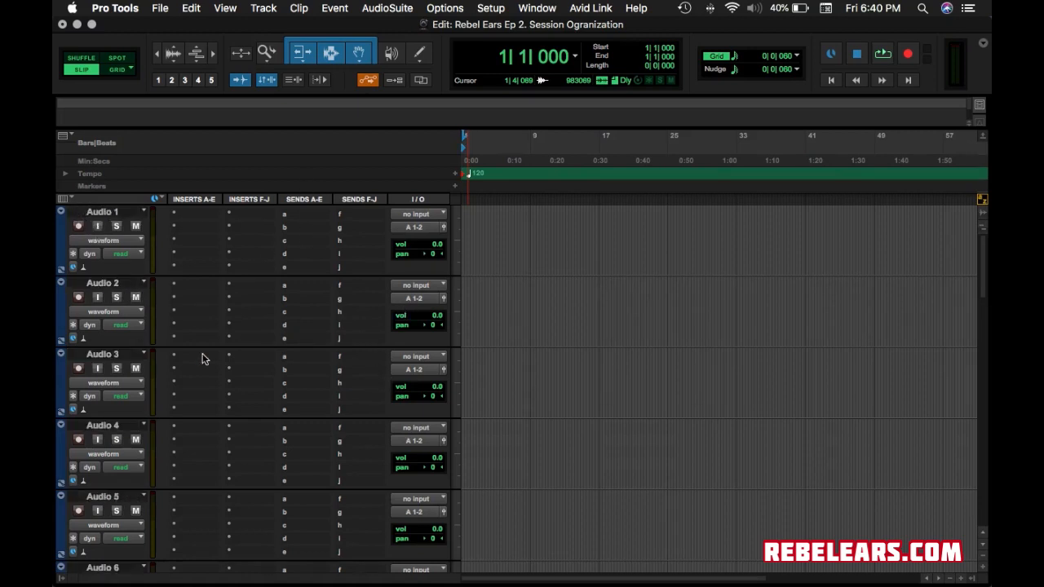
Rename the Audio 1 track to the lead performer's name in the rename dialog.
double_click(105, 213)
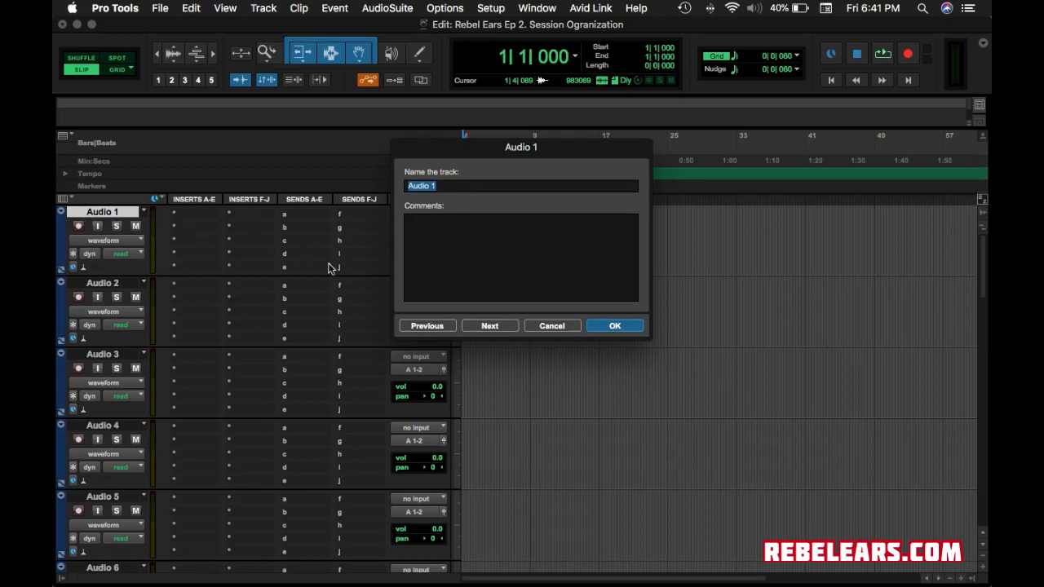
click(548, 329)
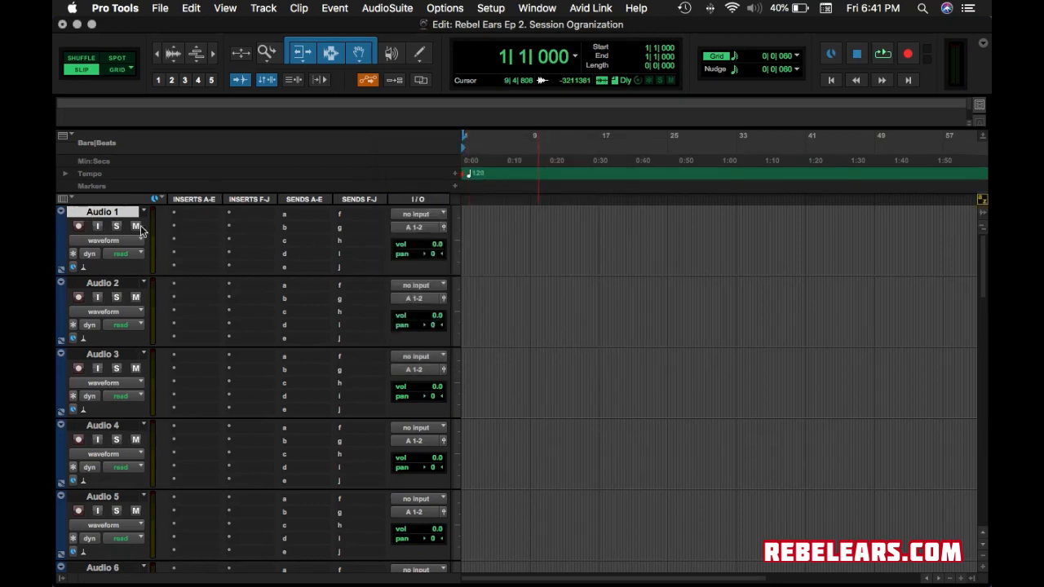
double_click(102, 212)
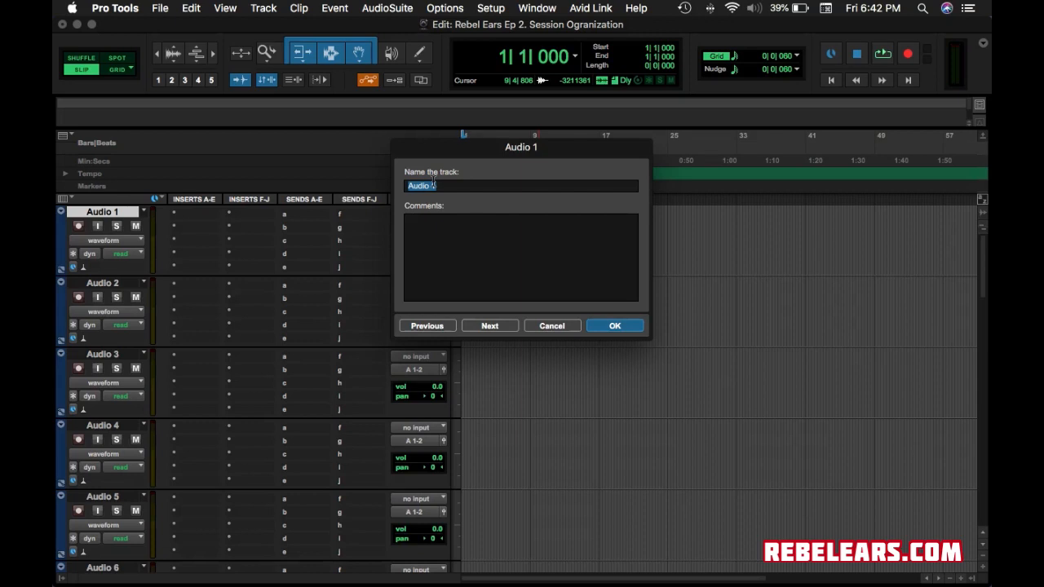
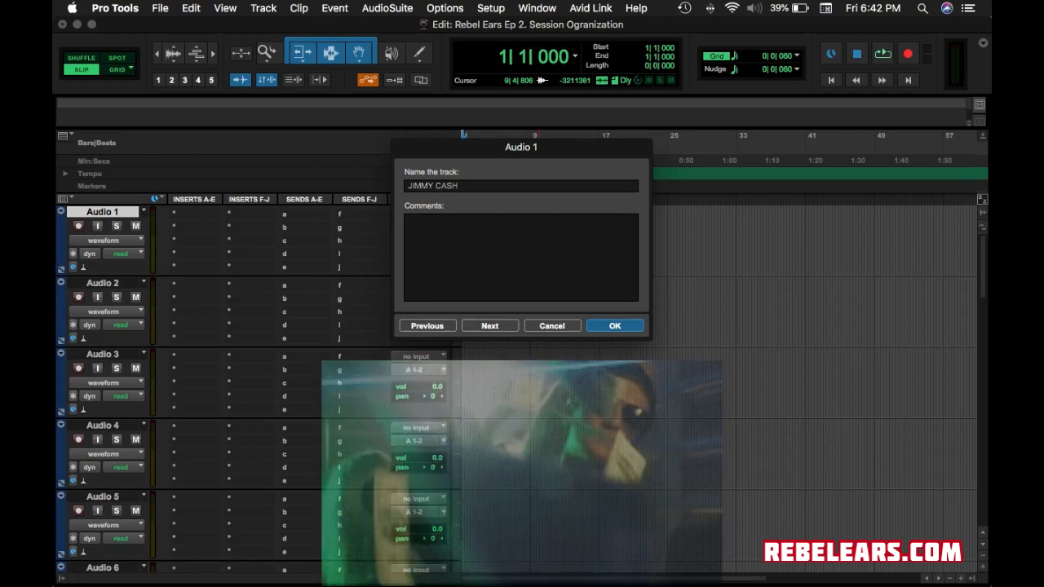
click(613, 330)
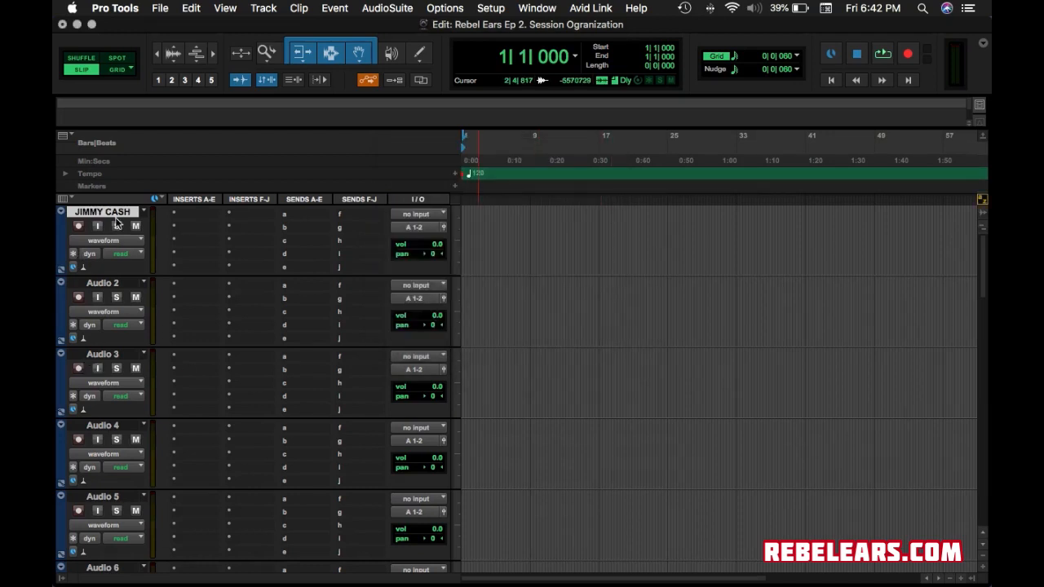
Rename Audio 2 to the second performer's name and drag that track below Audio 6.
double_click(103, 283)
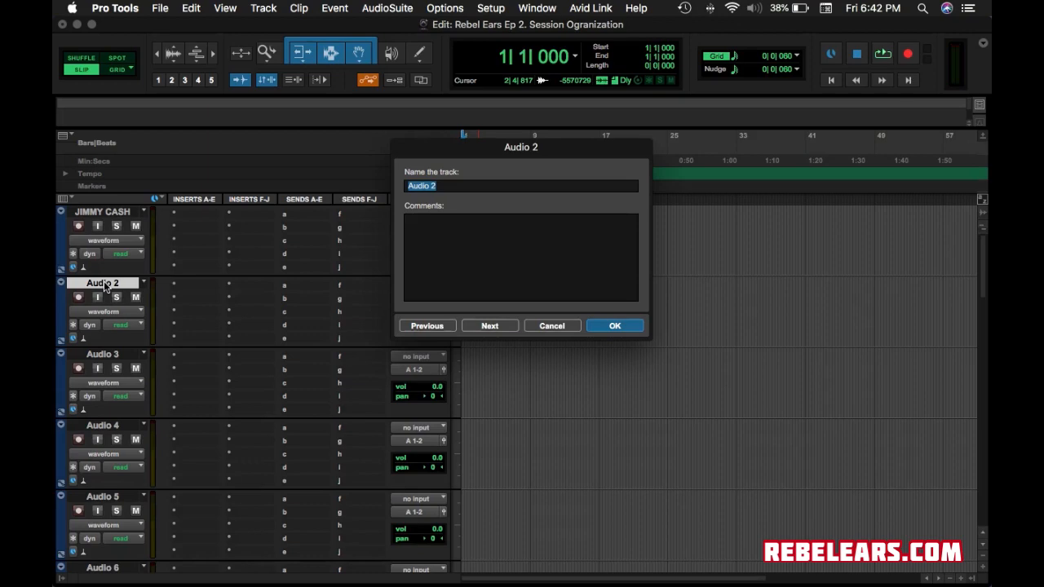
text(BIG P)
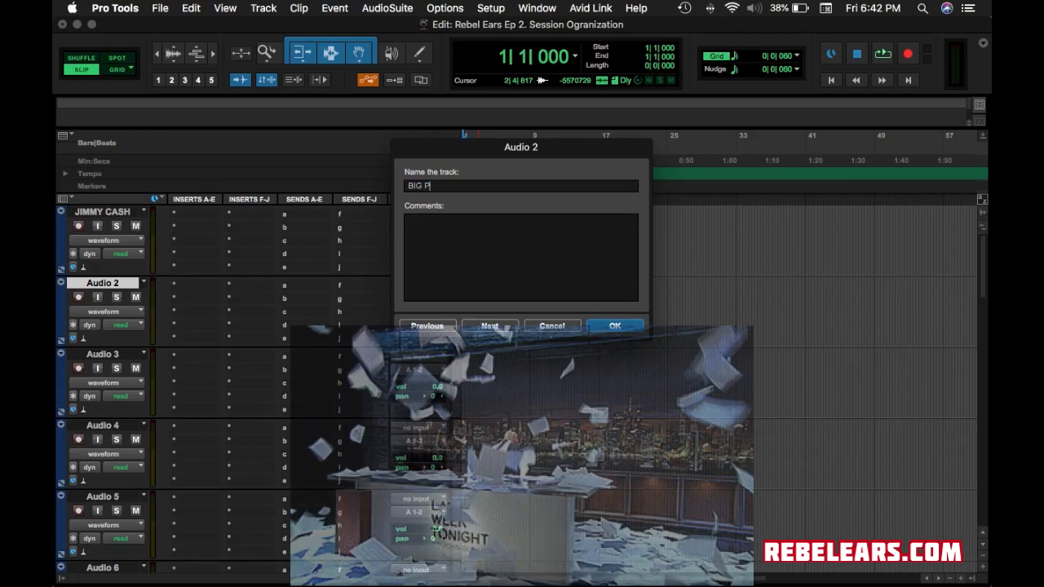
text(APER)
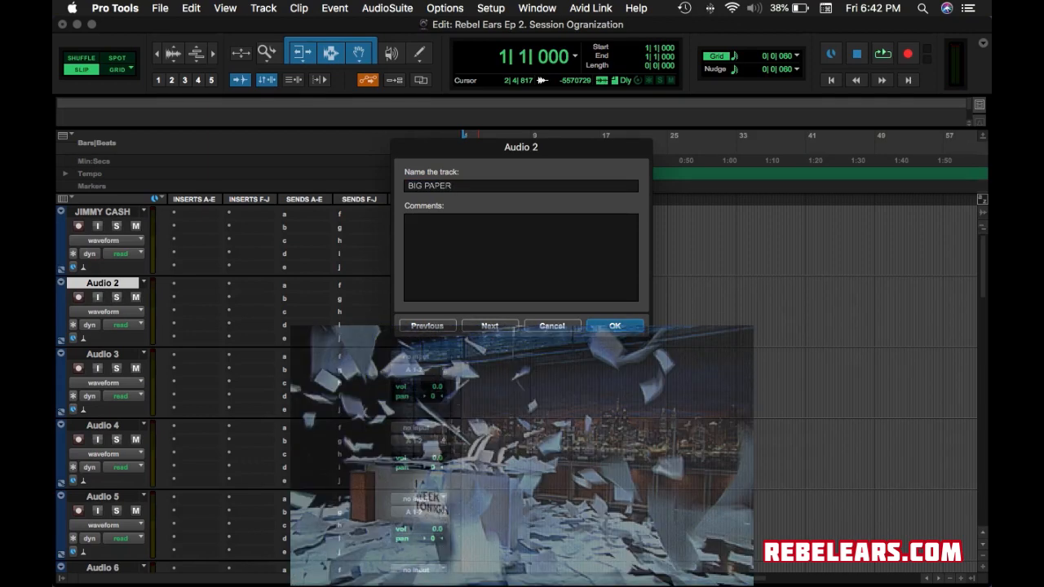
click(625, 326)
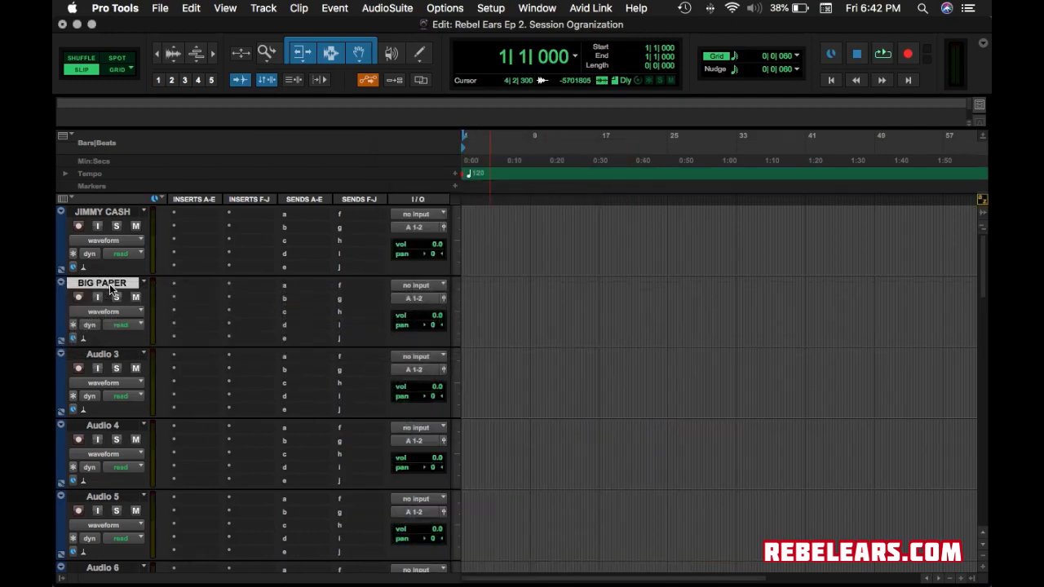
drag(112, 285, 179, 450)
scroll(204, 286, up, 3)
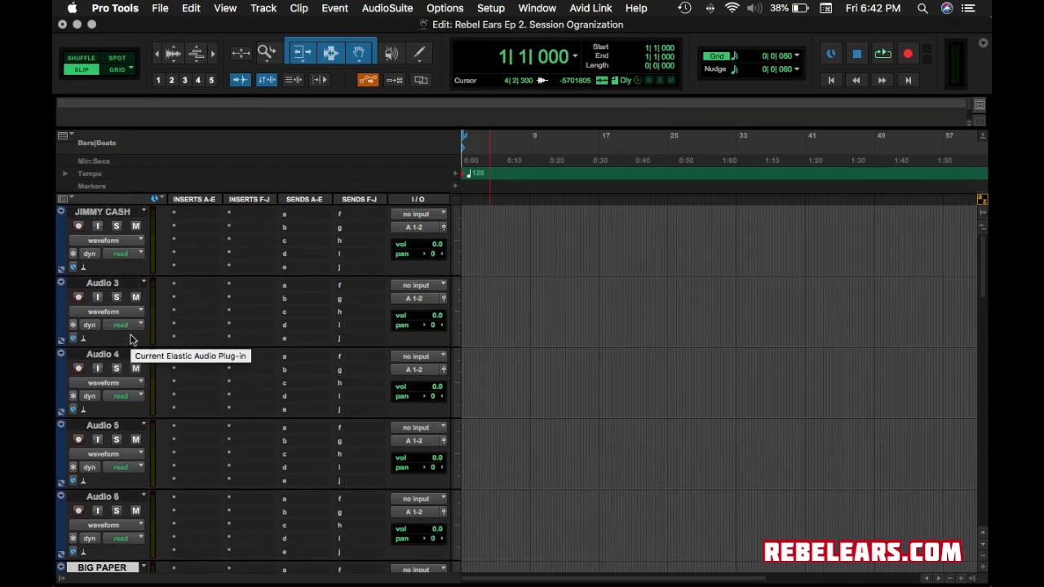
Rename Audio 3 to CASH PUNCHIN and Audio 4 to CASH DUBS.
double_click(102, 283)
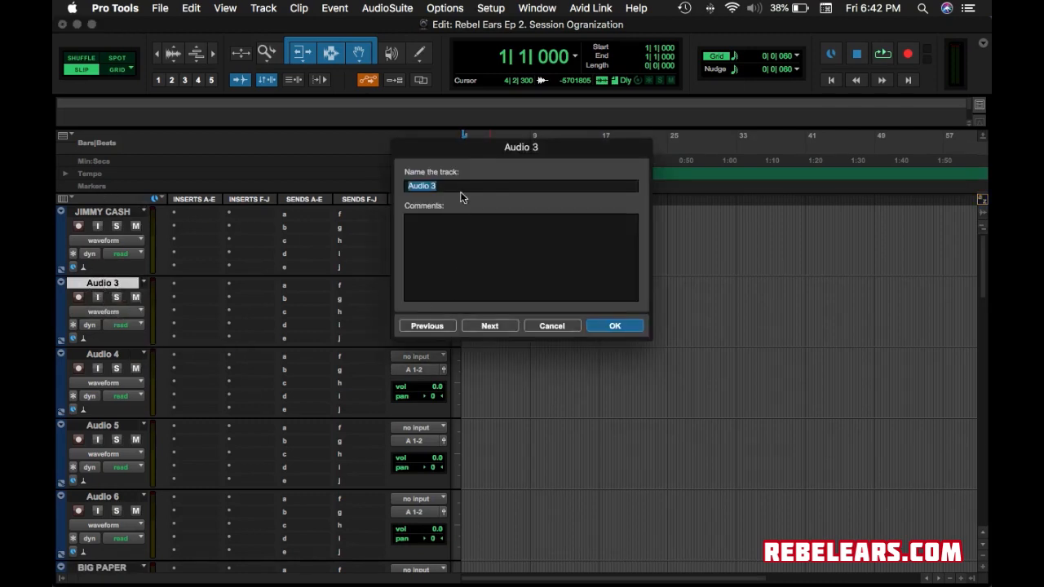
text(CASH)
text( PI)
text(UNCH)
text( IN)
click(605, 328)
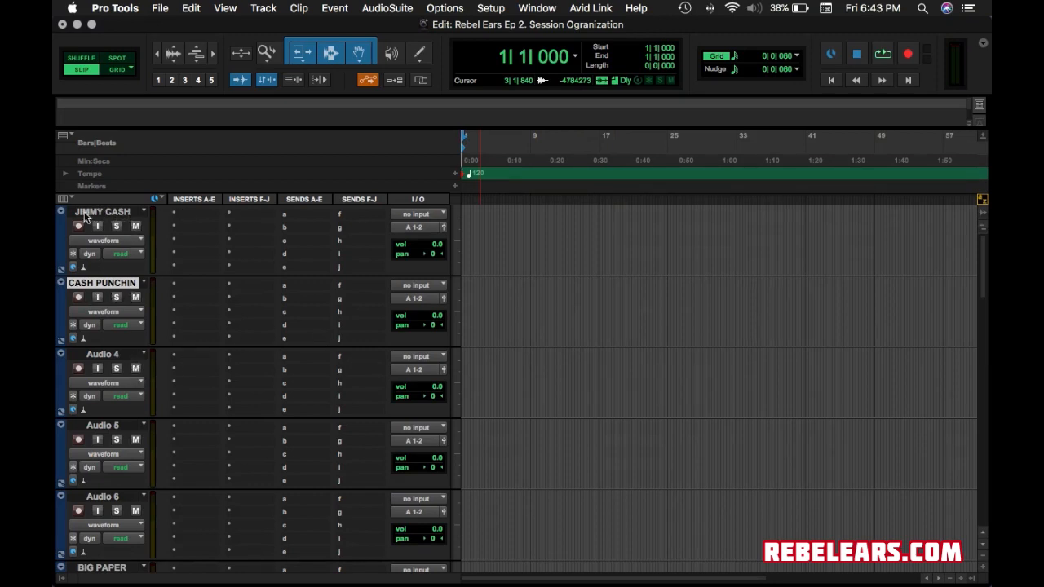
click(108, 354)
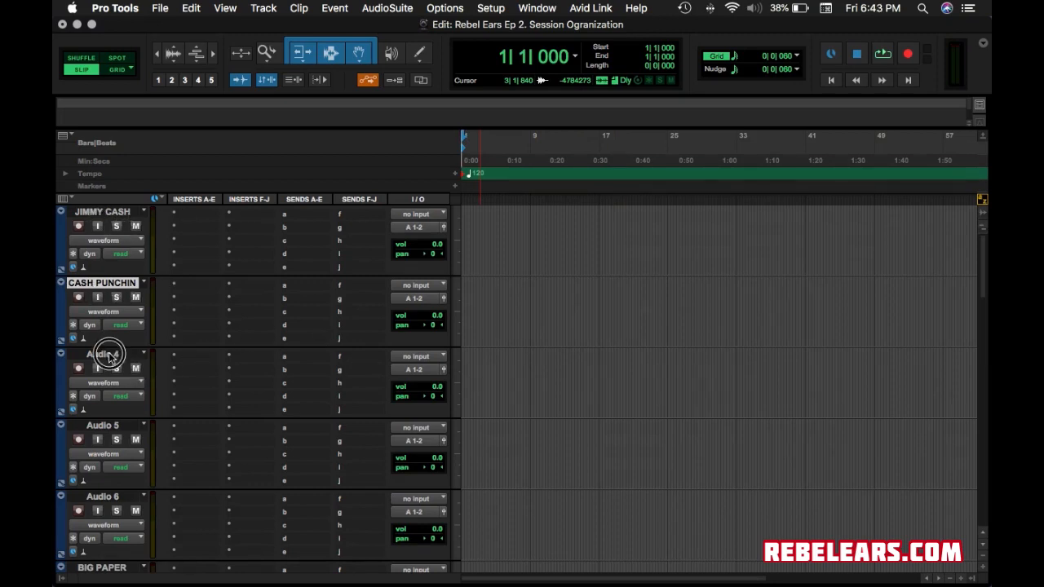
click(109, 355)
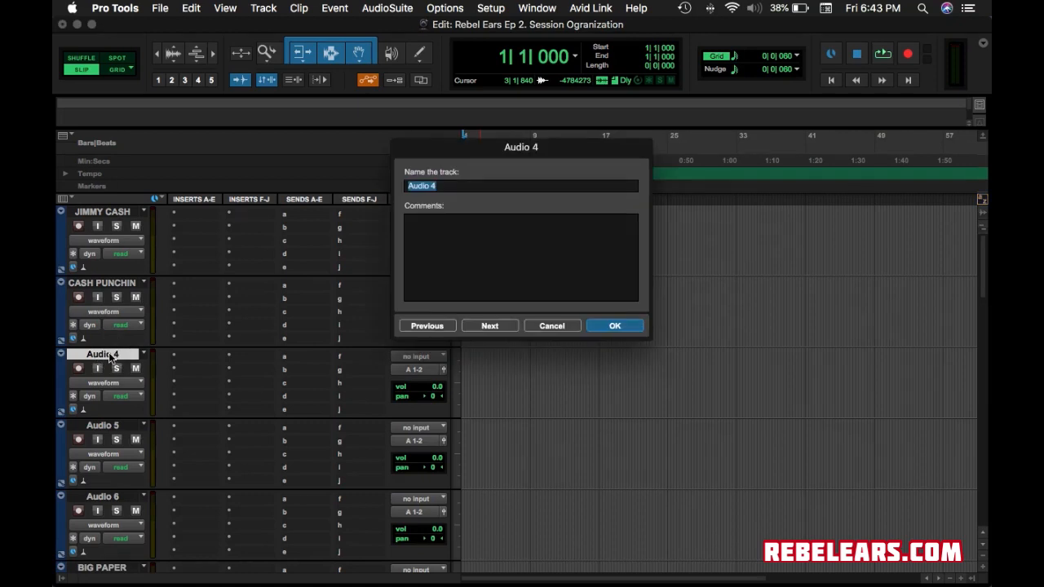
text(CASH DUN)
key(BackSpace)
text(BS)
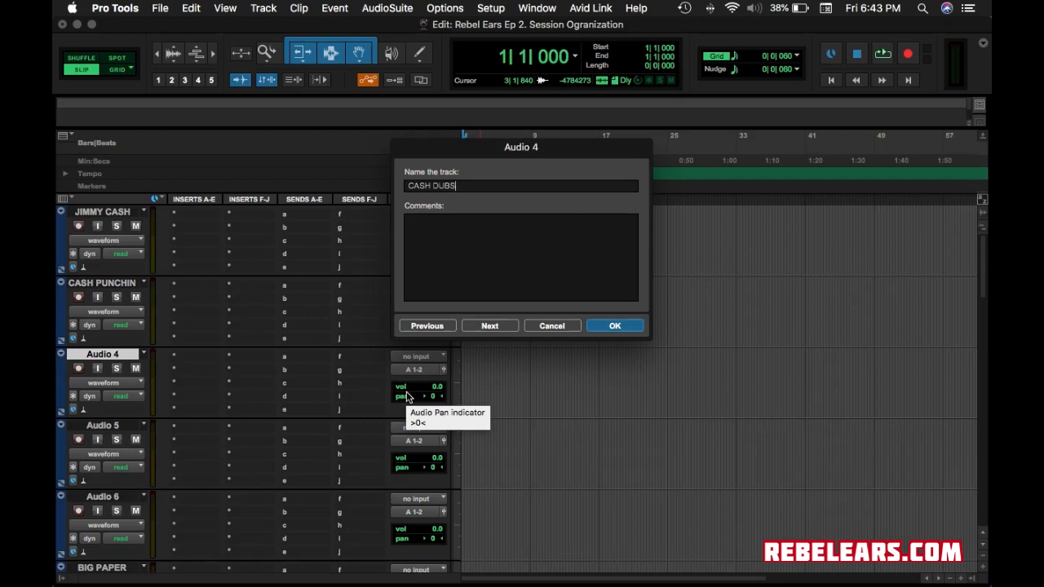
click(615, 326)
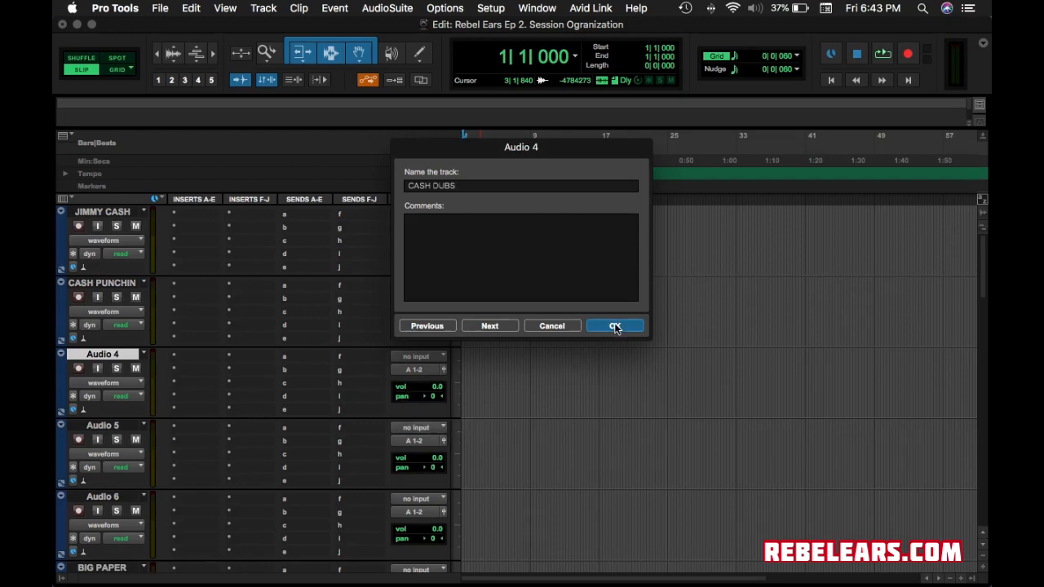
Rename Audio 5 to CASH INSOUTS and Audio 6 to CASH ADS.
double_click(106, 428)
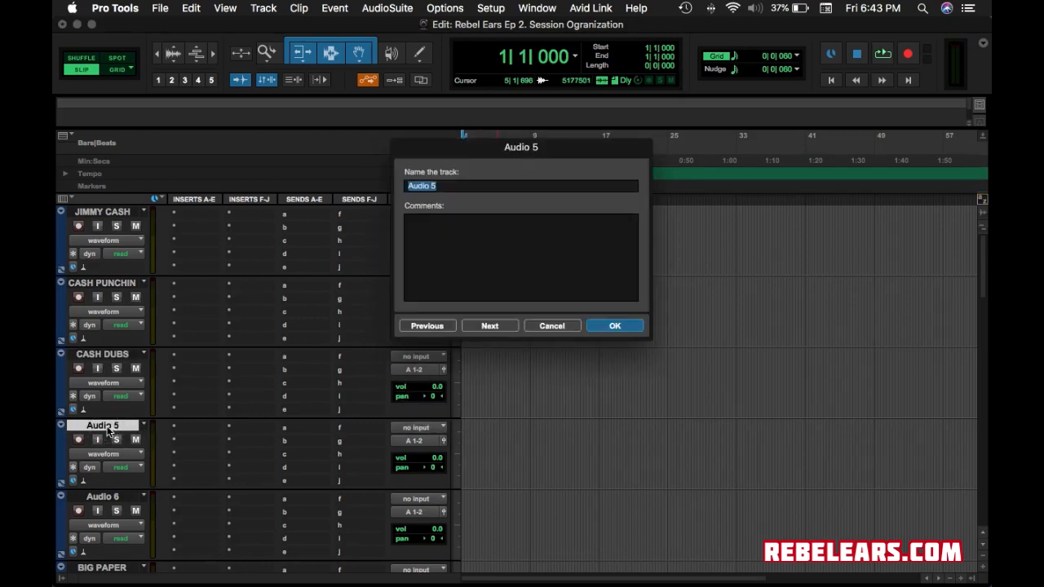
text(CASH INSOUT)
key(BackSpace)
text(SOUTS)
click(614, 325)
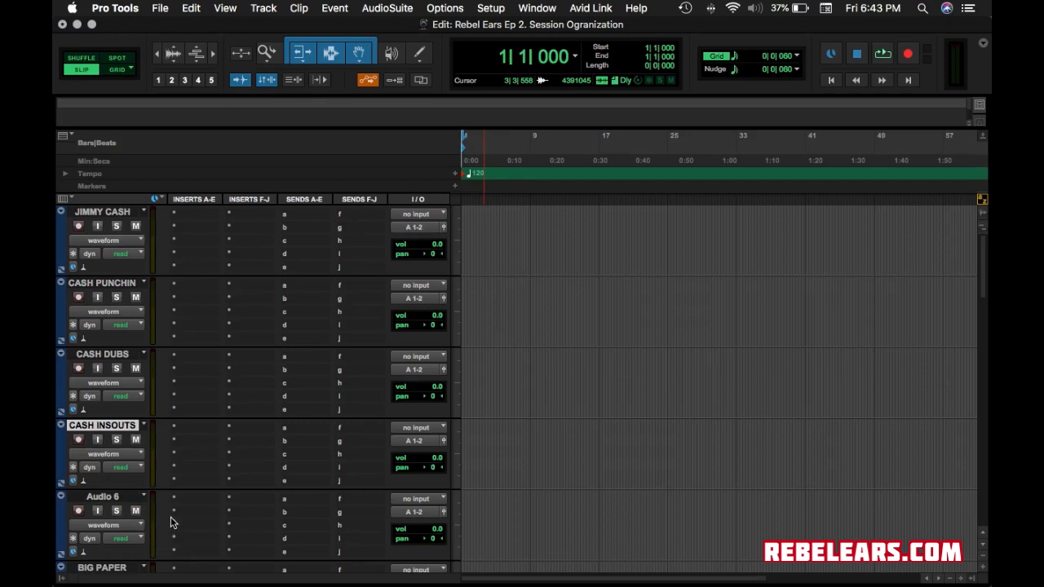
double_click(114, 499)
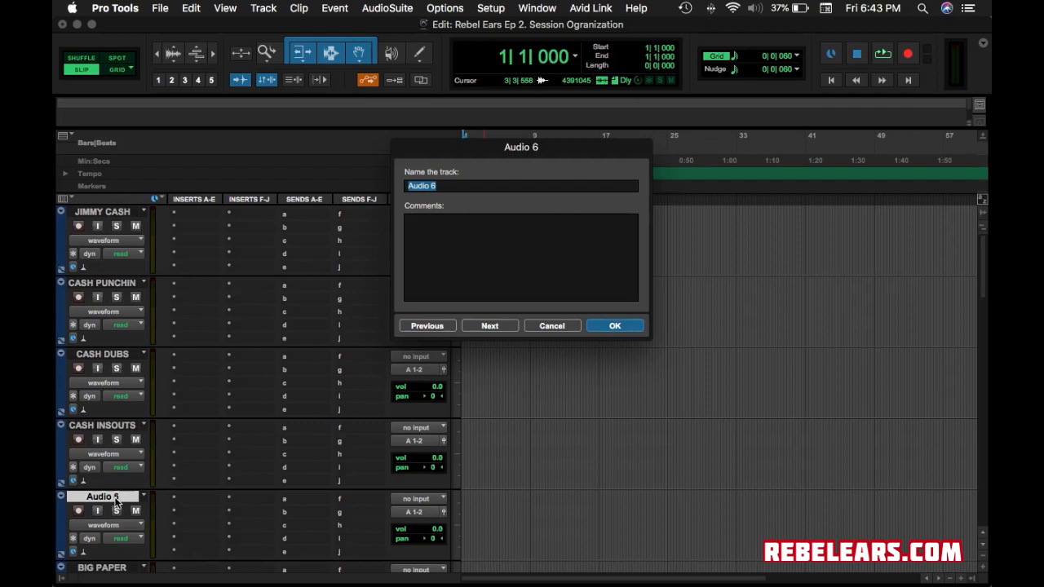
text(CASH ADS)
key(Return)
scroll(167, 499, down, 3)
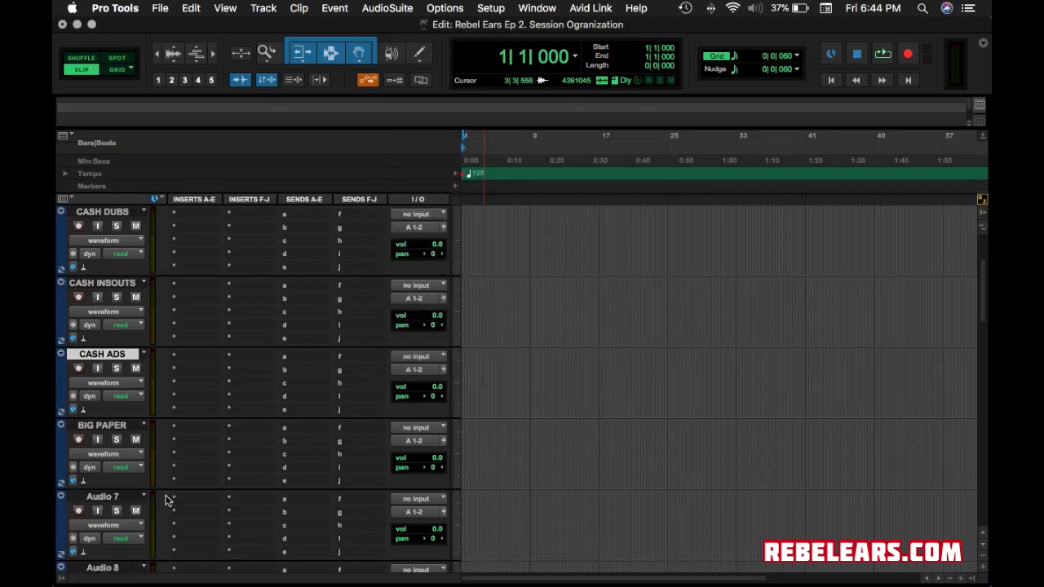
Drag the second performer's track below Audio 9 and rename Audio 7 to CASH ADS2.
drag(111, 427, 147, 523)
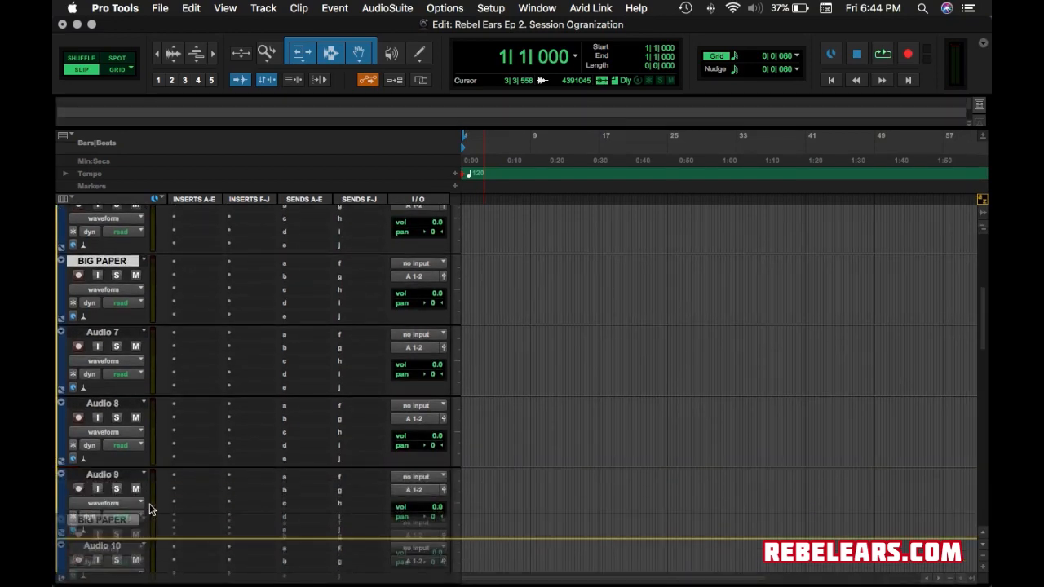
scroll(147, 306, up, 1)
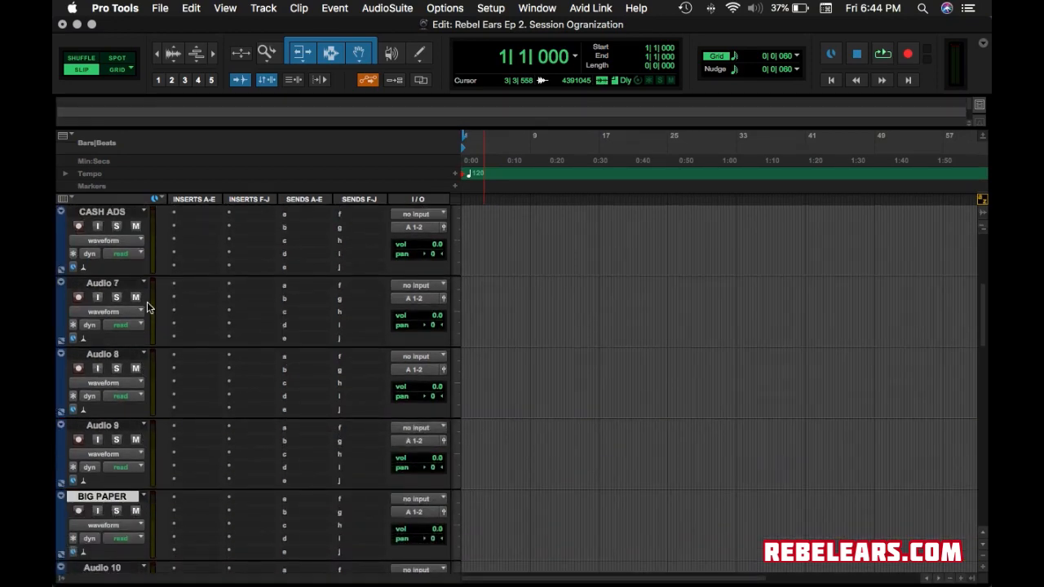
double_click(103, 283)
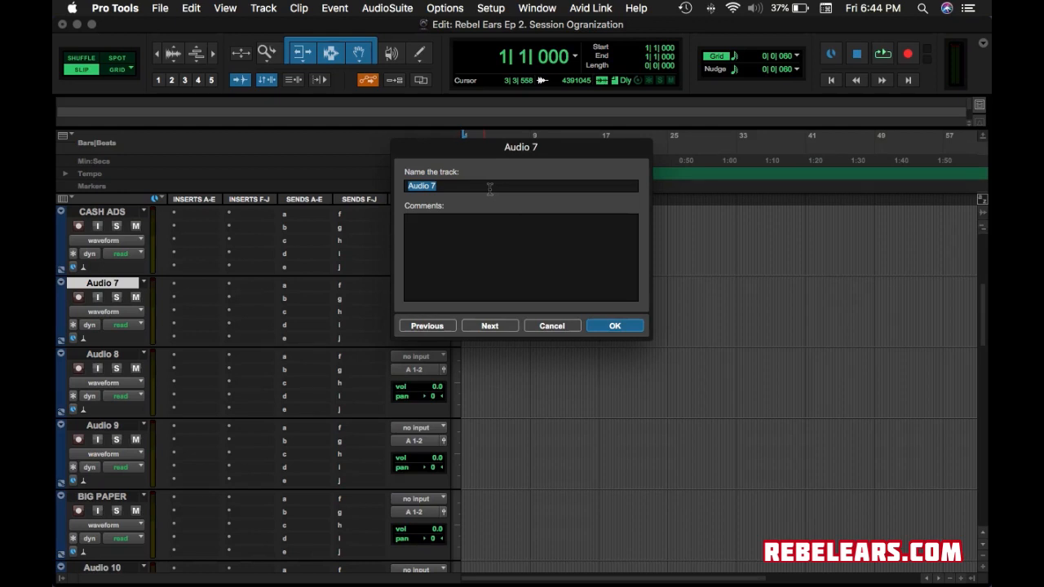
text(CASH ADS2)
click(614, 325)
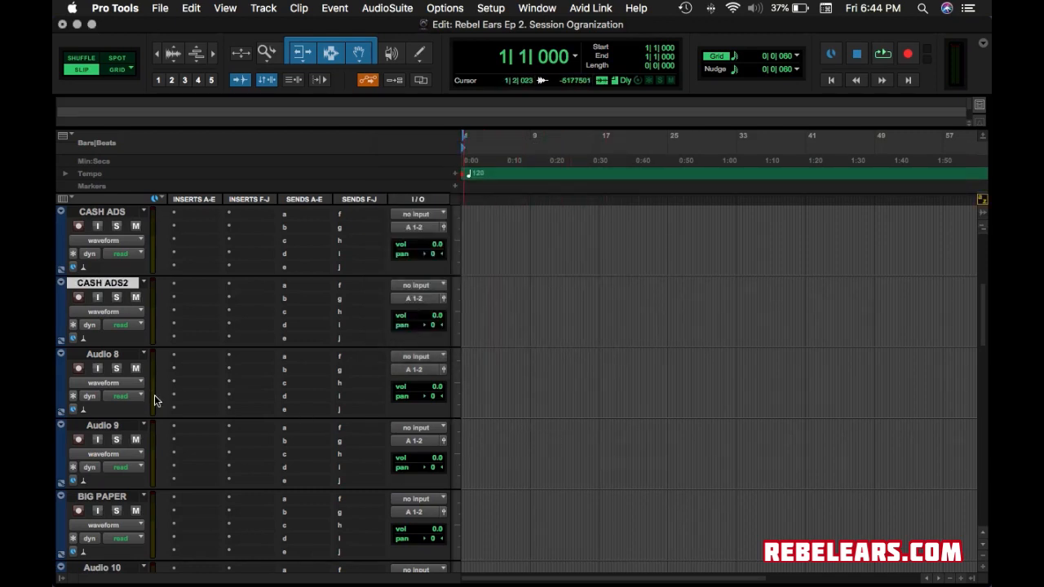
Rename Audio 8 to CASH ADS 3, removing the stray # character.
click(104, 354)
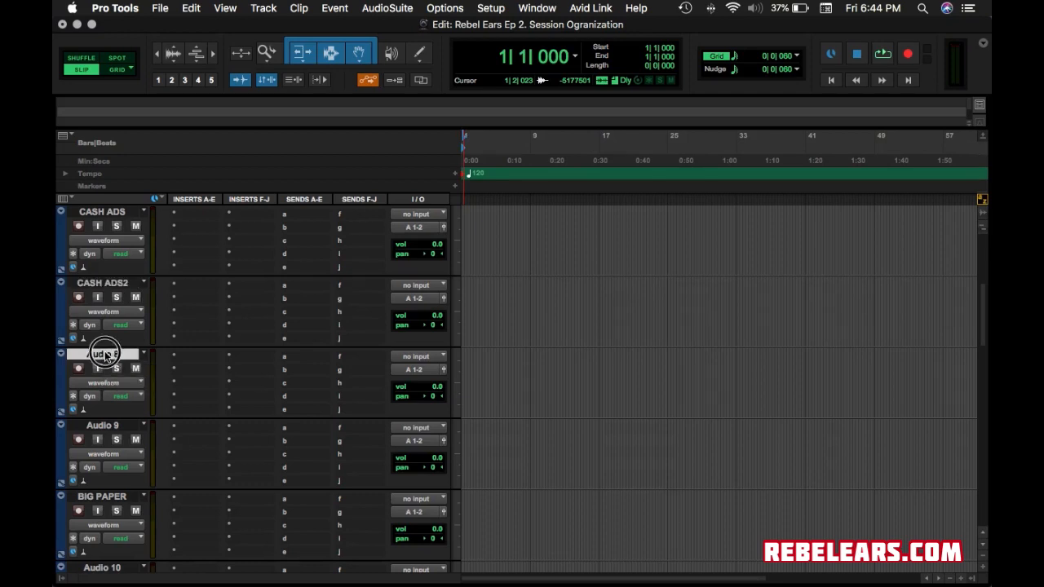
double_click(105, 354)
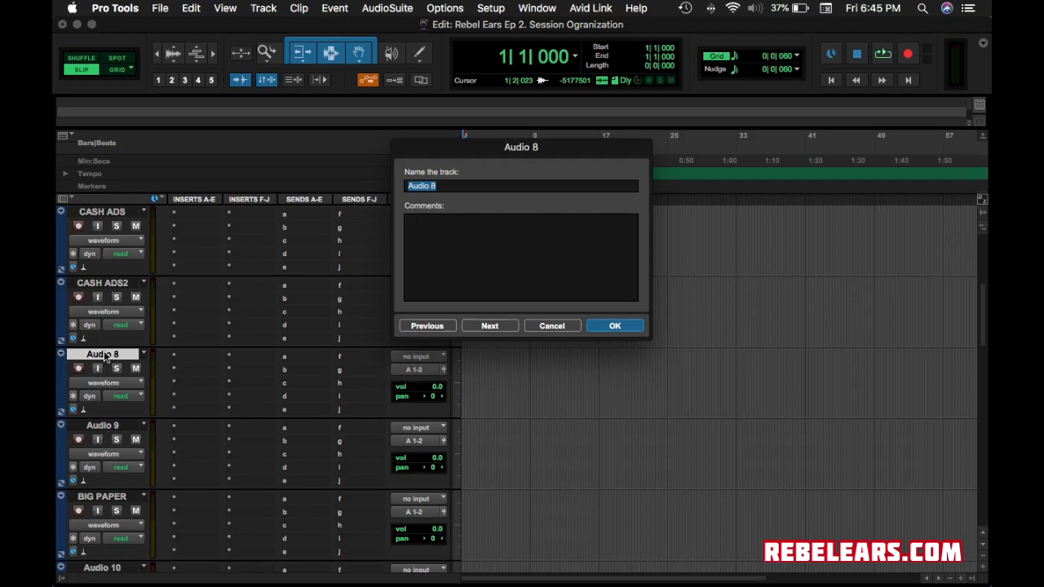
text(CASH ADS #)
key(BackSpace)
text(3)
key(Return)
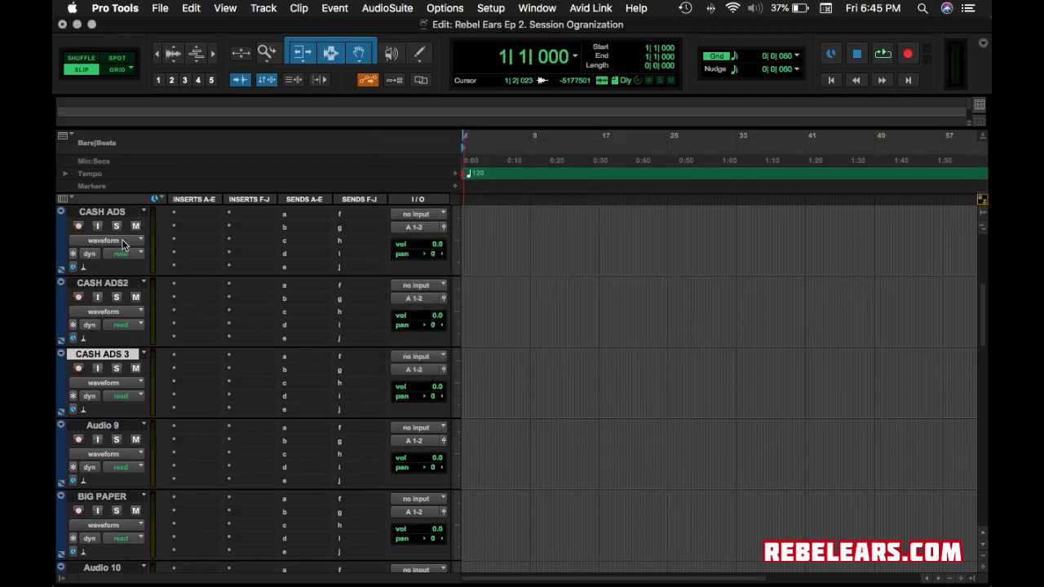
scroll(135, 294, down, 1)
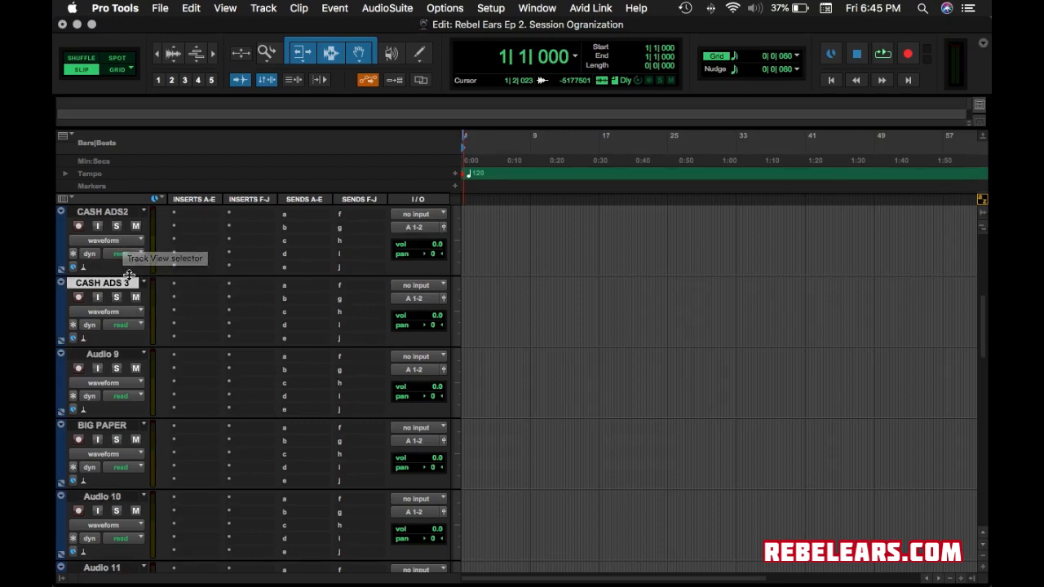
scroll(129, 277, up, 5)
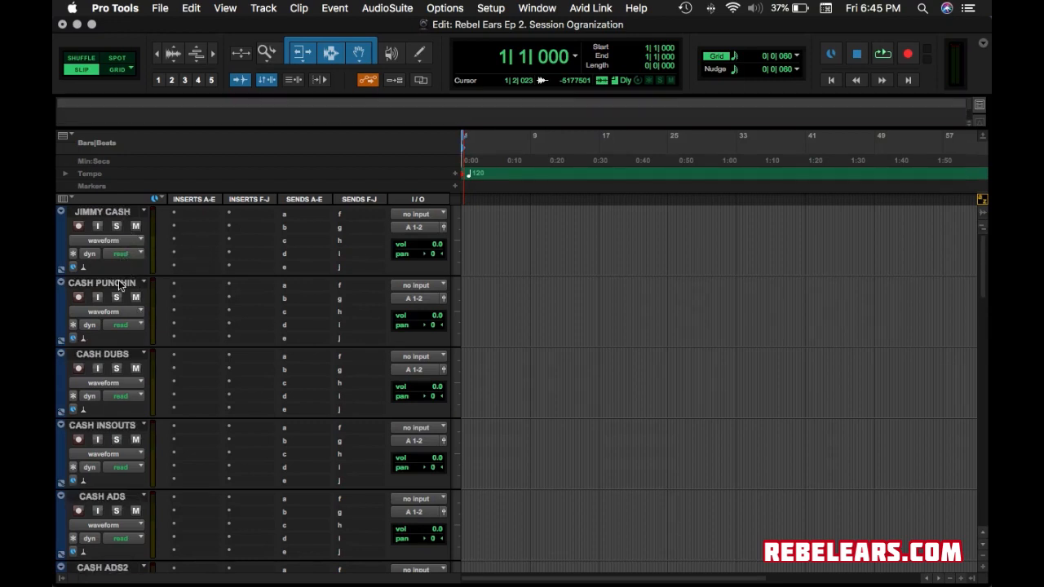
click(121, 425)
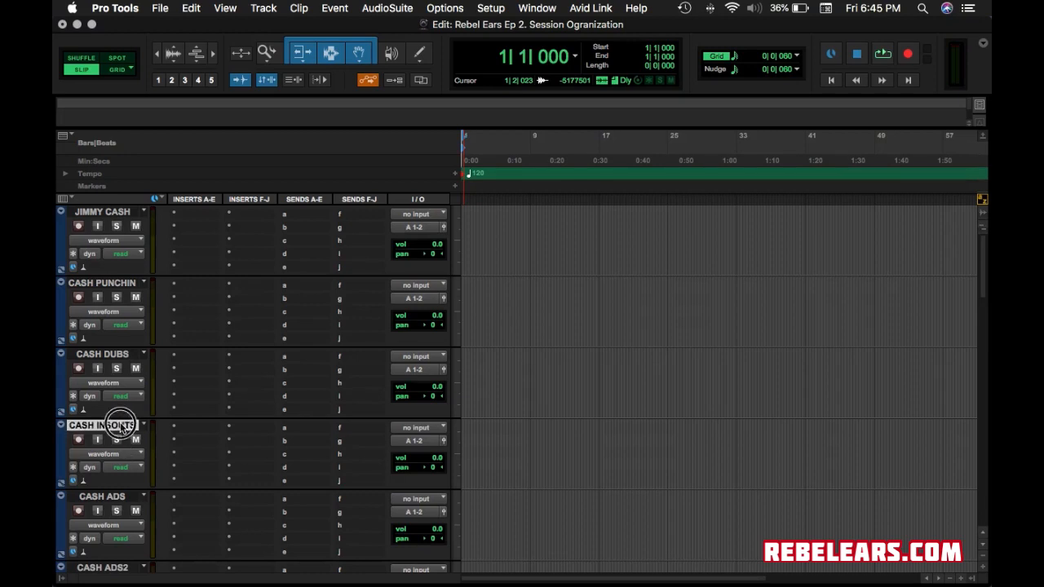
click(121, 496)
click(129, 567)
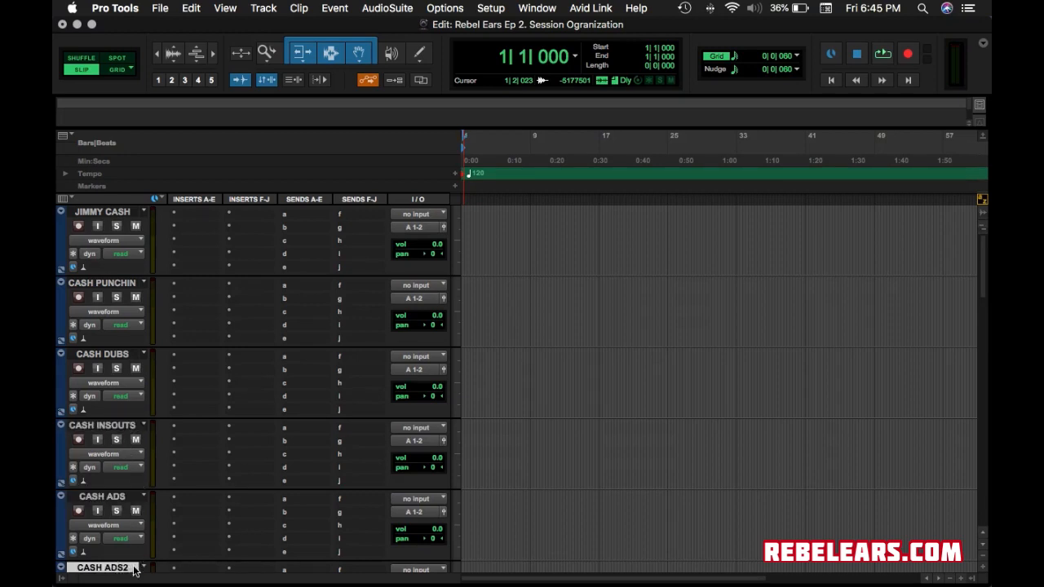
scroll(133, 504, down, 2)
click(131, 499)
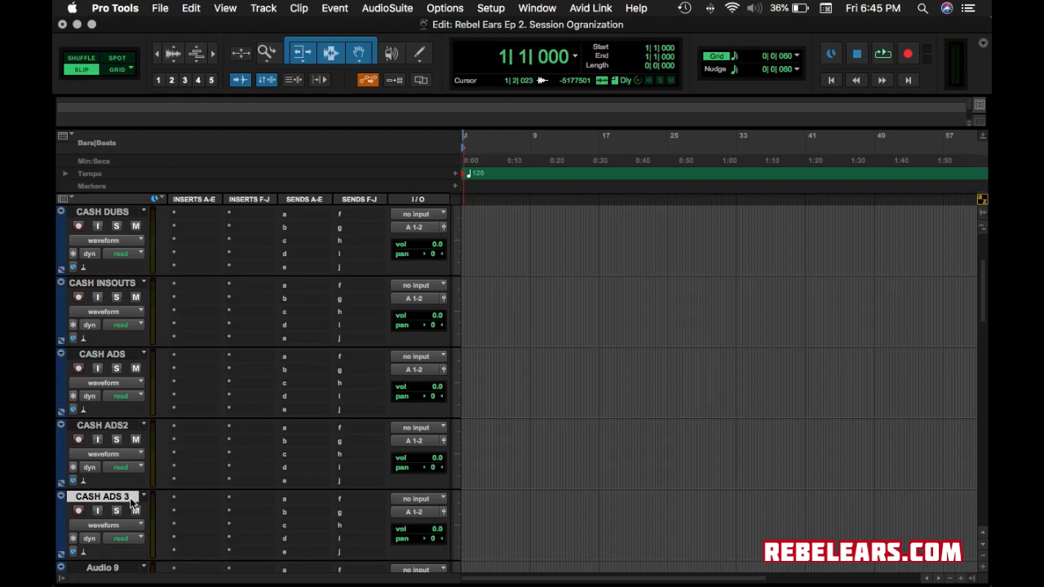
scroll(140, 438, up, 2)
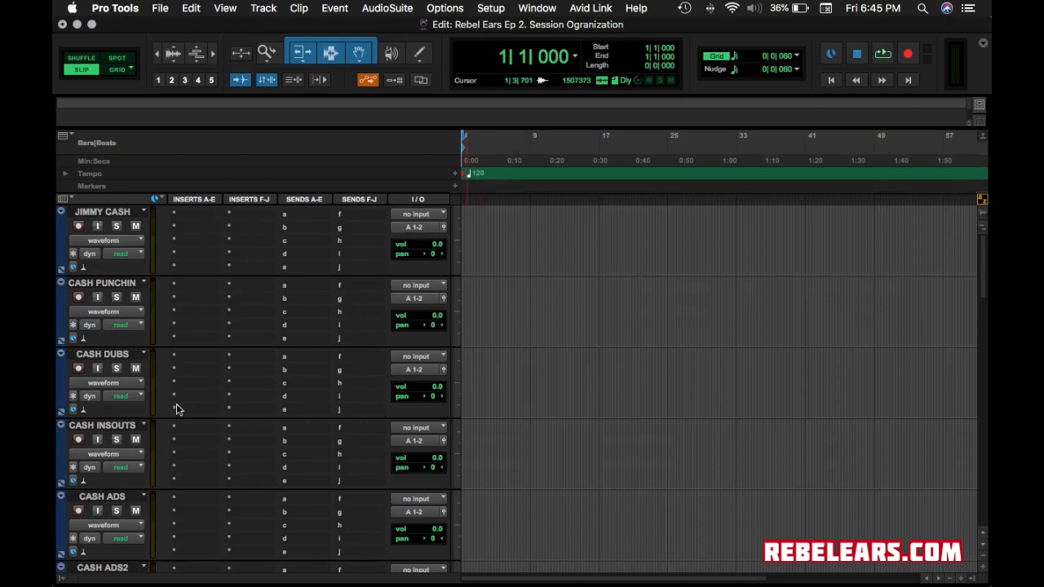
scroll(176, 408, down, 5)
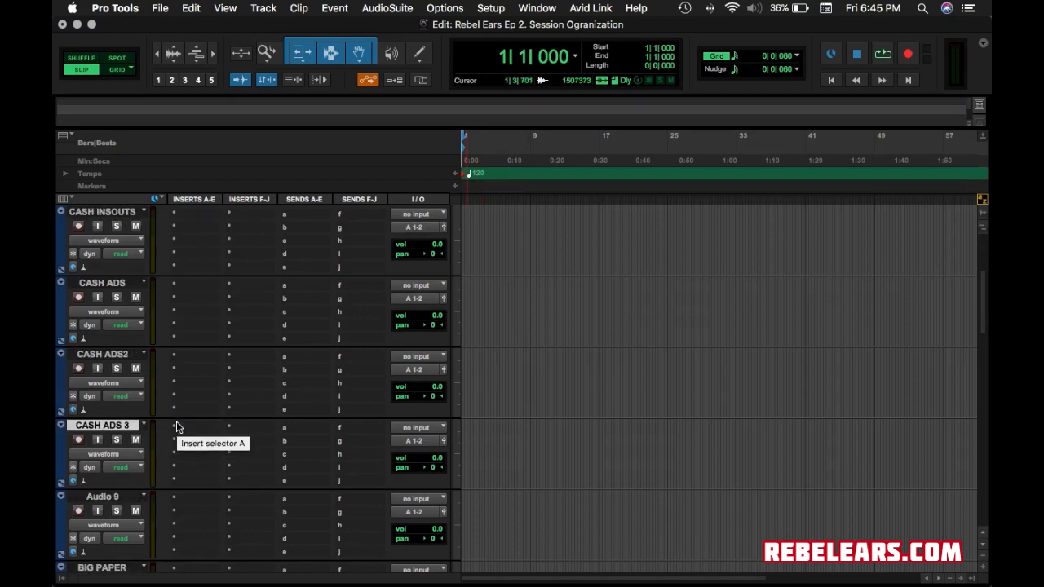
Rename Audio 9 to RECORD and Audio 10 to PAPER DUBS.
double_click(101, 496)
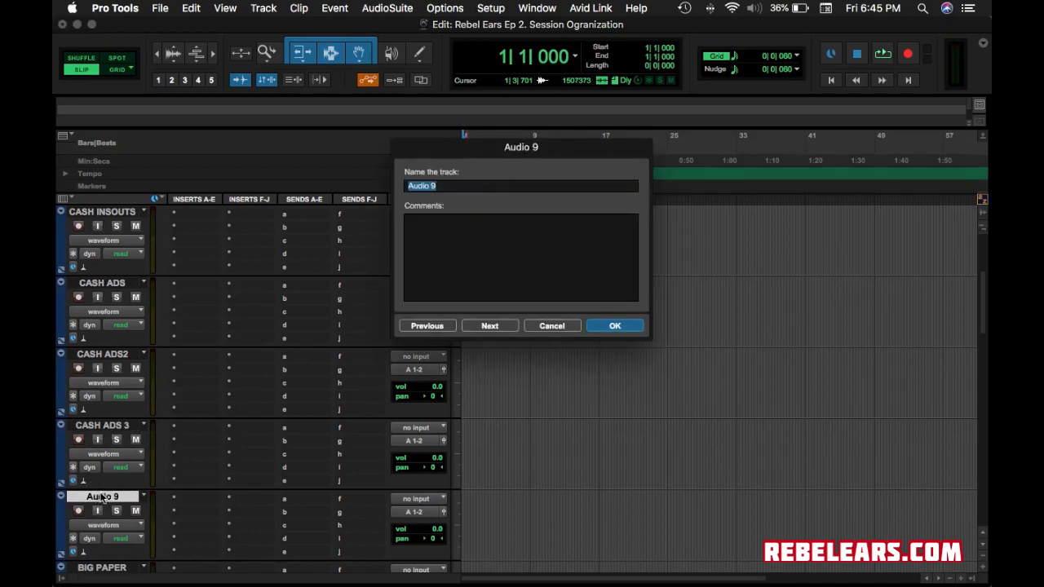
text(RECORD)
click(612, 326)
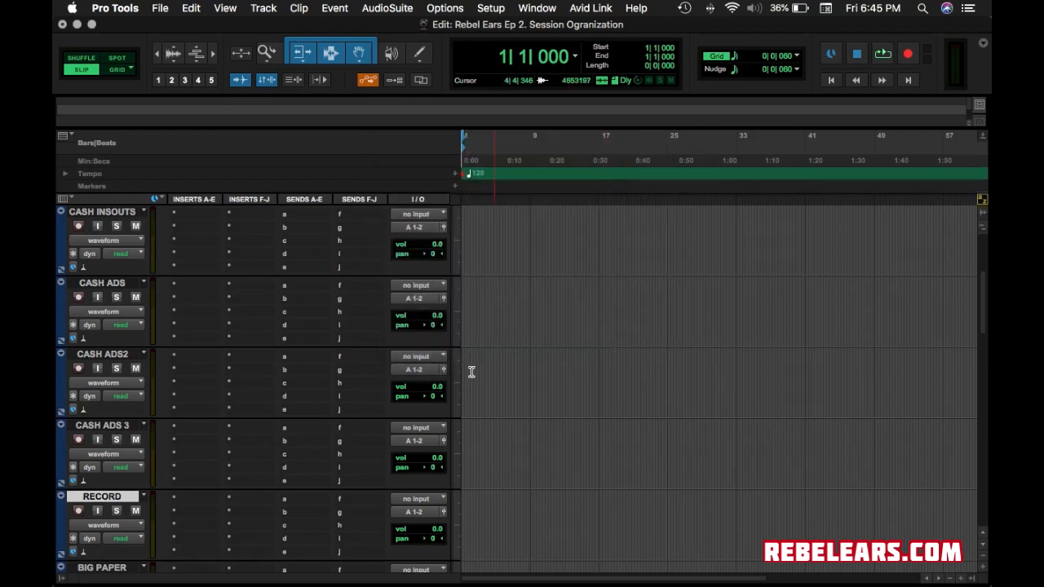
scroll(228, 497, down, 5)
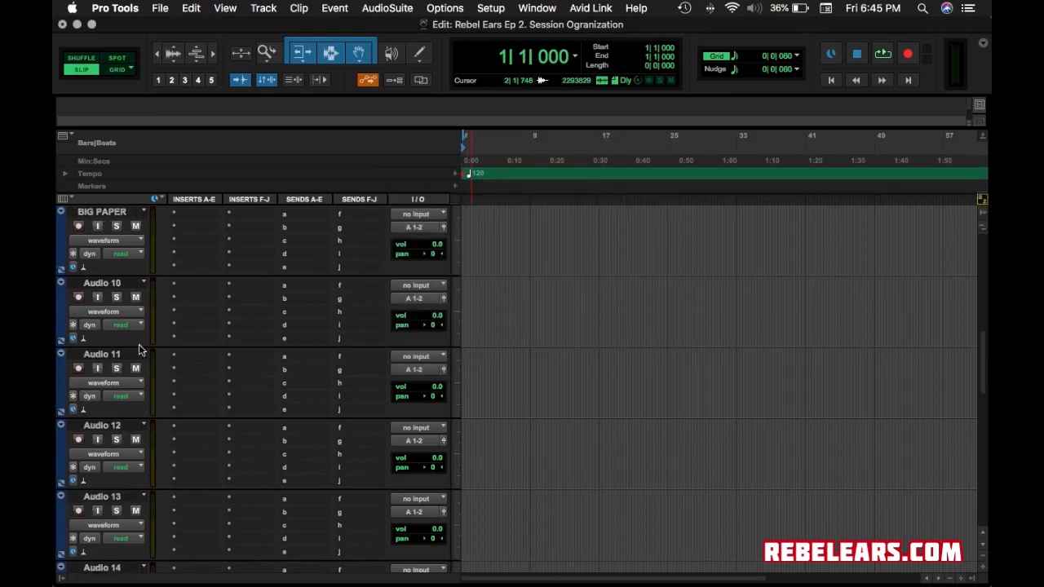
double_click(114, 283)
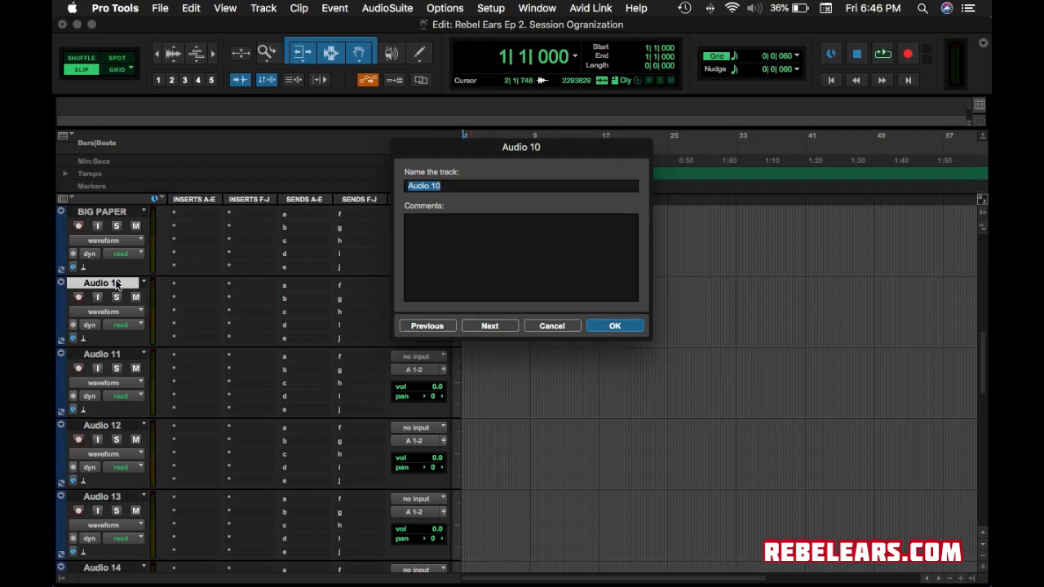
text(PAPER DUBS)
click(617, 327)
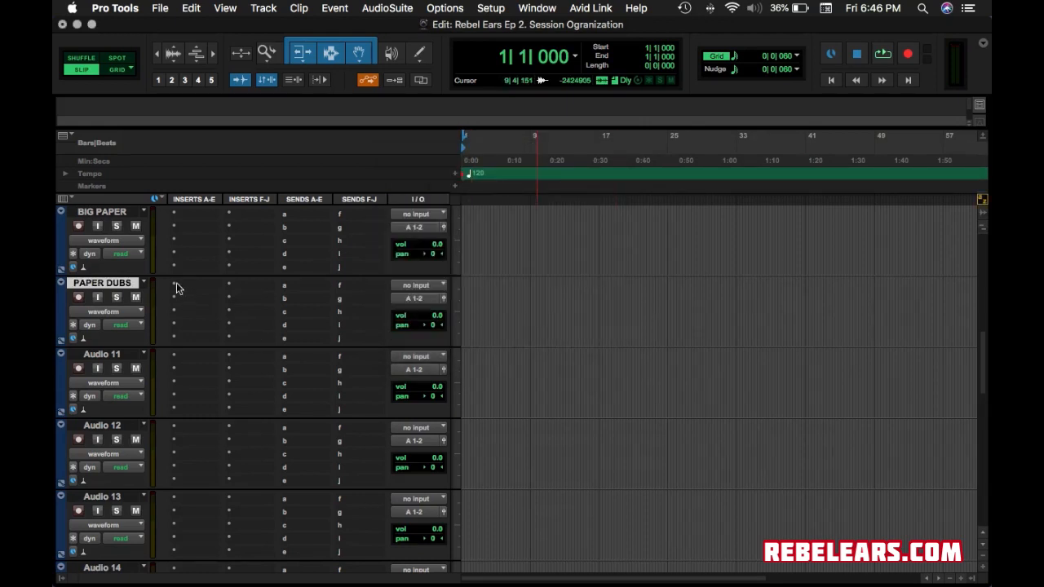
Rename Audio 11 to PAPERINSOUT.
click(106, 354)
double_click(106, 354)
text(PAPER )
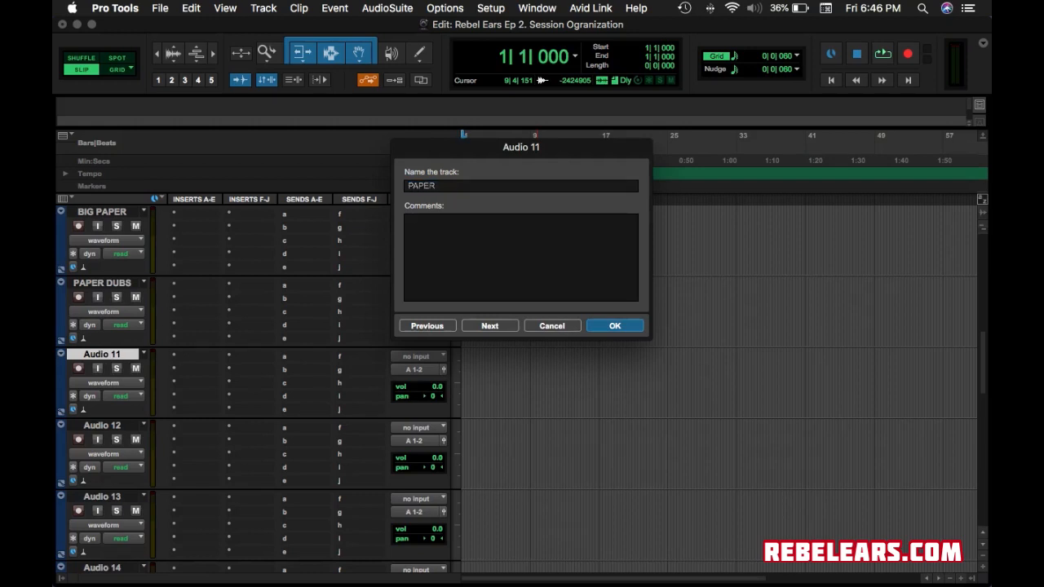
text(()
text(NS)
text(OUTS)
key(Return)
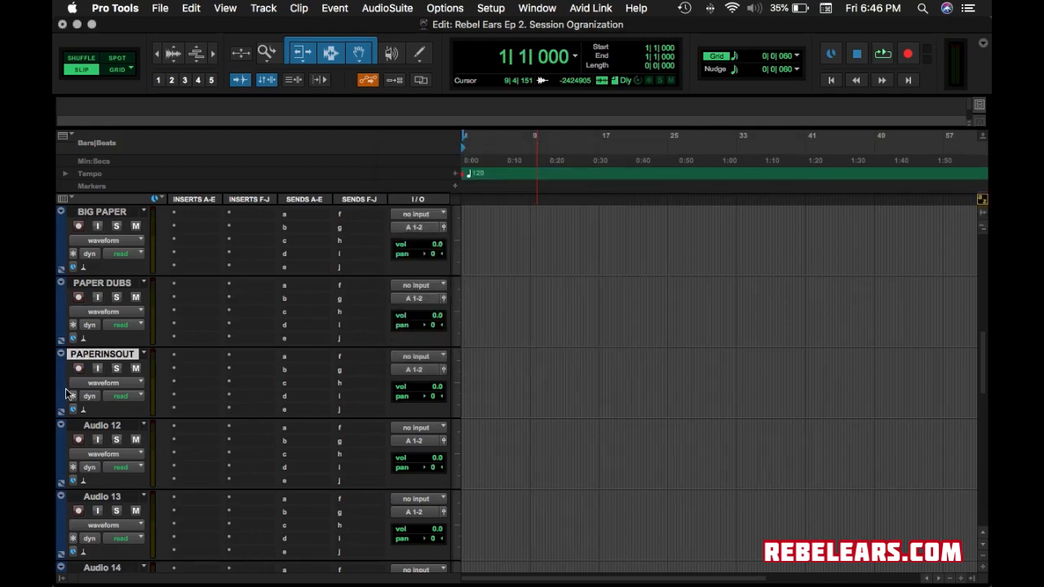
scroll(303, 455, down, 3)
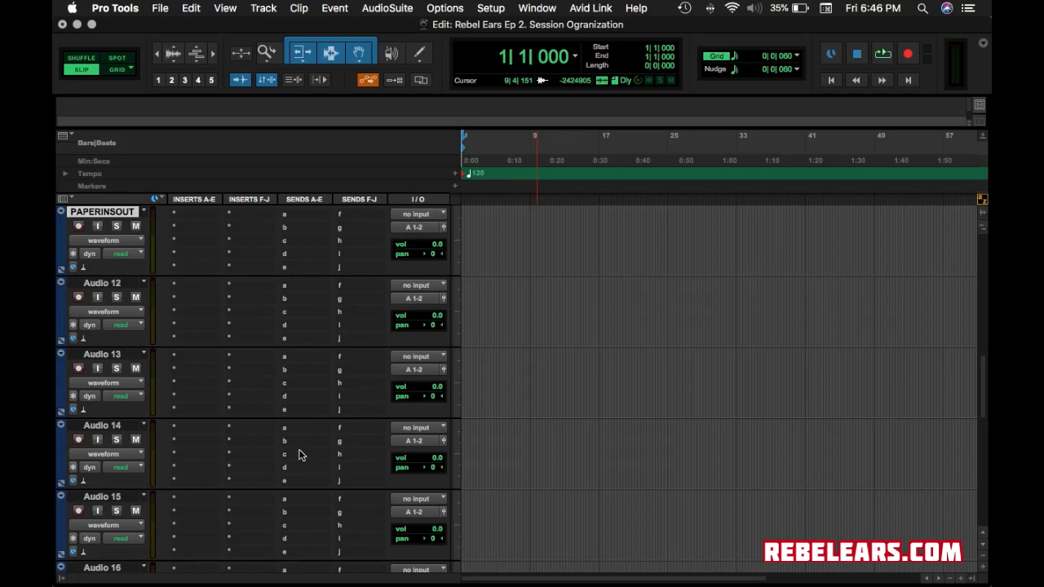
Rename Audio 12 to PAPER ADS and Audio 13 to PAPER ADS 2.
double_click(110, 283)
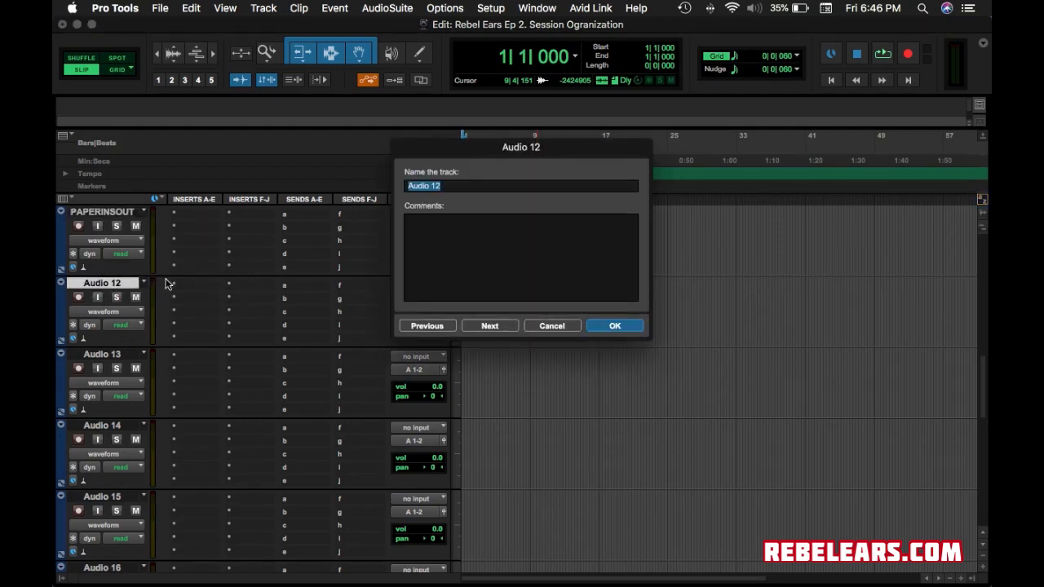
text(PAPER ADS)
key(Return)
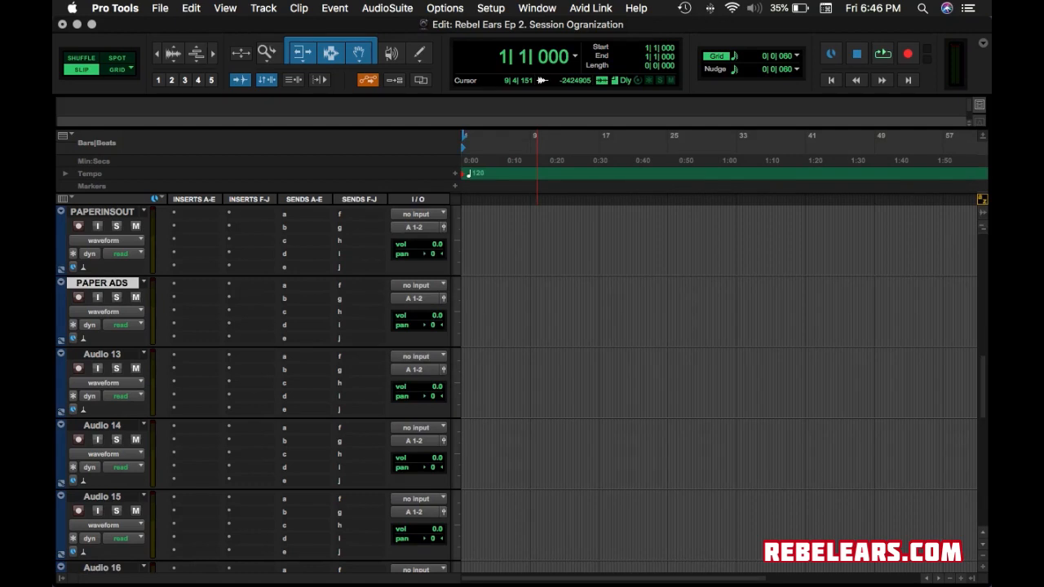
double_click(111, 355)
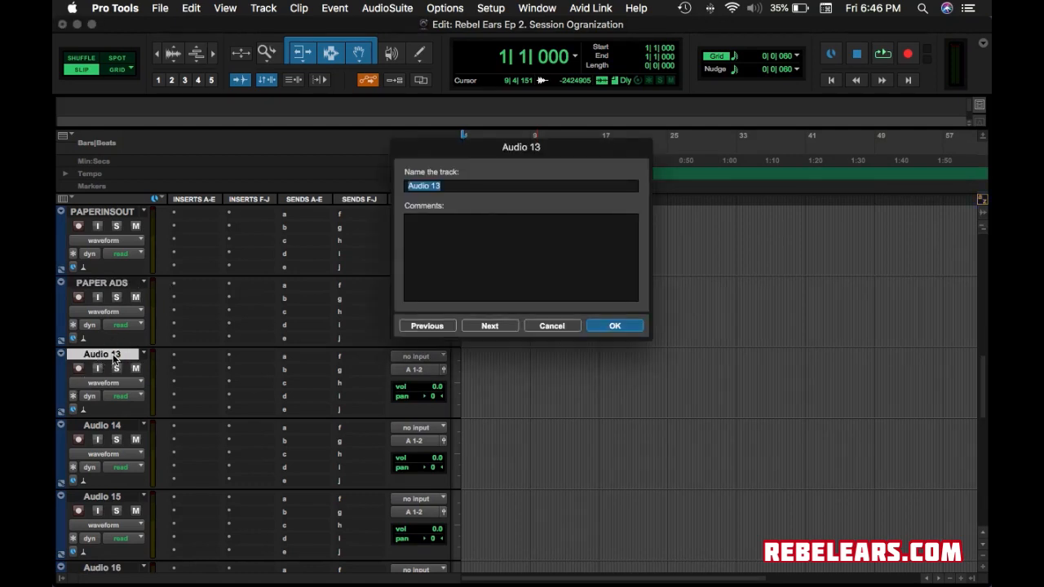
text(PAPER ADS 2)
click(615, 326)
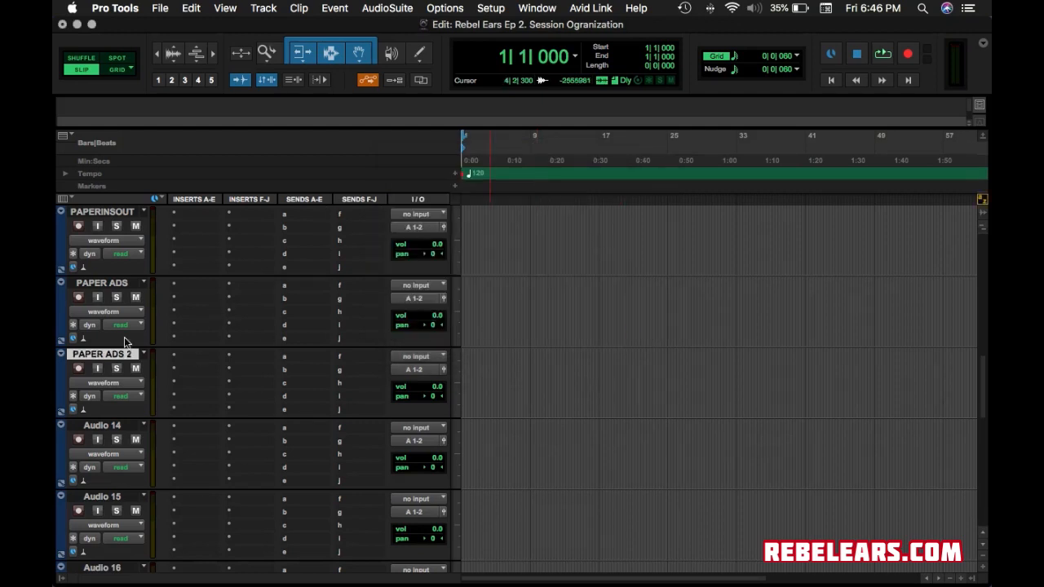
Rename Audio 14 to PAPER BACKS and Audio 15 to PAPERBACKS2.
click(125, 428)
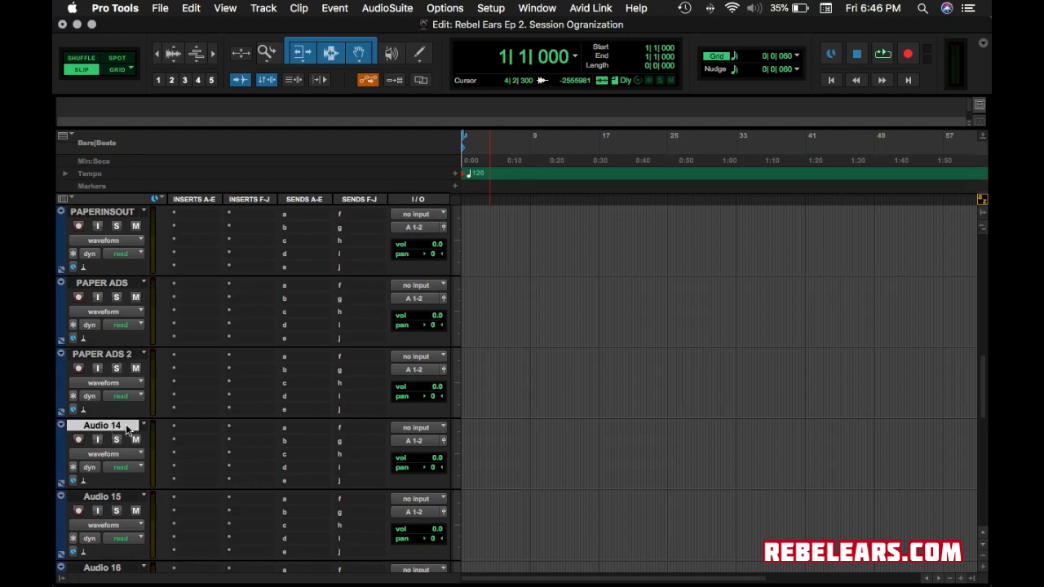
double_click(126, 426)
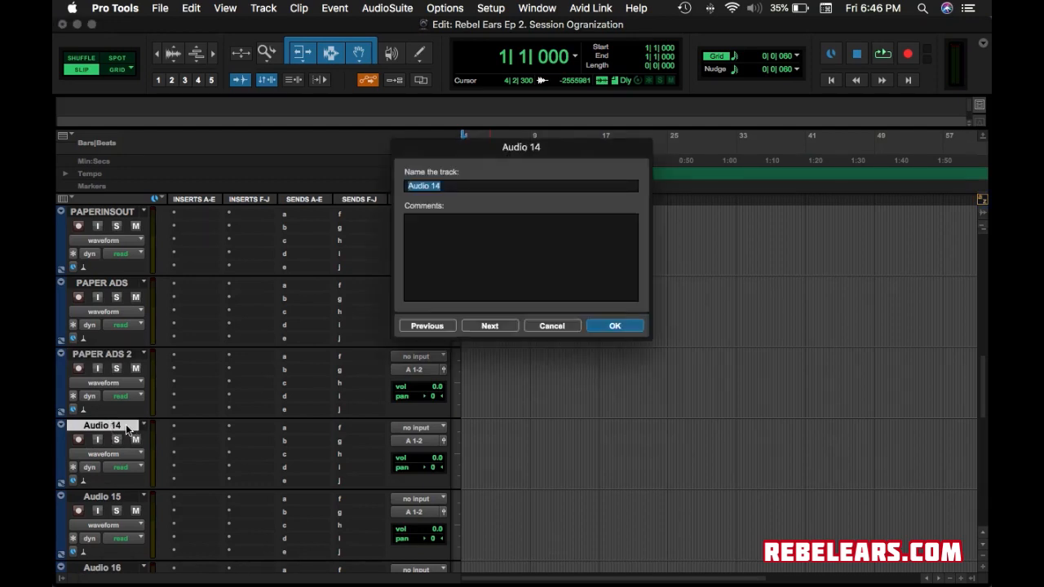
text(PAPER BACKS)
click(619, 326)
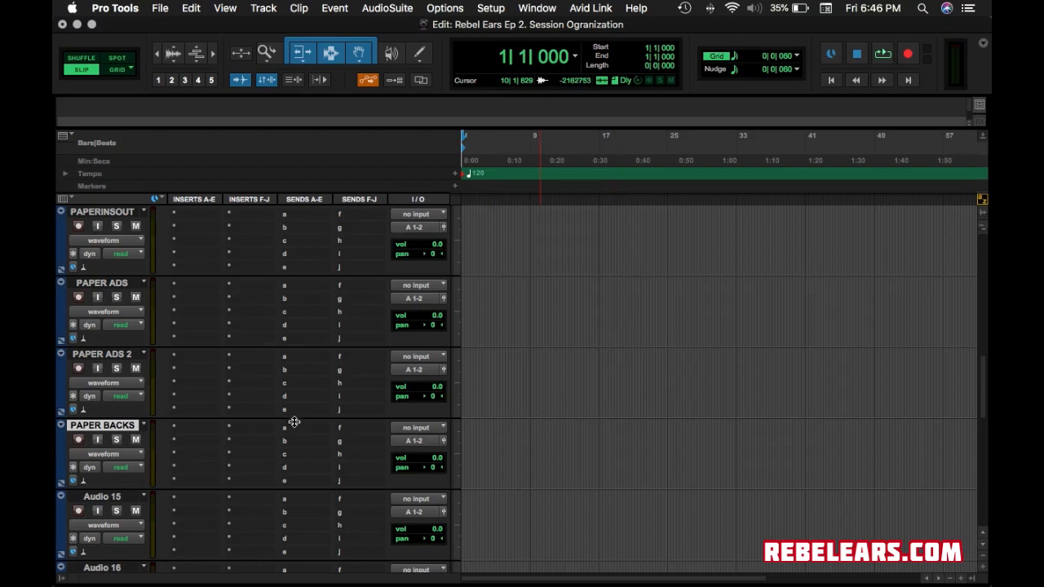
double_click(106, 497)
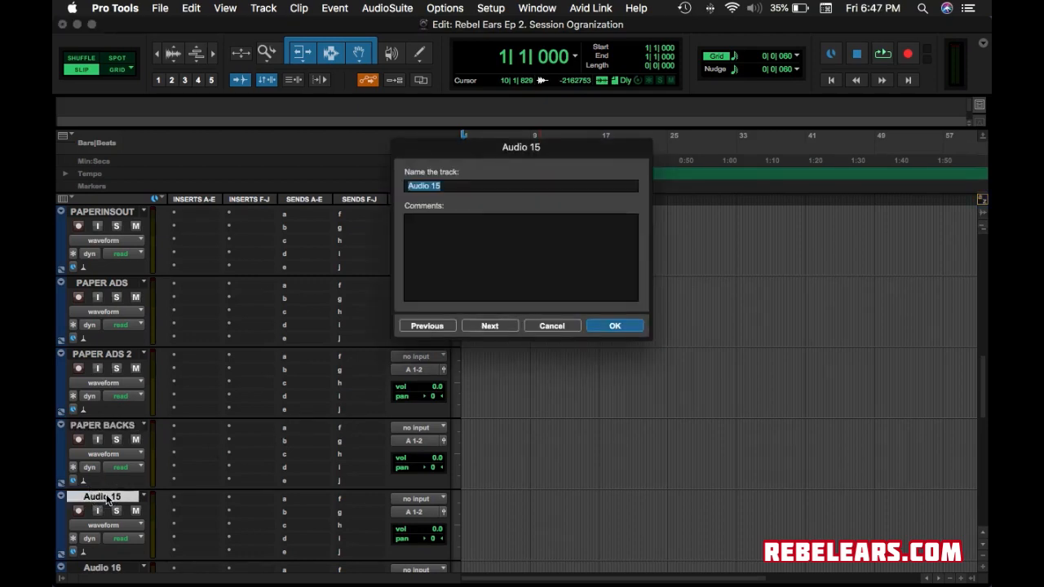
text(PAPER BACKS 2)
click(612, 326)
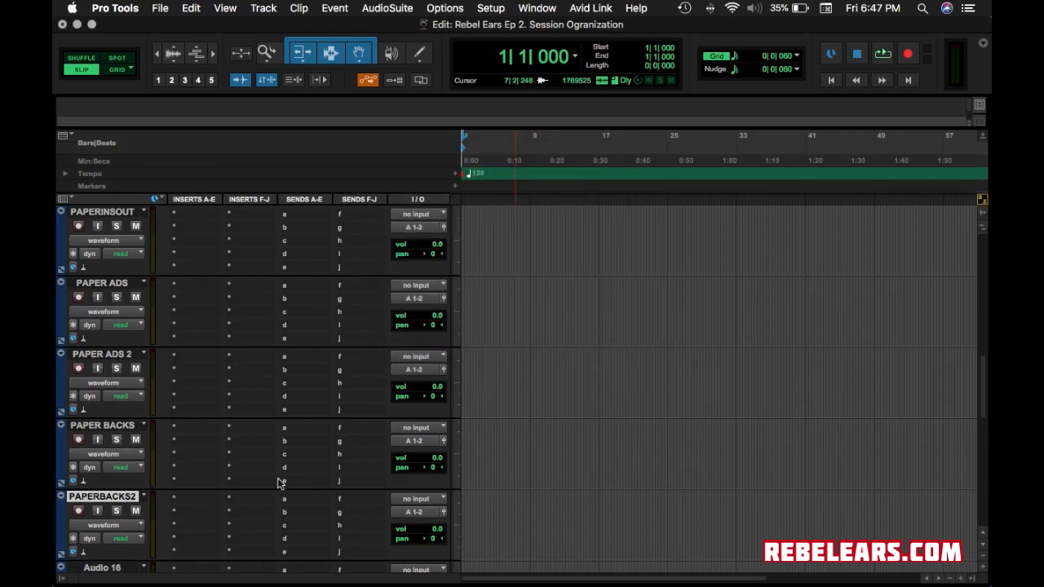
Rename Audio 16 to PAPER ACKS 3 and Audio 17 to PAPERBACKS4.
scroll(277, 482, down, 4)
double_click(110, 283)
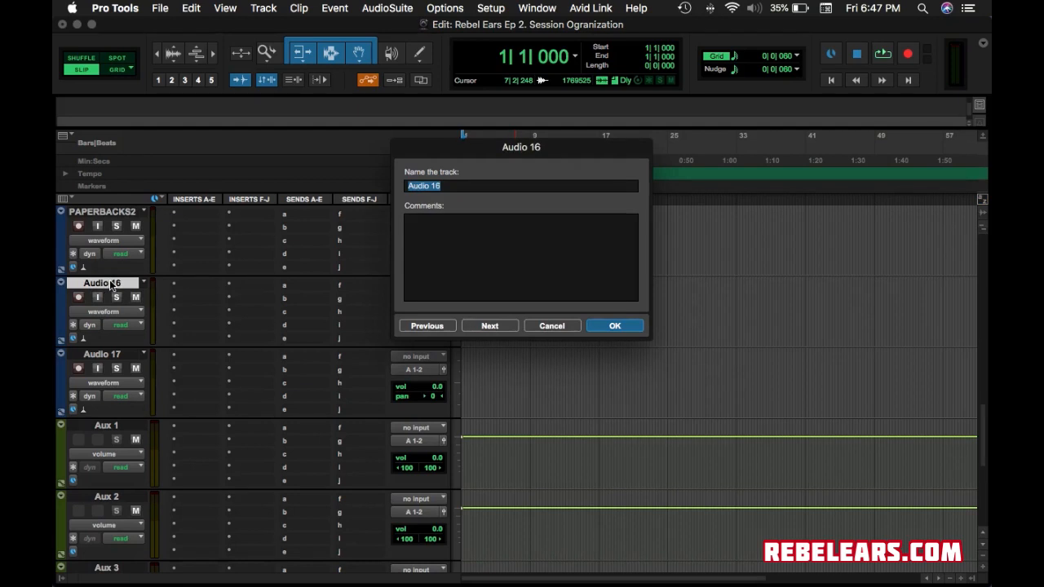
text(PAPER ACKS 3)
key(Return)
scroll(168, 438, up, 2)
scroll(168, 437, right, 3)
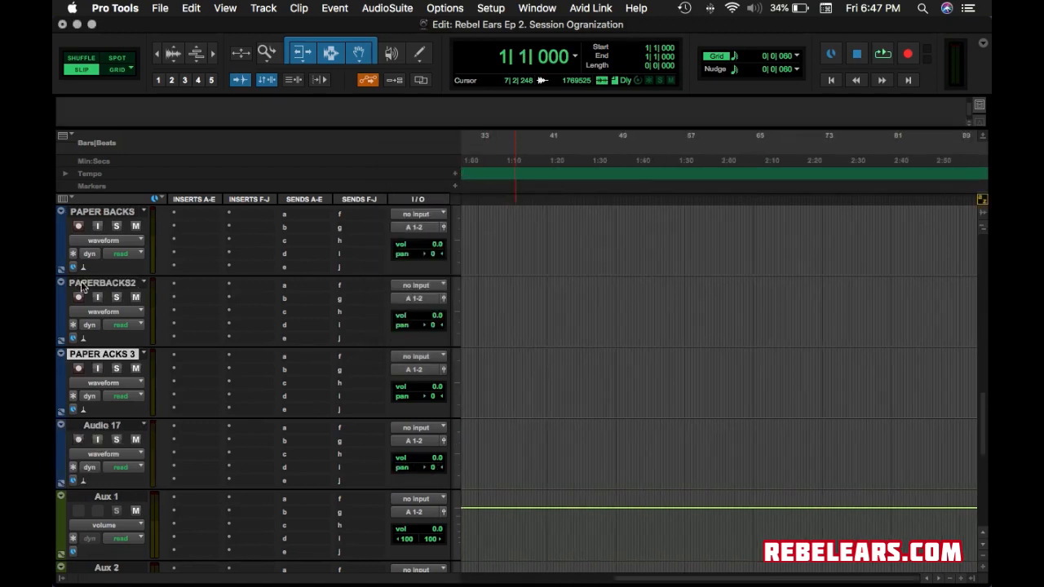
double_click(99, 425)
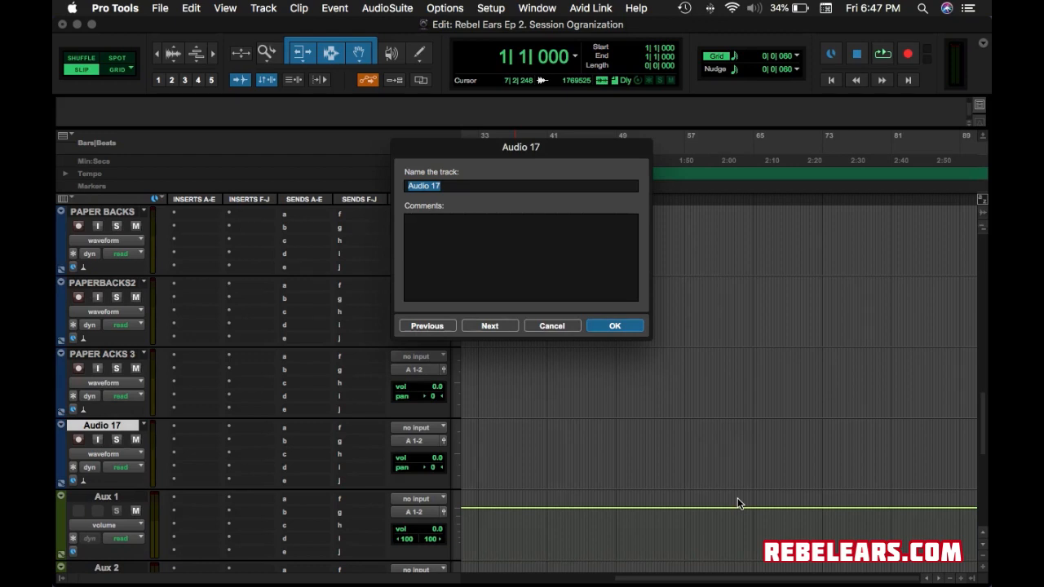
text(PAPER BACKS 4)
click(633, 325)
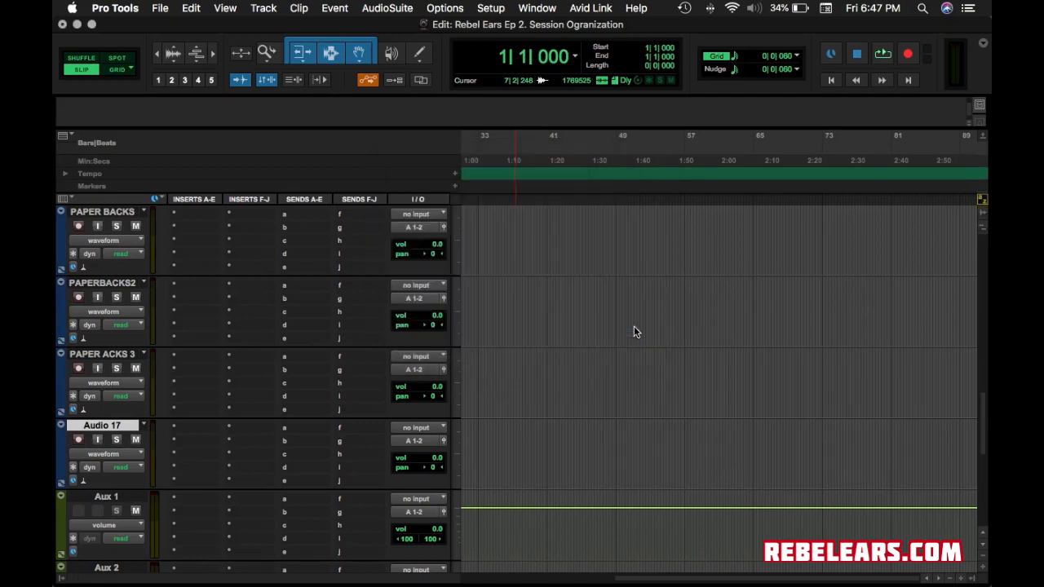
Rename Aux 1 and Aux 2 to the two performers' SUB bus names.
click(108, 497)
double_click(109, 498)
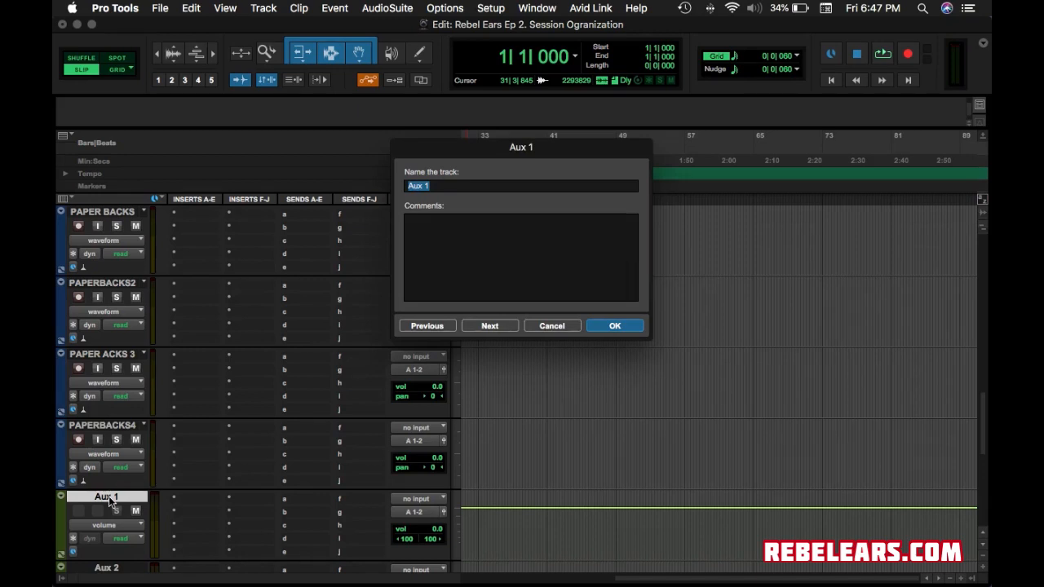
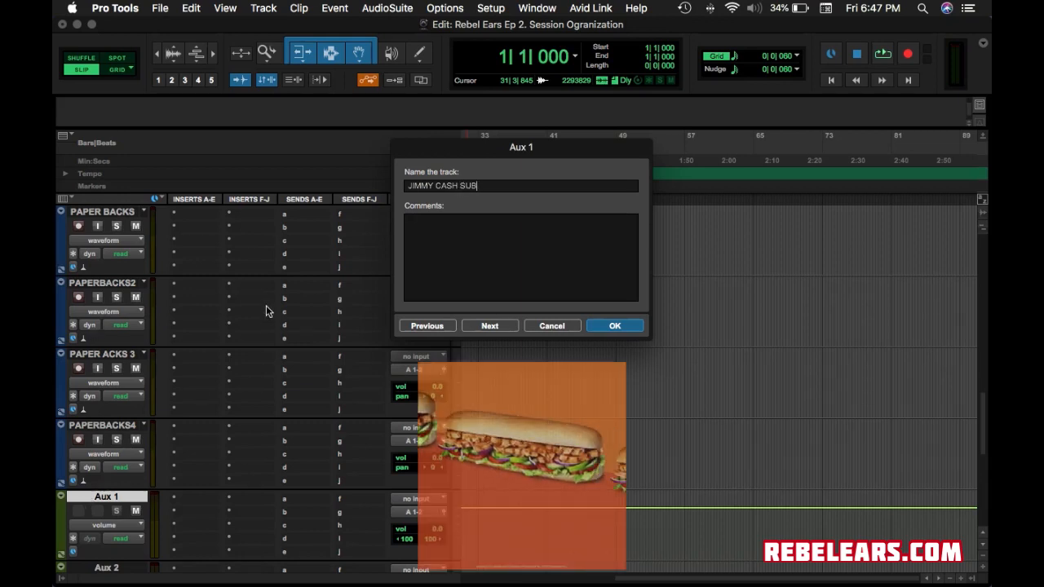
click(615, 326)
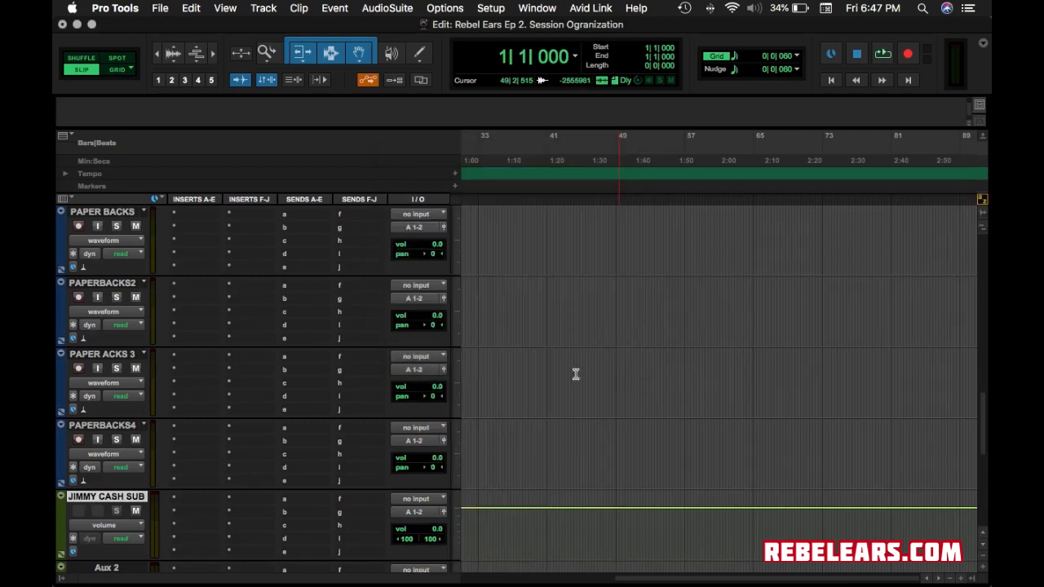
scroll(163, 478, down, 2)
click(116, 497)
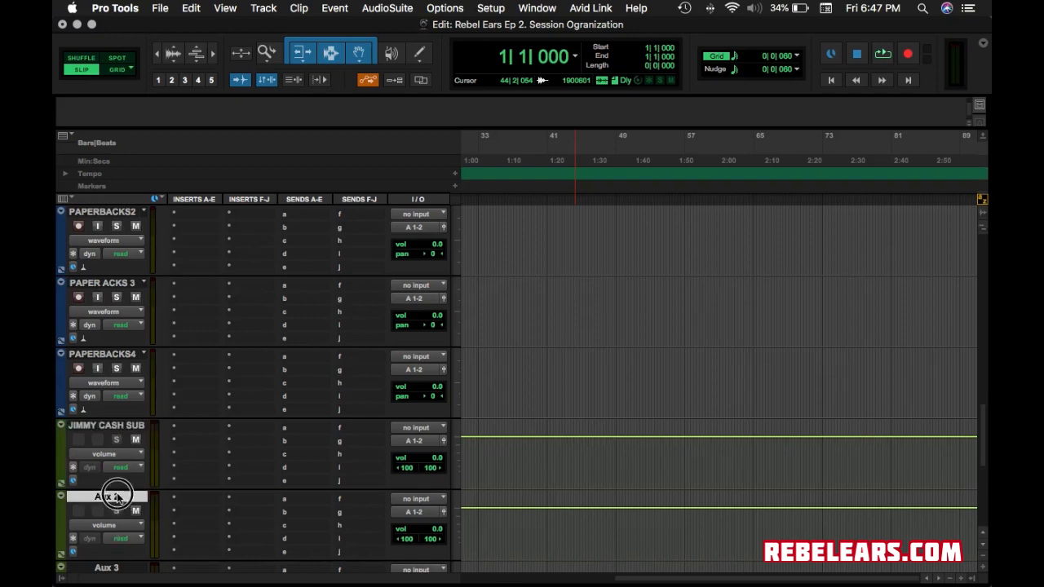
double_click(116, 497)
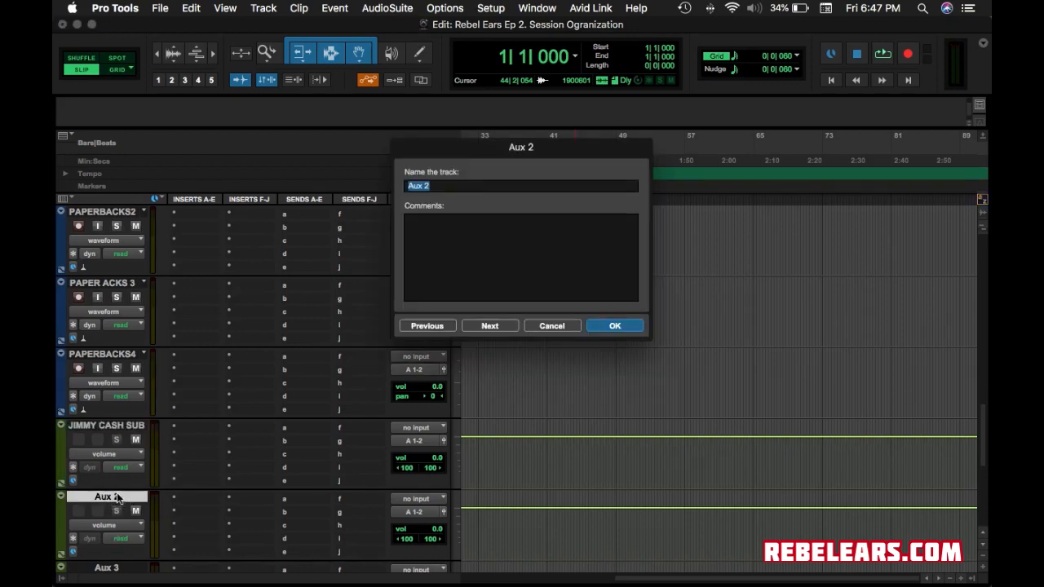
text(BIG PAPER SUB)
key(Return)
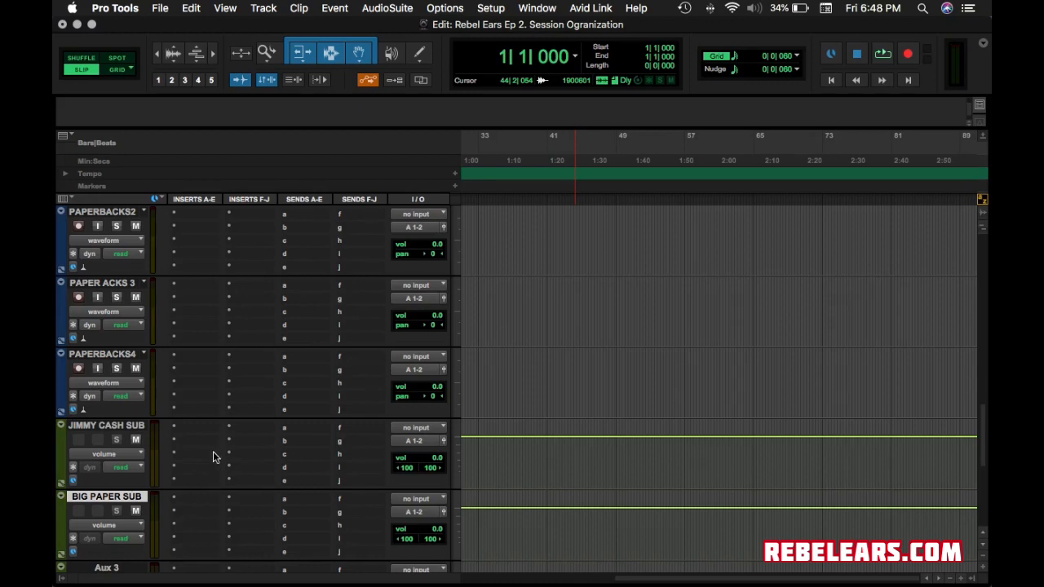
Rename Aux 3 to the lead performer's REVERB and Aux 4 to BIG PAPER VERB.
scroll(197, 463, down, 6)
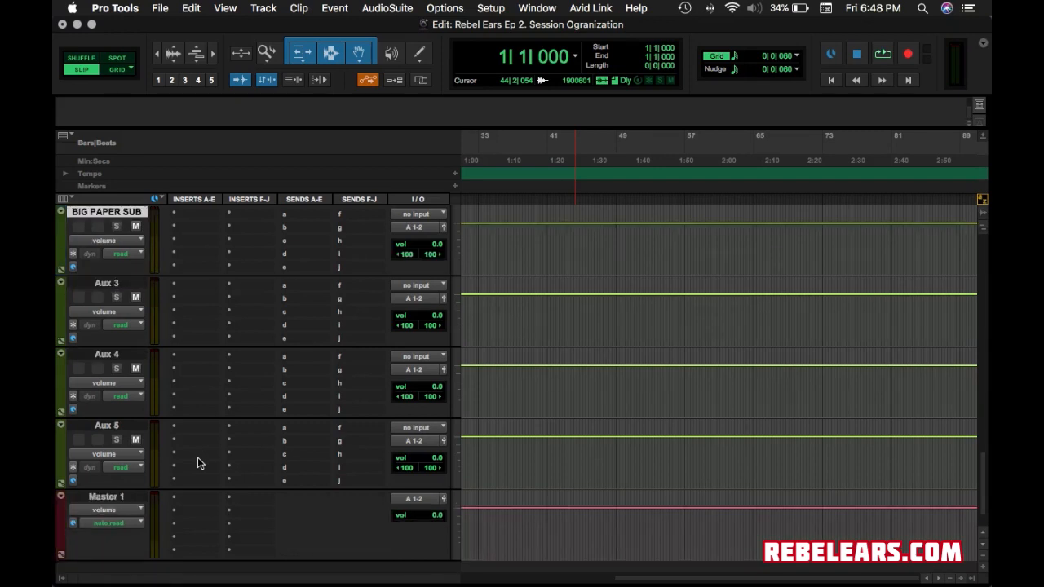
double_click(107, 283)
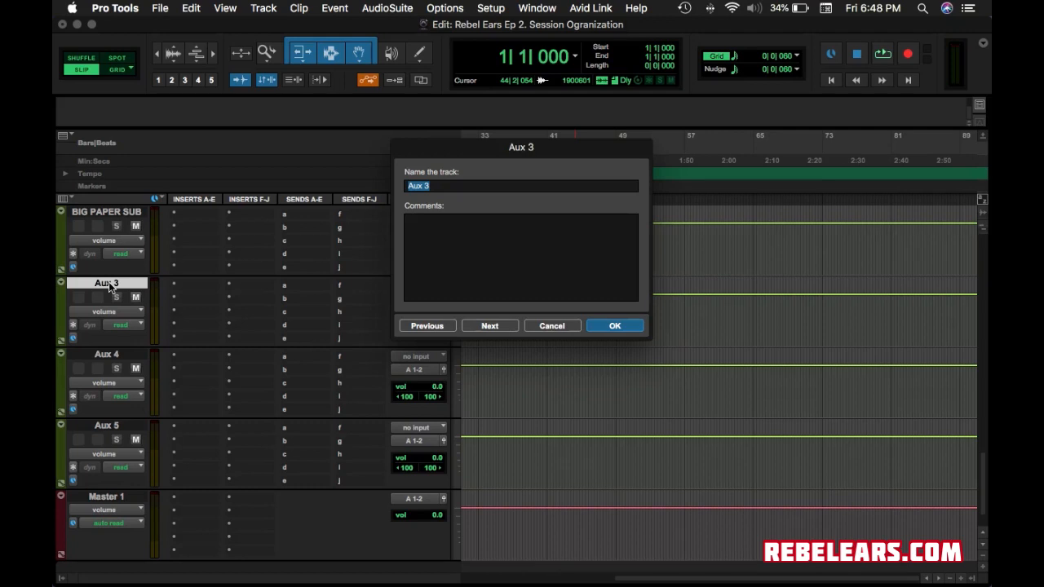
text(JIMMY REVERB)
click(614, 326)
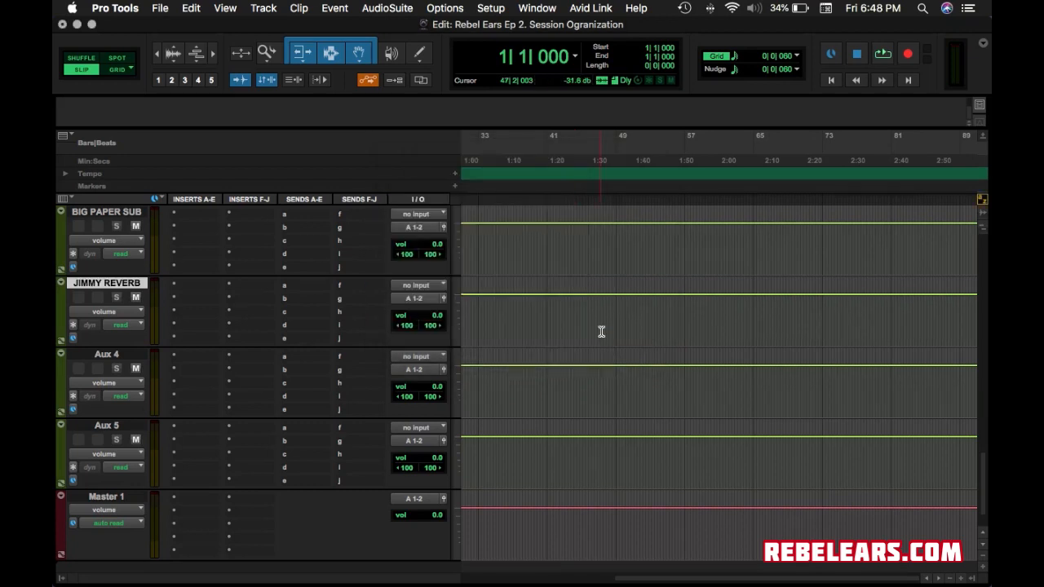
double_click(107, 356)
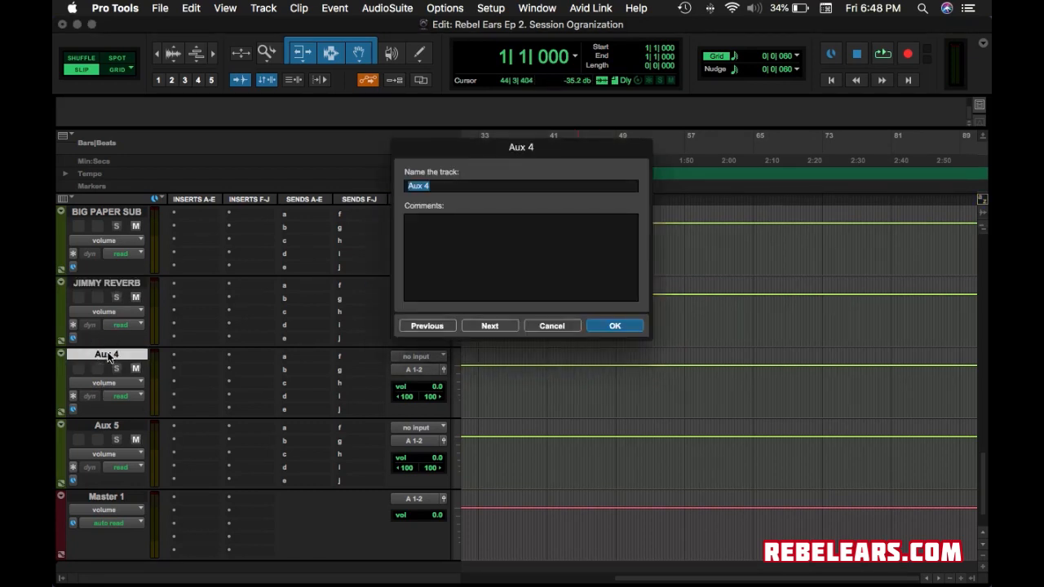
text(BIG )
text(P)
text(APER )
text(RE)
key(BackSpace)
key(BackSpace)
text(VERB)
key(Return)
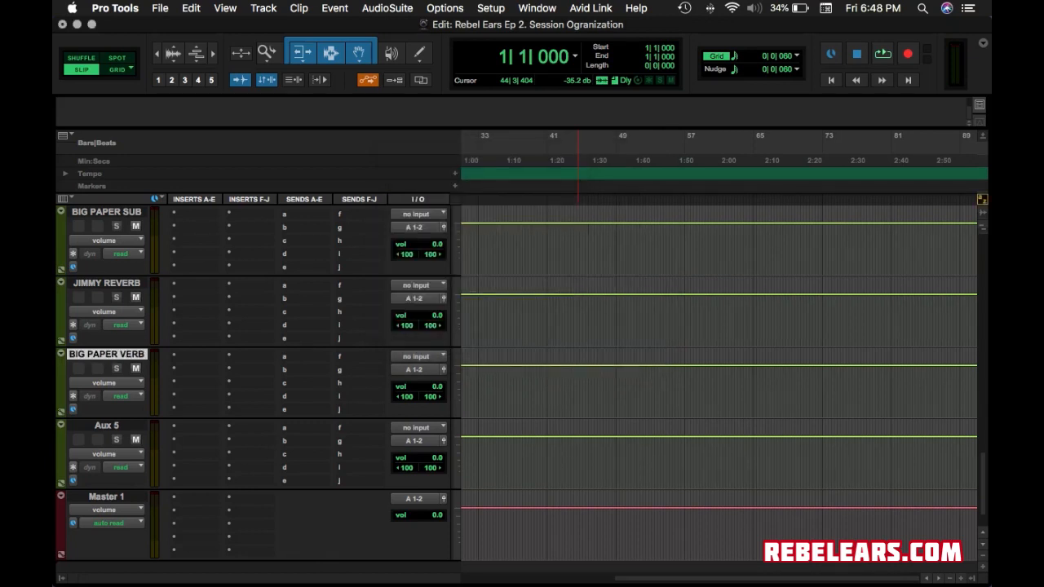
Start renaming Aux 5 toward PAPER 1/2 DE;LAY in the rename dialog.
double_click(99, 426)
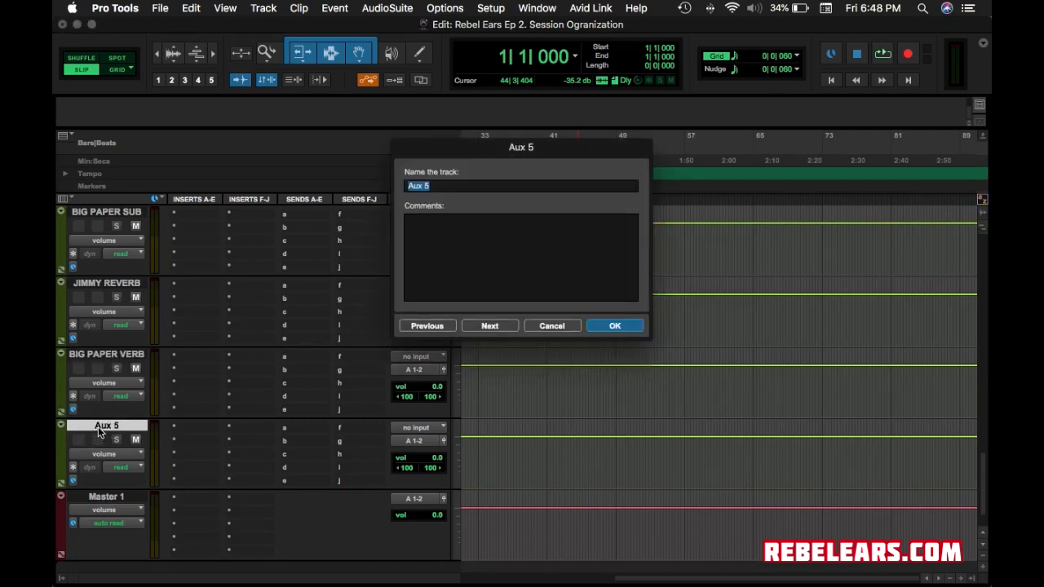
text(1)
text(/2)
text(PAPER)
click(501, 183)
text(DE:LA)
text(L)
text(AY)
click(633, 327)
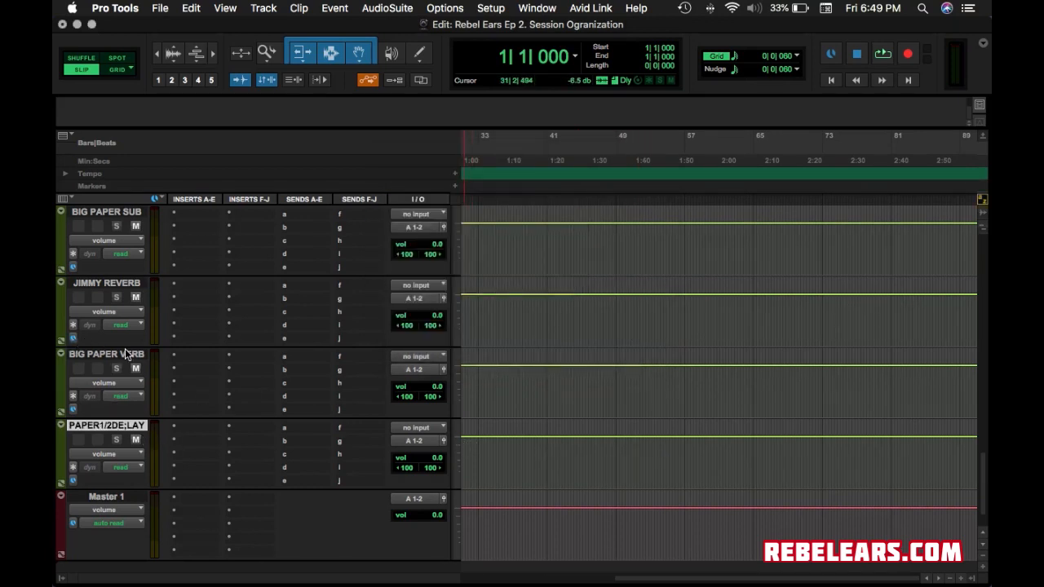
scroll(127, 353, up, 2)
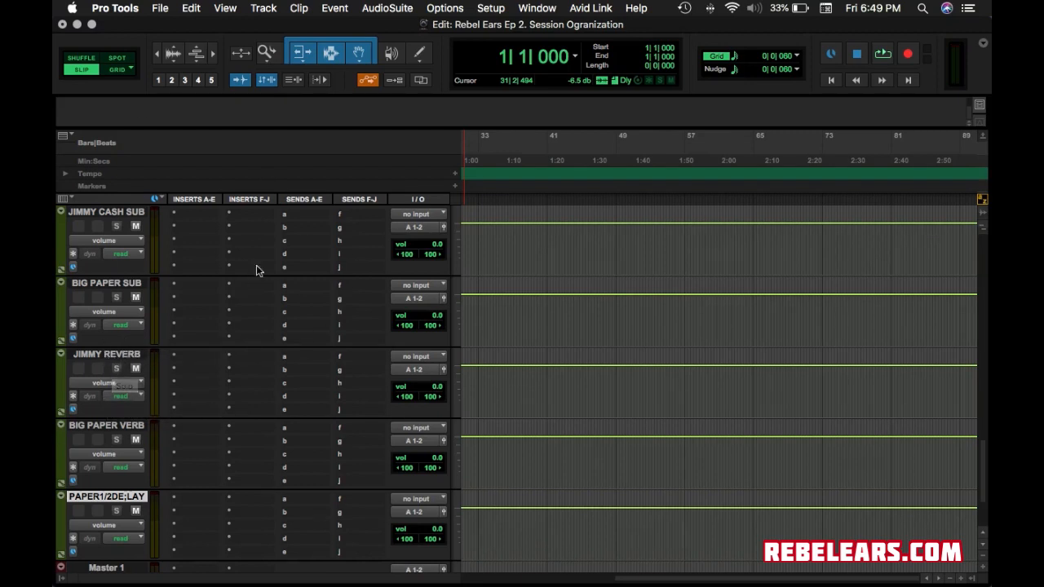
scroll(196, 353, up, 5)
scroll(185, 347, down, 10)
scroll(185, 347, up, 10)
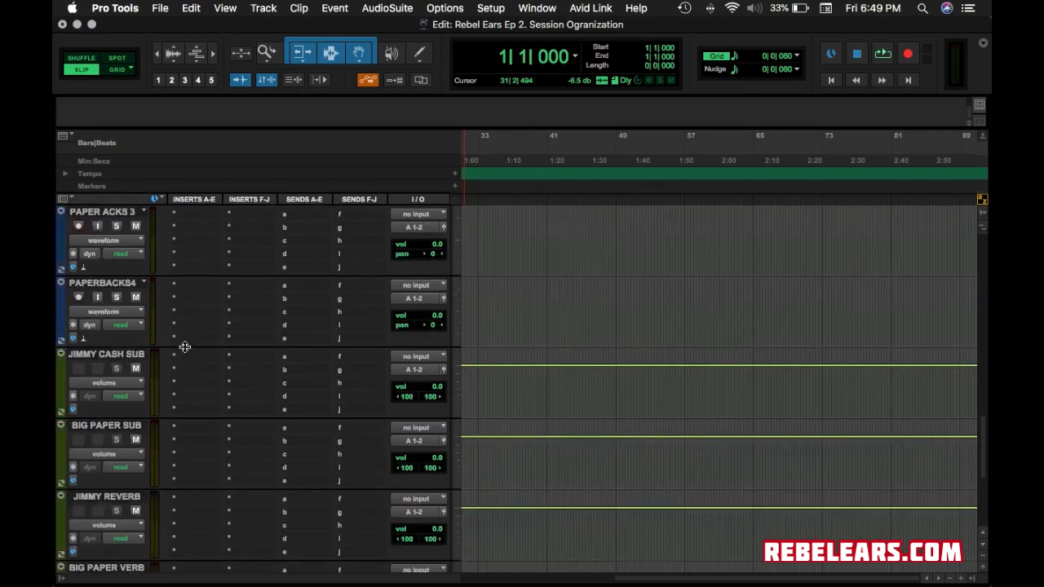
scroll(124, 232, up, 5)
scroll(124, 231, down, 15)
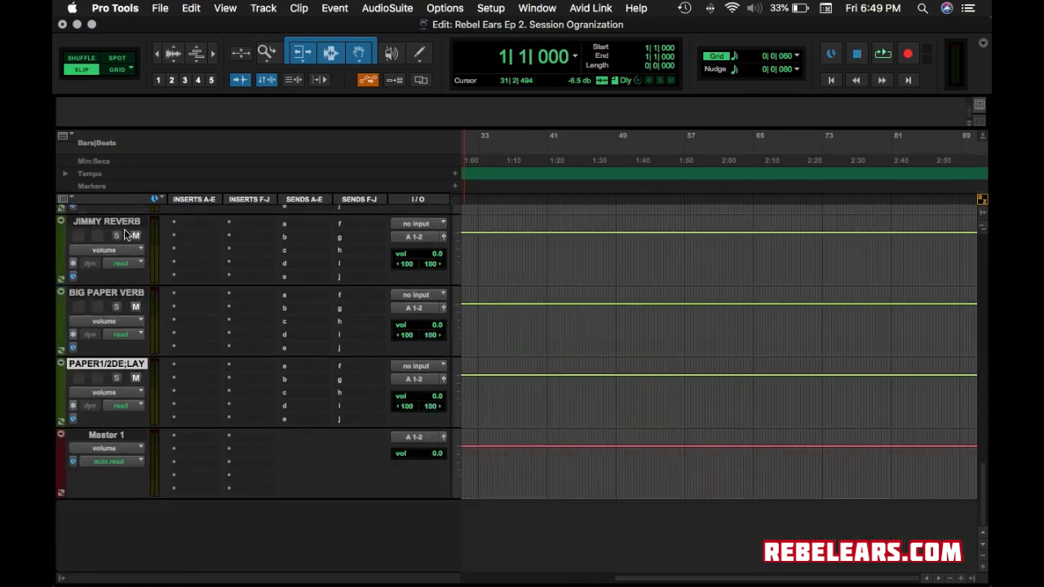
scroll(124, 235, up, 15)
scroll(124, 235, down, 15)
scroll(110, 296, up, 3)
scroll(110, 298, up, 3)
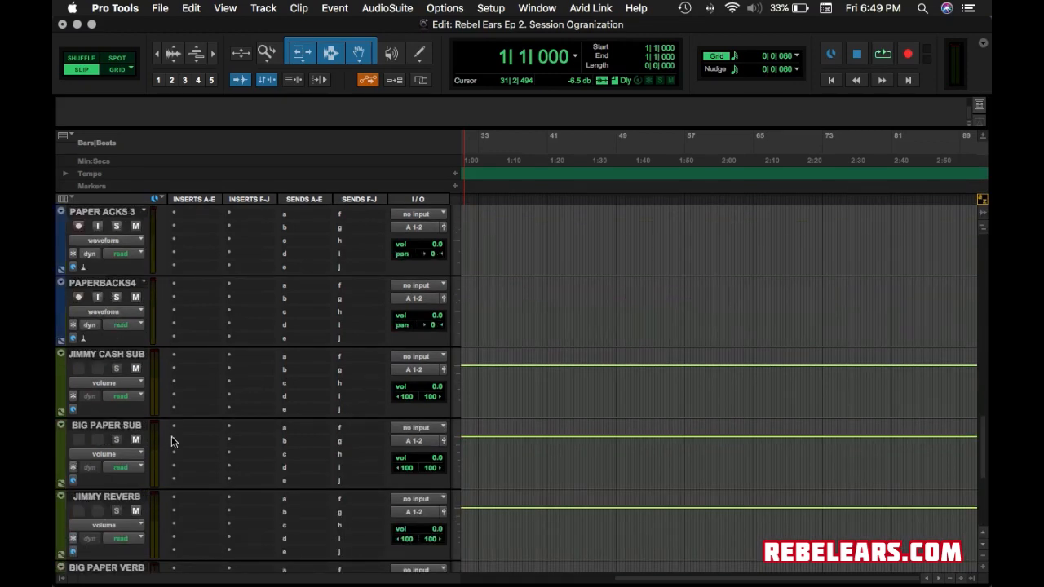
drag(127, 341, 165, 285)
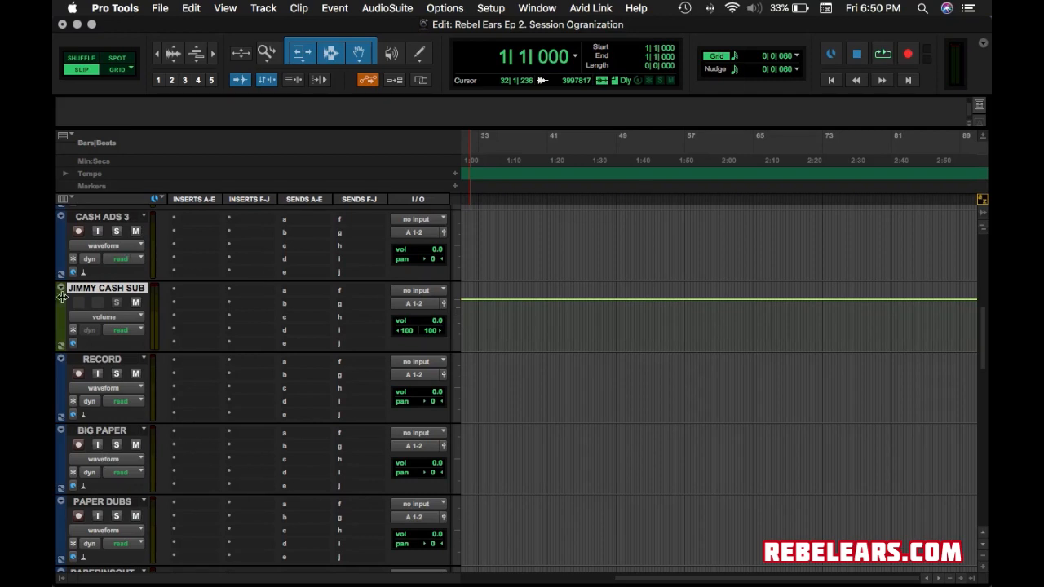
scroll(130, 440, down, 10)
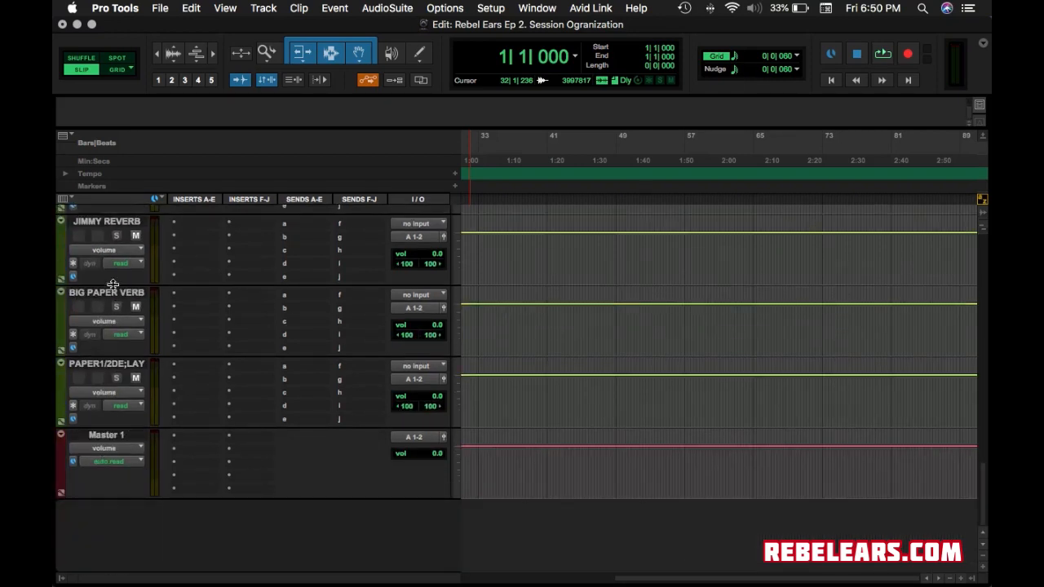
drag(120, 286, 143, 516)
scroll(648, 484, down, 5)
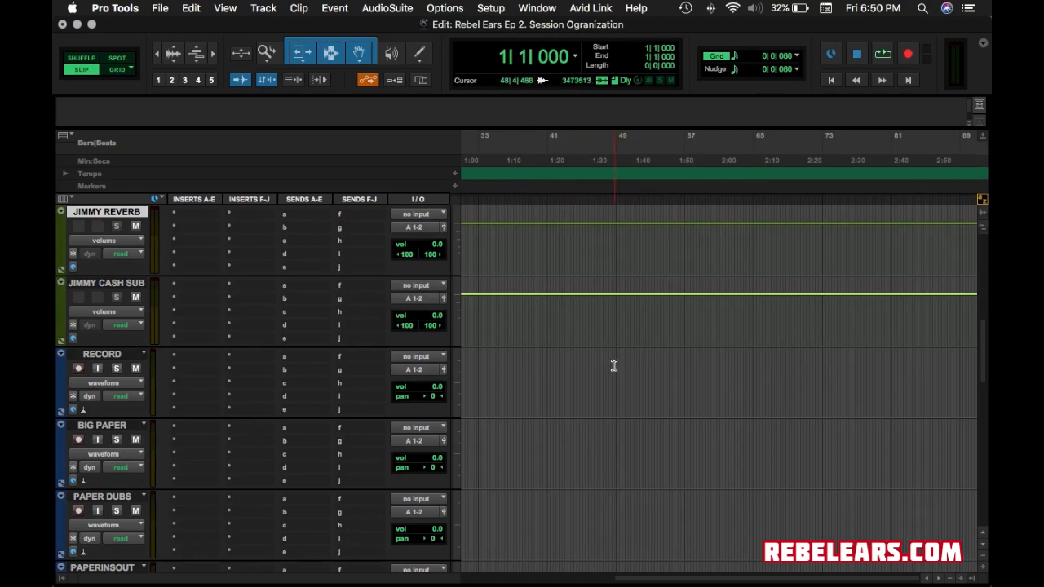
scroll(619, 412, up, 5)
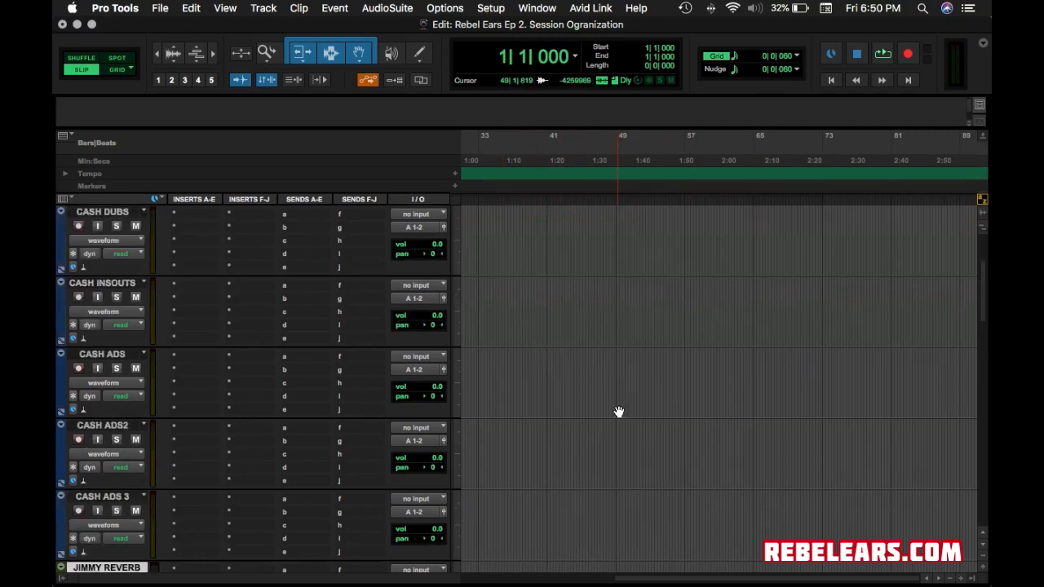
scroll(619, 412, down, 15)
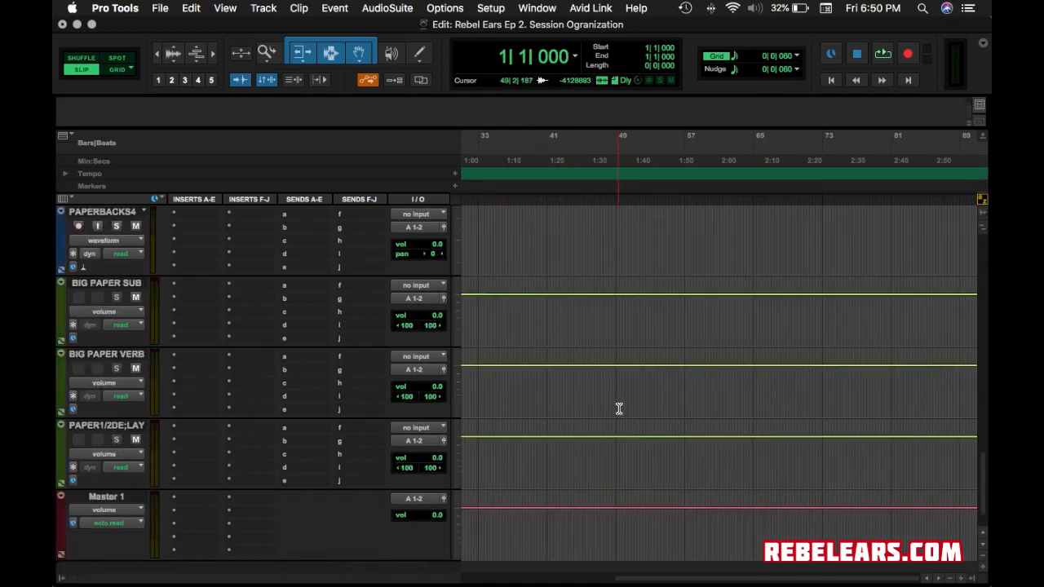
scroll(619, 408, up, 12)
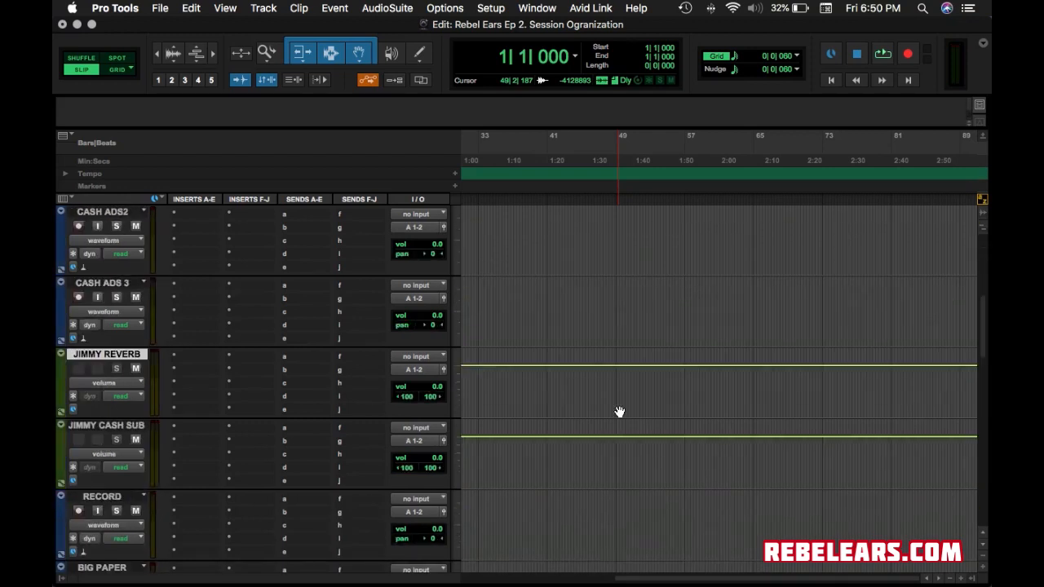
scroll(151, 436, down, 5)
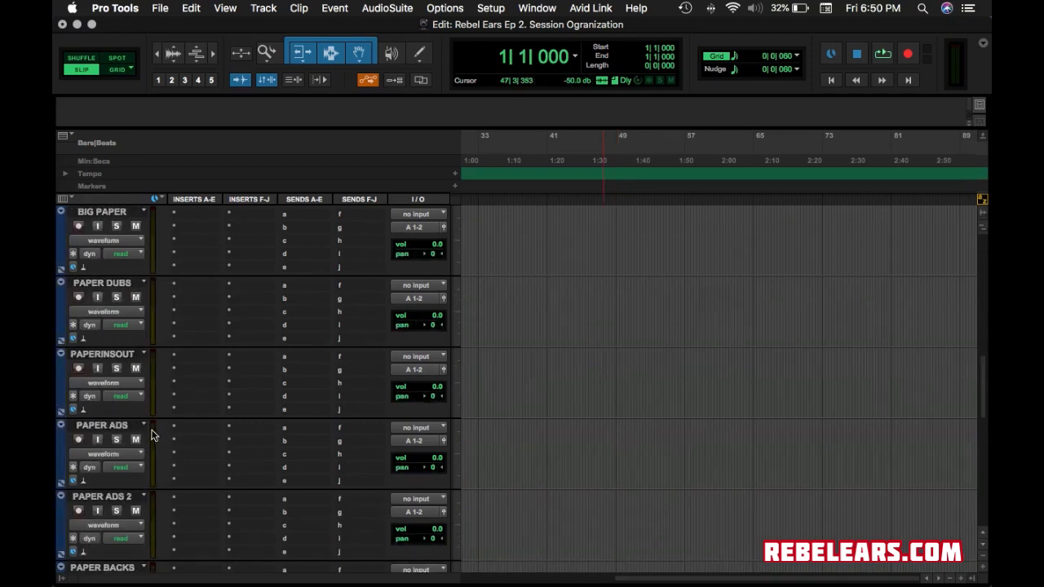
scroll(151, 437, up, 8)
scroll(155, 512, down, 3)
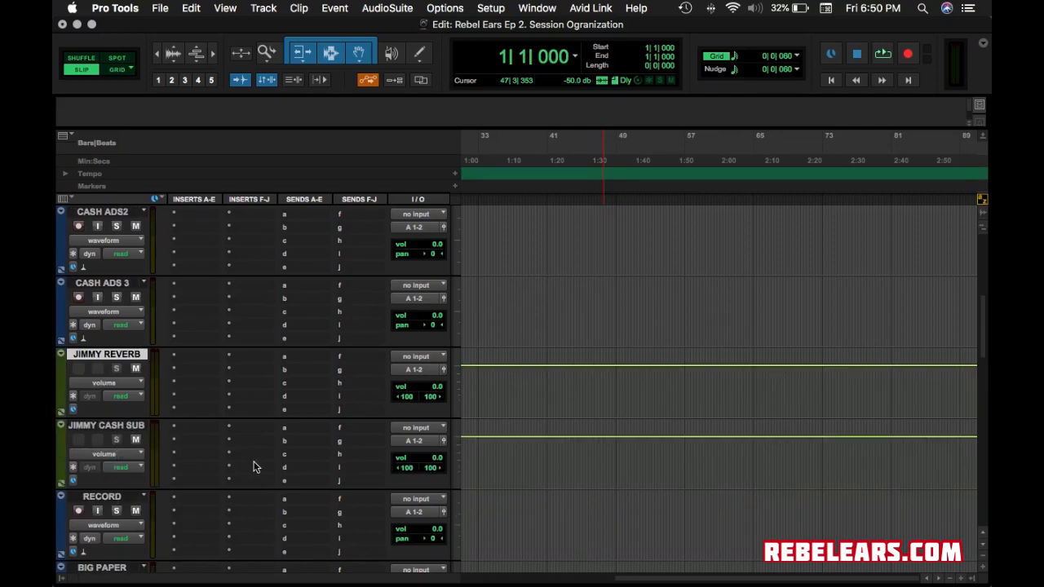
scroll(307, 455, down, 2)
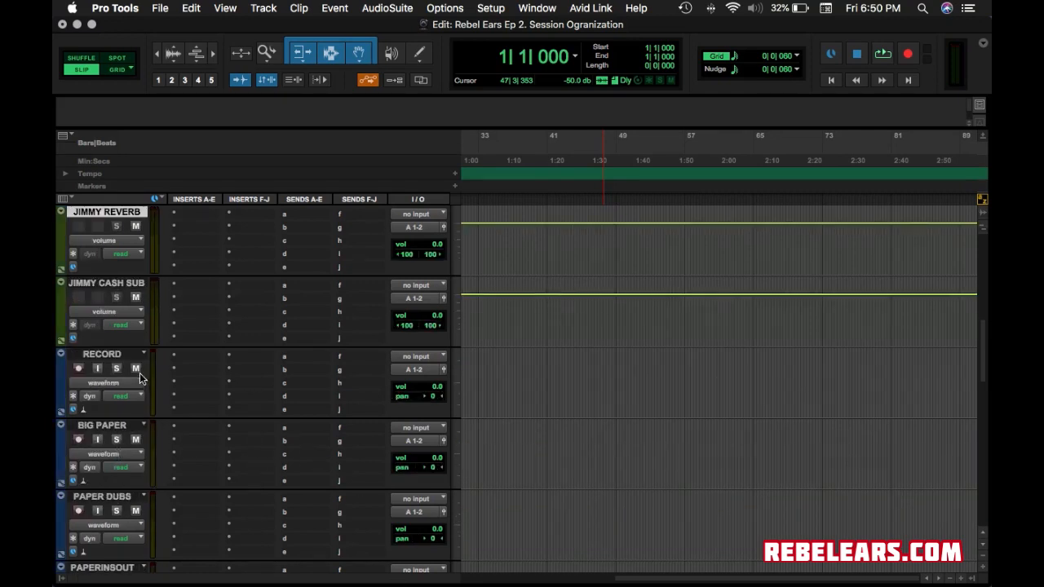
Drag the RECORD track to the top of the track list.
drag(105, 354, 163, 195)
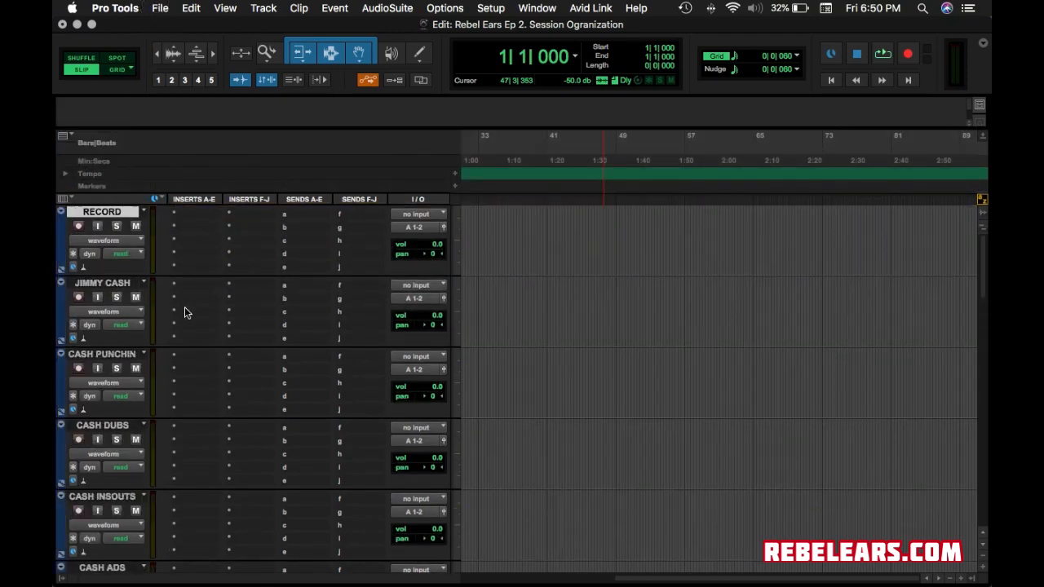
scroll(184, 307, down, 8)
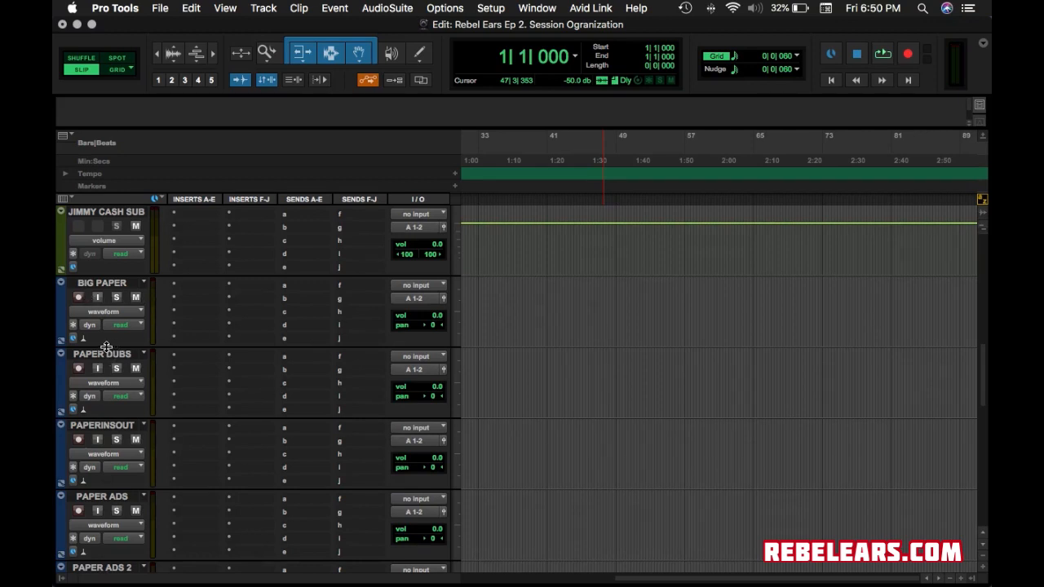
scroll(106, 334, down, 15)
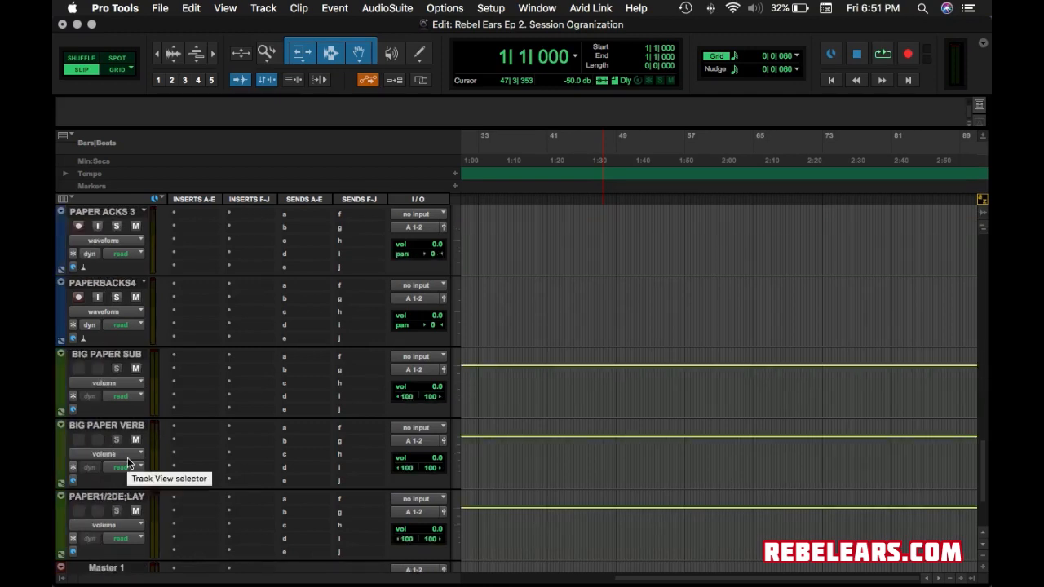
Remove the stray semicolon to rename the delay track PAPER 1/2 DELAY.
double_click(128, 499)
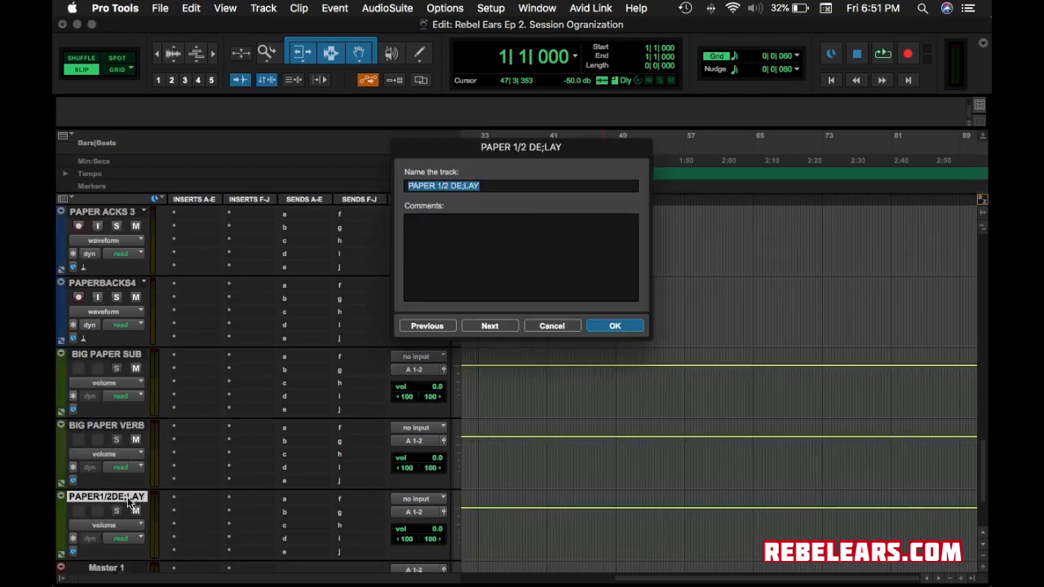
click(467, 186)
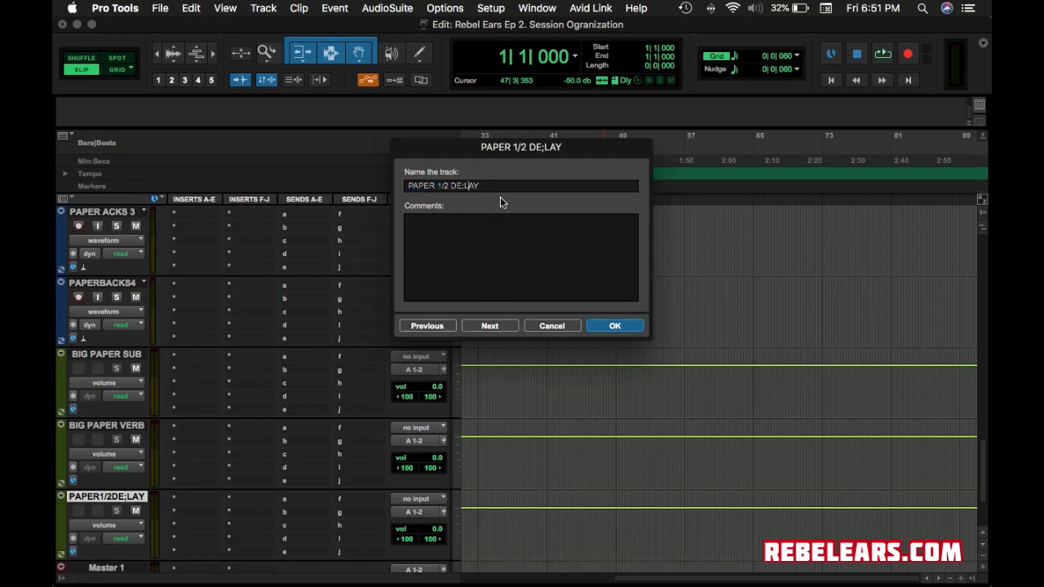
key(BackSpace)
key(Return)
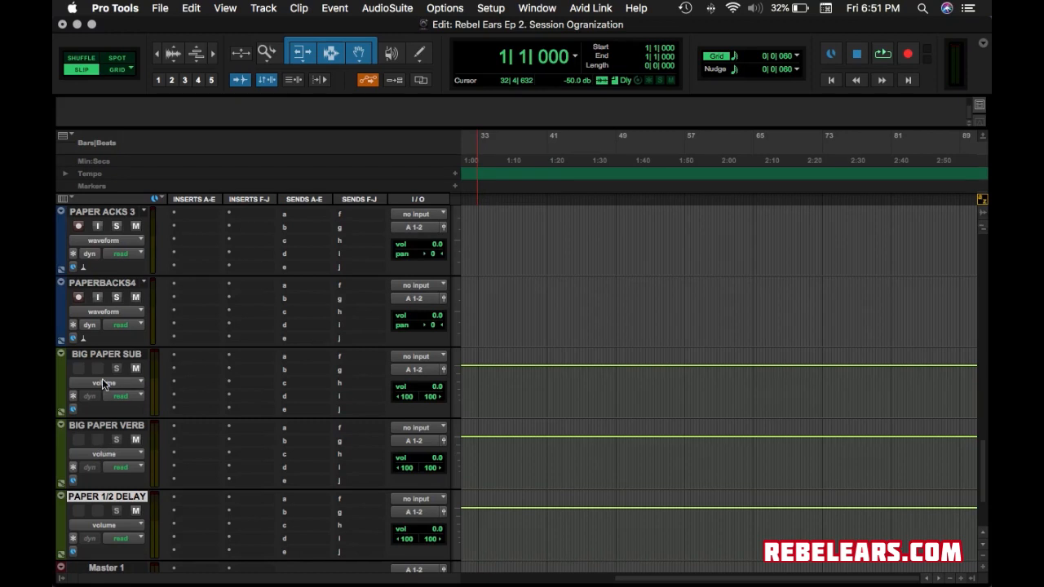
Move BIG PAPER VERB and PAPER 1/2 DELAY above BIG PAPER SUB.
drag(117, 425, 110, 340)
drag(128, 423, 113, 343)
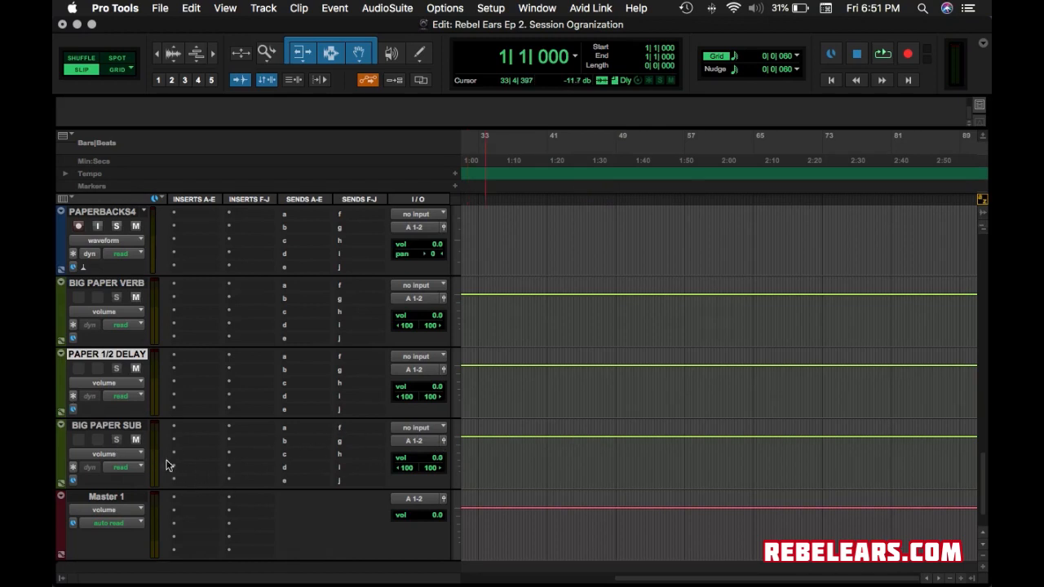
scroll(264, 534, down, 2)
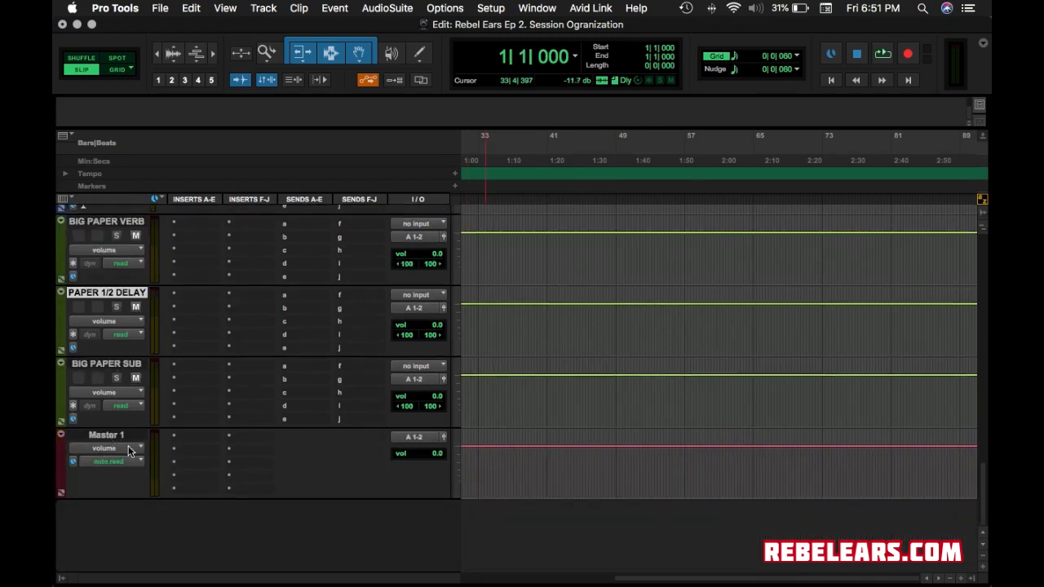
Rename the Master 1 track to MASTER FADER.
double_click(103, 437)
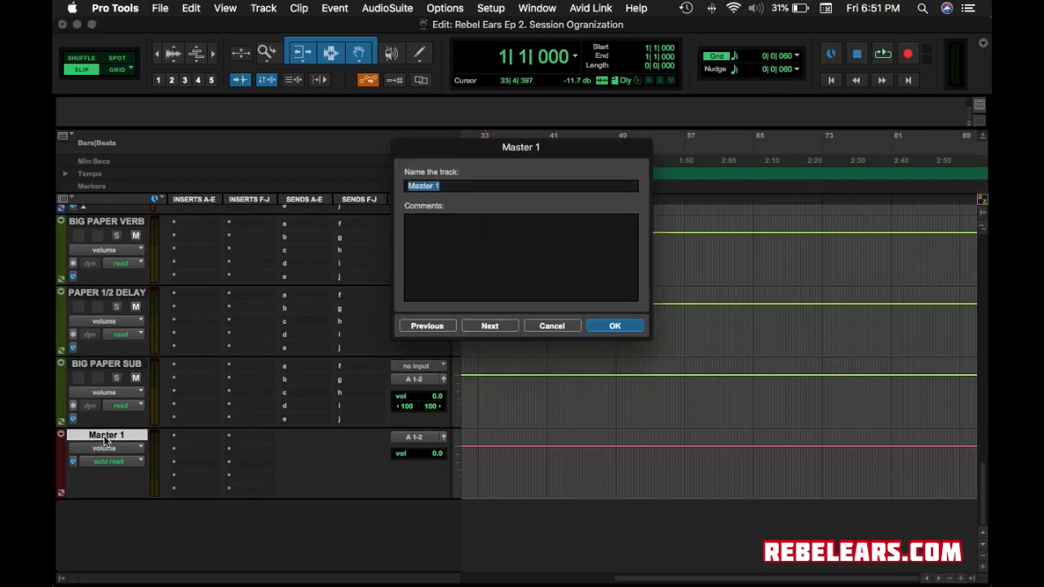
text(MASTER FADER)
key(Return)
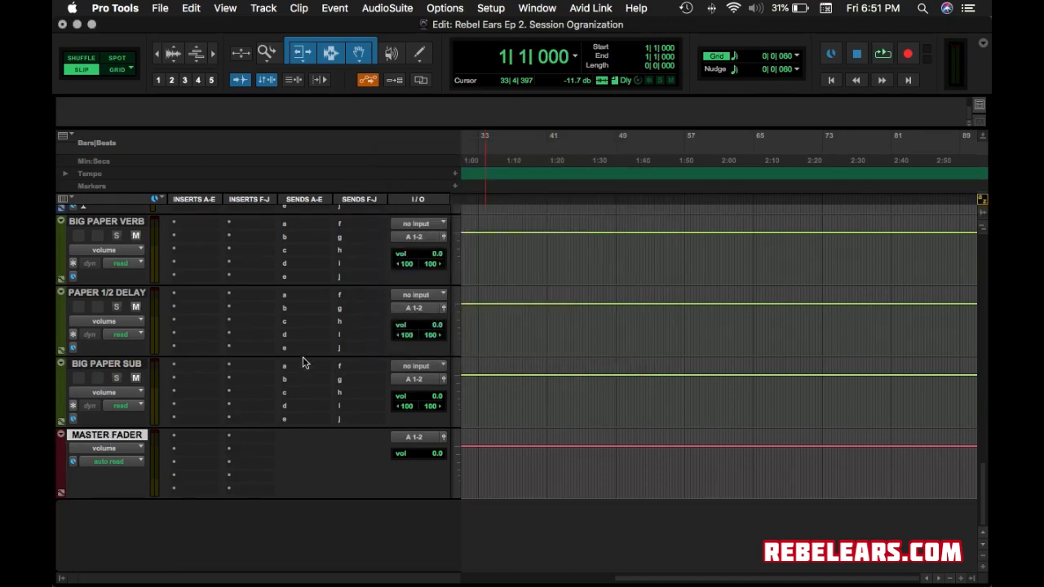
scroll(302, 359, up, 15)
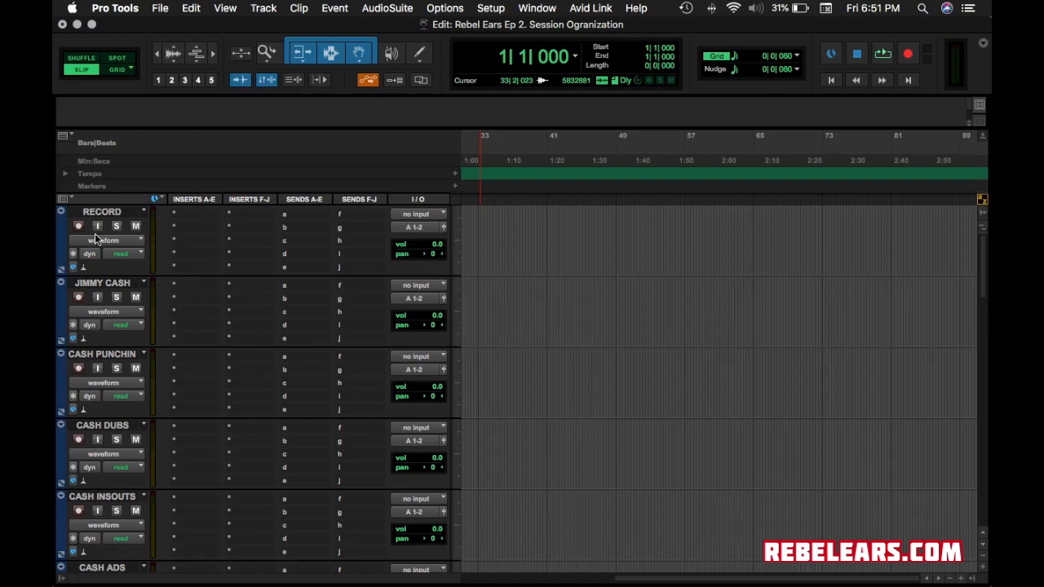
scroll(110, 300, down, 7)
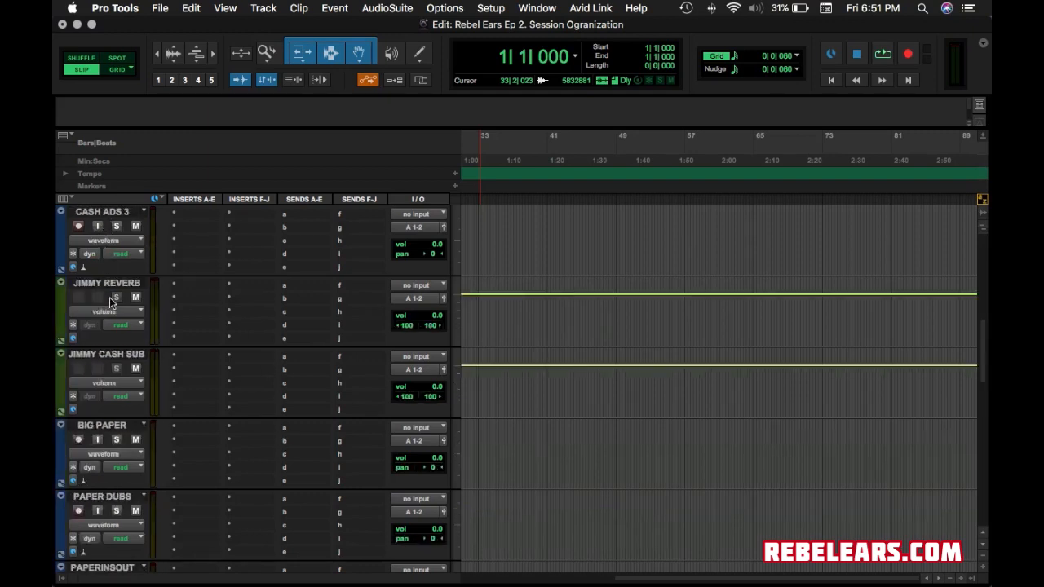
scroll(110, 300, down, 9)
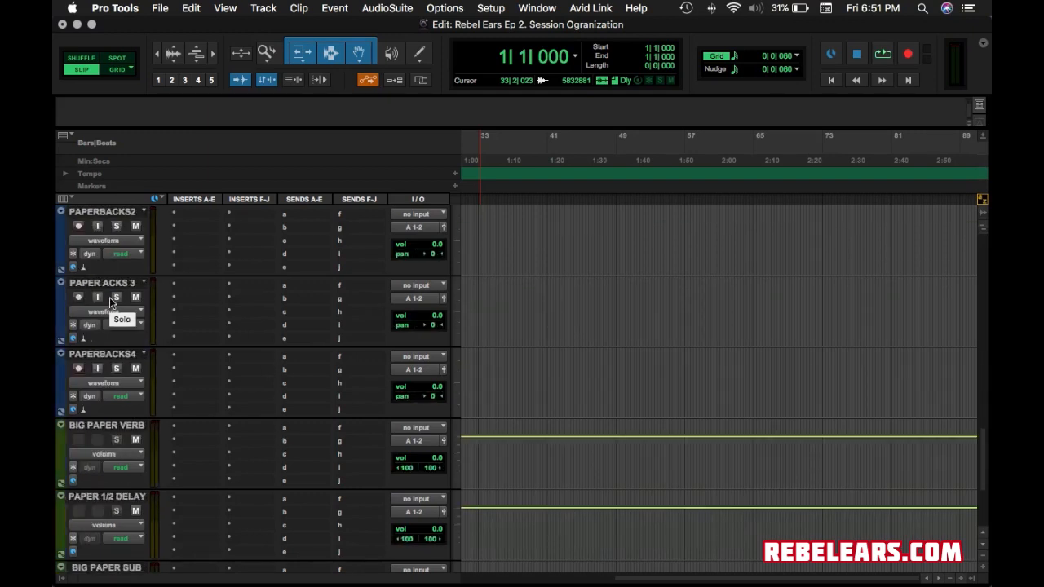
scroll(110, 302, down, 3)
scroll(110, 300, up, 15)
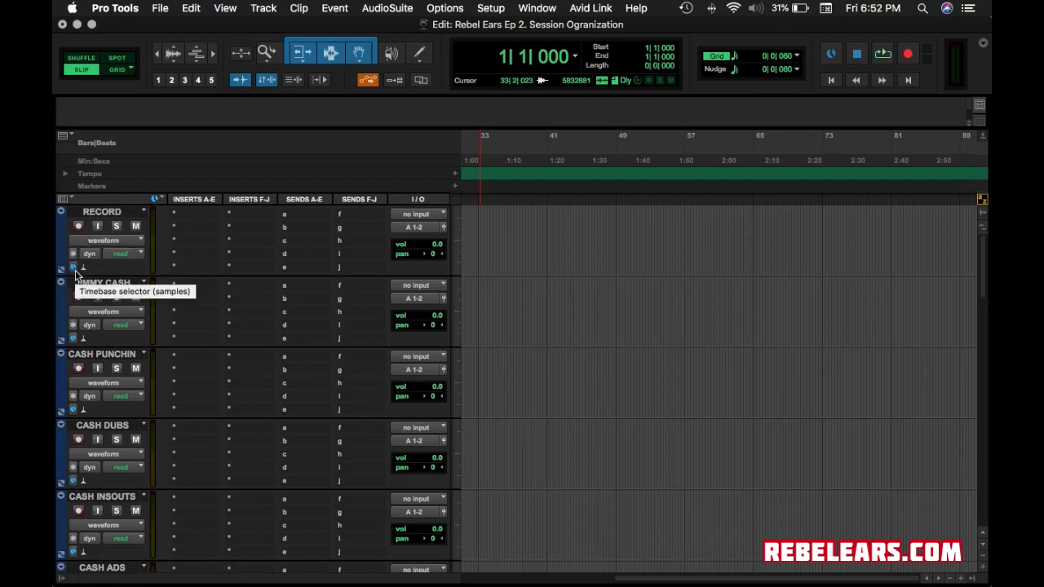
scroll(76, 273, down, 10)
scroll(76, 273, up, 15)
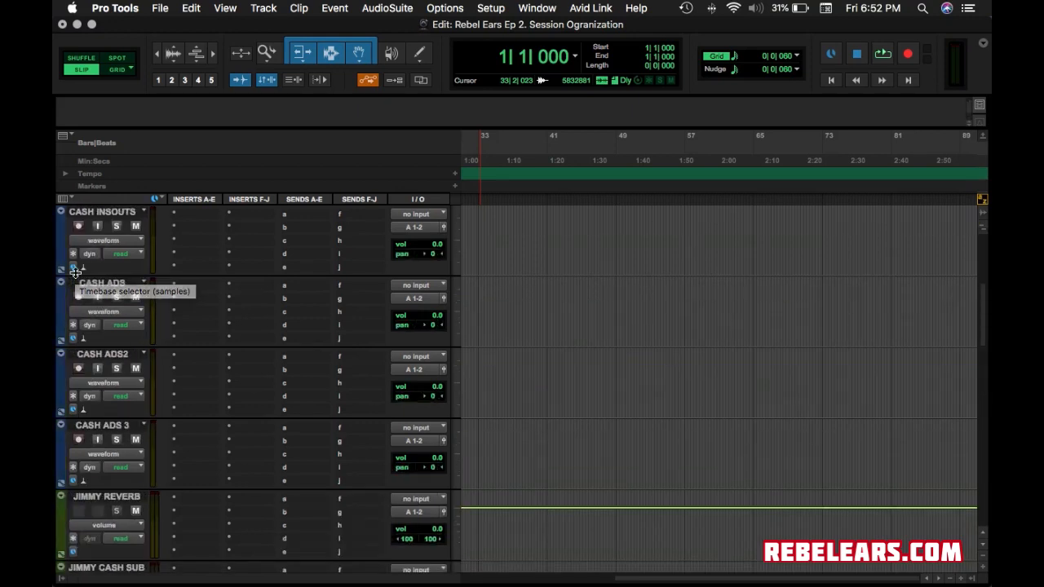
scroll(76, 273, down, 12)
scroll(76, 273, up, 15)
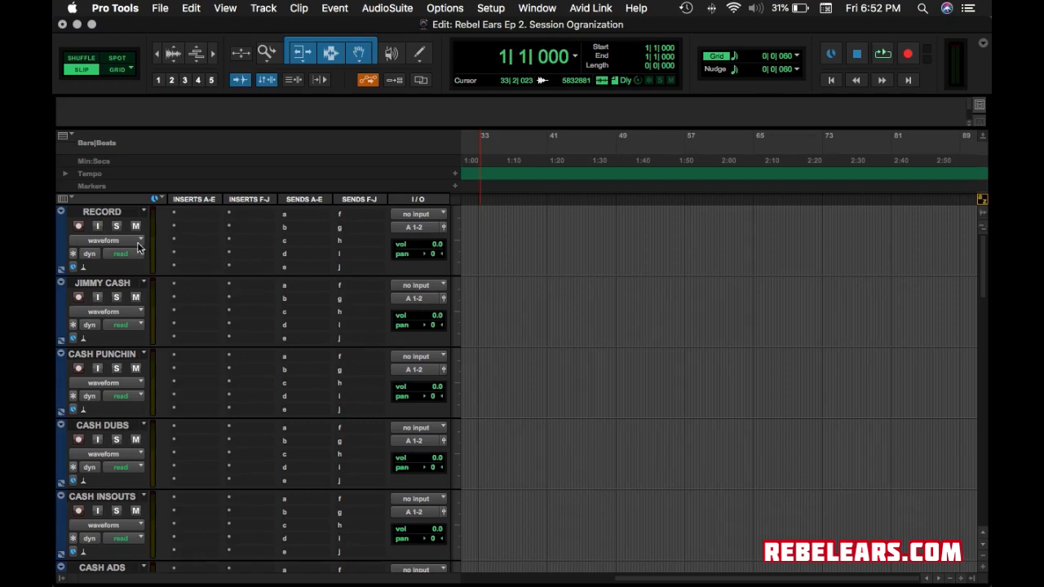
Give the RECORD track the brighter red swatch in the Color Palette.
double_click(61, 236)
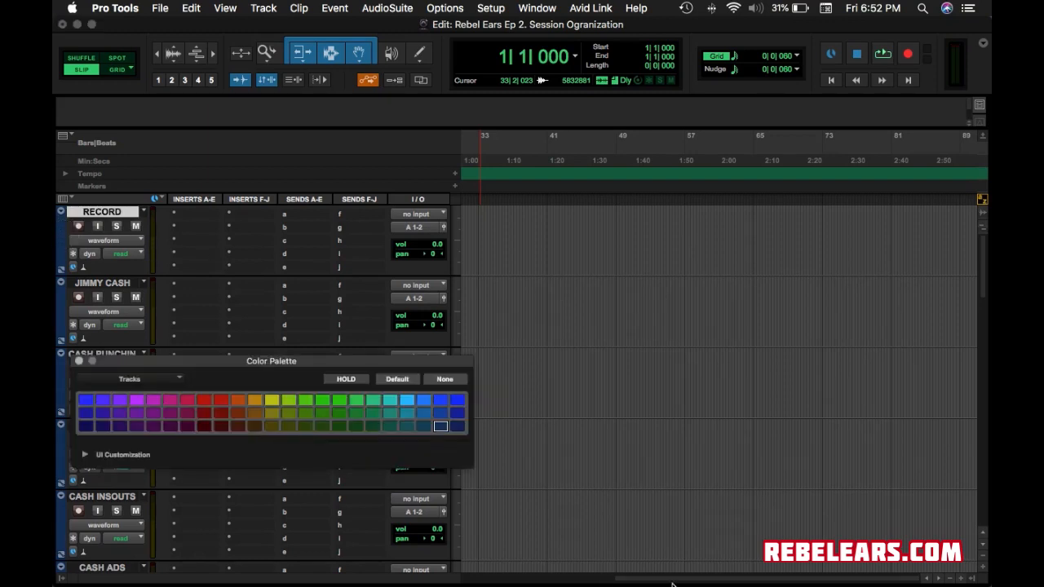
click(204, 416)
click(204, 400)
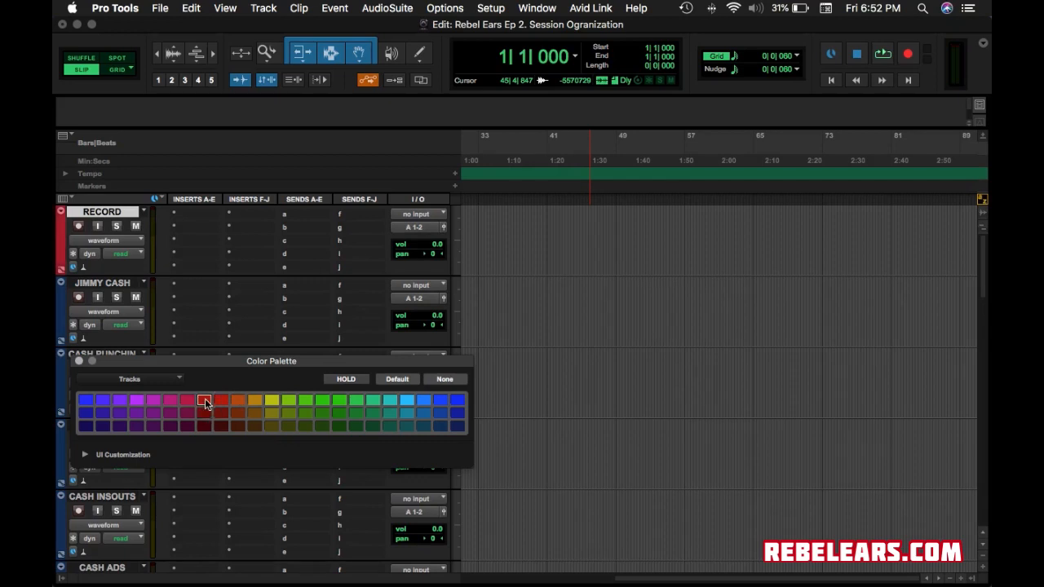
click(713, 293)
click(79, 361)
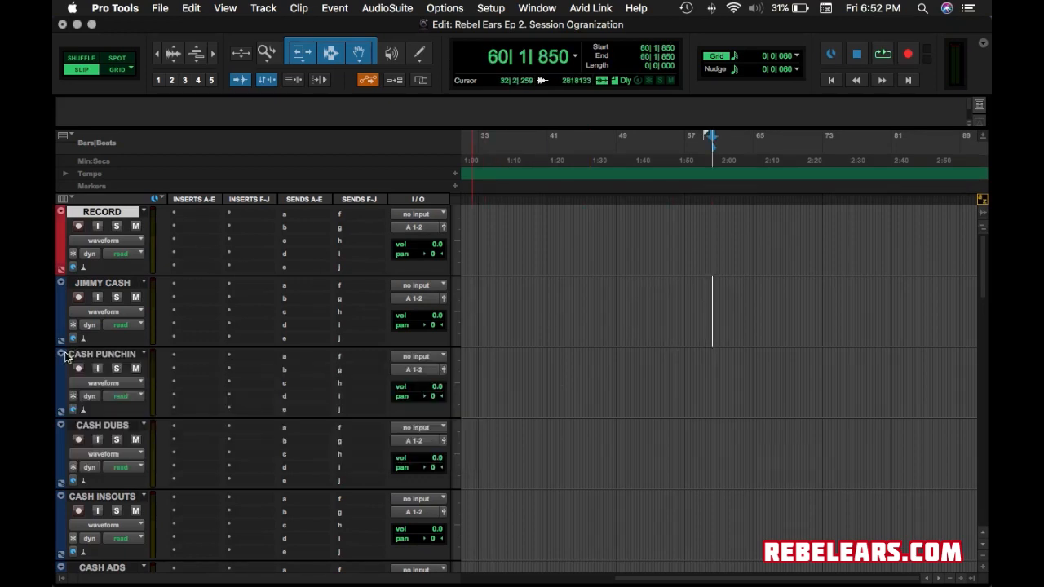
Move the RECORD track lower in the track order.
drag(102, 212, 196, 96)
scroll(552, 326, down, 10)
scroll(552, 326, left, 5)
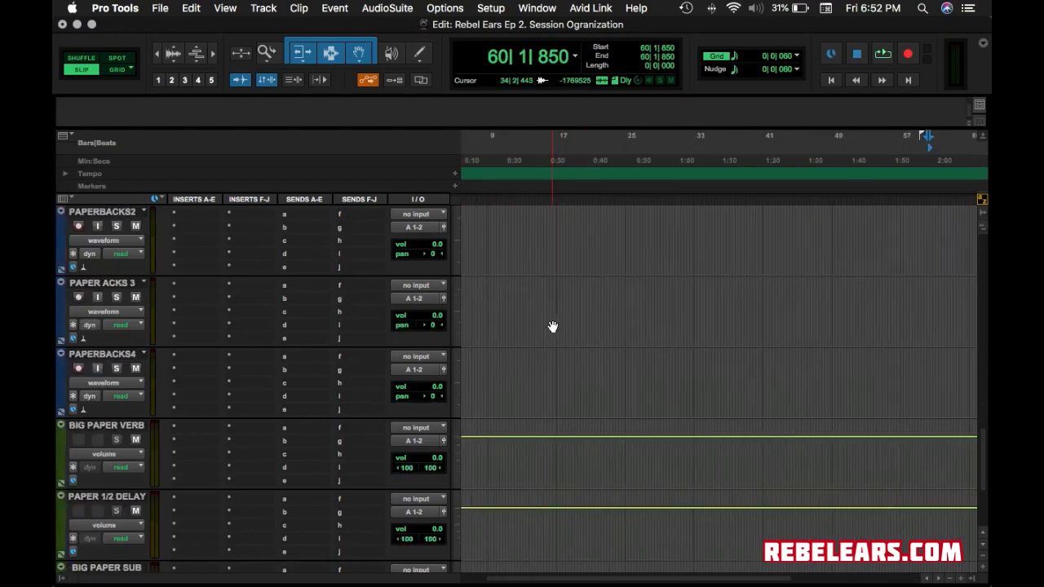
scroll(553, 326, up, 10)
scroll(552, 326, left, 2)
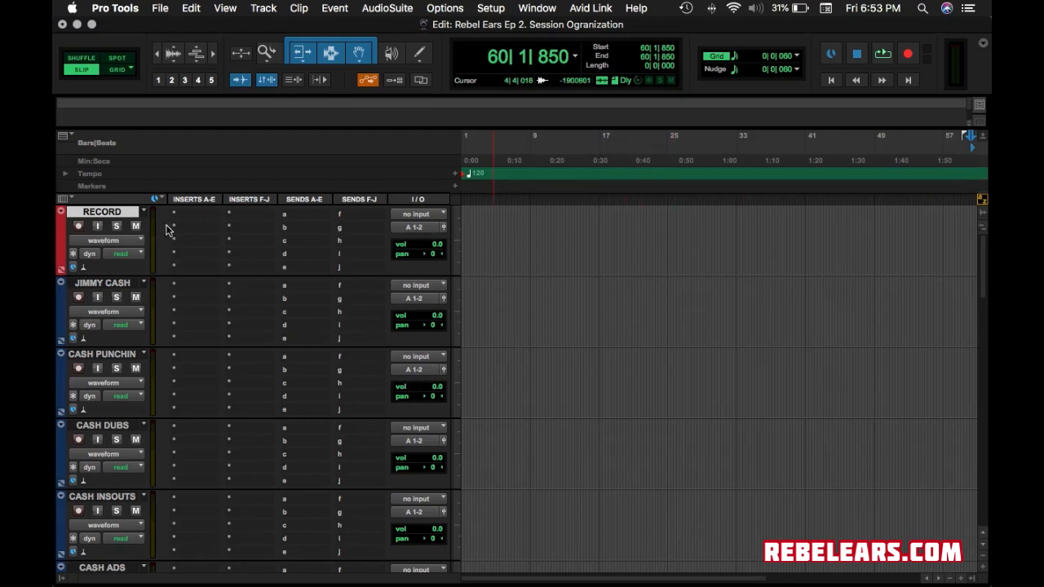
click(61, 300)
scroll(62, 300, down, 2)
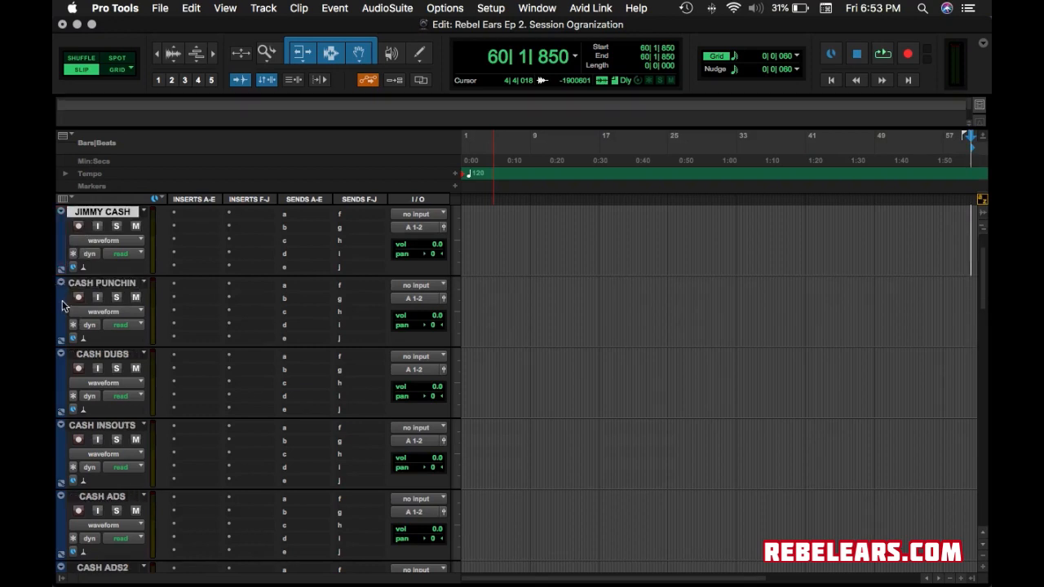
scroll(121, 516, down, 2)
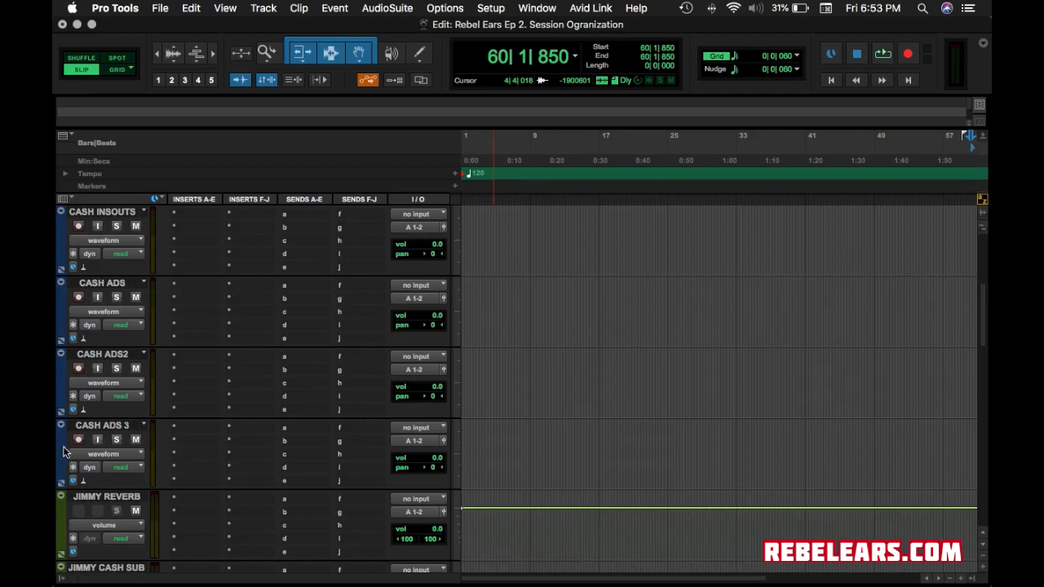
scroll(69, 460, down, 1)
scroll(93, 346, up, 5)
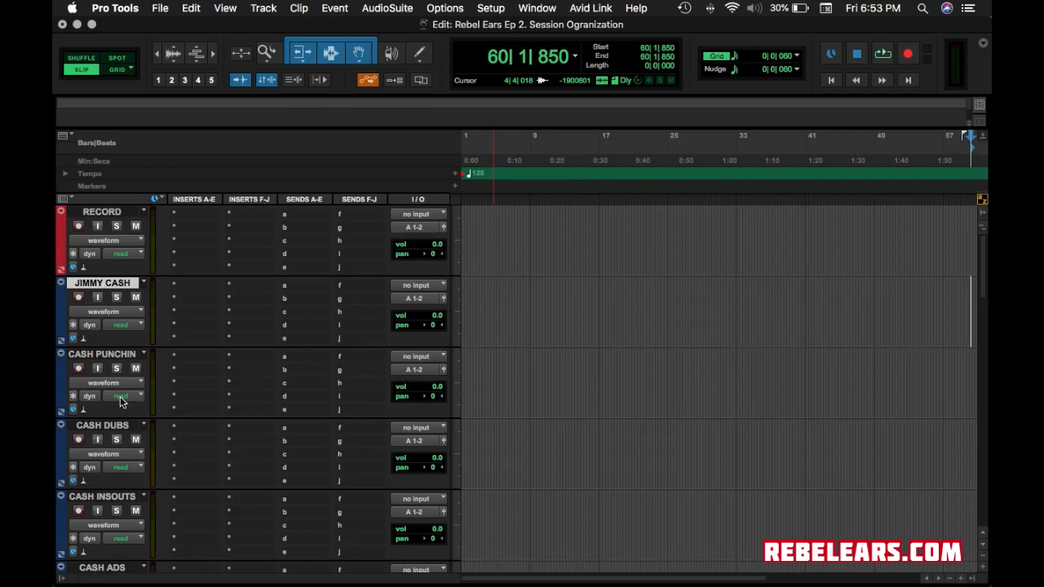
scroll(120, 400, down, 4)
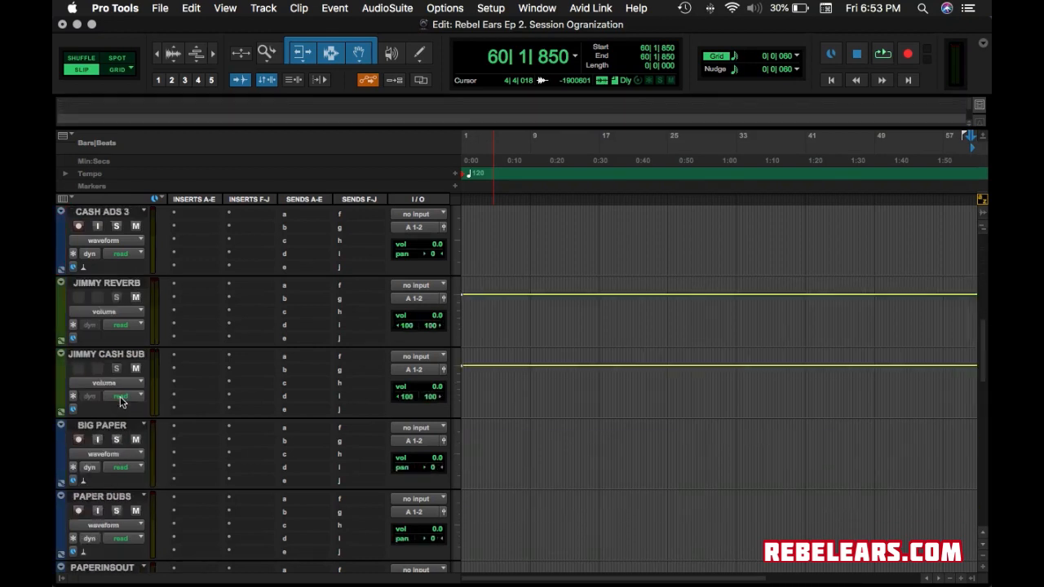
click(102, 212)
scroll(102, 214, up, 2)
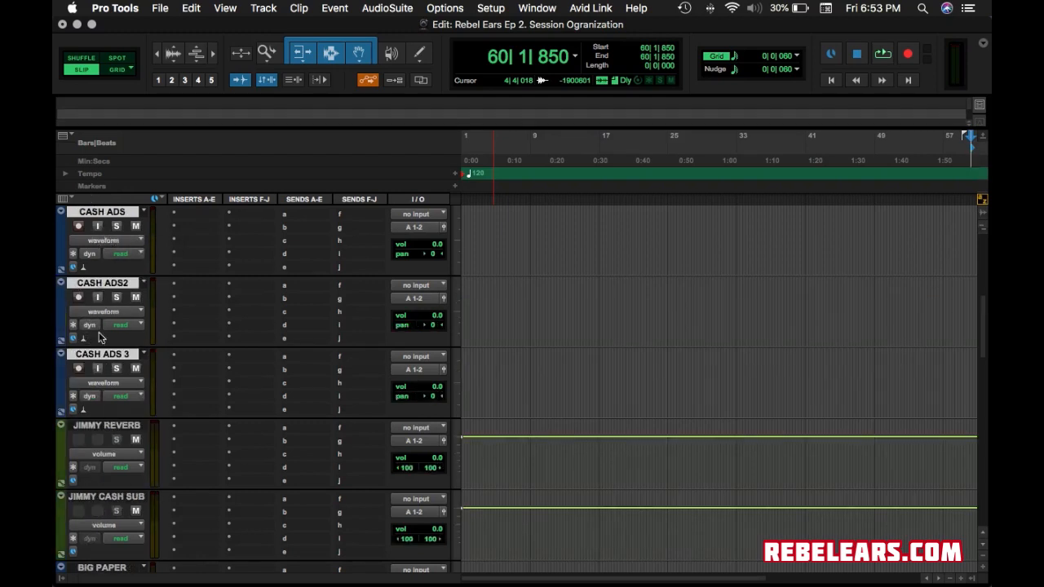
scroll(98, 227, up, 4)
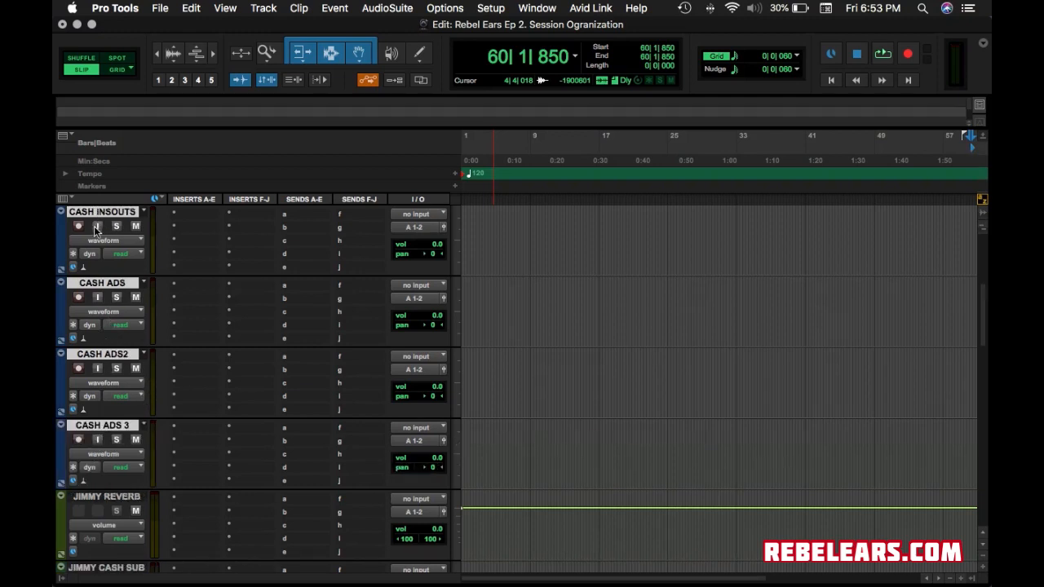
scroll(158, 294, down, 6)
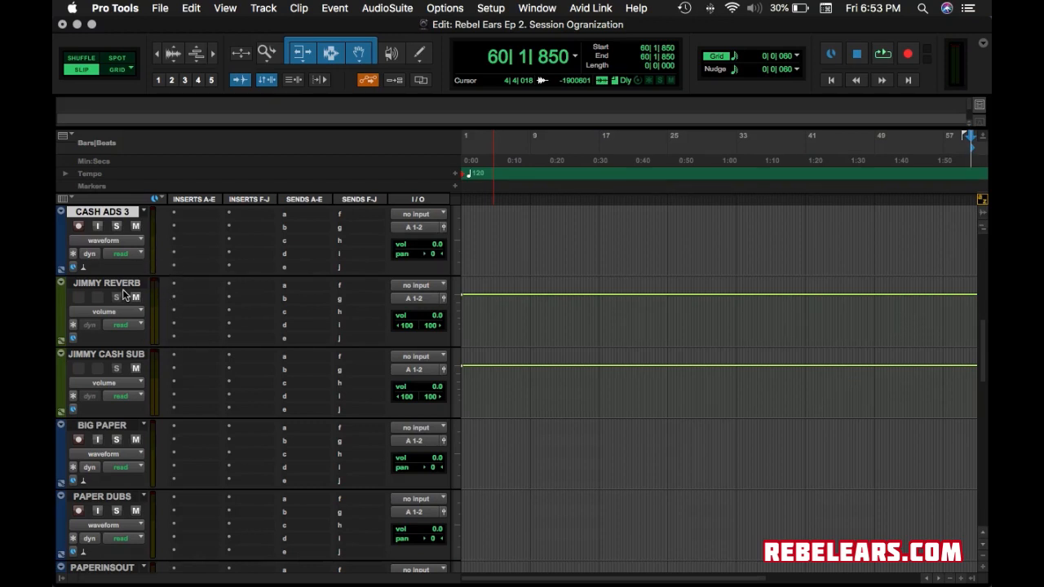
Color the selected CASH tracks bright green.
double_click(62, 245)
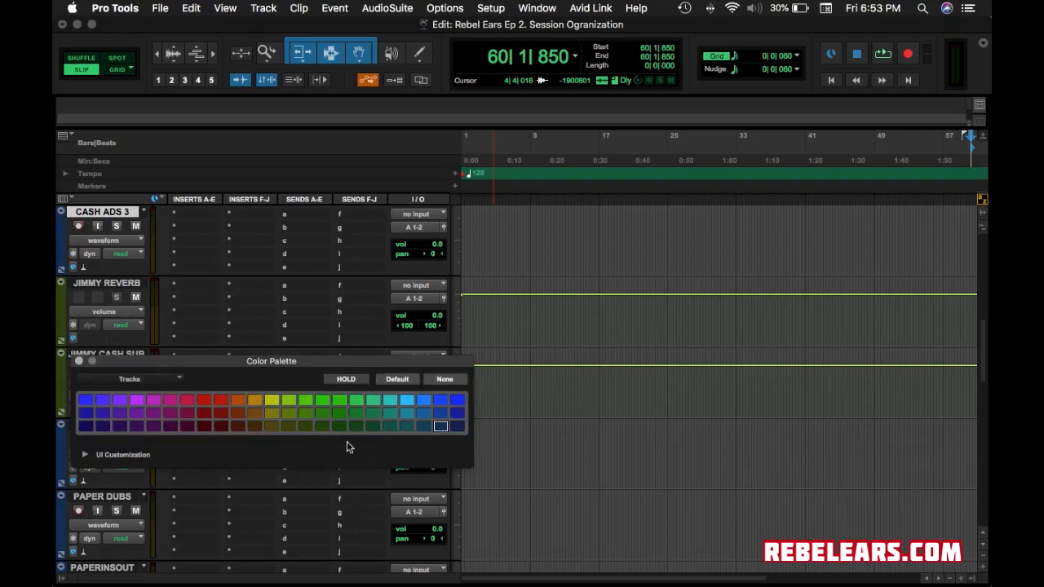
click(305, 430)
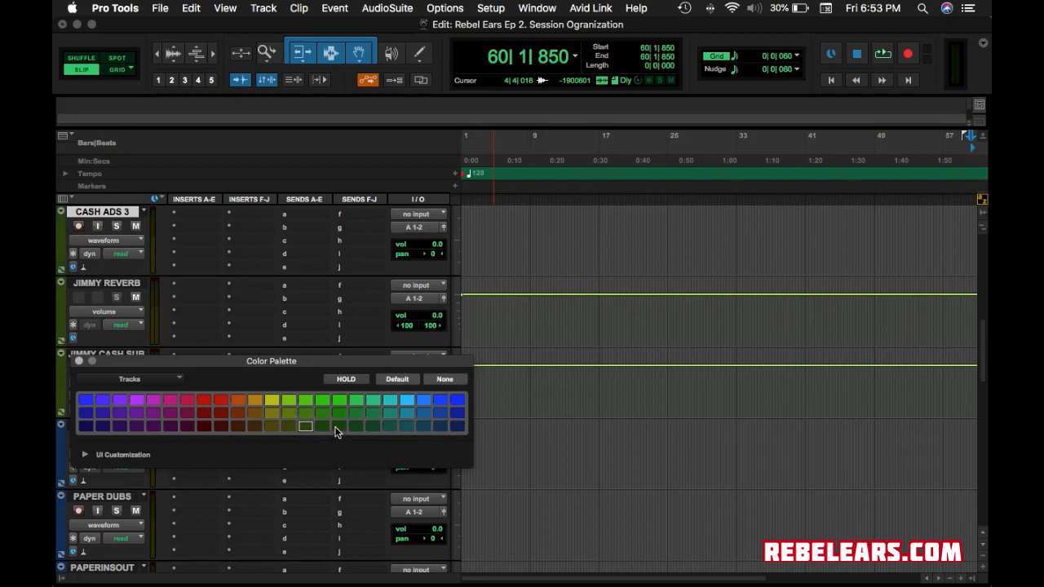
click(304, 413)
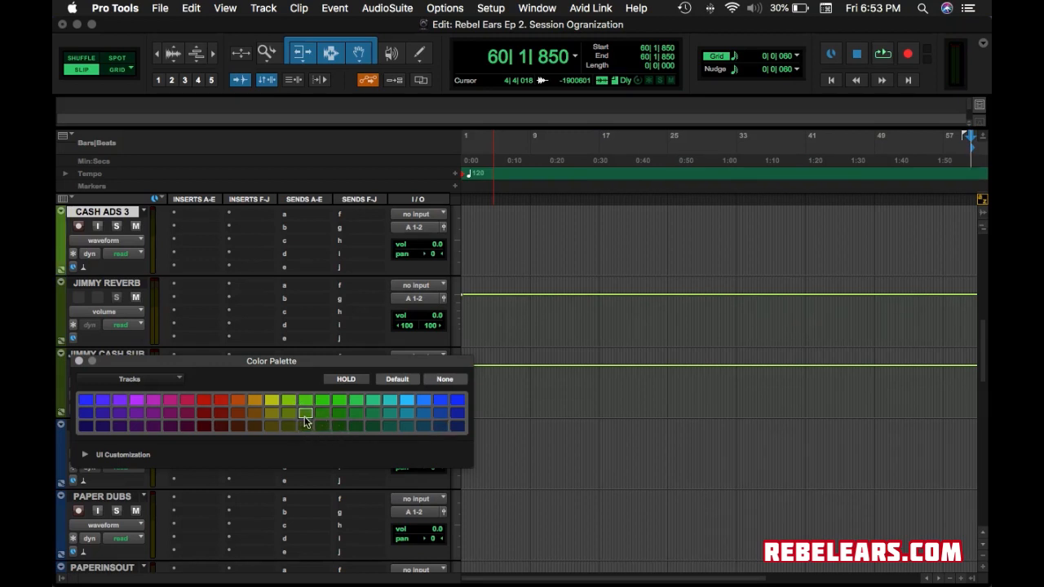
click(79, 360)
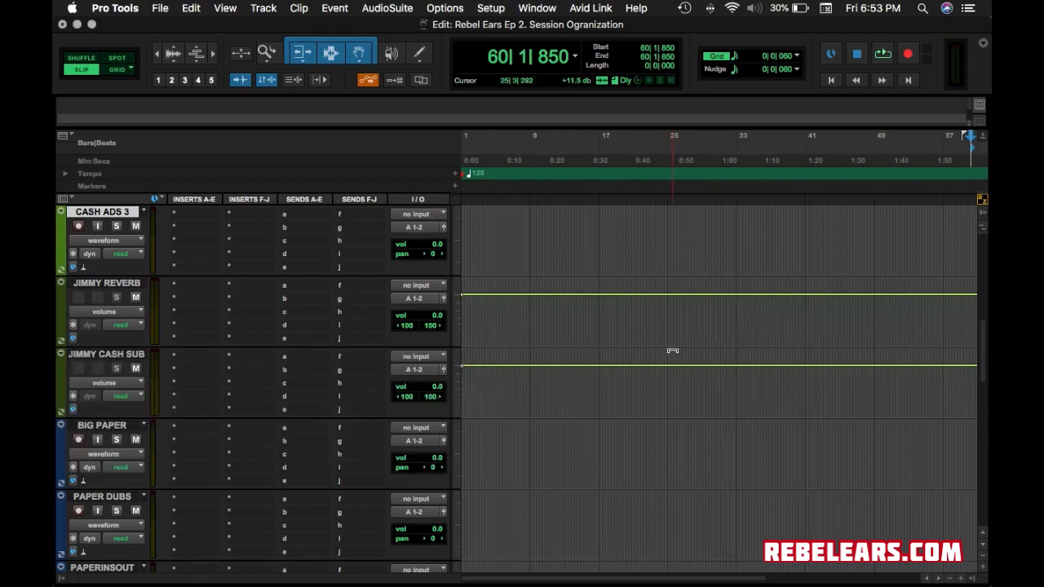
scroll(253, 308, up, 10)
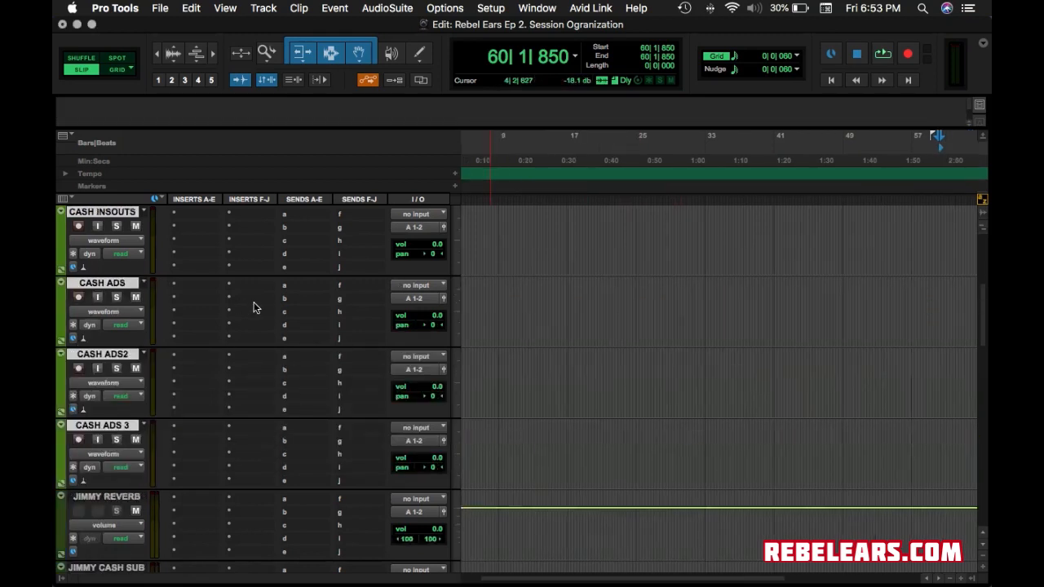
scroll(253, 307, up, 3)
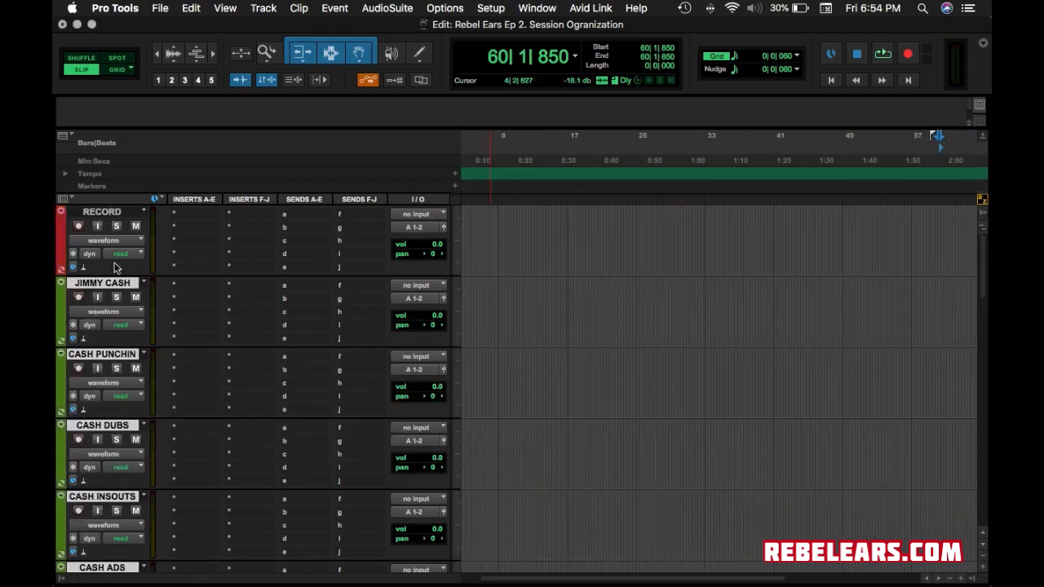
drag(106, 213, 106, 363)
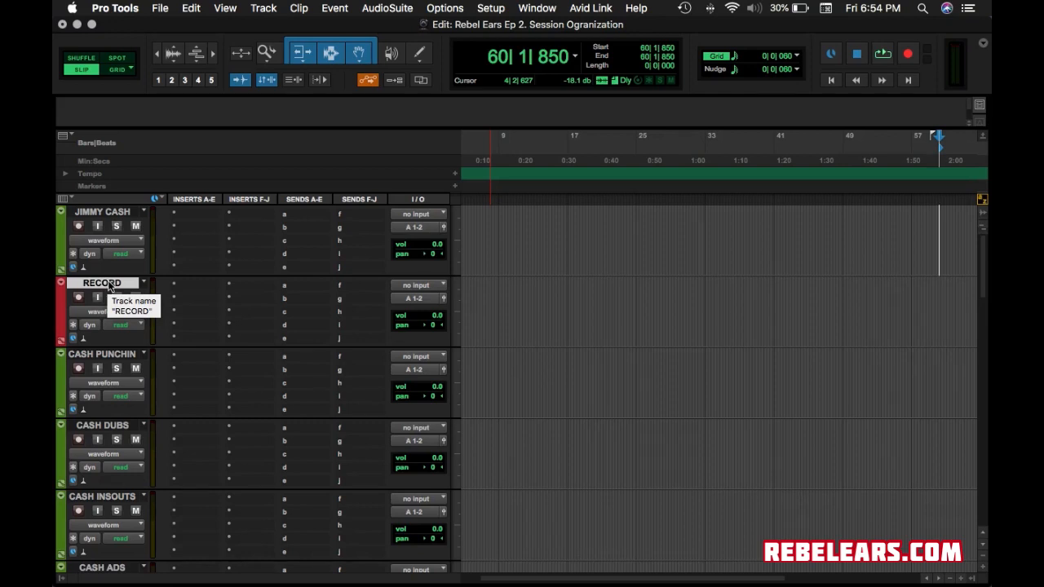
drag(109, 286, 98, 210)
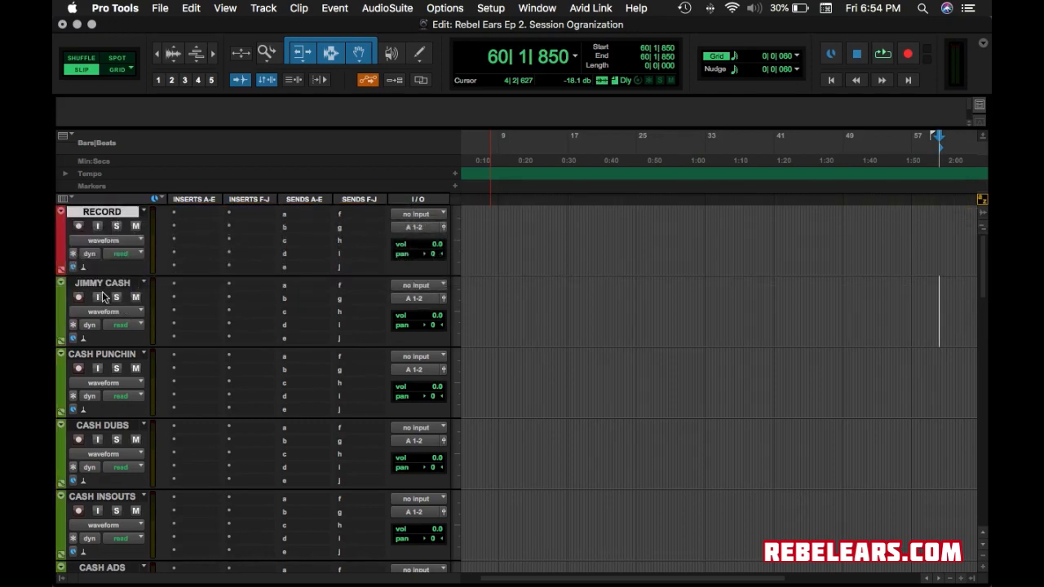
scroll(131, 302, down, 2)
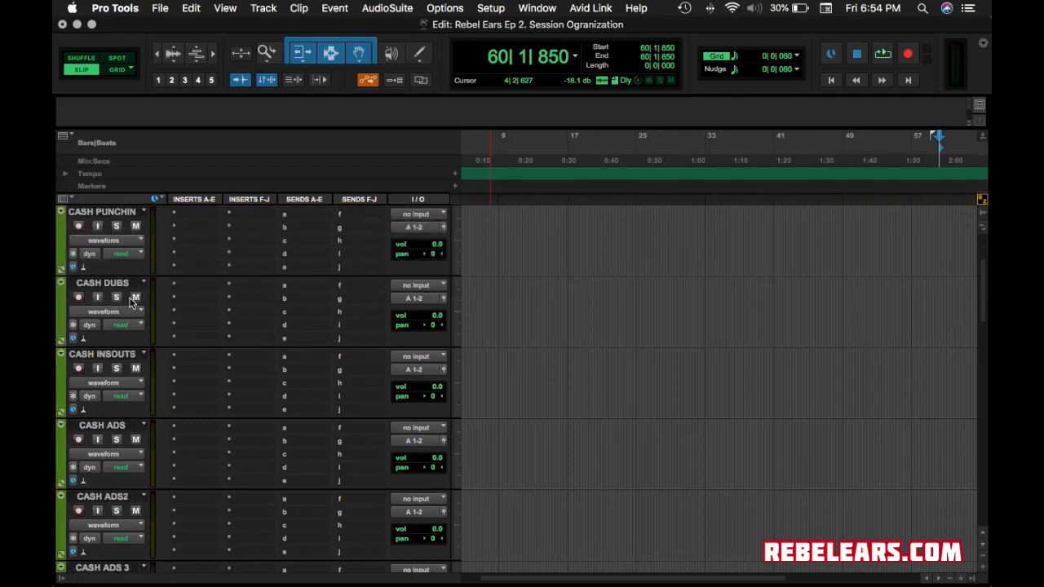
scroll(130, 302, down, 4)
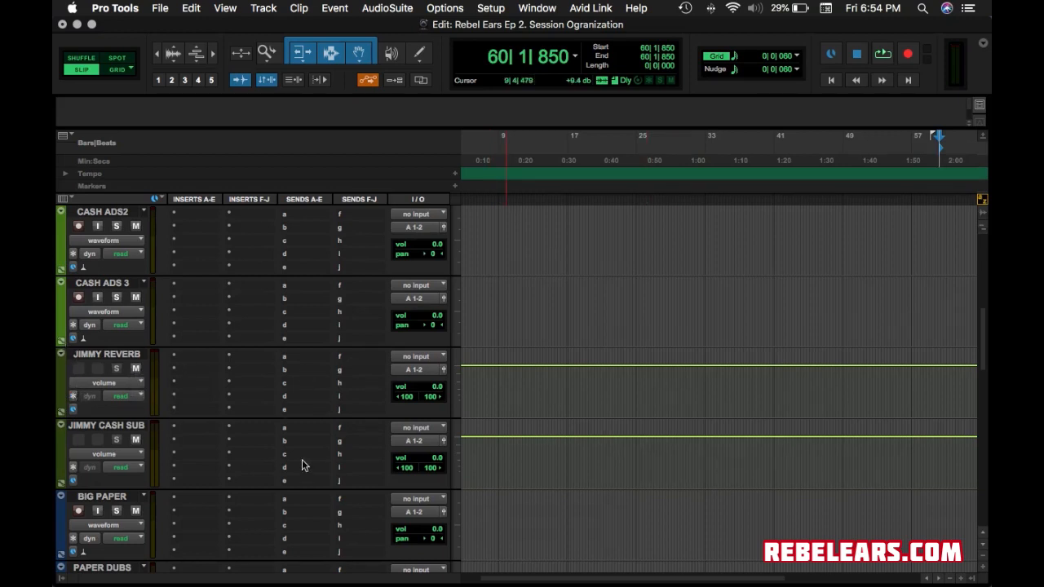
click(63, 371)
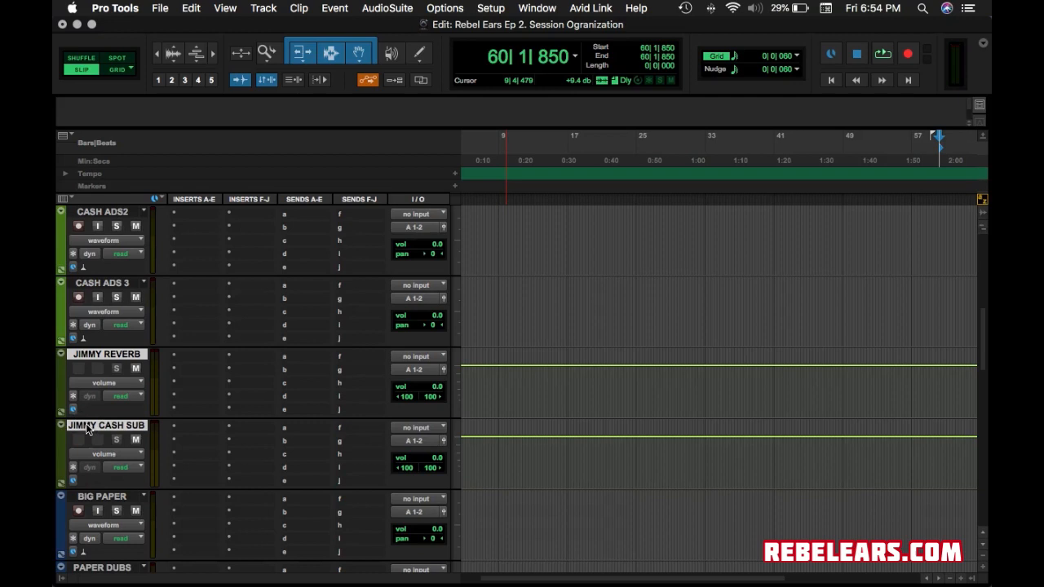
double_click(61, 385)
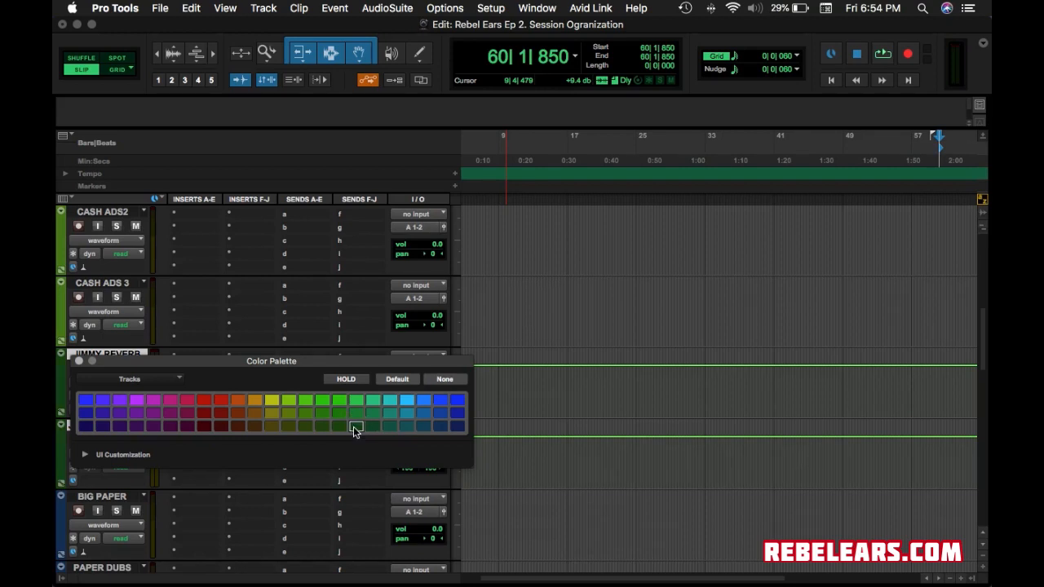
click(372, 428)
click(356, 427)
click(78, 361)
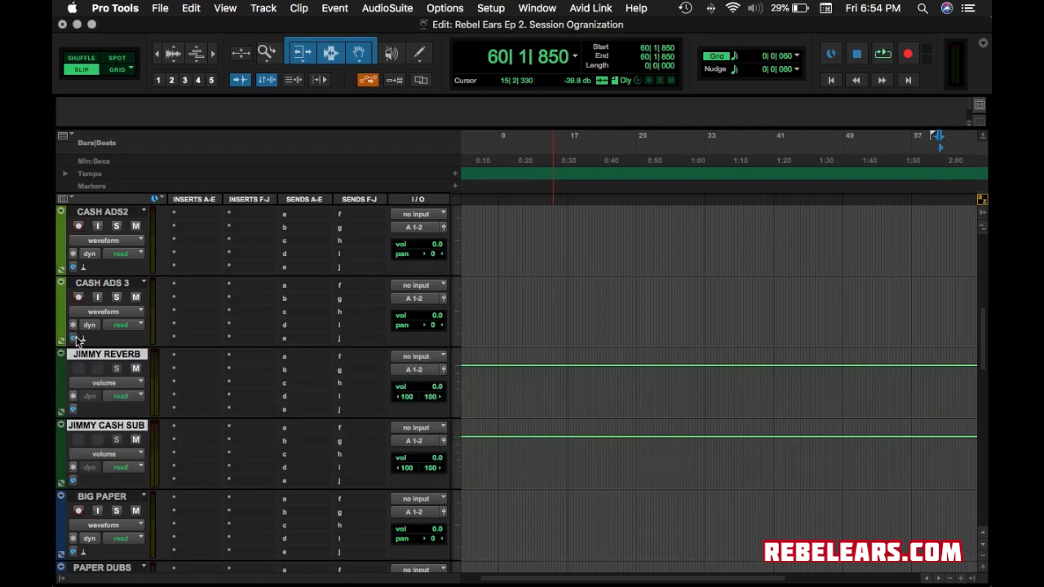
scroll(76, 338, up, 2)
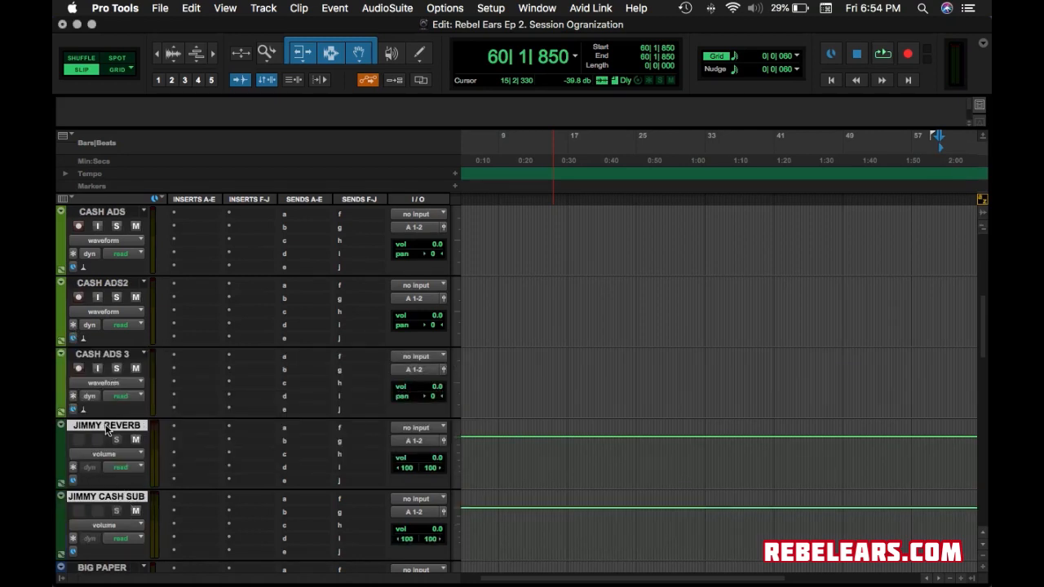
scroll(106, 366, up, 2)
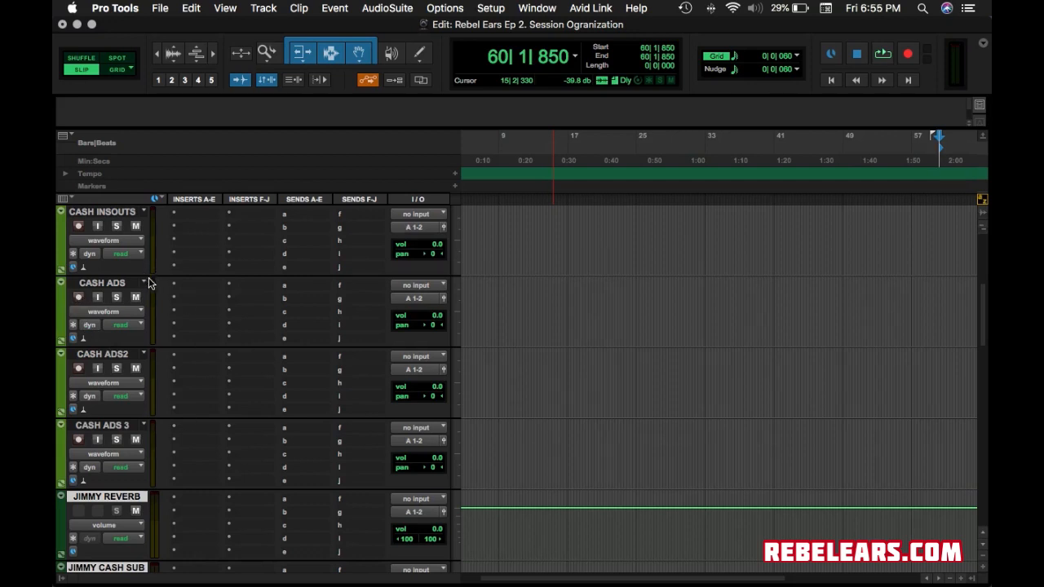
scroll(130, 467, down, 2)
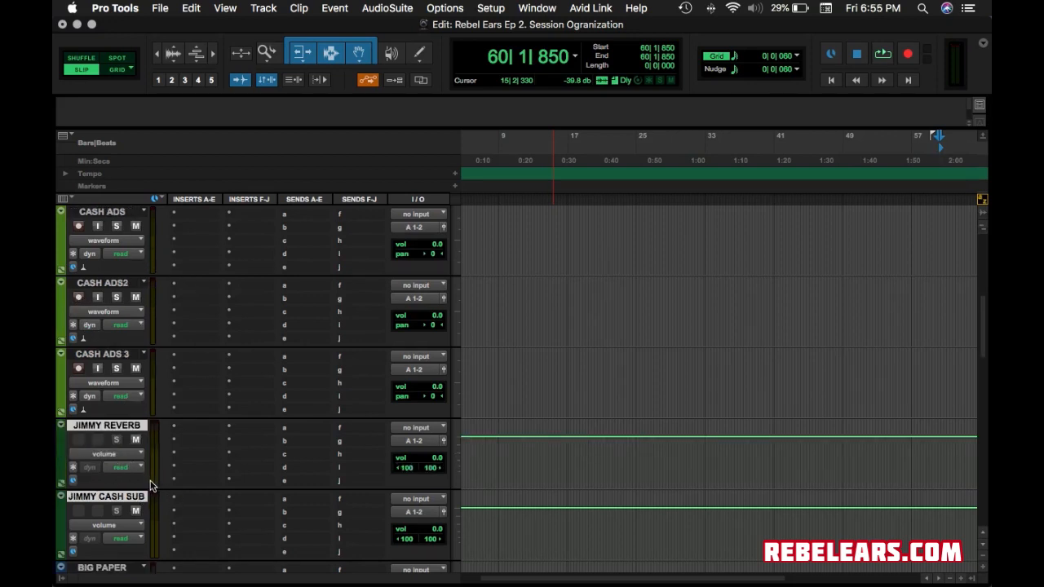
scroll(150, 486, down, 10)
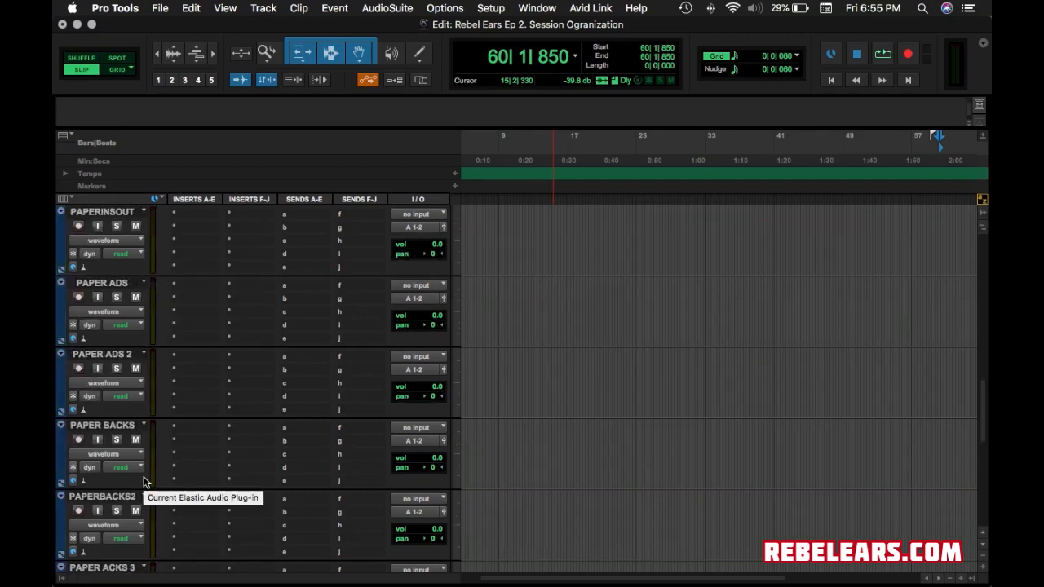
scroll(145, 481, up, 2)
scroll(98, 271, up, 2)
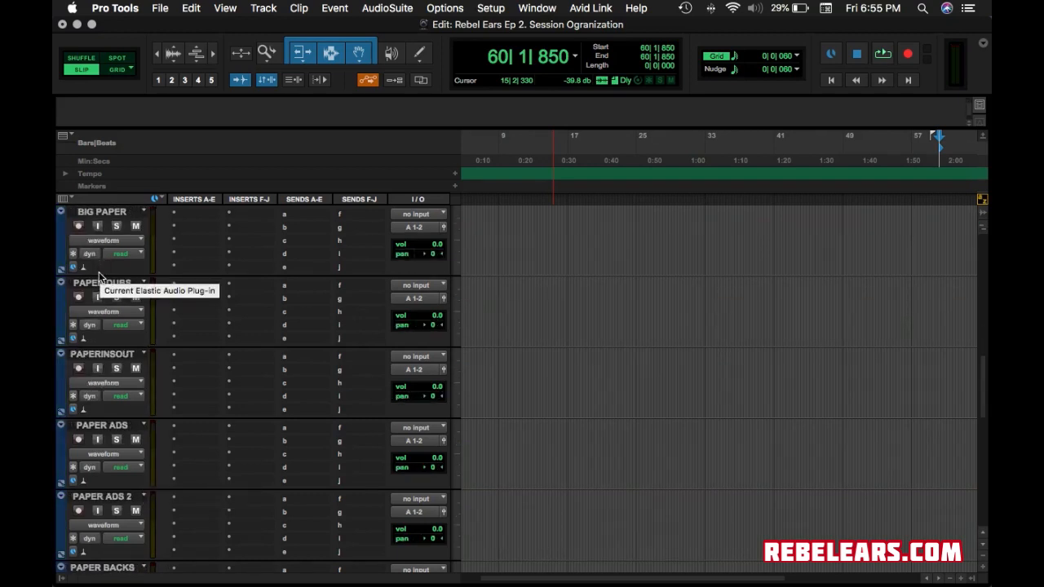
scroll(99, 271, up, 4)
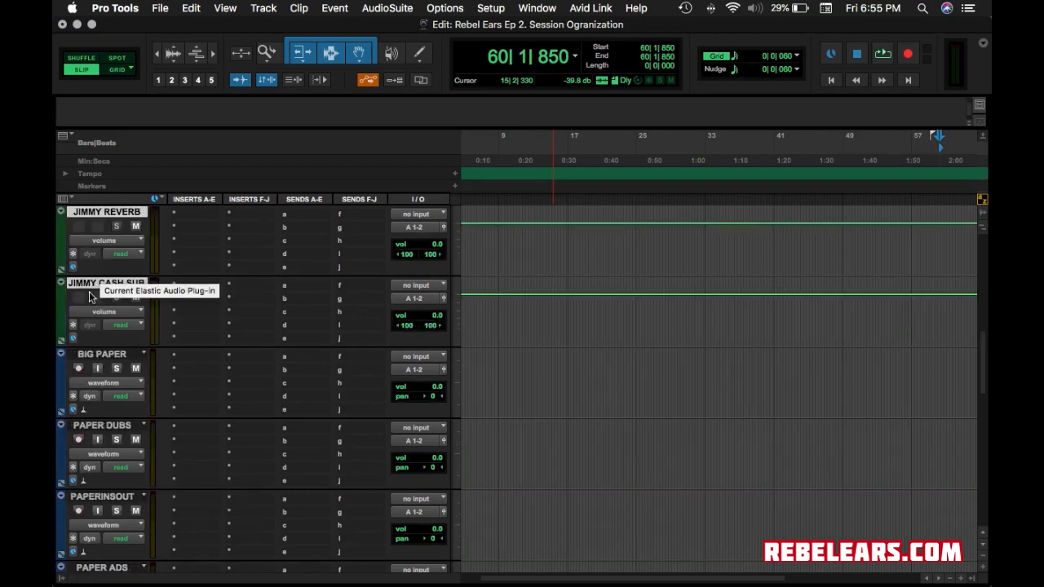
click(95, 356)
scroll(116, 434, down, 7)
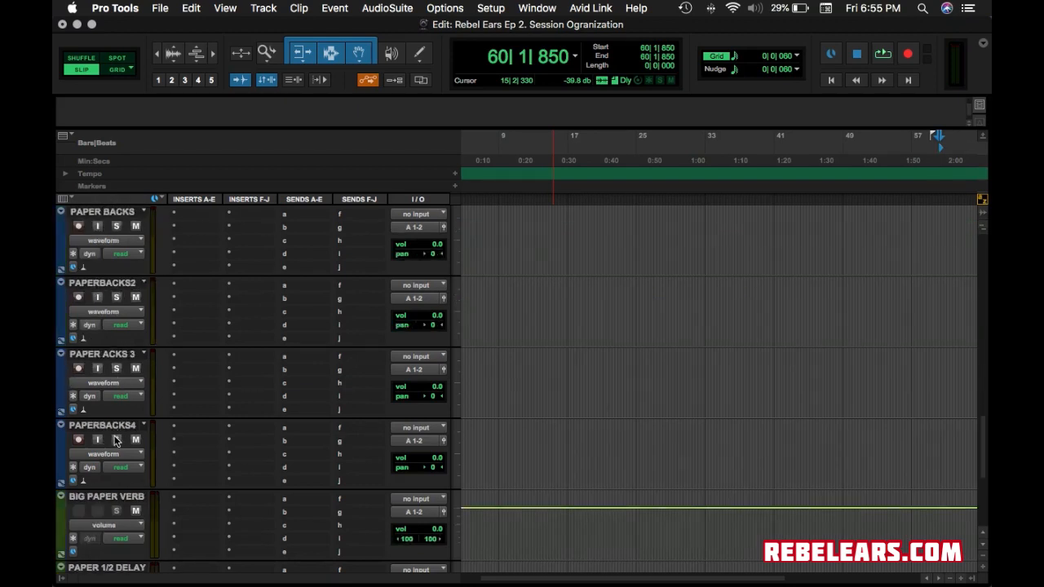
Color the PAPER BACKS through PAPERBACKS4 tracks blue.
shift+click(121, 427)
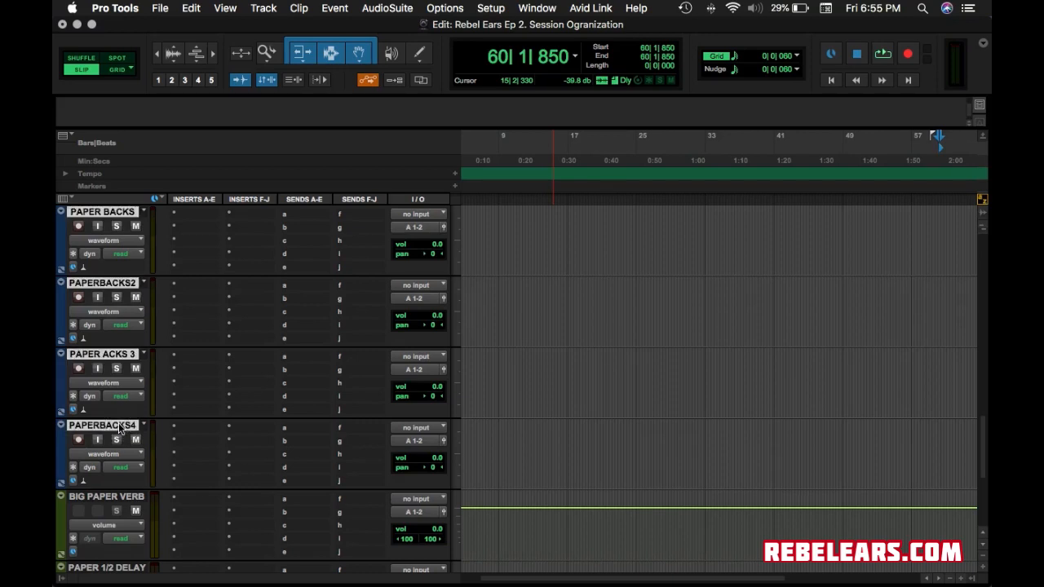
double_click(63, 380)
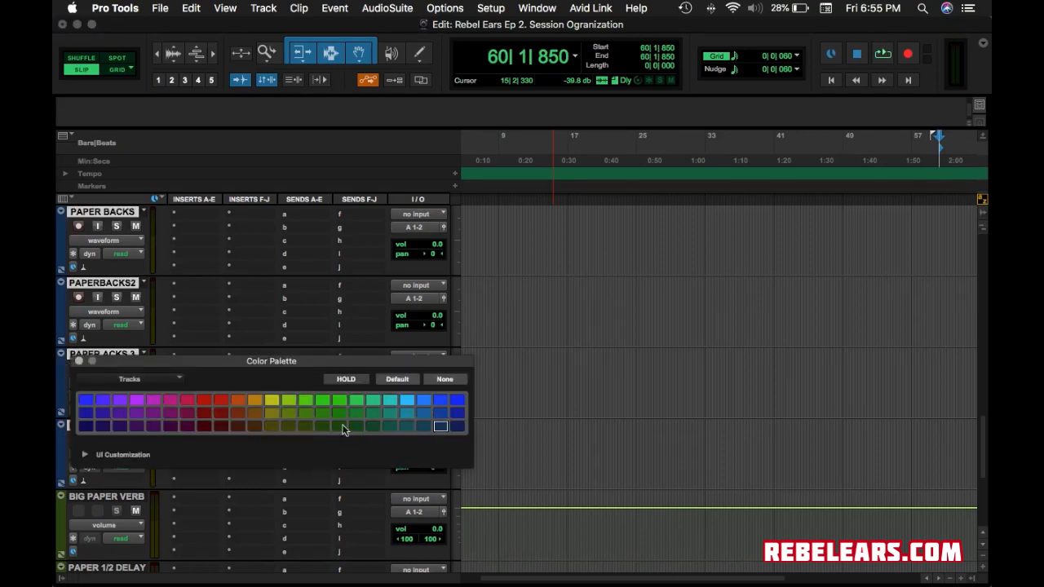
click(439, 400)
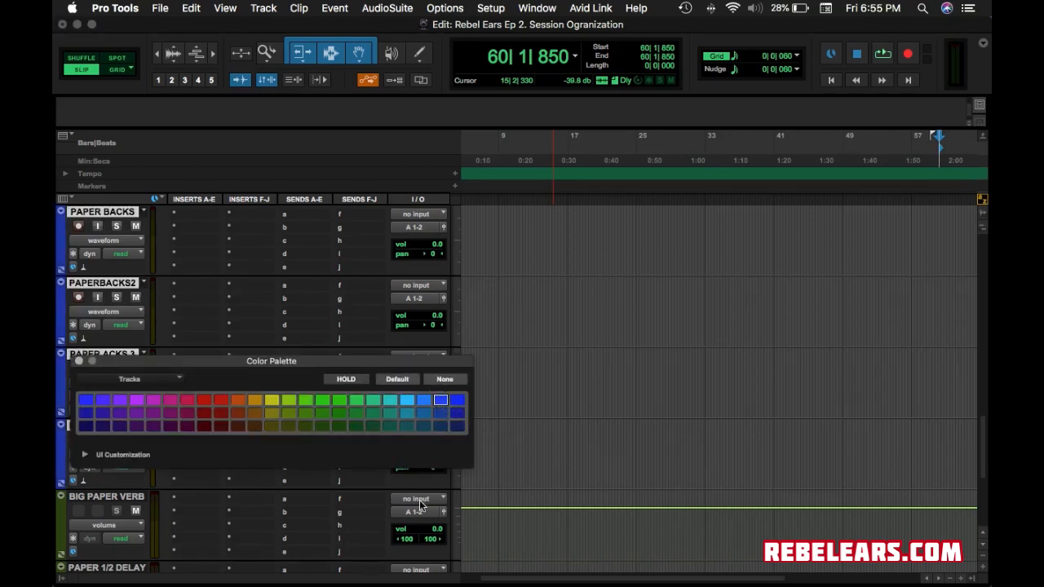
click(78, 362)
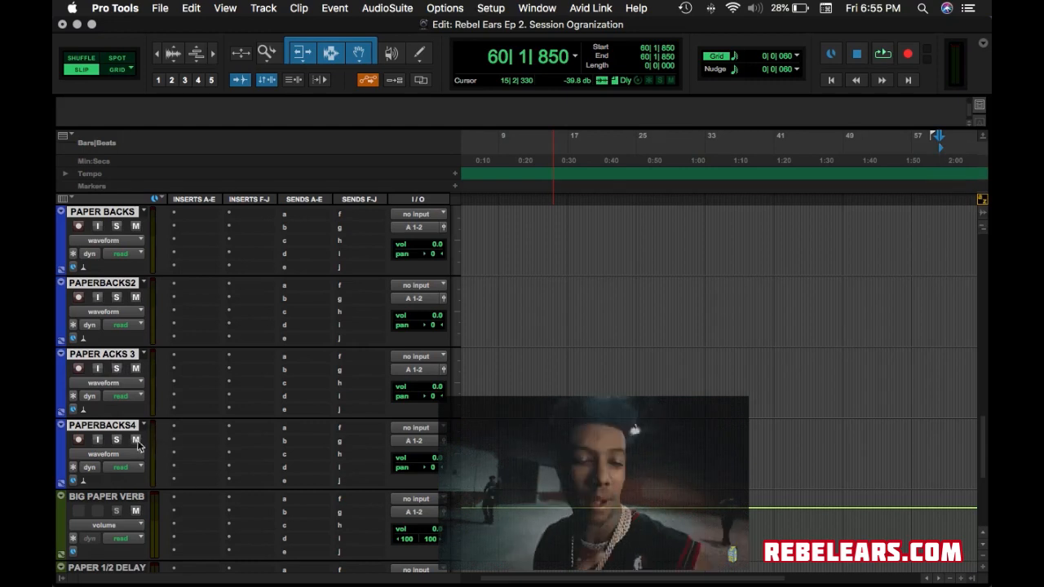
Rename the PAPER ACKS 3 track to PAPERBACKS3 by inserting the missing B.
click(104, 354)
double_click(104, 354)
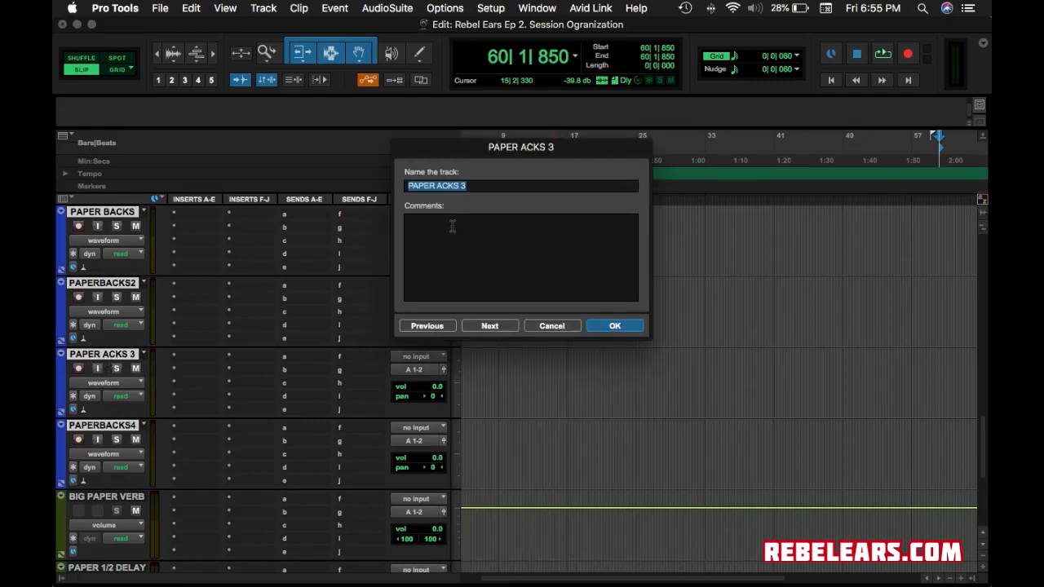
click(435, 185)
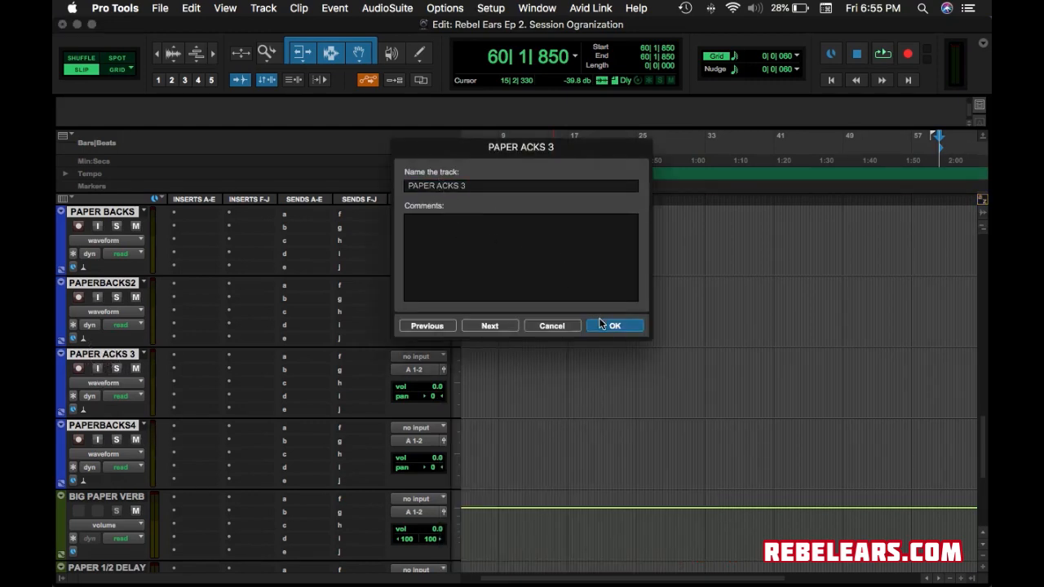
text(B)
click(614, 325)
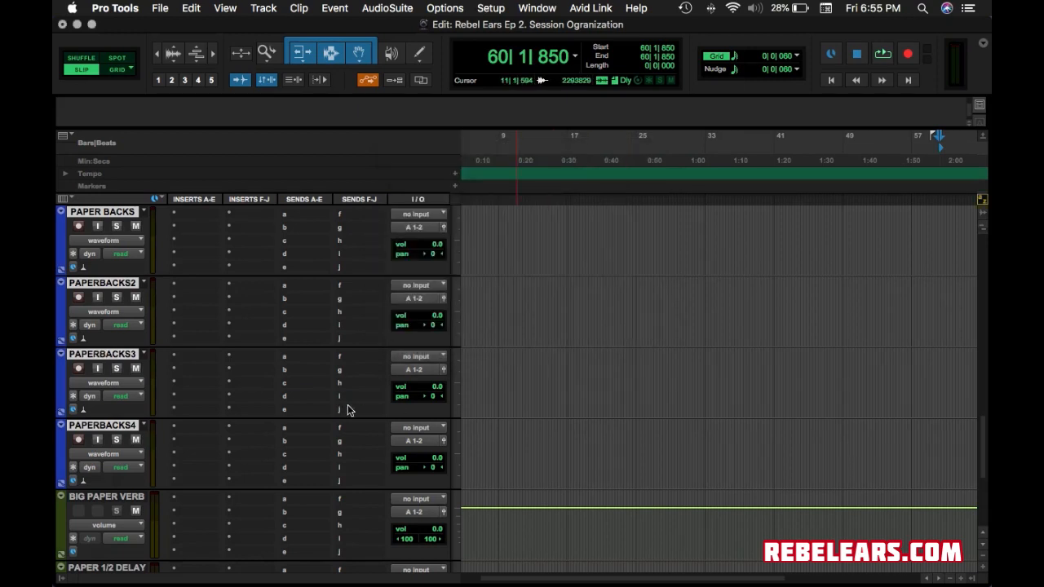
Recolor BIG PAPER VERB, PAPER 1/2 DELAY and BIG PAPER SUB with the darkest blue swatch.
scroll(252, 356, down, 3)
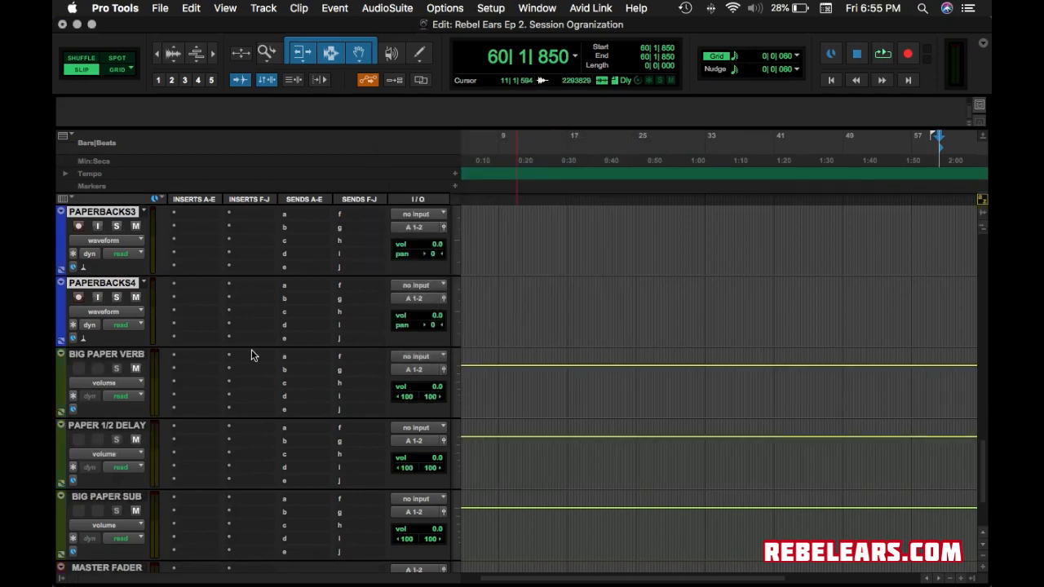
click(105, 356)
scroll(105, 358, right, 4)
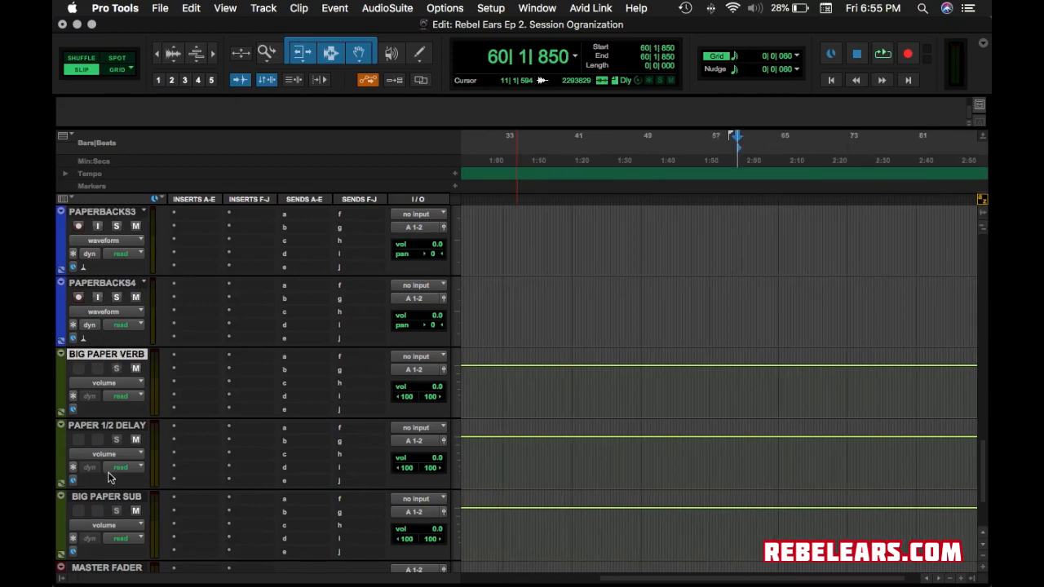
shift+click(113, 499)
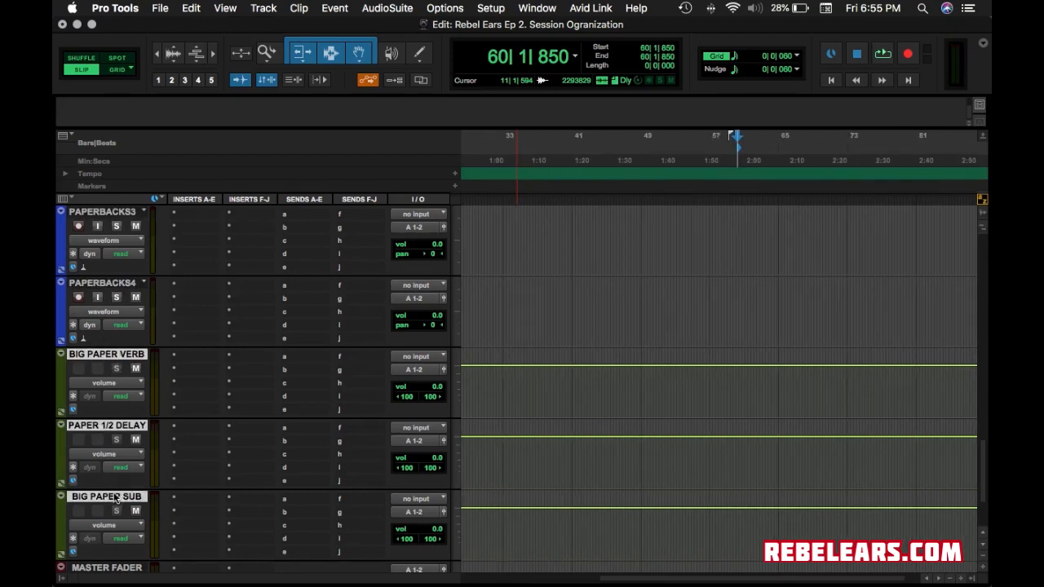
double_click(62, 383)
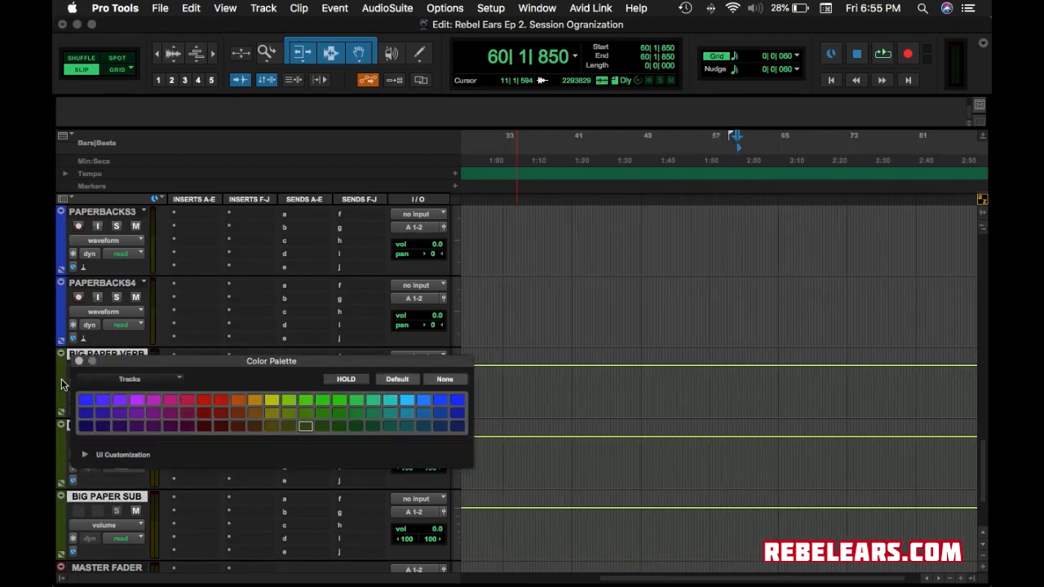
click(457, 414)
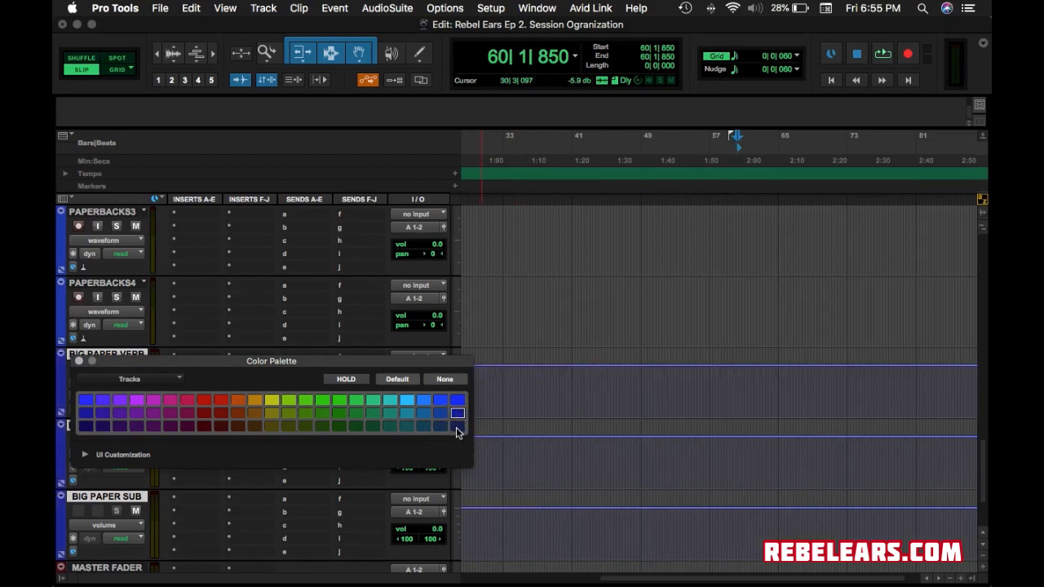
click(456, 427)
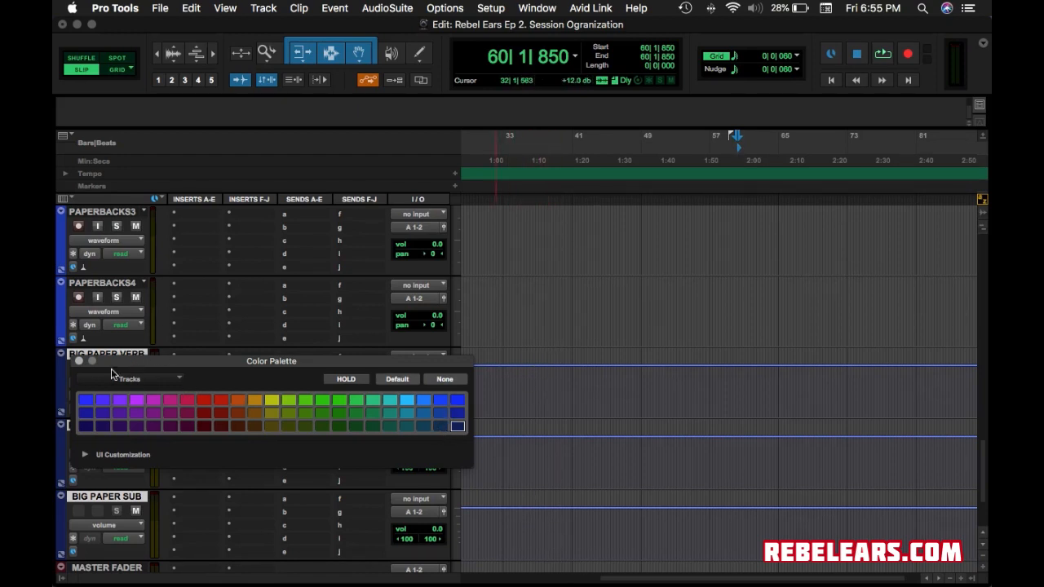
click(78, 360)
scroll(777, 470, up, 15)
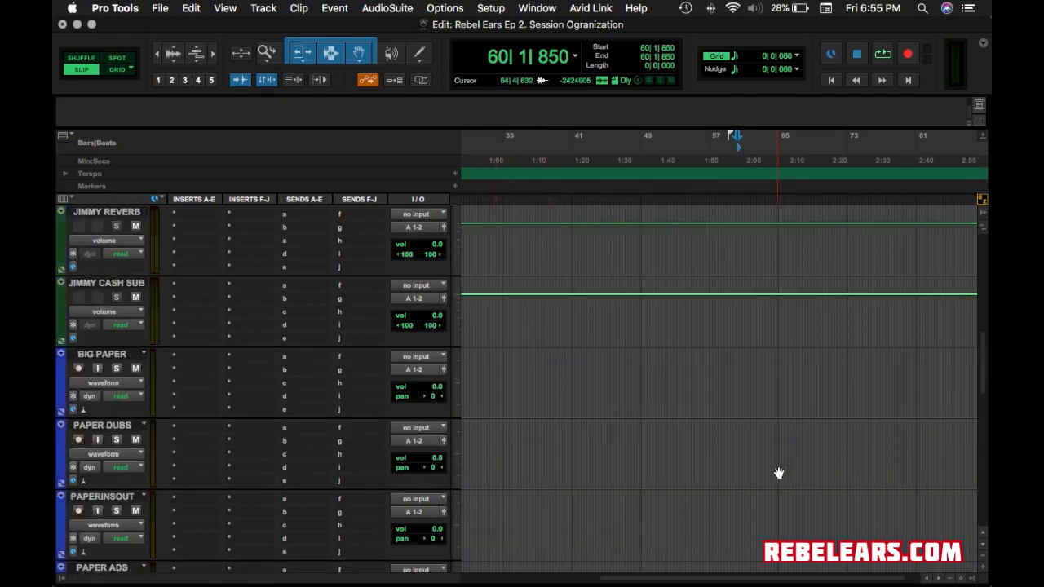
scroll(779, 473, up, 10)
scroll(778, 473, down, 3)
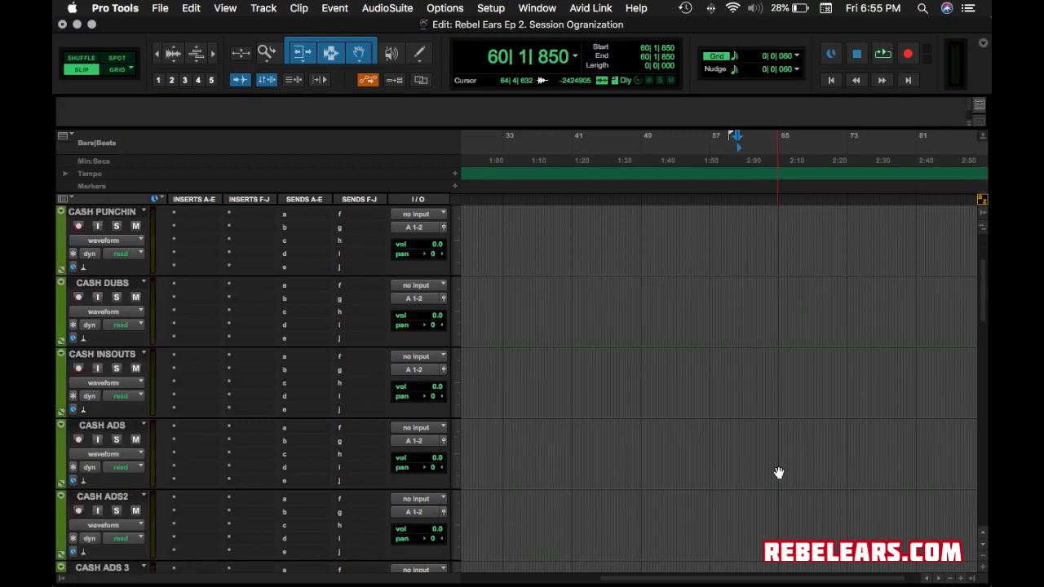
scroll(779, 473, down, 7)
scroll(774, 473, up, 2)
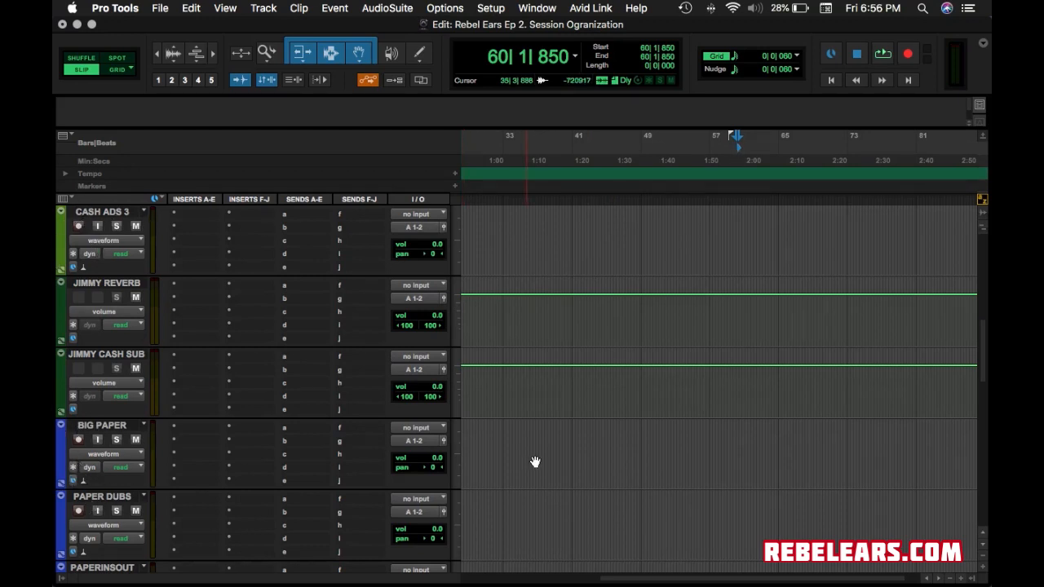
scroll(563, 494, down, 10)
scroll(566, 491, down, 2)
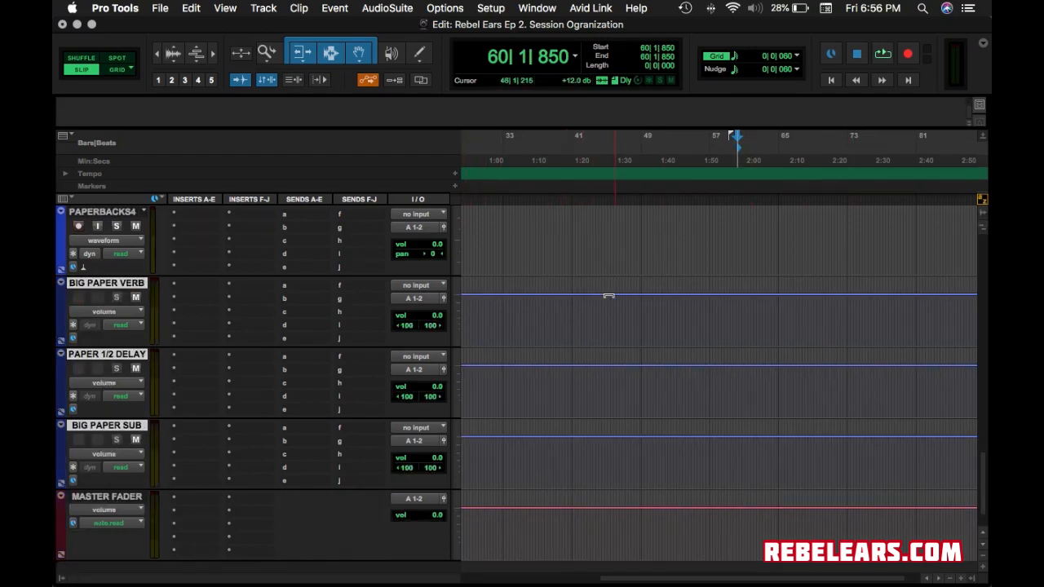
Give the MASTER FADER track the yellow swatch from the Color Palette.
click(113, 501)
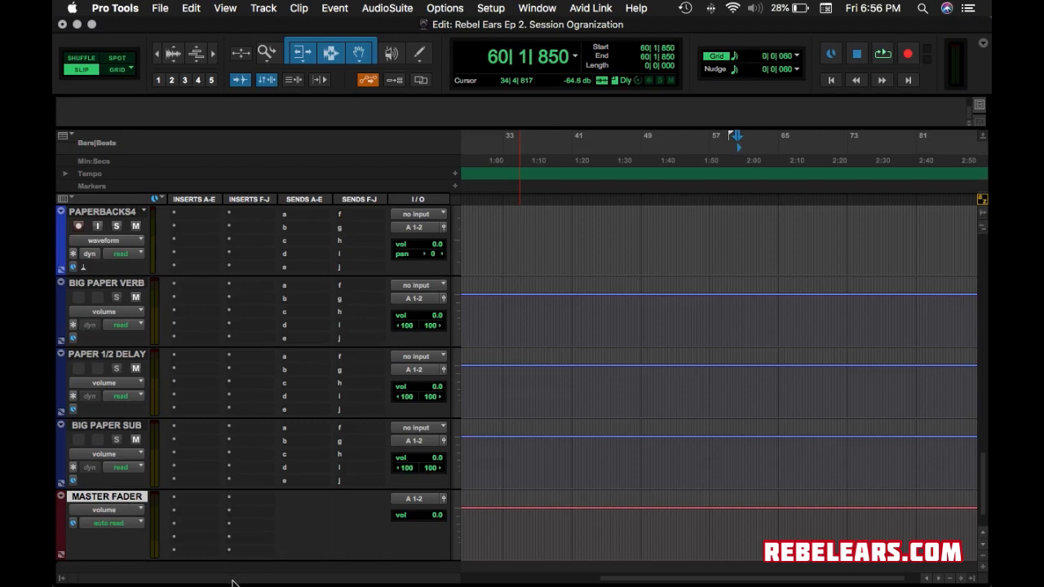
double_click(61, 541)
click(272, 400)
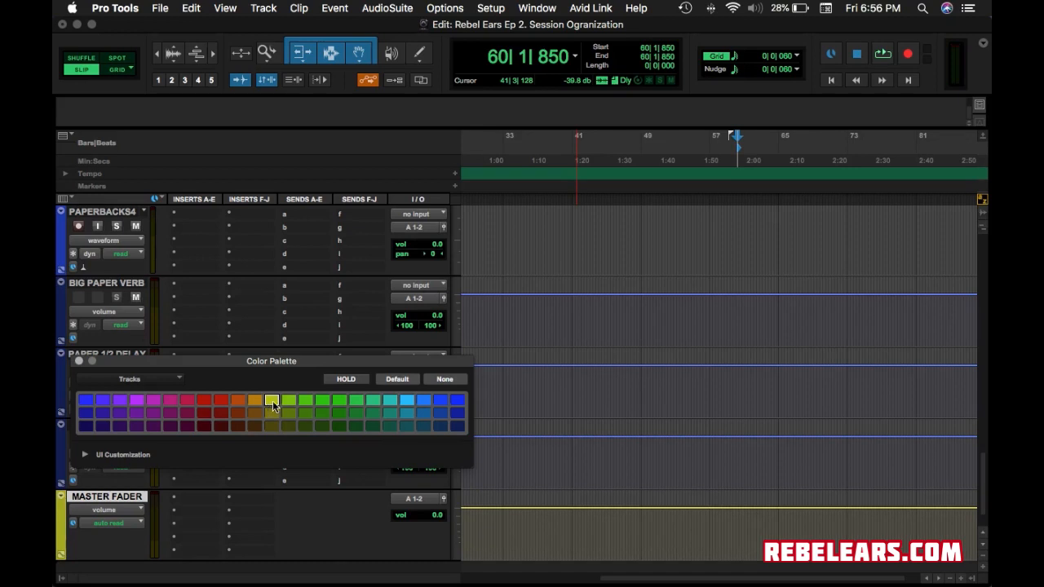
click(78, 361)
scroll(563, 385, up, 15)
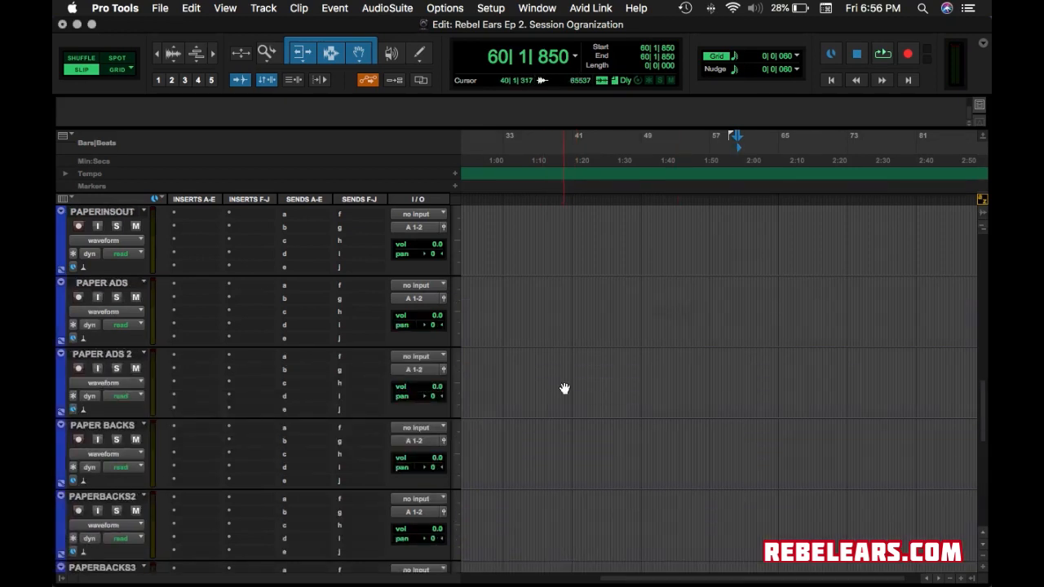
scroll(564, 391, down, 5)
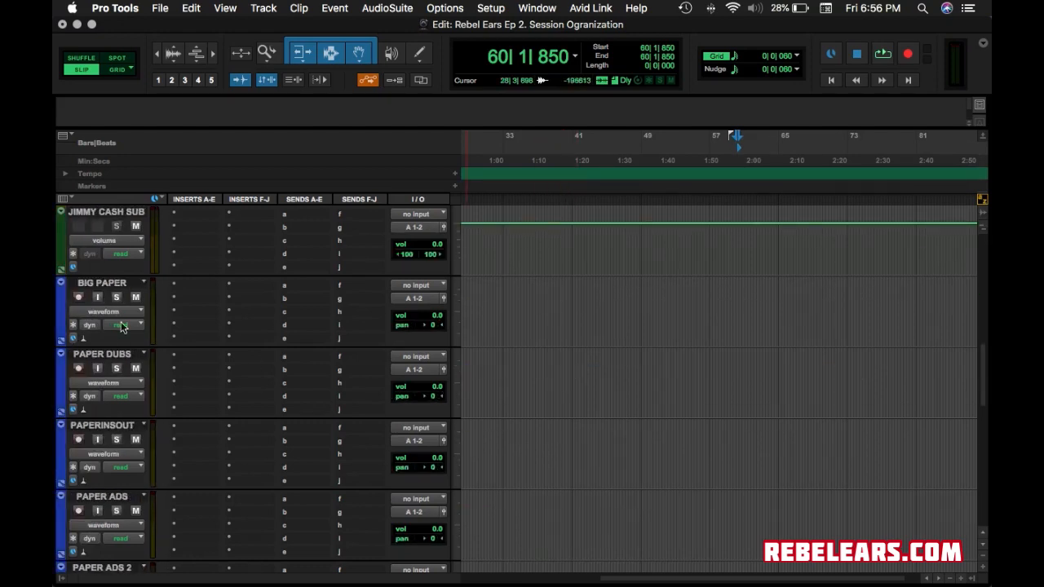
scroll(123, 338, up, 5)
scroll(55, 482, down, 15)
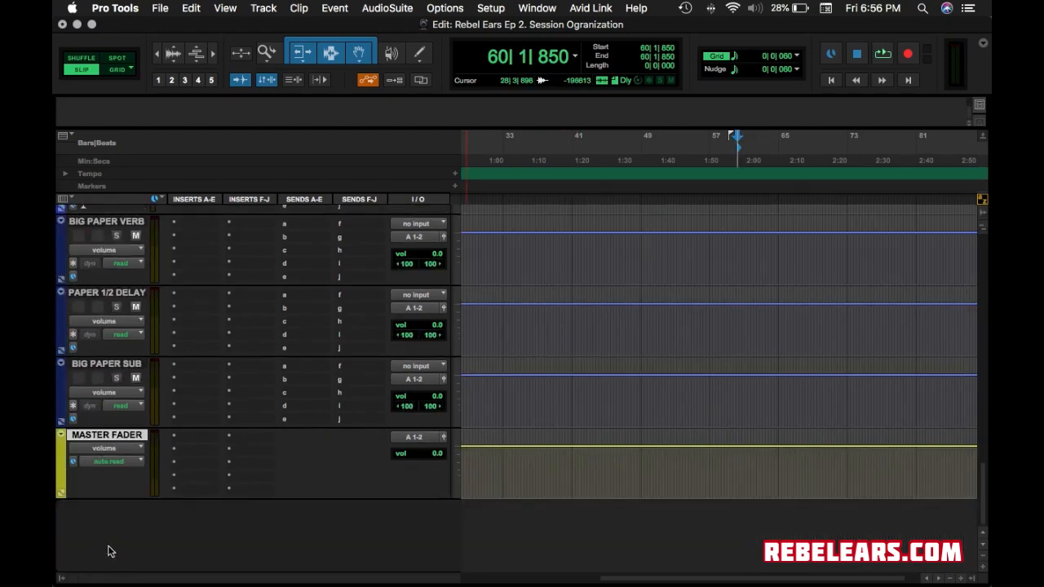
scroll(104, 547, up, 15)
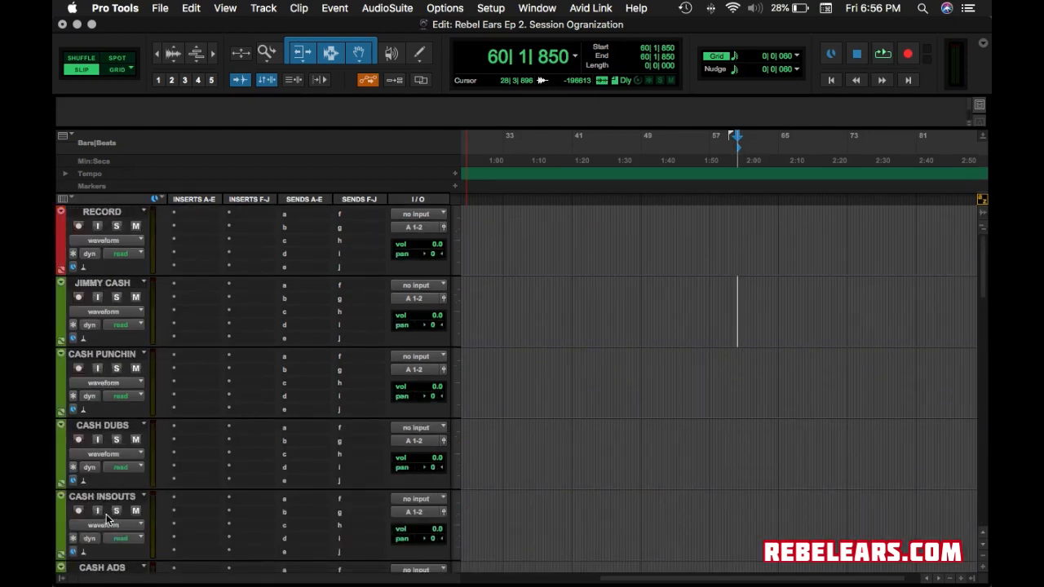
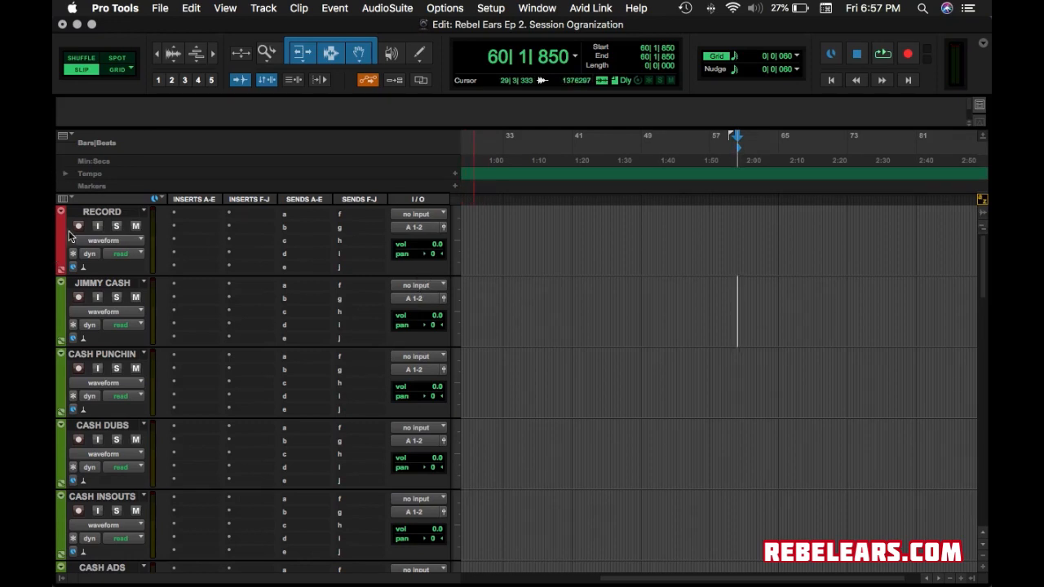
Try In 3 as the RECORD track's input, then reset it to no input and keep output A 1-2.
click(416, 214)
mouse_move(432, 218)
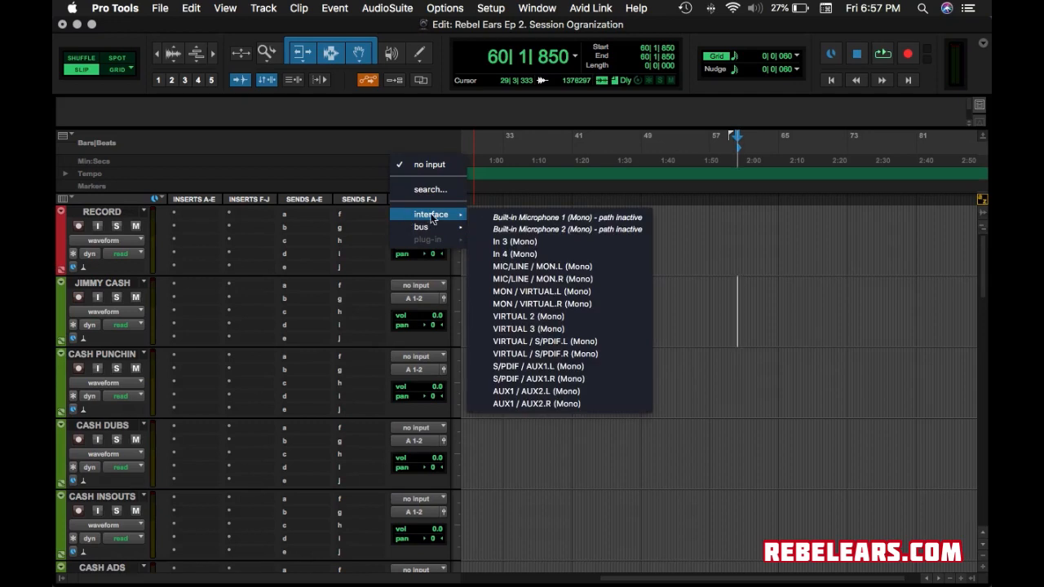
click(529, 242)
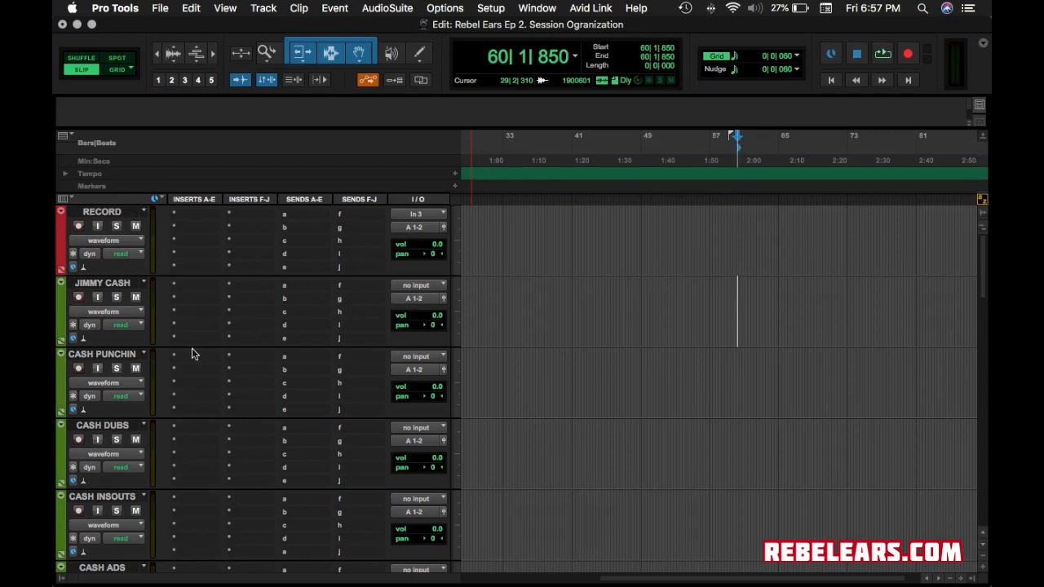
click(430, 215)
mouse_move(467, 215)
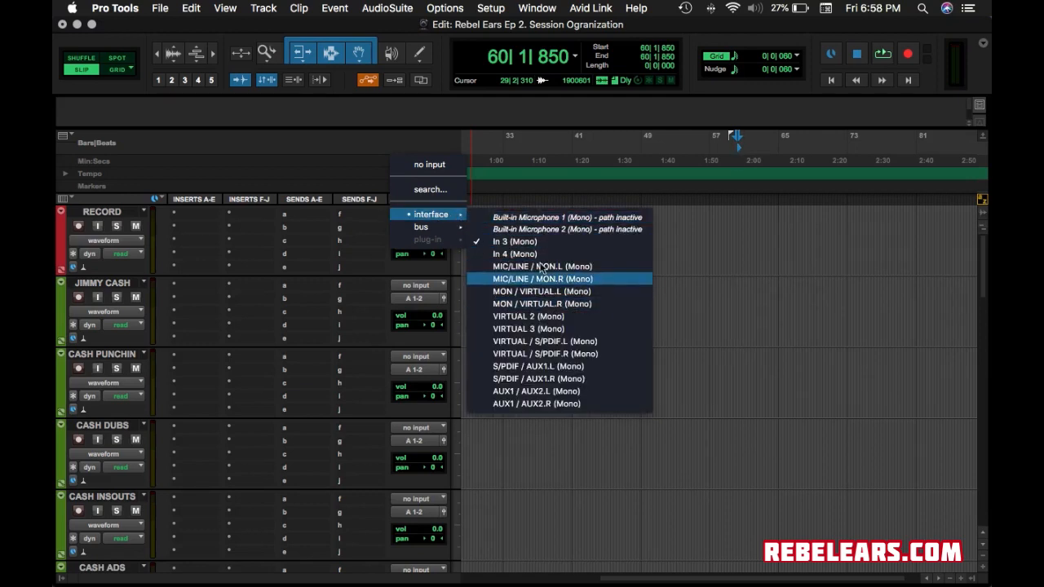
click(445, 165)
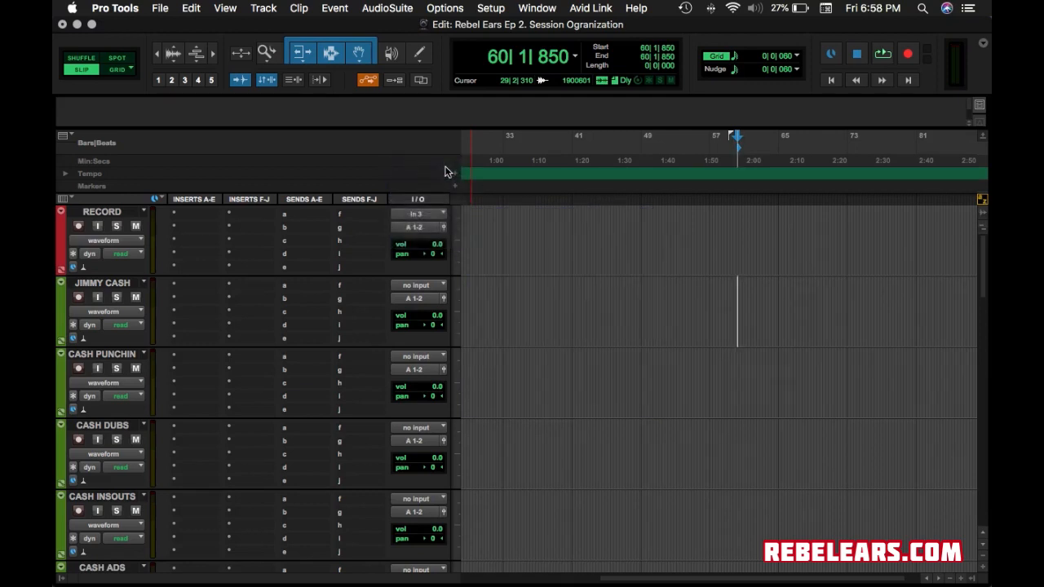
click(427, 229)
mouse_move(466, 234)
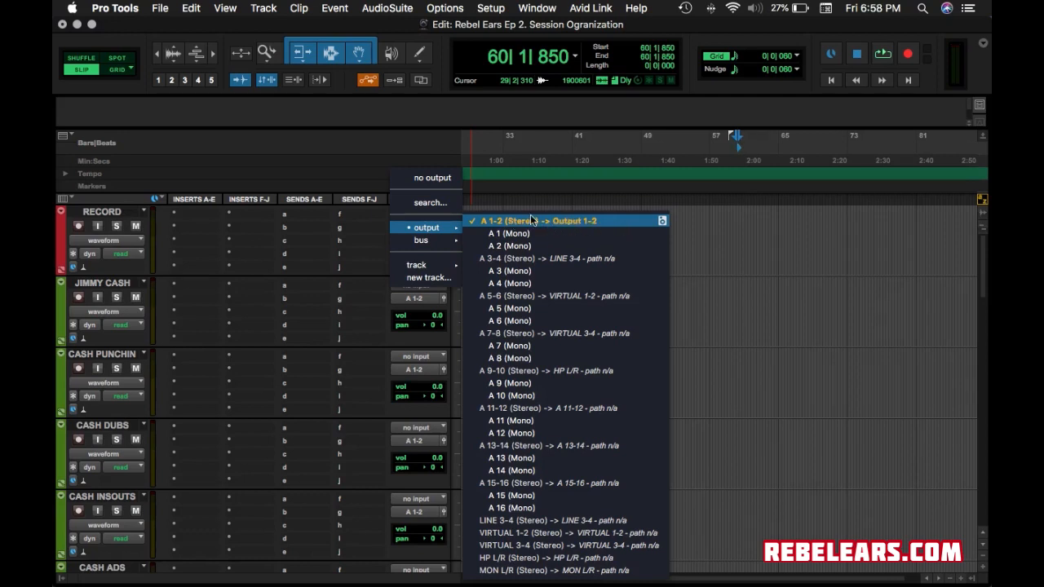
click(787, 252)
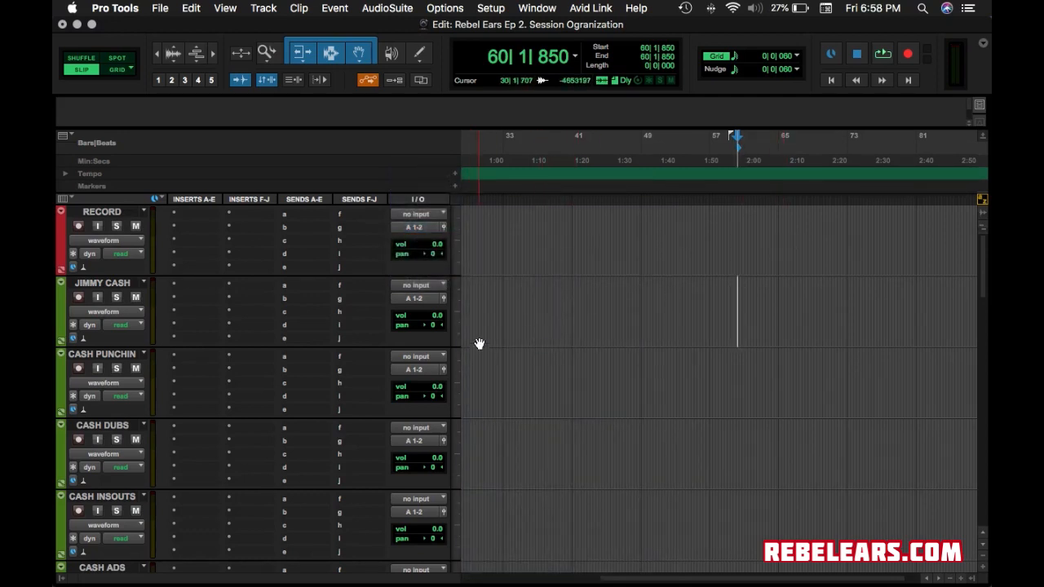
scroll(387, 337, down, 10)
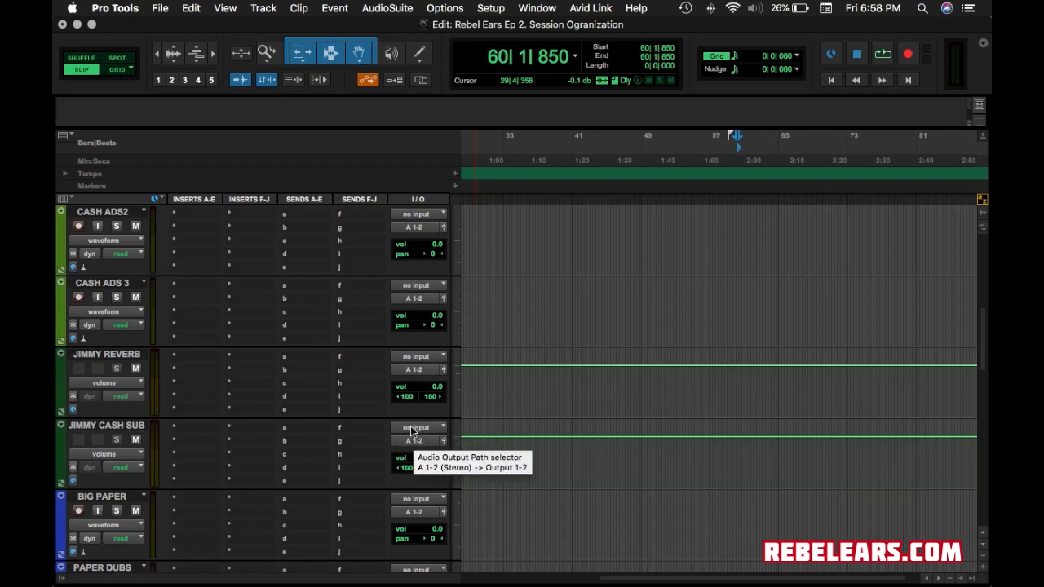
click(411, 429)
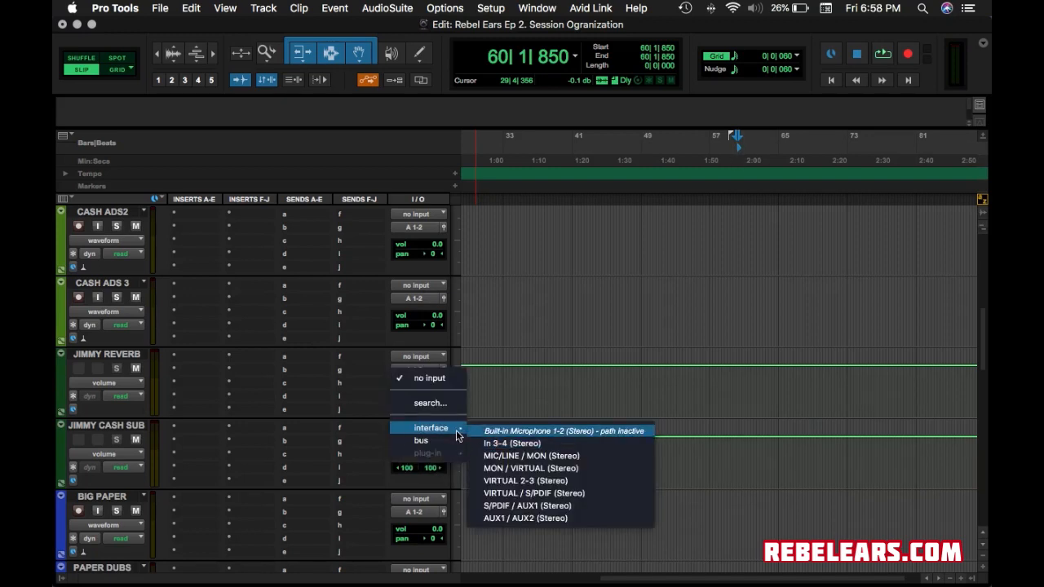
mouse_move(433, 442)
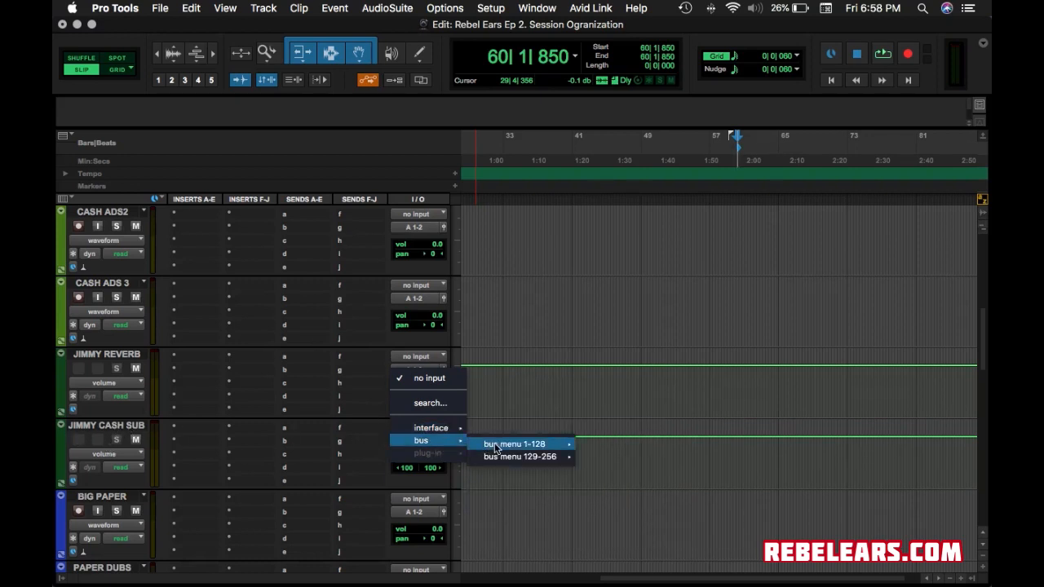
mouse_move(514, 443)
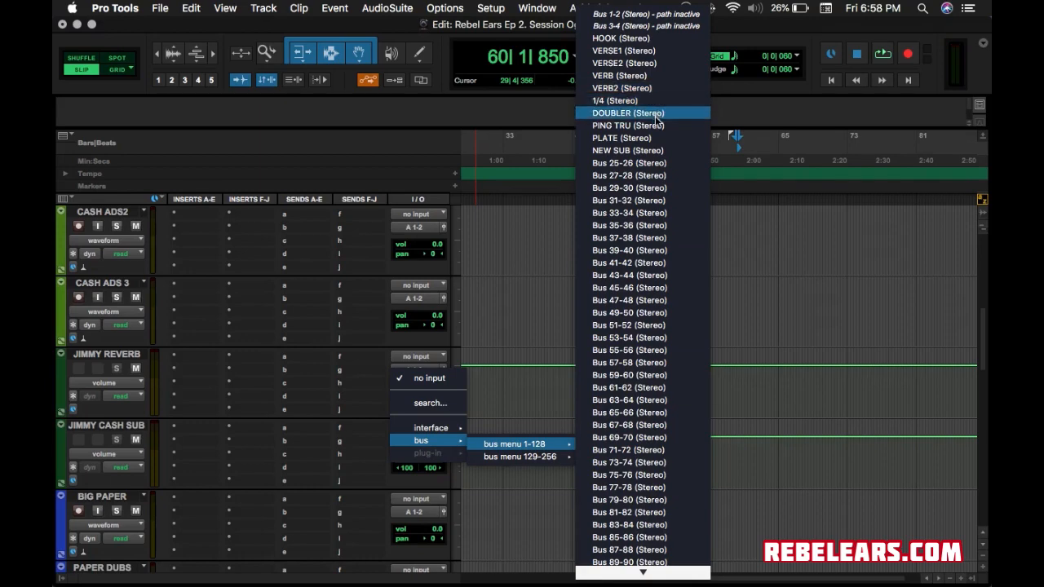
click(620, 50)
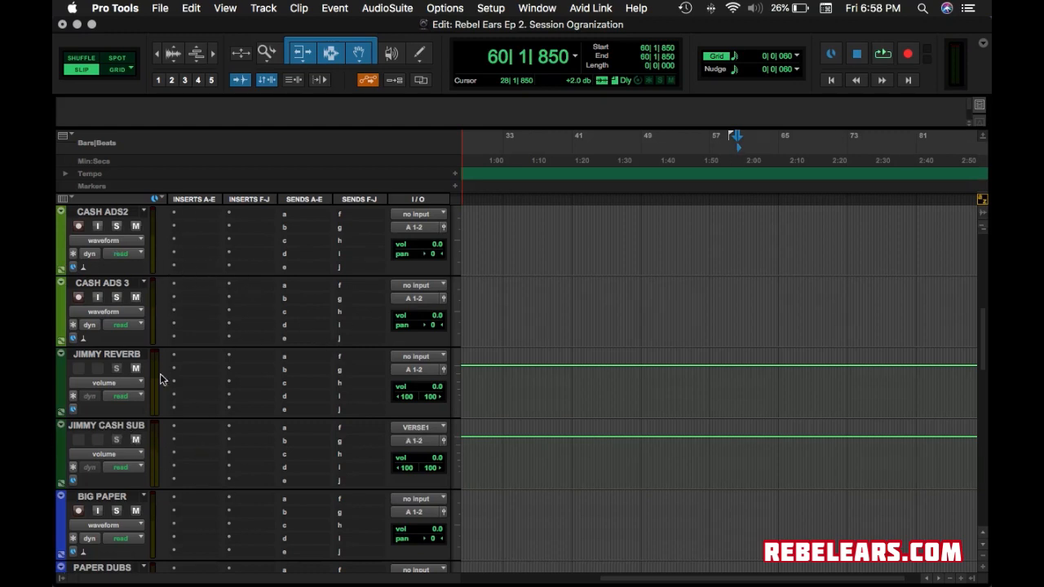
right_click(419, 432)
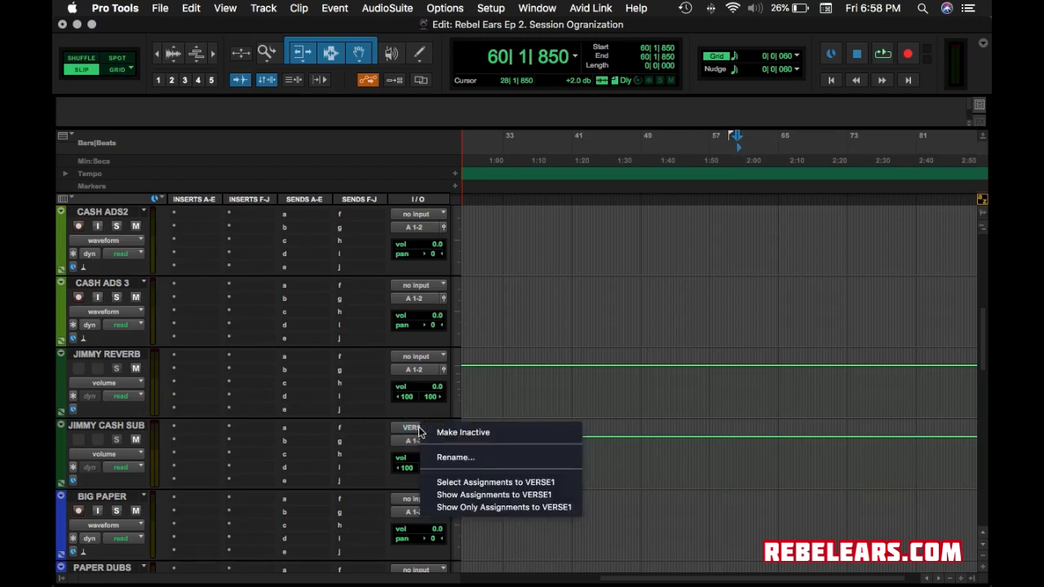
click(349, 434)
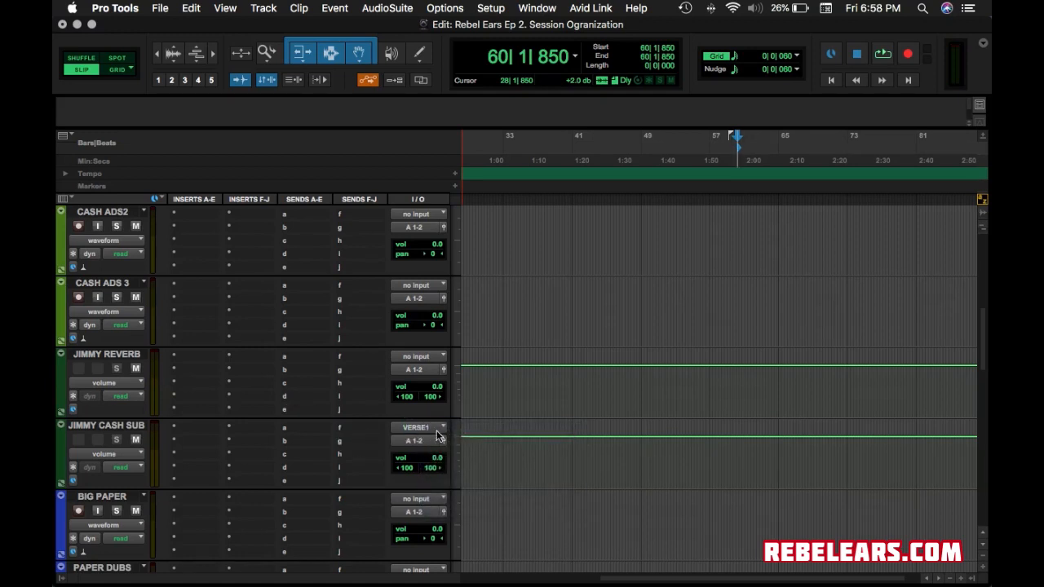
click(438, 437)
mouse_move(449, 441)
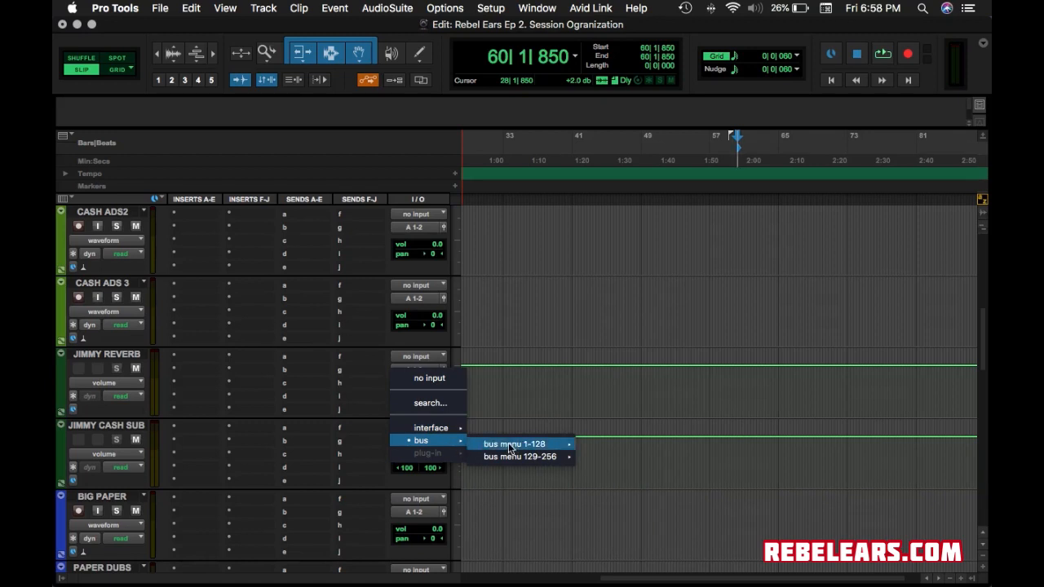
mouse_move(510, 448)
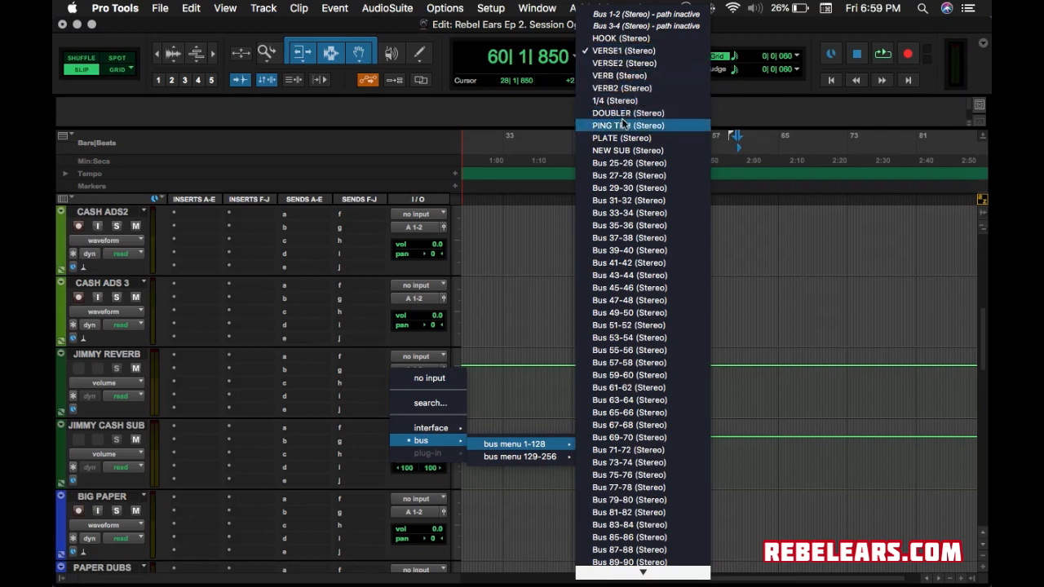
click(628, 163)
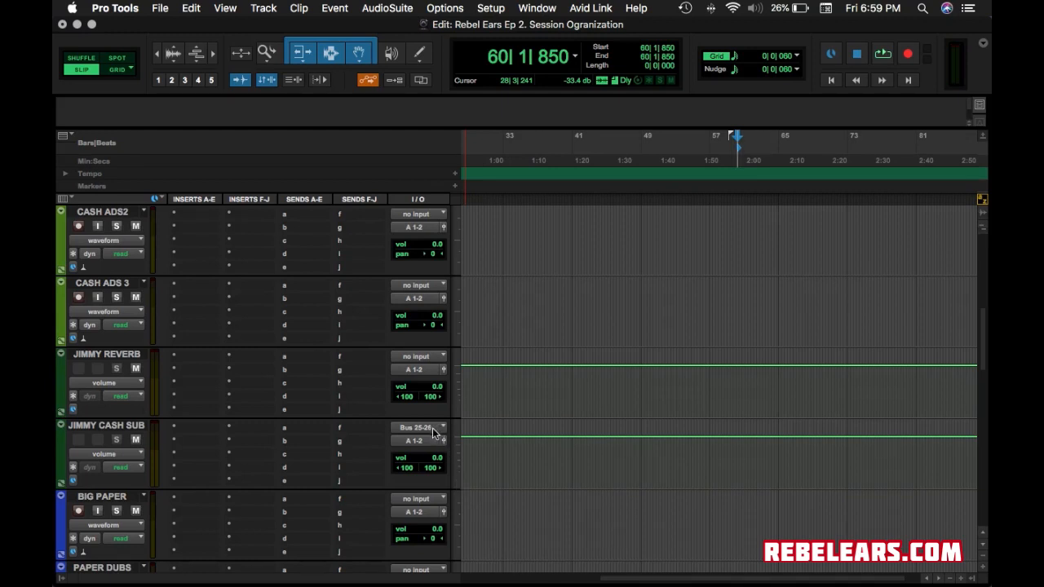
right_click(431, 427)
click(465, 458)
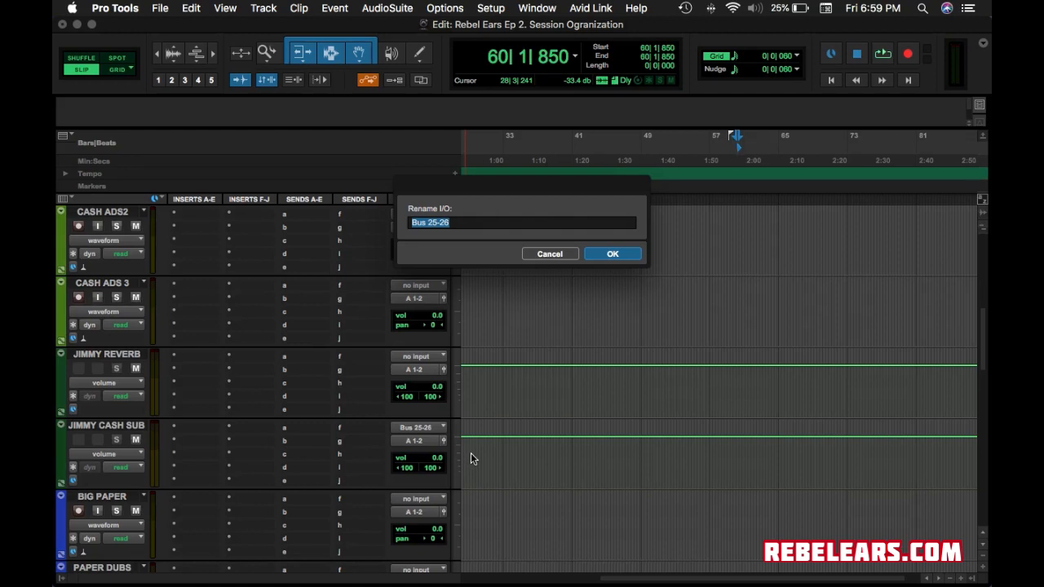
click(610, 254)
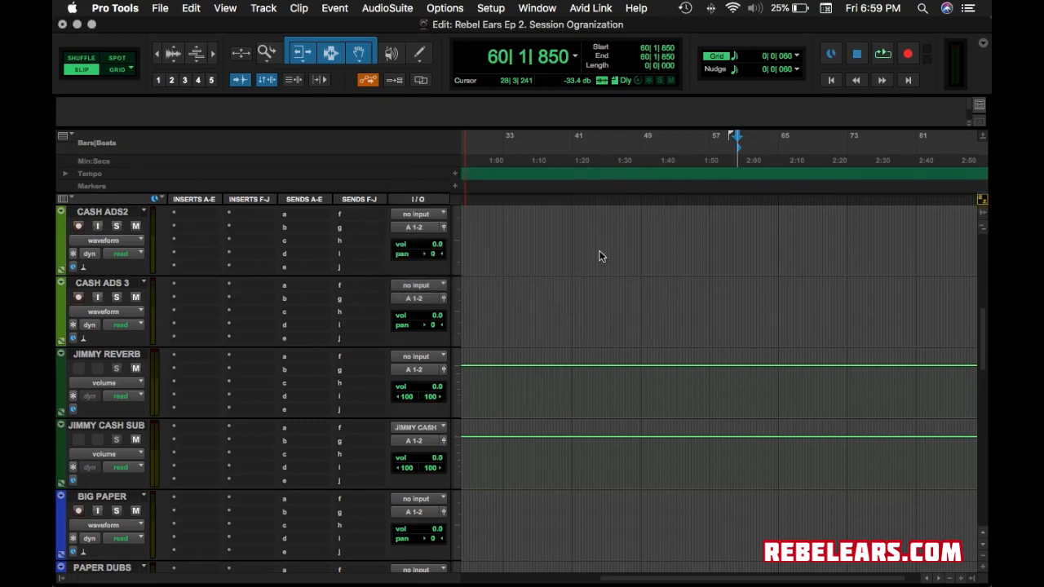
Set the JIMMY REVERB track's input to Bus 27-28.
click(417, 357)
mouse_move(427, 370)
mouse_move(501, 373)
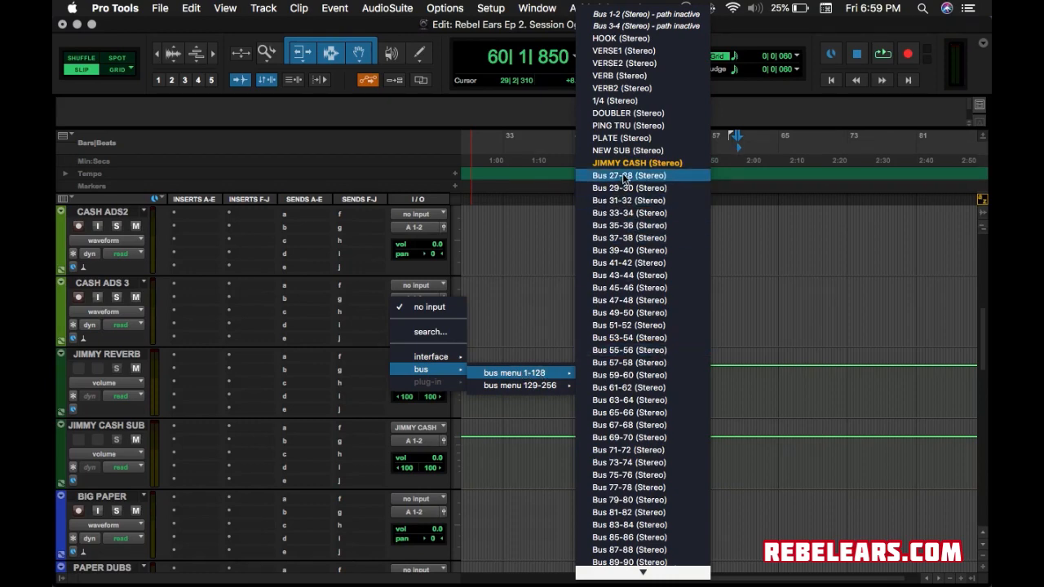
click(507, 348)
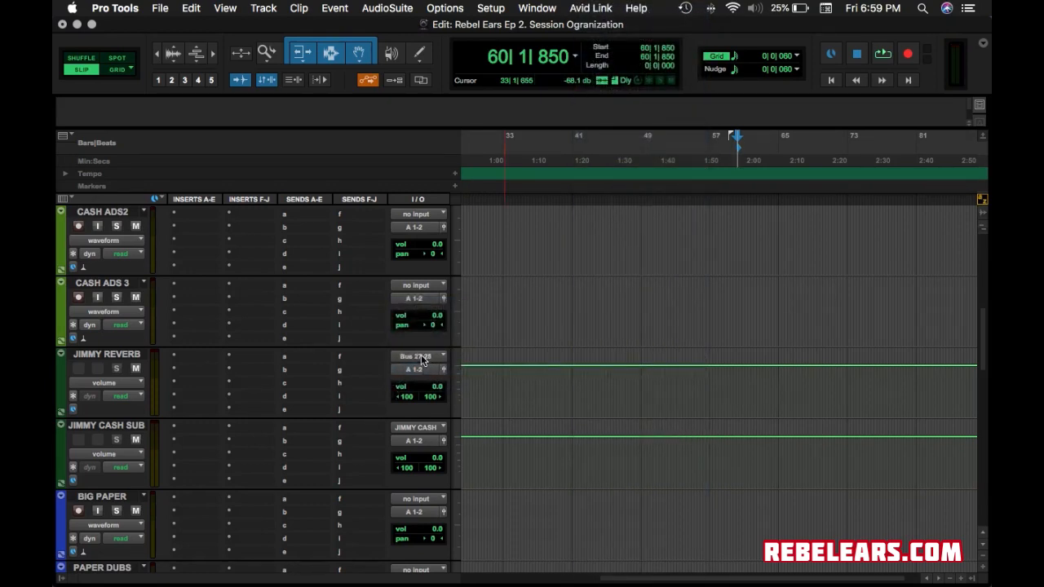
Rename JIMMY REVERB's input bus 27-28 to CASH REVERB after cancelling a first attempt.
right_click(422, 357)
click(453, 387)
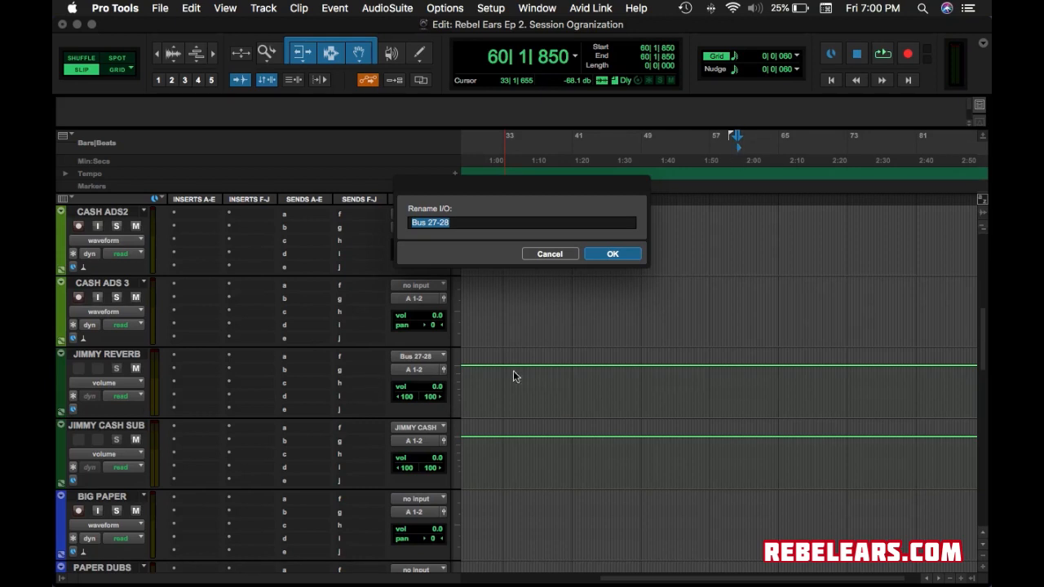
click(635, 256)
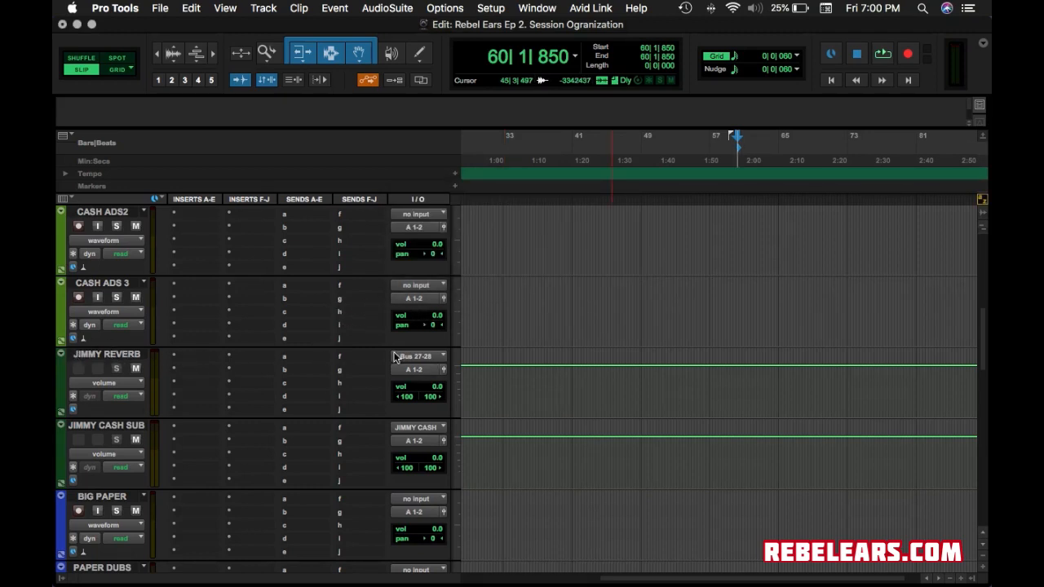
right_click(438, 361)
click(457, 385)
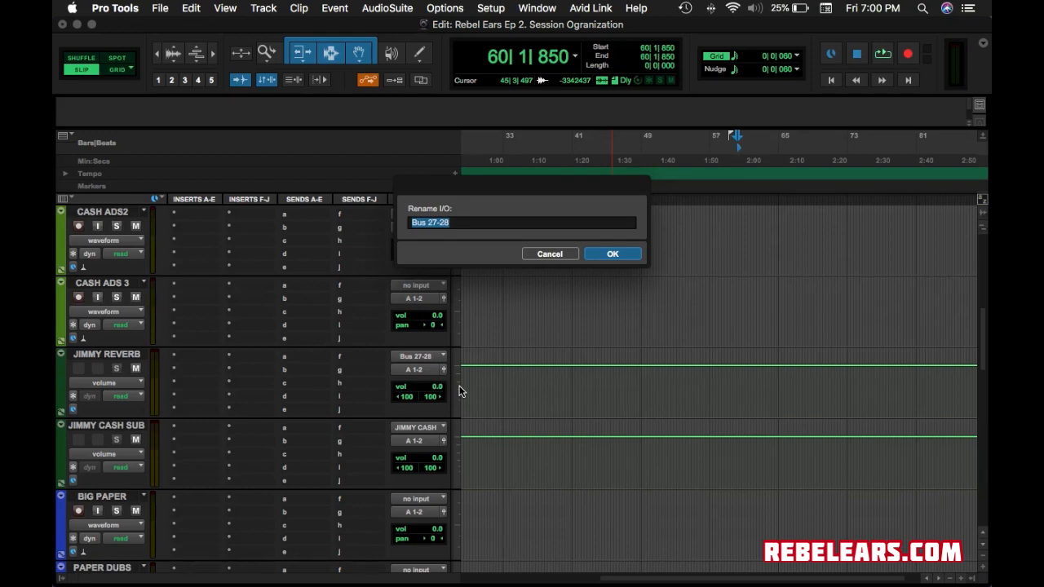
text(CAS)
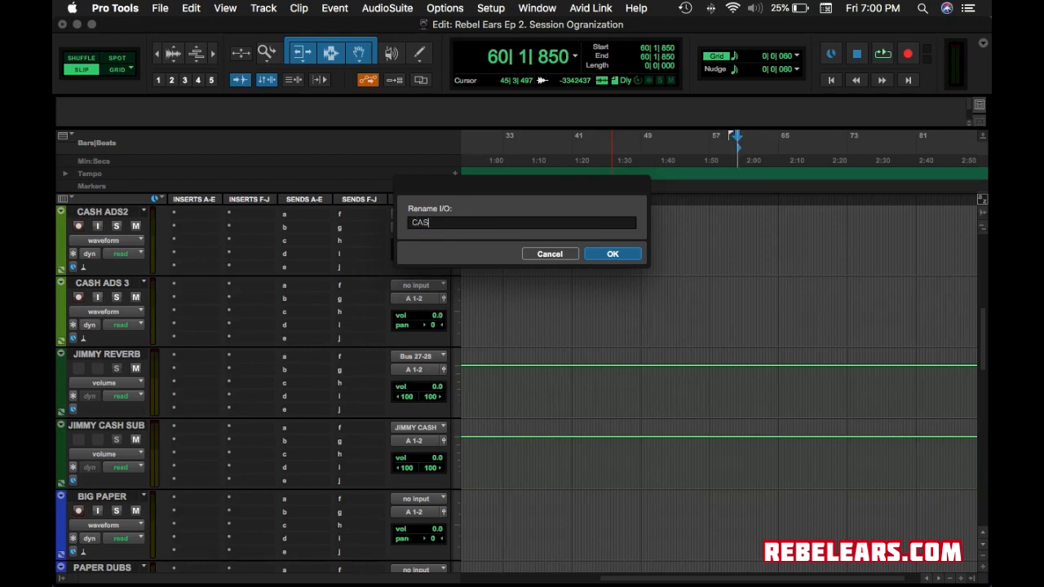
text(H REVERB)
click(617, 257)
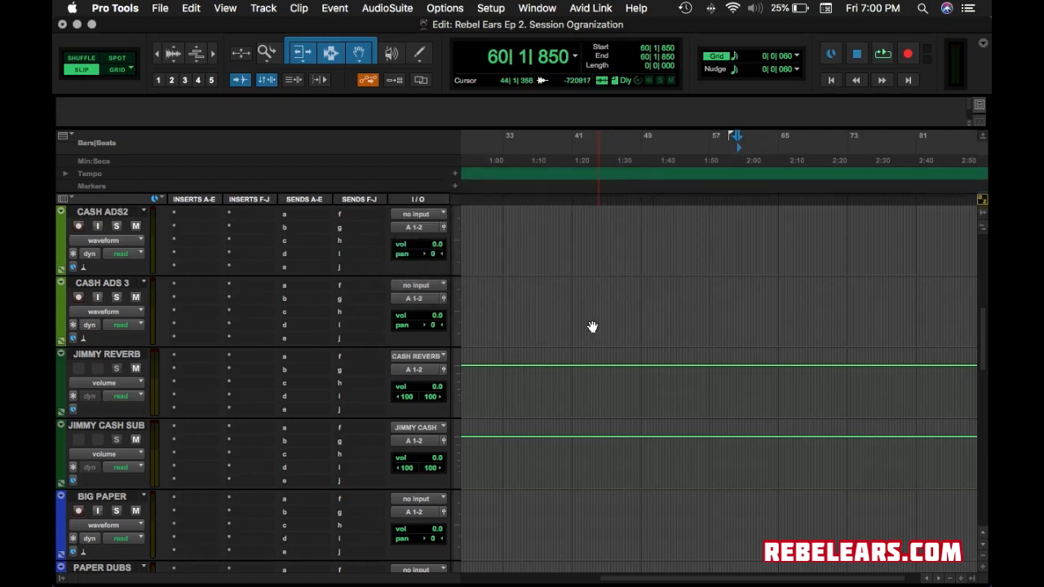
Set the BIG PAPER VERB track's input to Bus 51-52.
scroll(320, 480, down, 1)
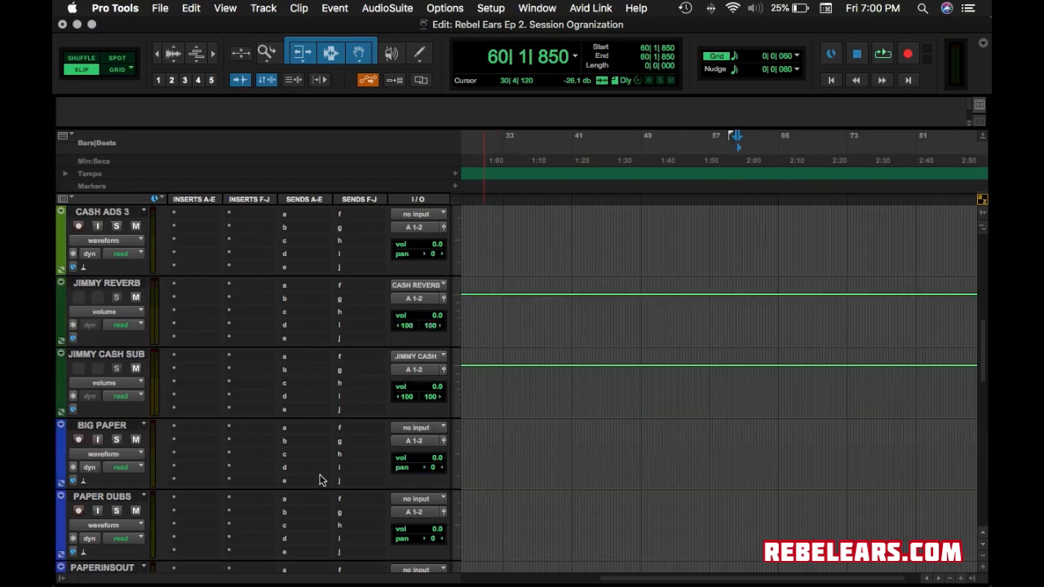
scroll(319, 480, down, 10)
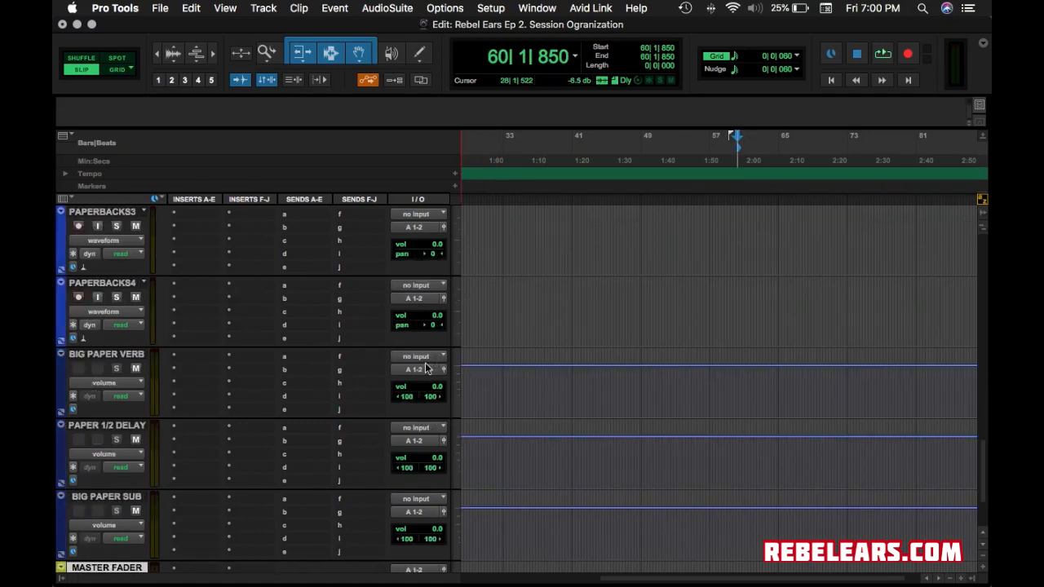
scroll(423, 357, up, 11)
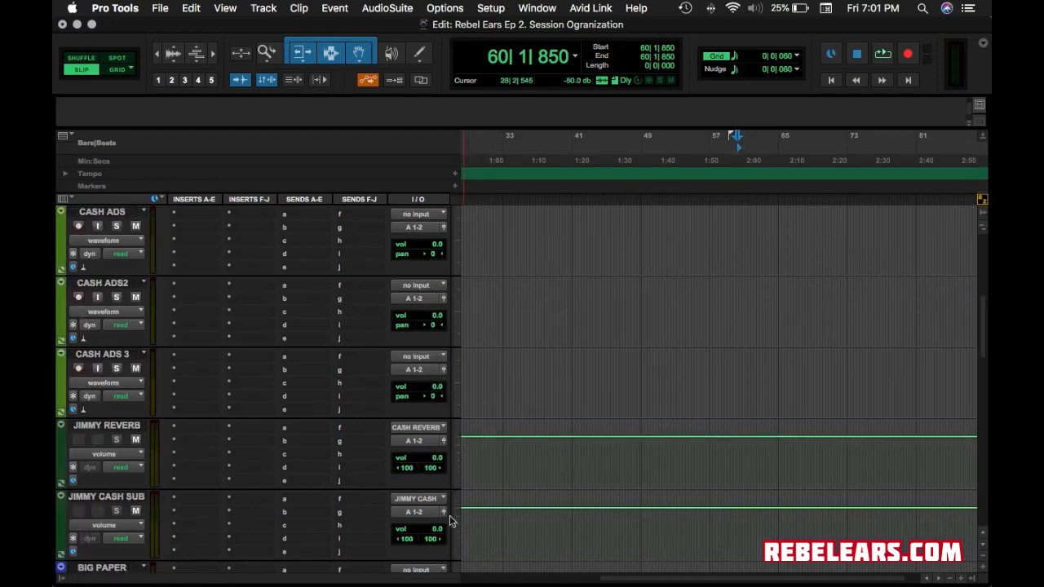
scroll(404, 483, down, 5)
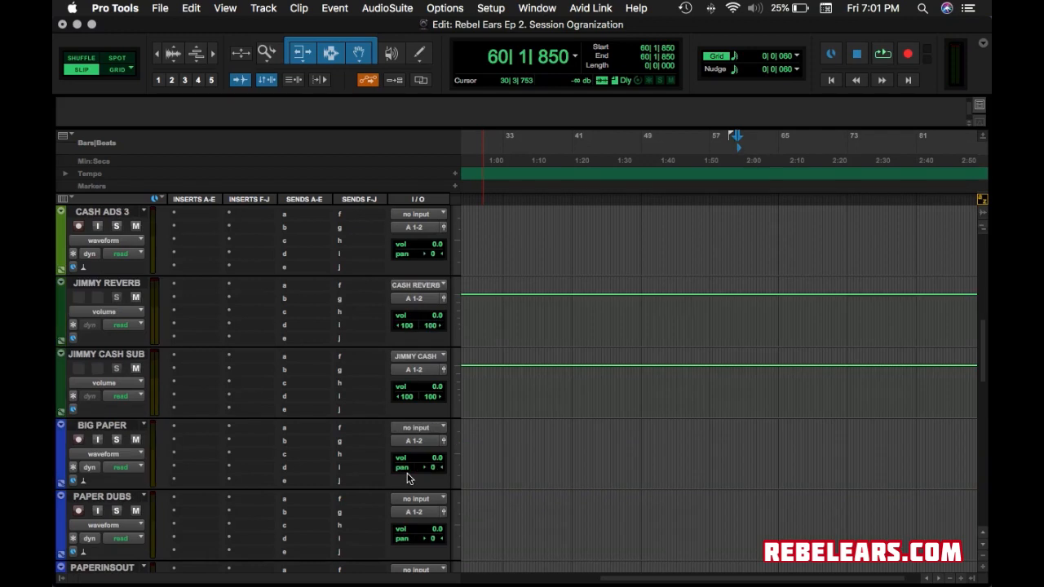
scroll(409, 477, down, 6)
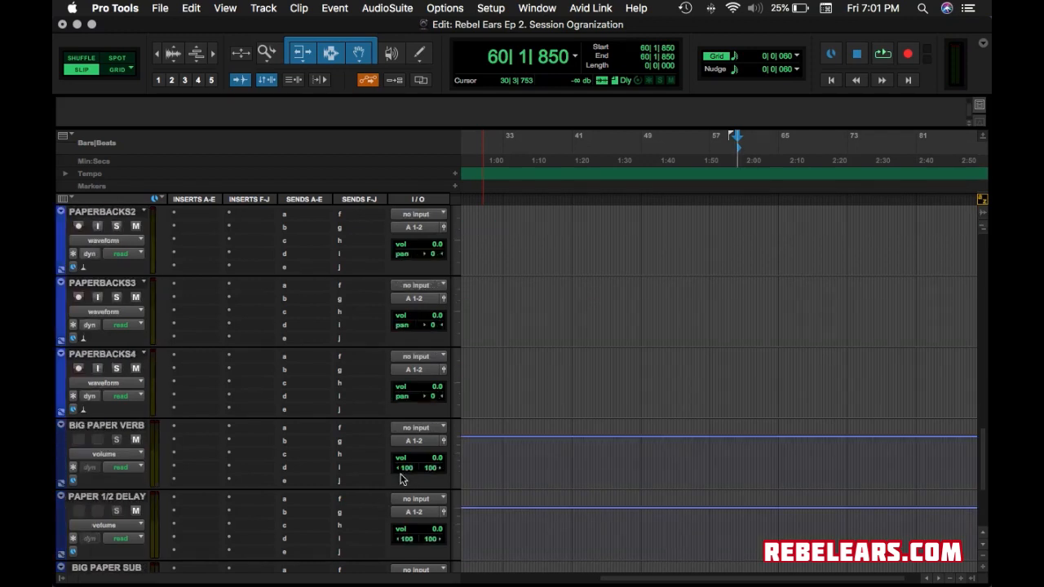
click(432, 428)
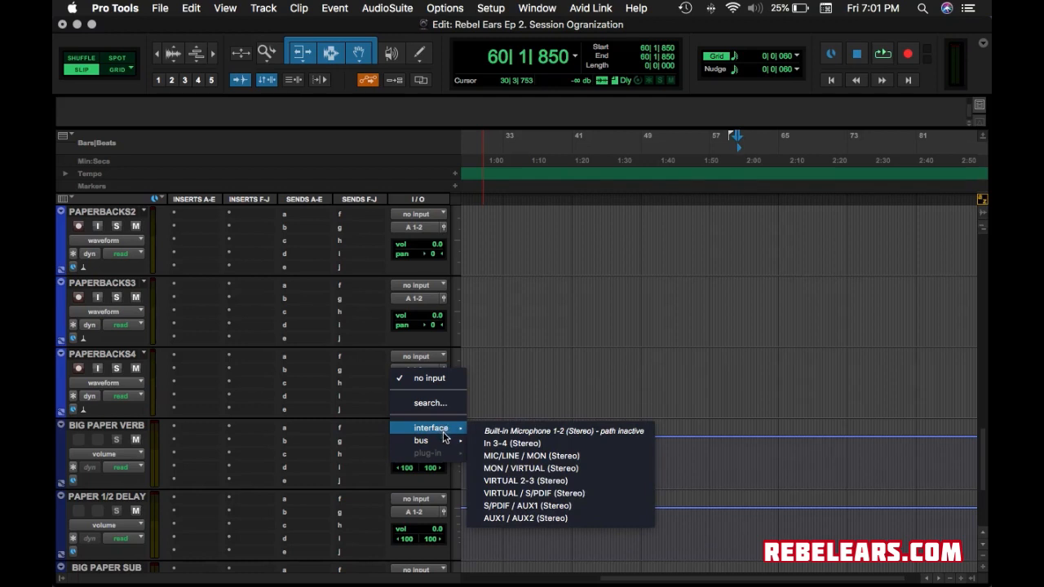
mouse_move(445, 445)
mouse_move(526, 444)
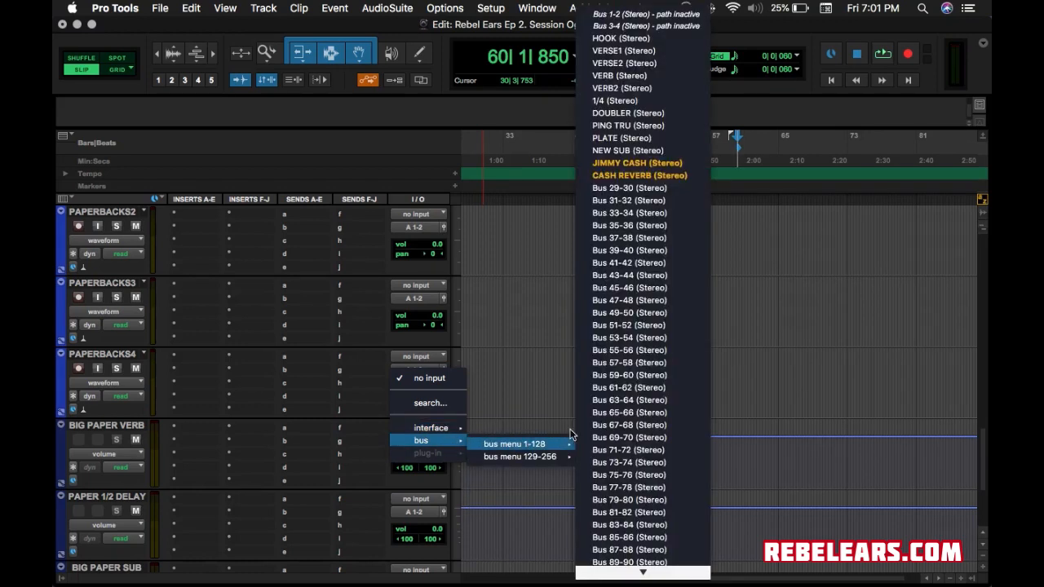
click(631, 325)
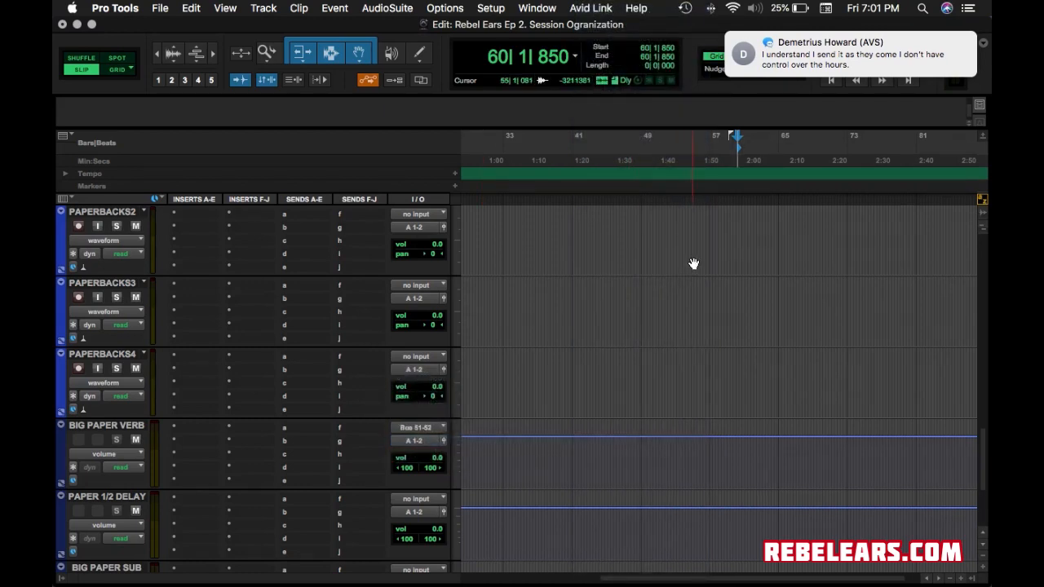
mouse_move(800, 65)
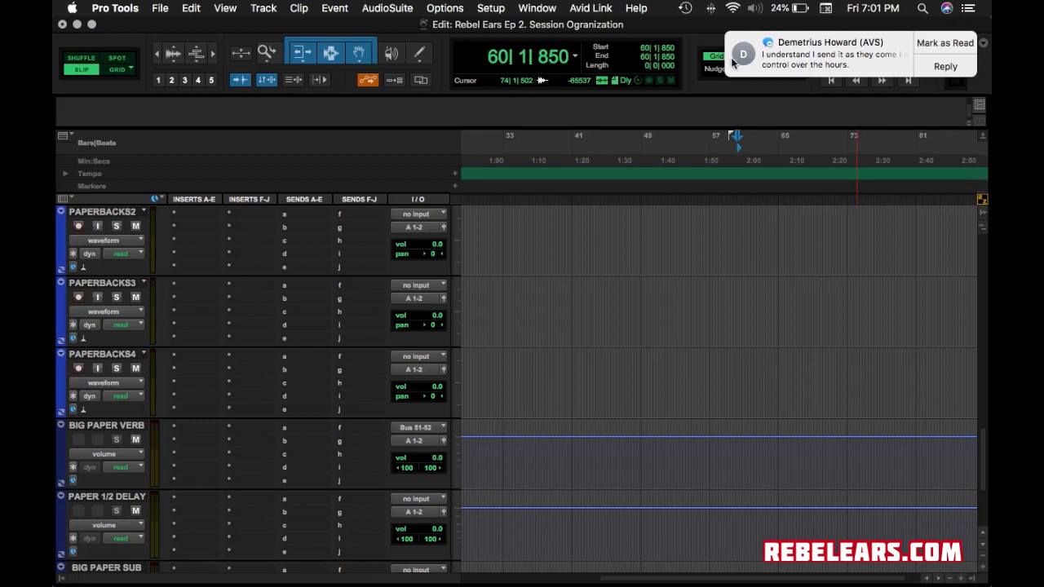
Rename Bus 51-52 to PAPER VERB.
right_click(416, 431)
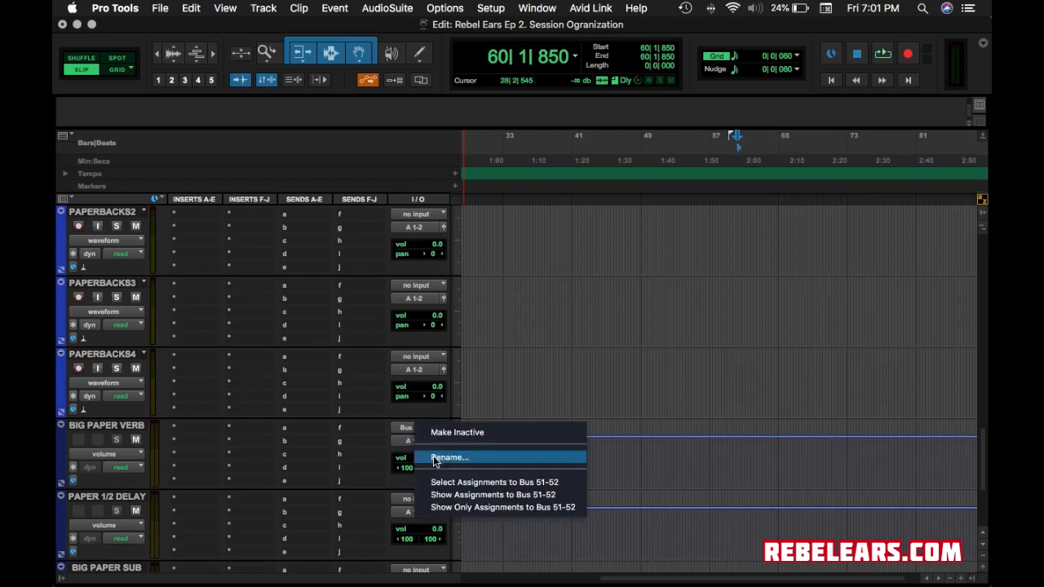
click(434, 459)
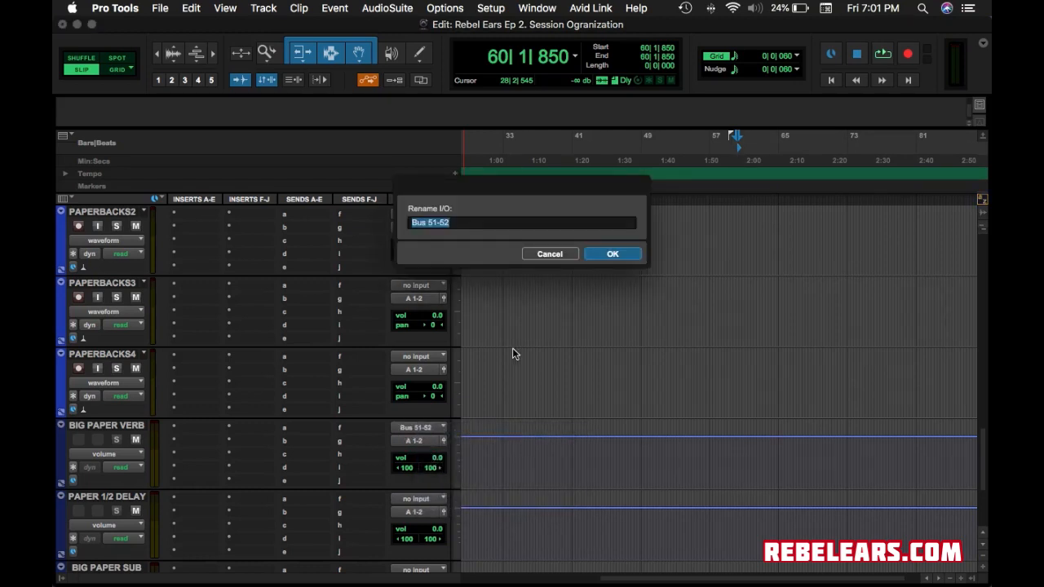
text(PAPER VERB)
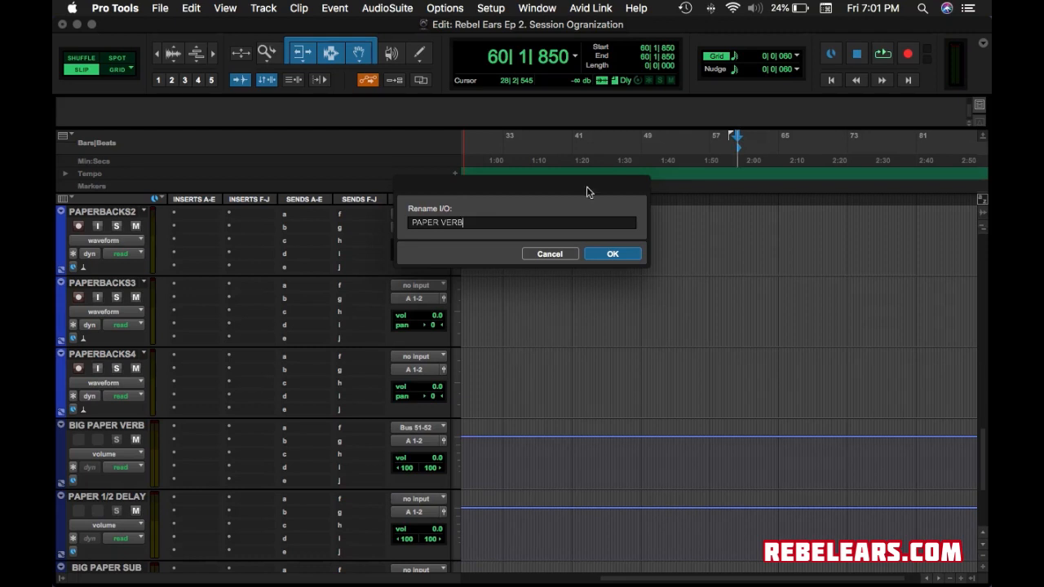
click(611, 254)
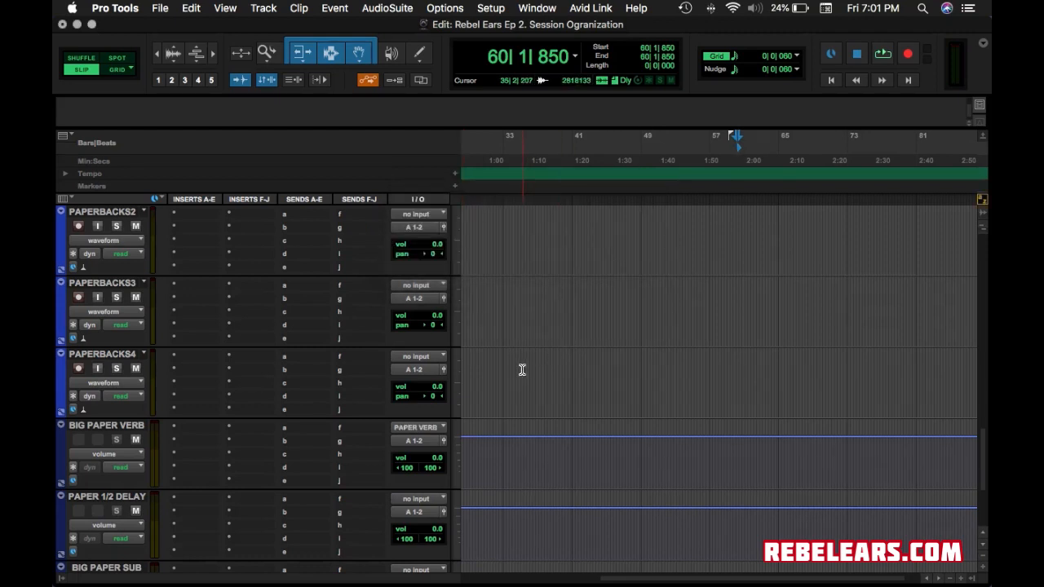
Set the PAPER 1/2 DELAY track's input to Bus 87-88.
scroll(419, 499, left, 2)
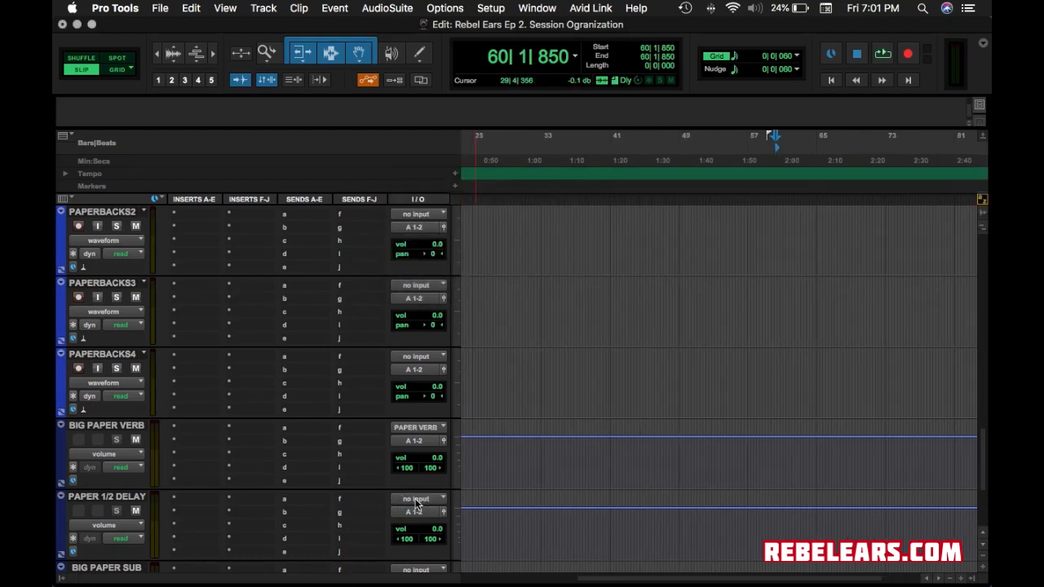
click(416, 499)
mouse_move(448, 512)
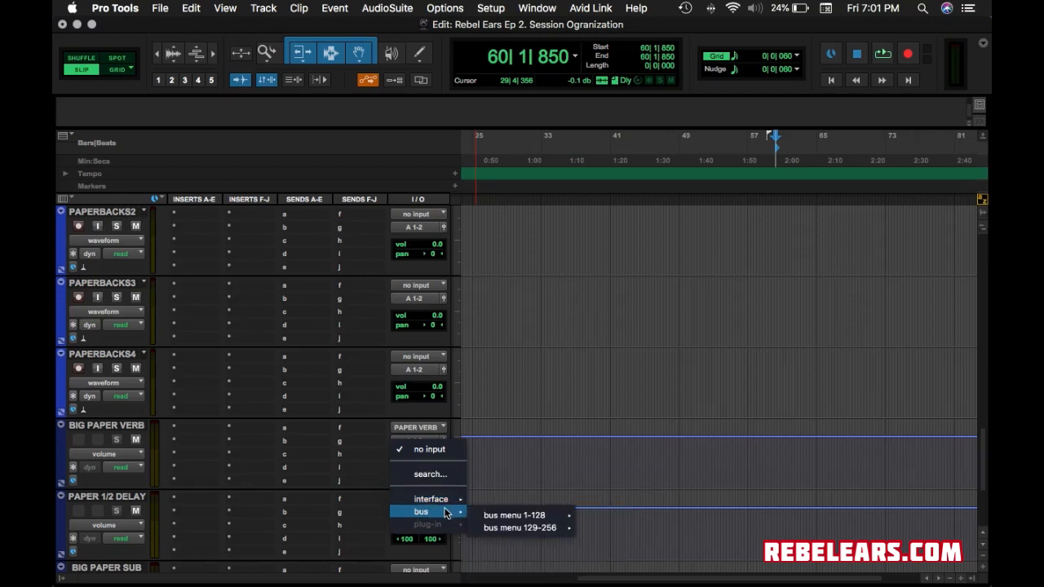
mouse_move(482, 515)
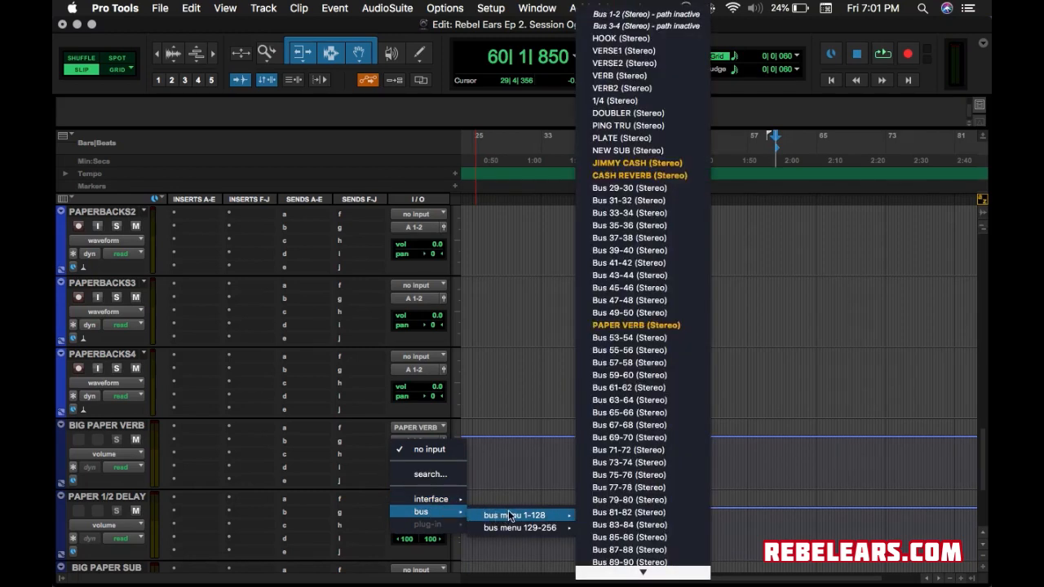
click(636, 551)
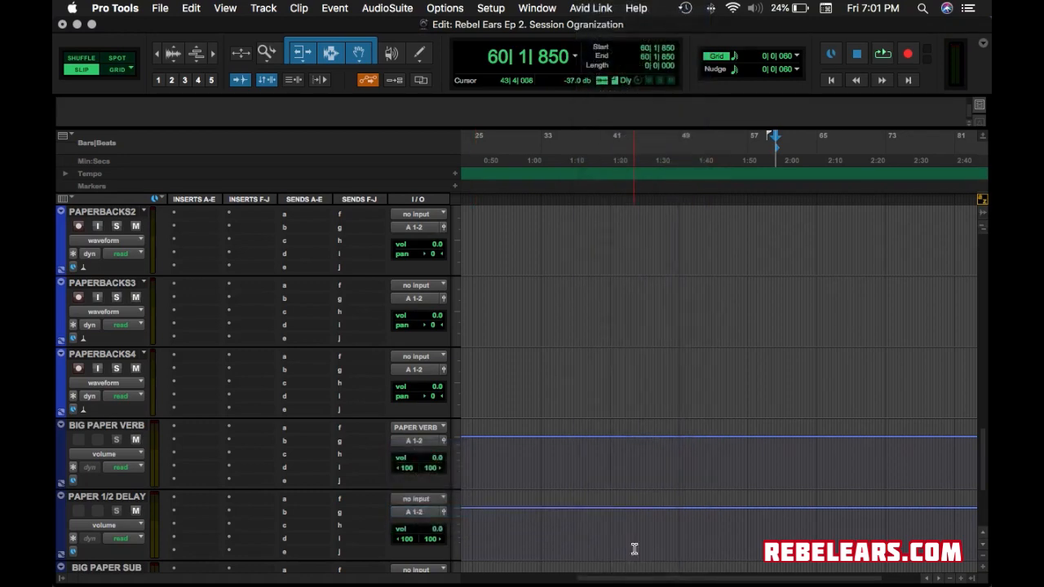
Rename Bus 87-88 to PAPER 1/2.
scroll(420, 499, down, 2)
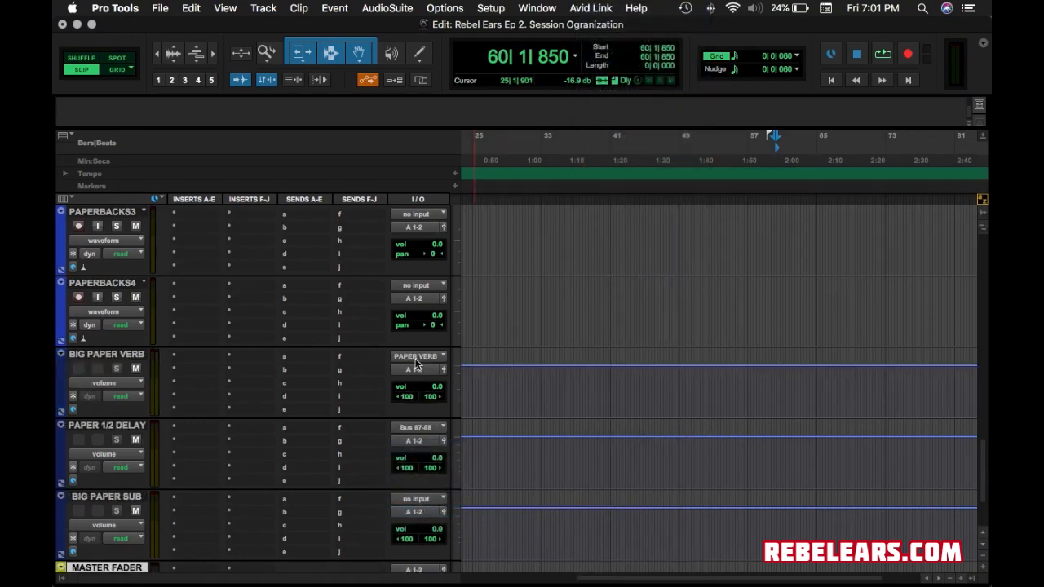
right_click(427, 430)
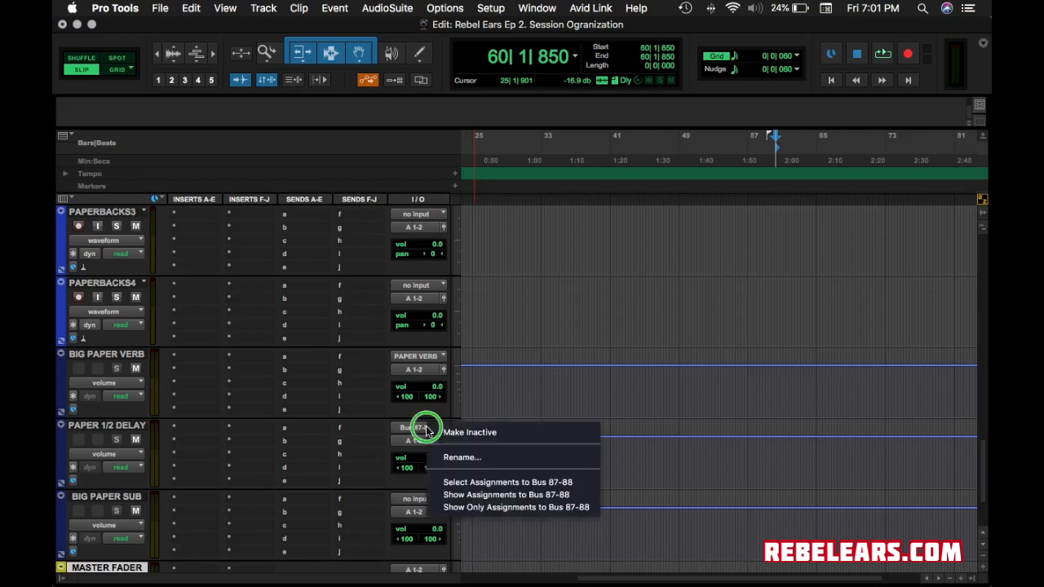
click(483, 461)
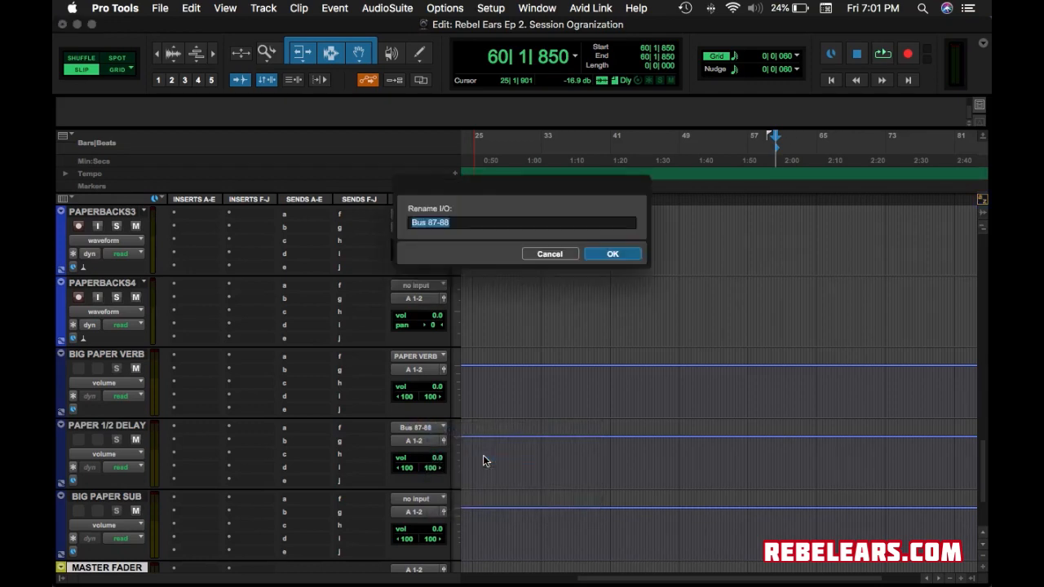
text(PAPER 1/2)
click(612, 253)
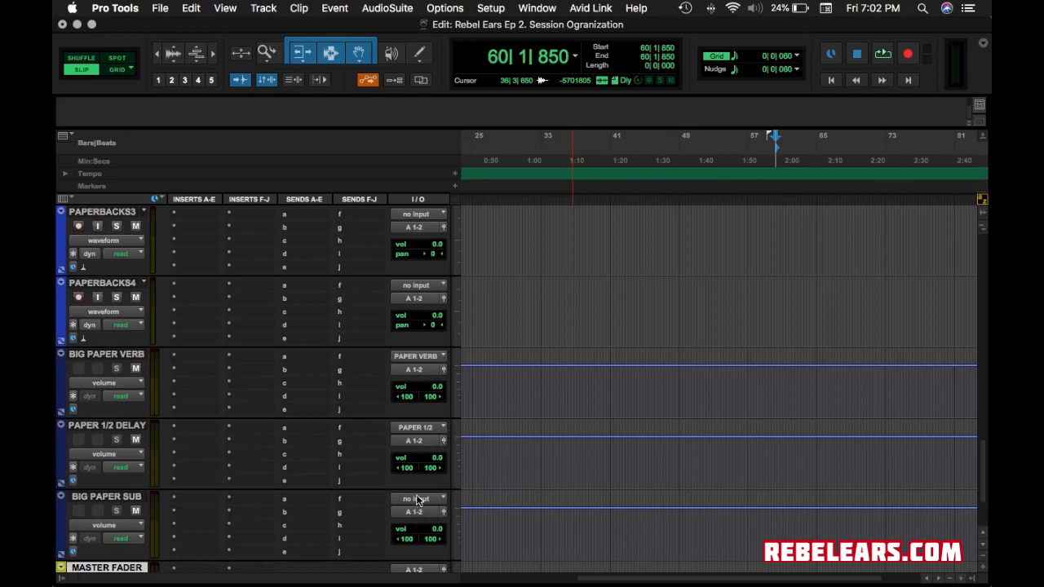
click(418, 499)
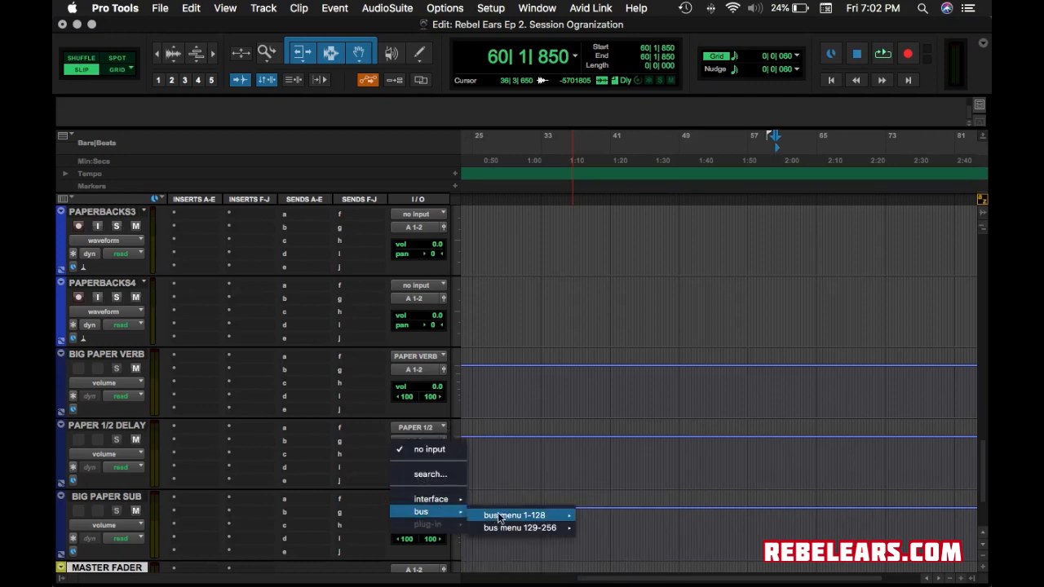
Route Bus 29-30 into BIG PAPER SUB and rename that bus PAPER SUB.
mouse_move(499, 515)
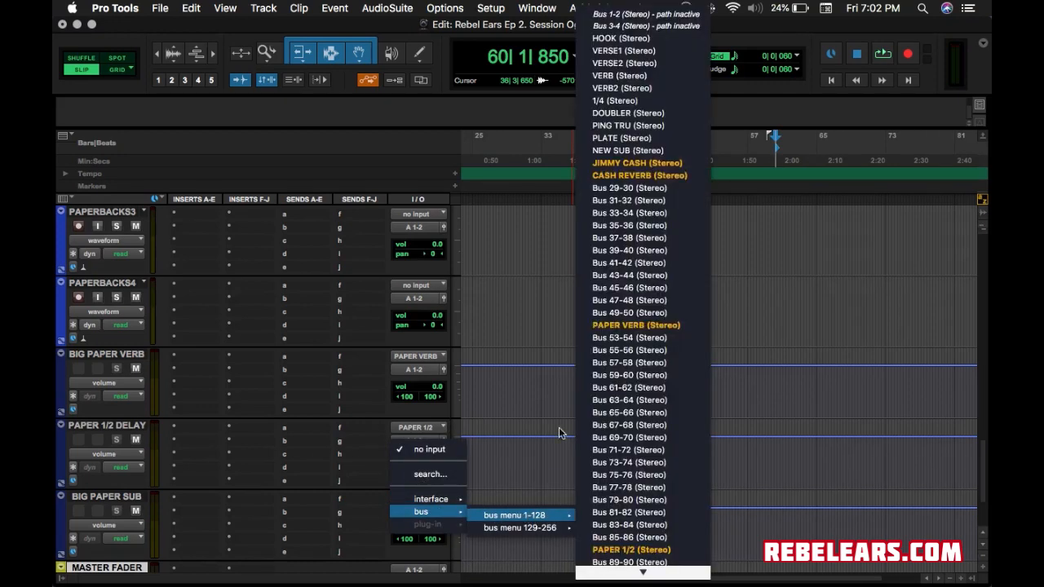
click(622, 193)
right_click(424, 500)
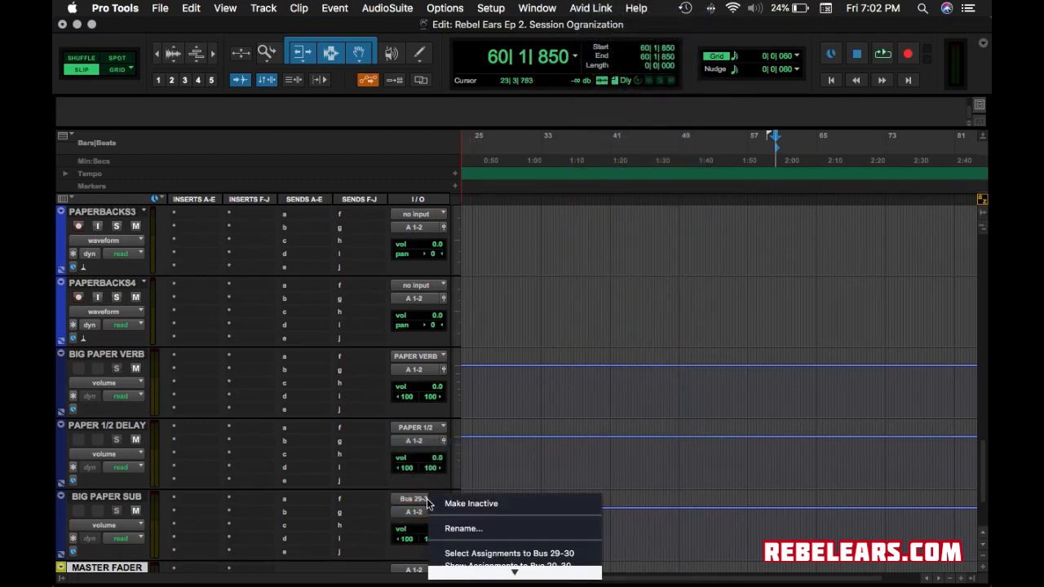
click(479, 527)
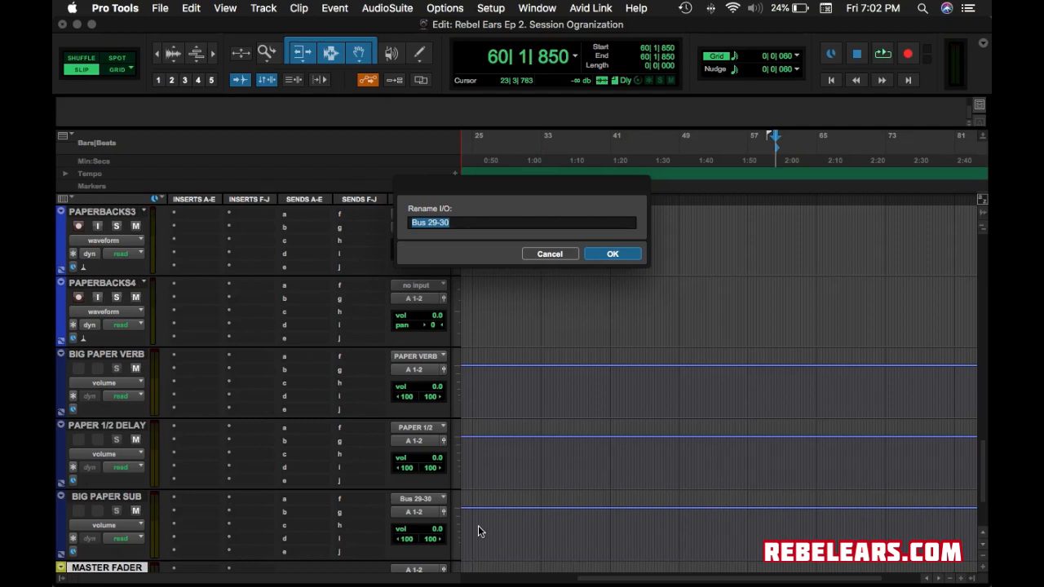
text(PAPER SUB)
key(Return)
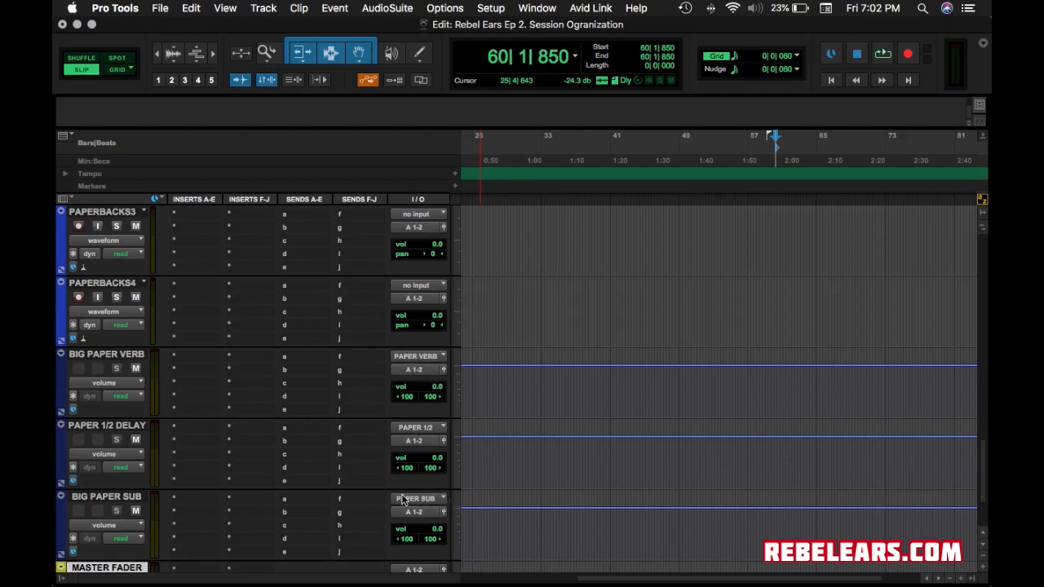
scroll(335, 425, up, 15)
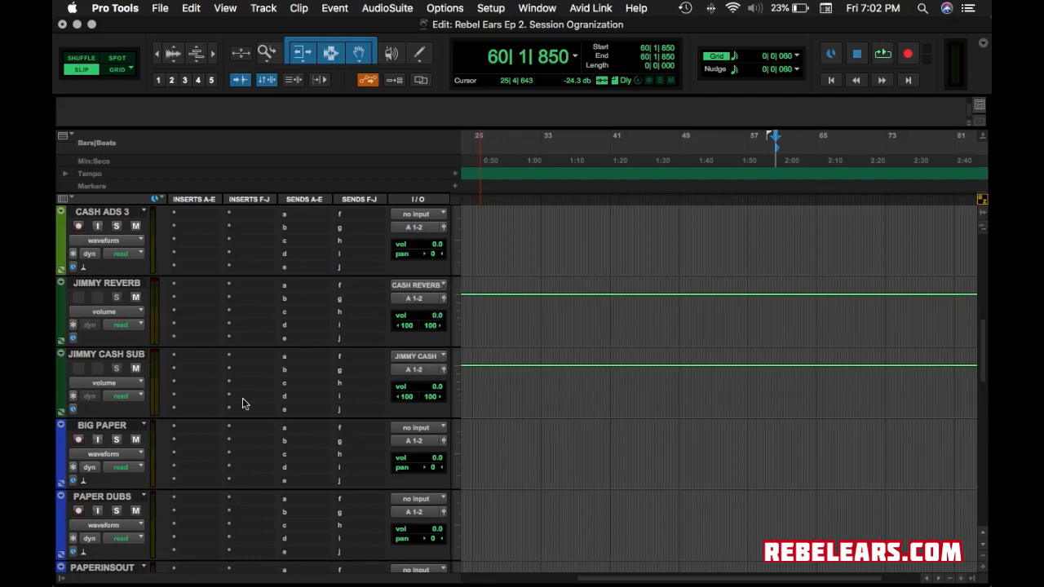
scroll(242, 403, up, 5)
click(110, 286)
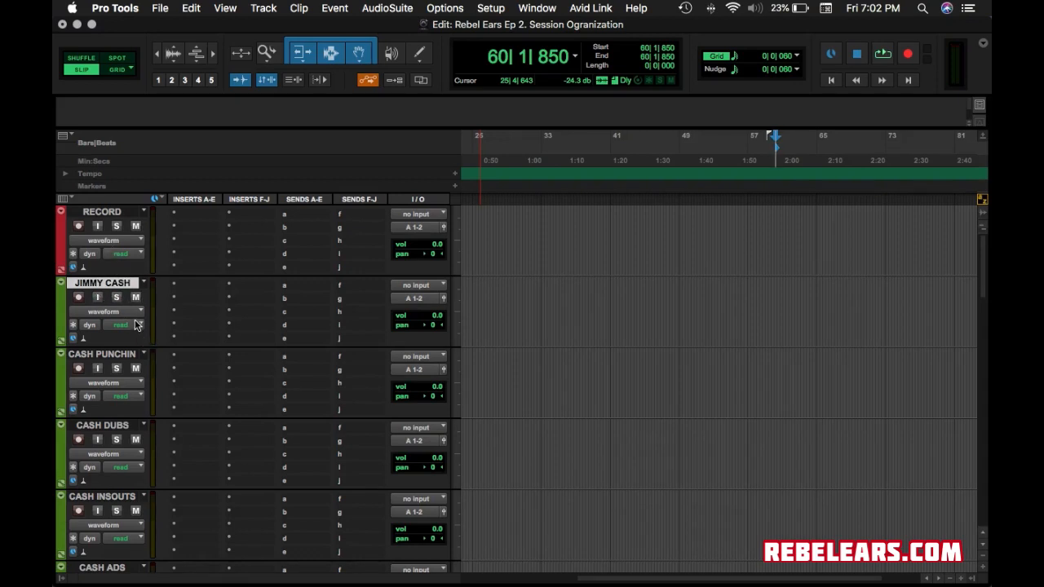
scroll(137, 325, down, 2)
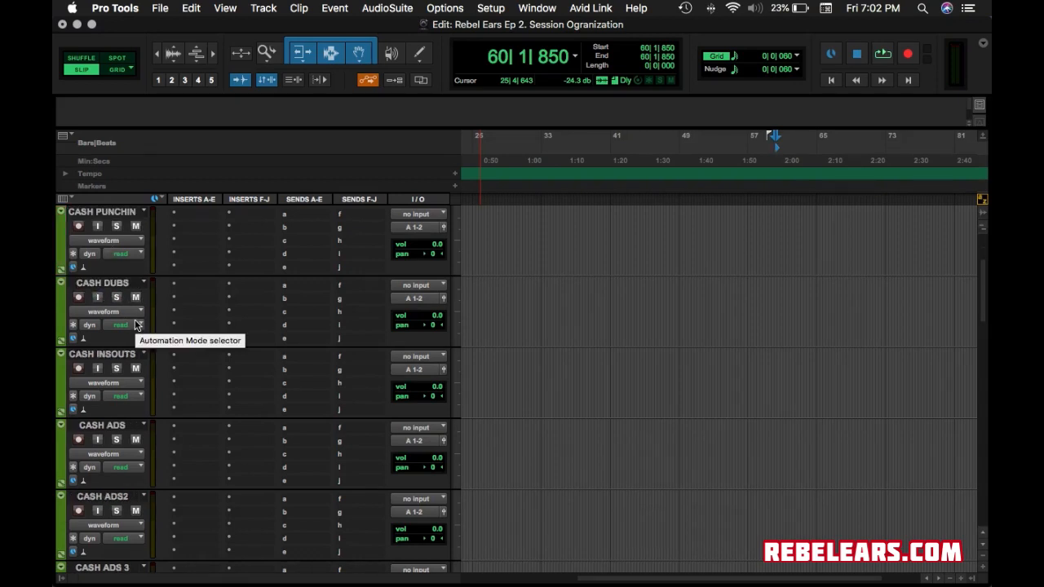
scroll(137, 324, down, 1)
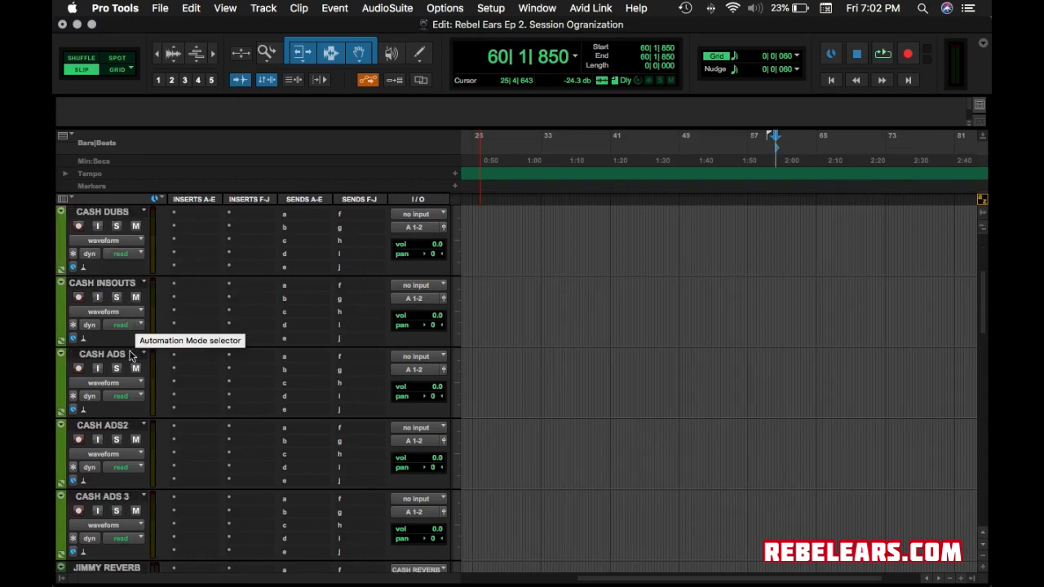
shift+click(115, 499)
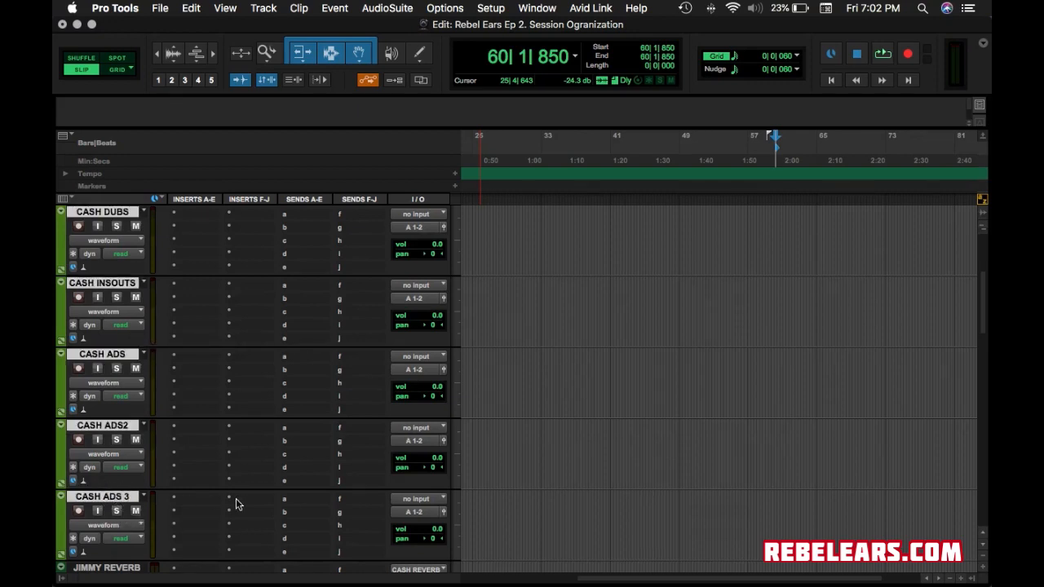
scroll(284, 504, down, 2)
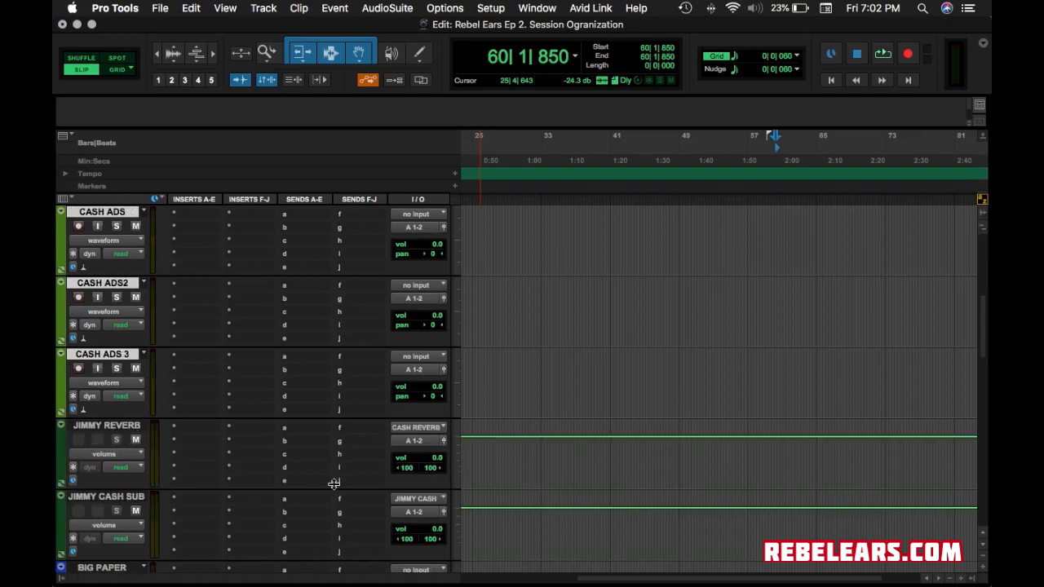
click(428, 515)
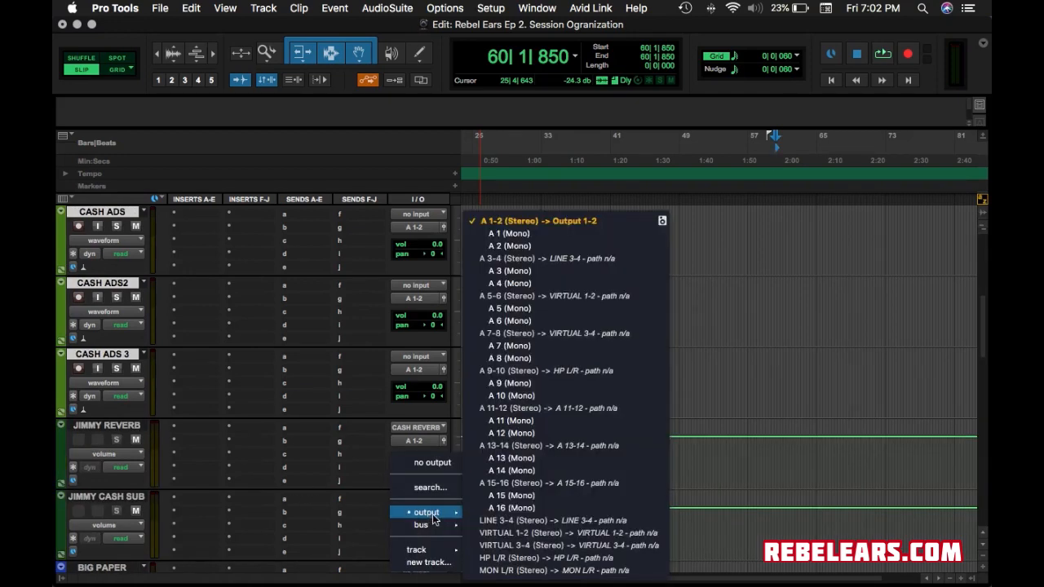
mouse_move(434, 531)
mouse_move(528, 530)
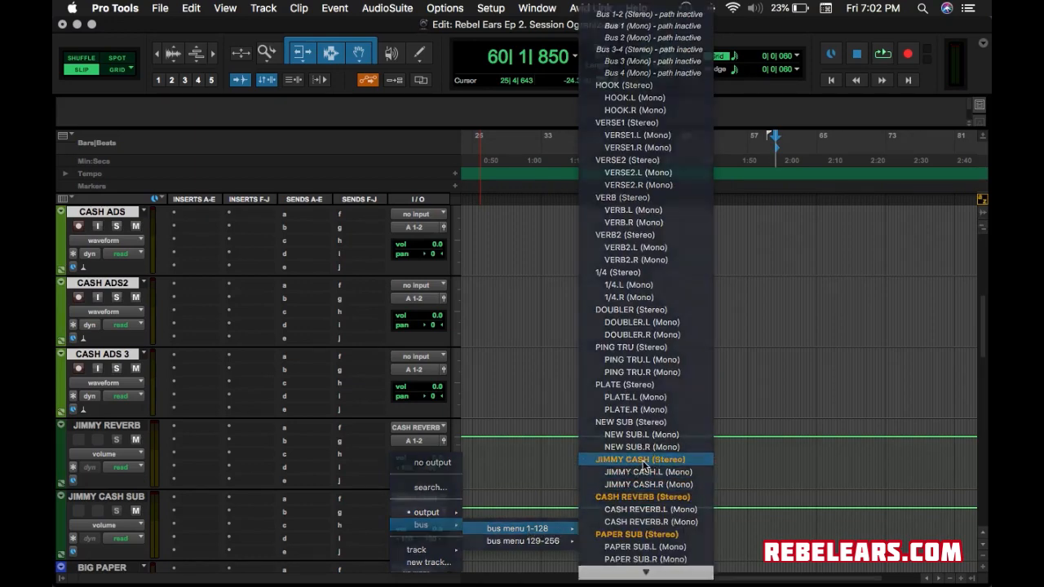
click(645, 460)
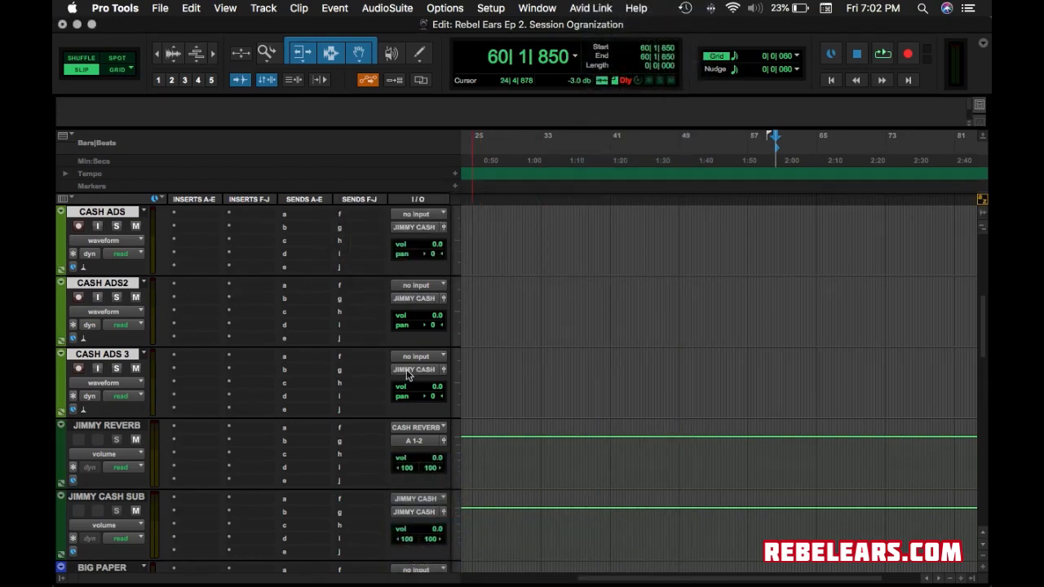
click(423, 514)
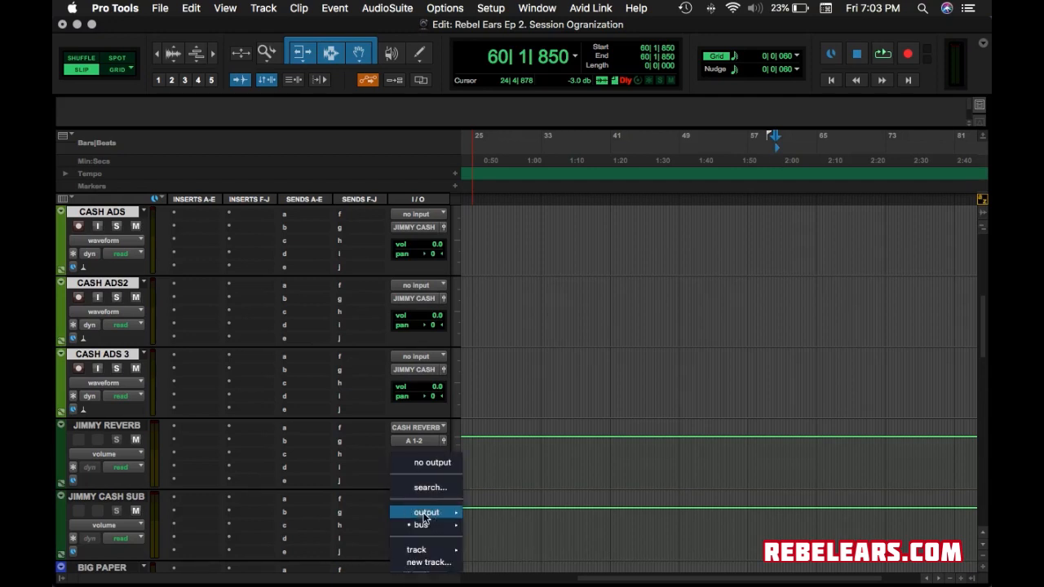
mouse_move(421, 525)
mouse_move(481, 530)
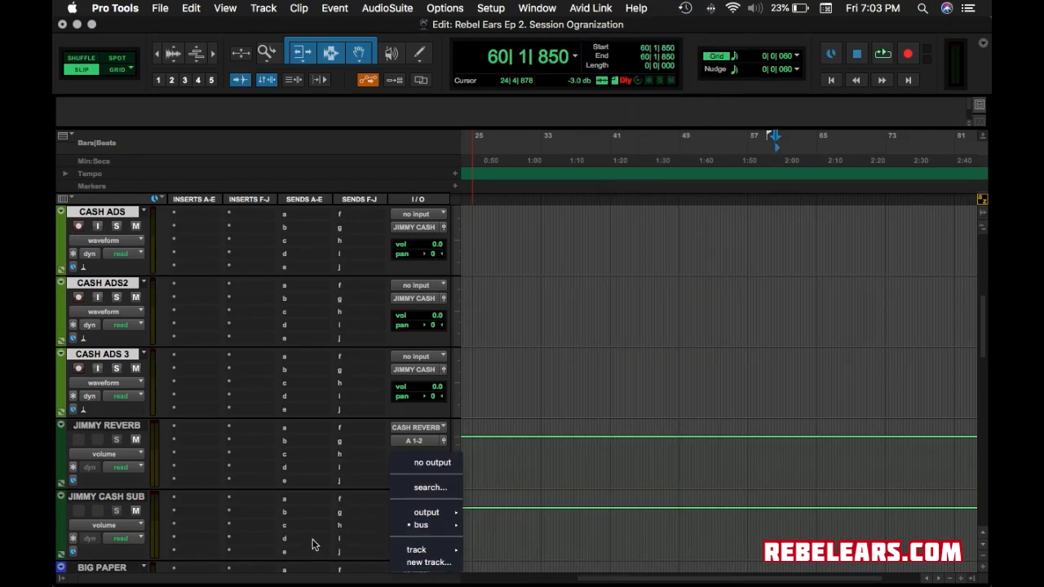
click(522, 221)
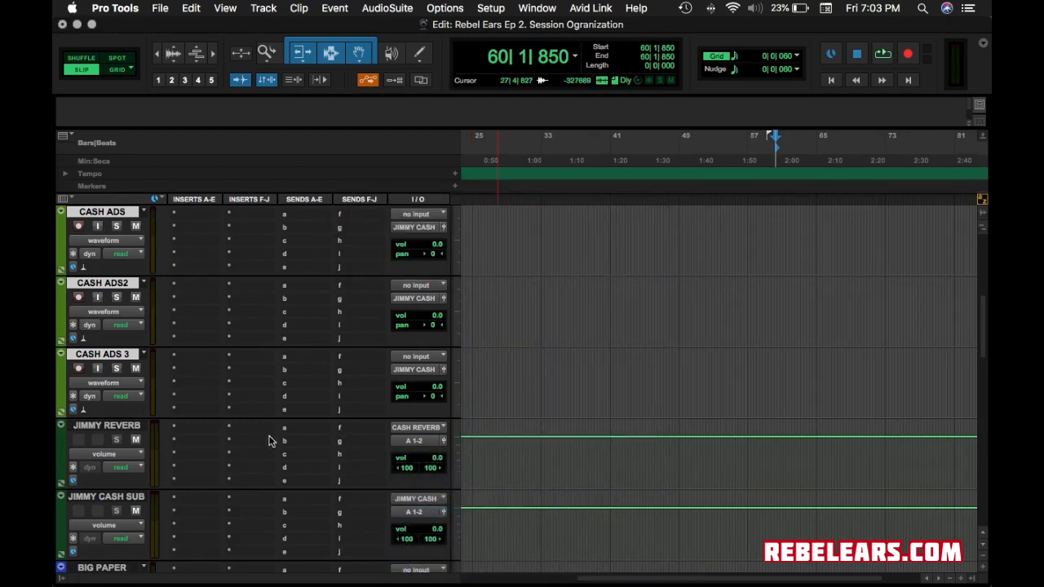
scroll(174, 328, up, 3)
scroll(174, 329, up, 1)
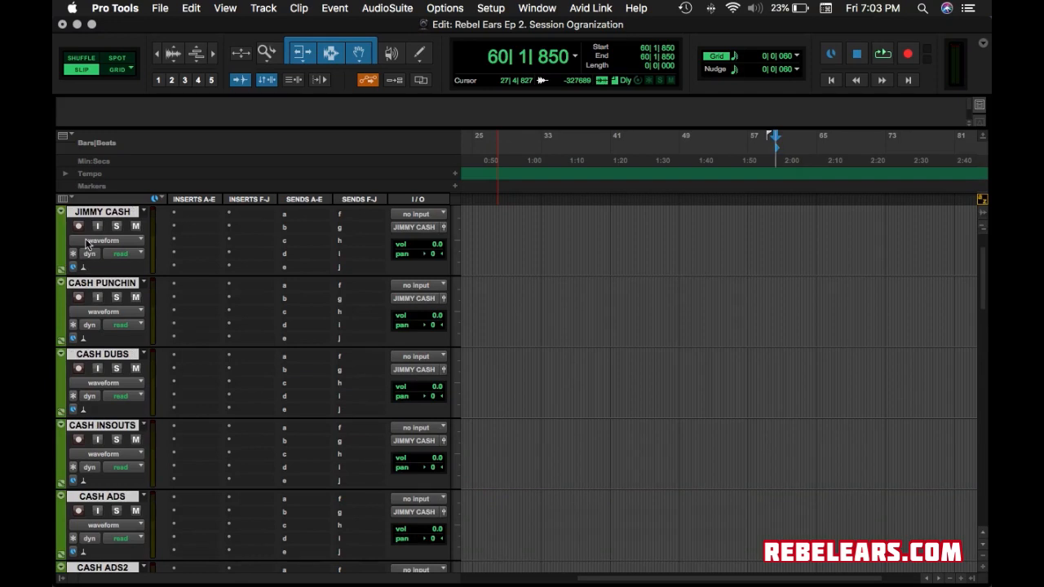
scroll(100, 240, up, 1)
scroll(114, 257, down, 7)
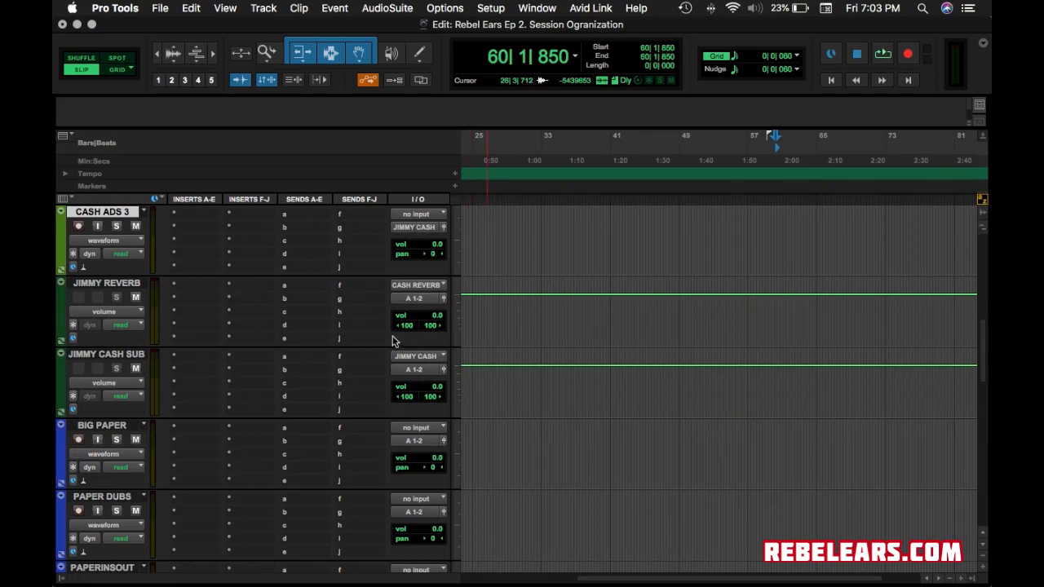
scroll(323, 337, up, 5)
scroll(323, 336, up, 1)
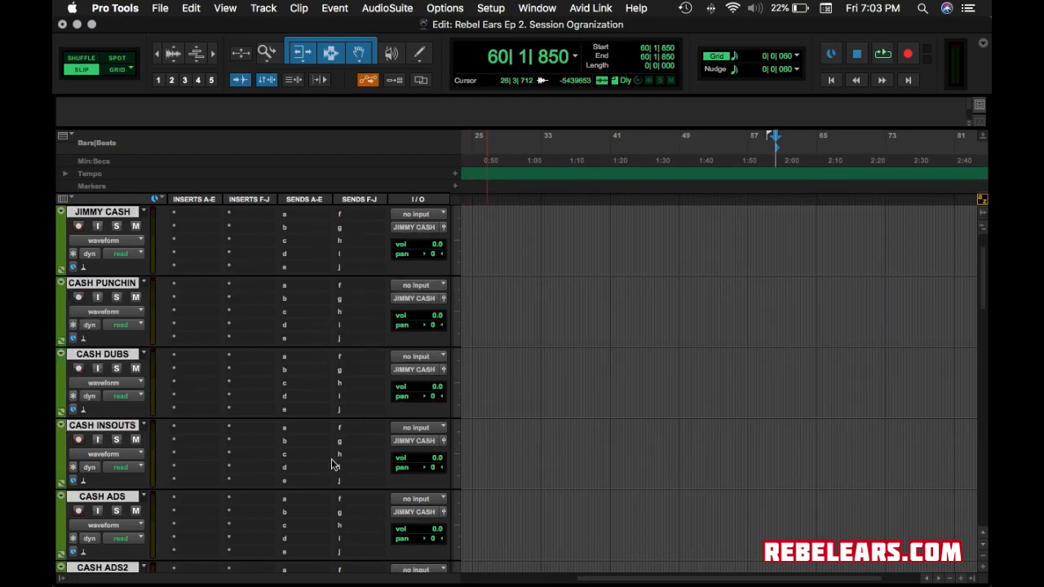
Add a CASH REVERB send on CASH INSOUTS and raise its send level.
click(302, 310)
click(199, 455)
click(298, 427)
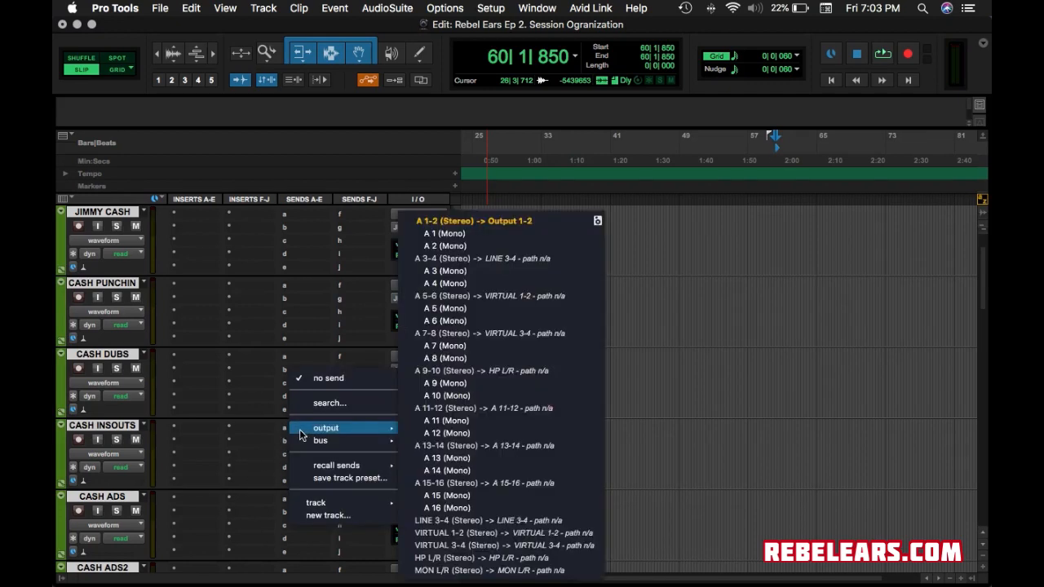
mouse_move(306, 443)
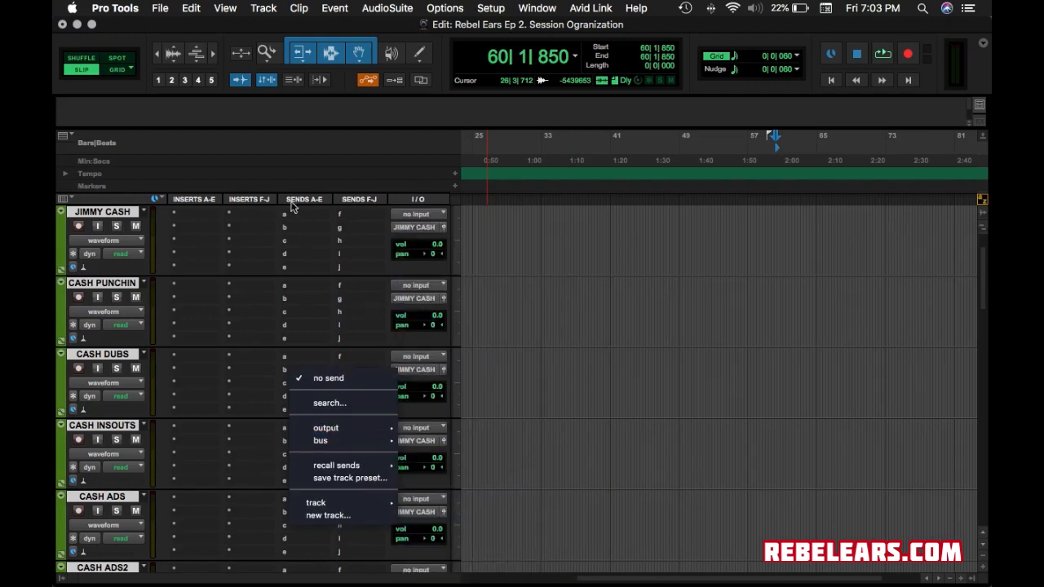
mouse_move(451, 446)
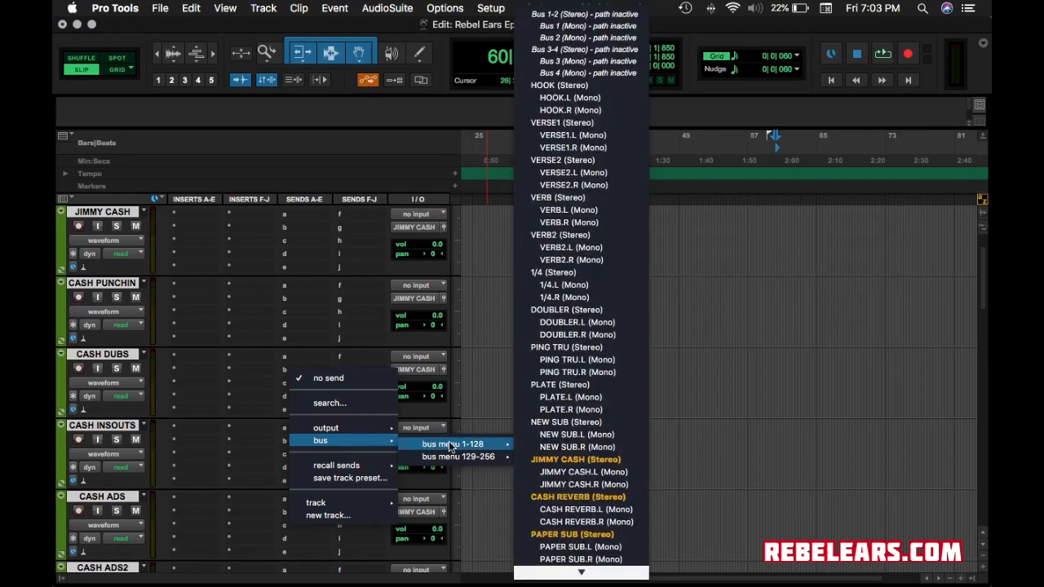
click(578, 497)
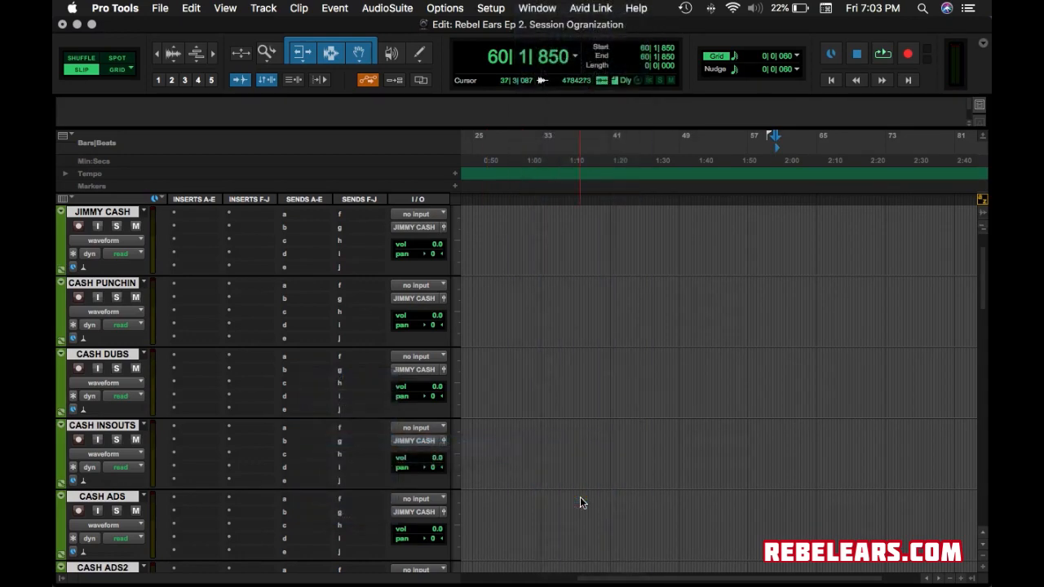
drag(607, 474, 604, 354)
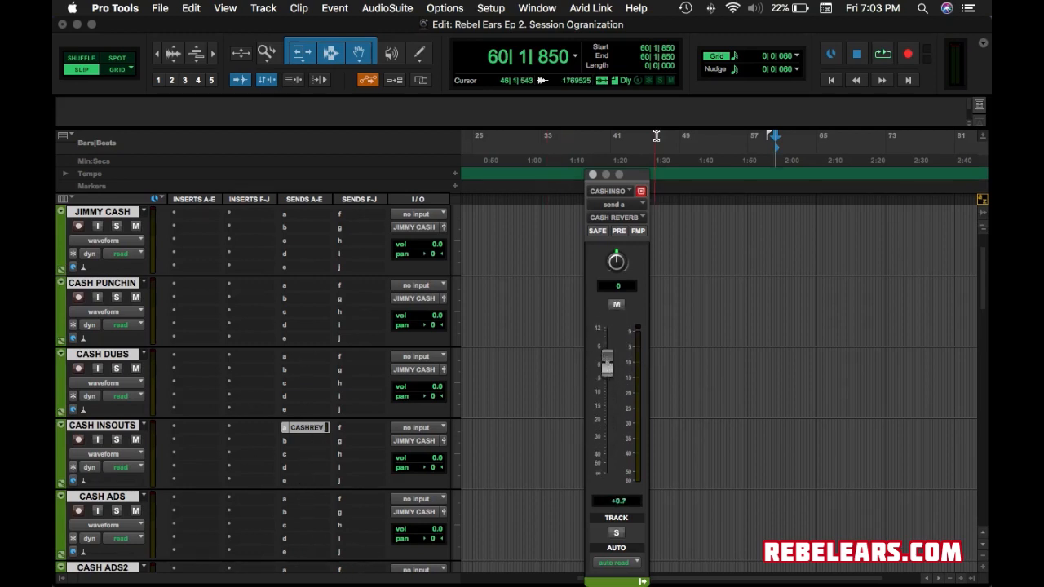
drag(591, 173, 595, 174)
click(596, 177)
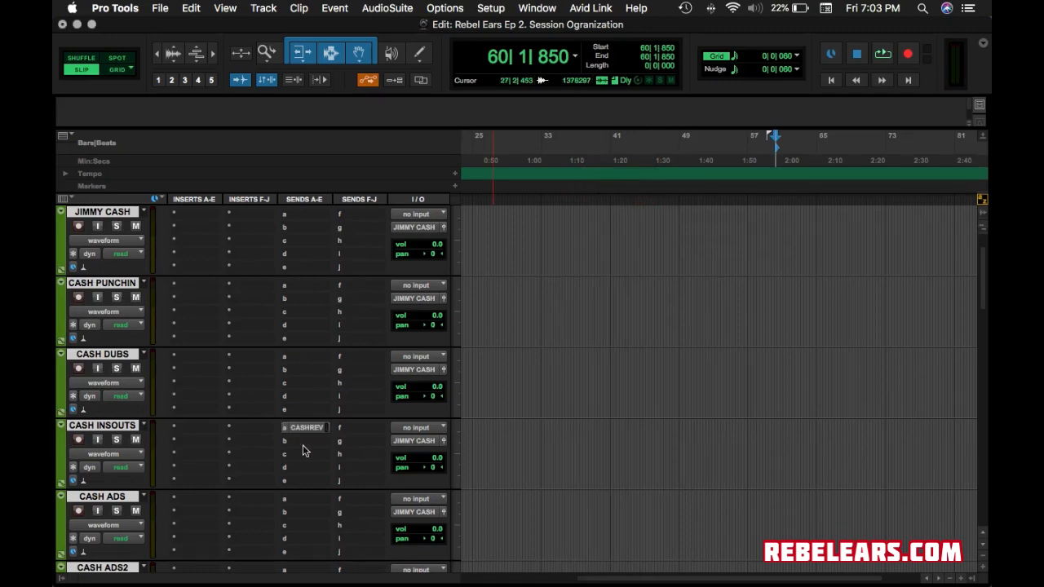
Add a CASH REVERB send on CASH ADS and set its send level.
click(302, 500)
mouse_move(377, 514)
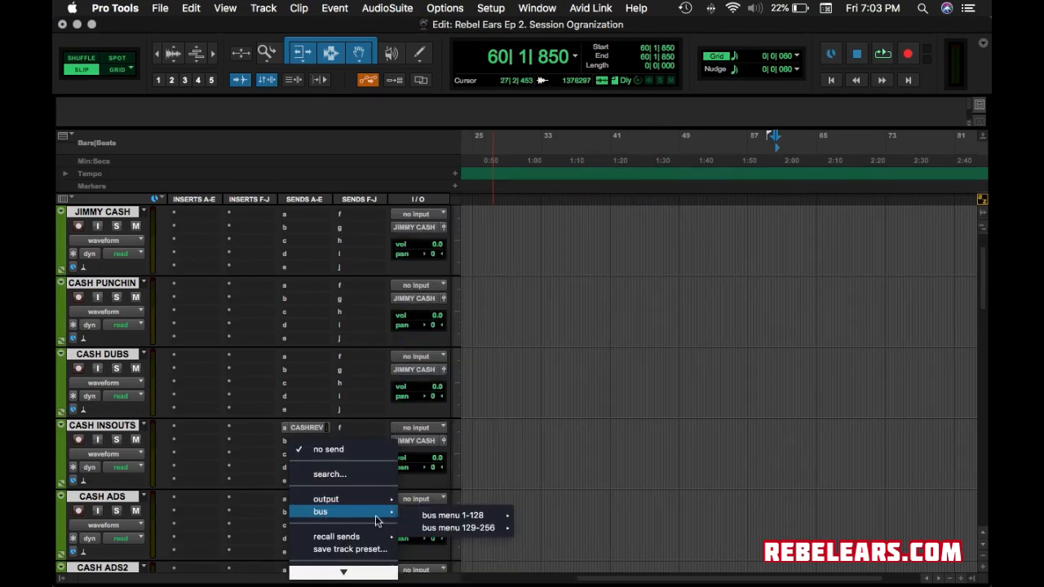
mouse_move(456, 516)
click(573, 499)
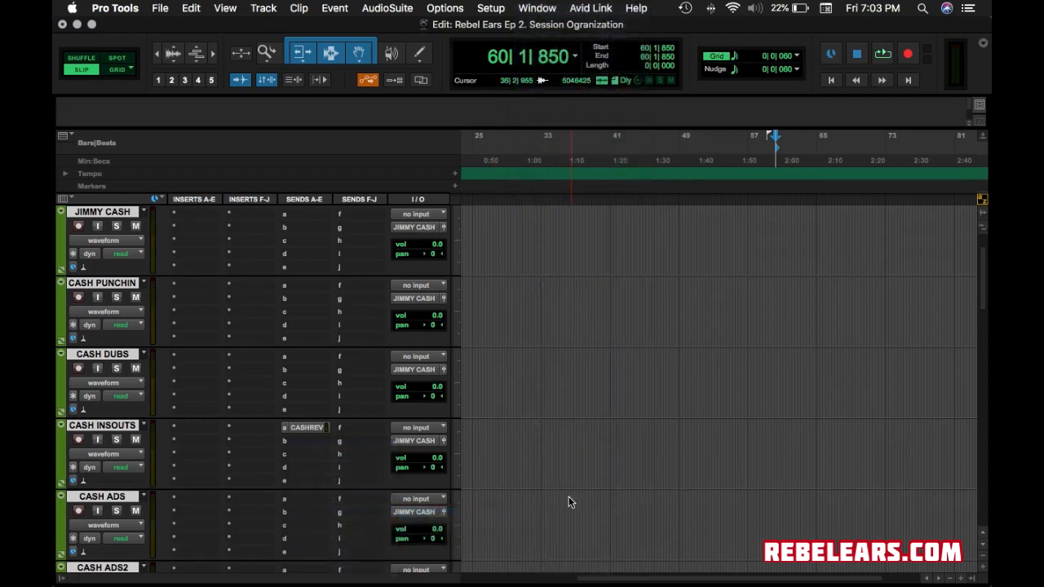
drag(612, 480, 610, 422)
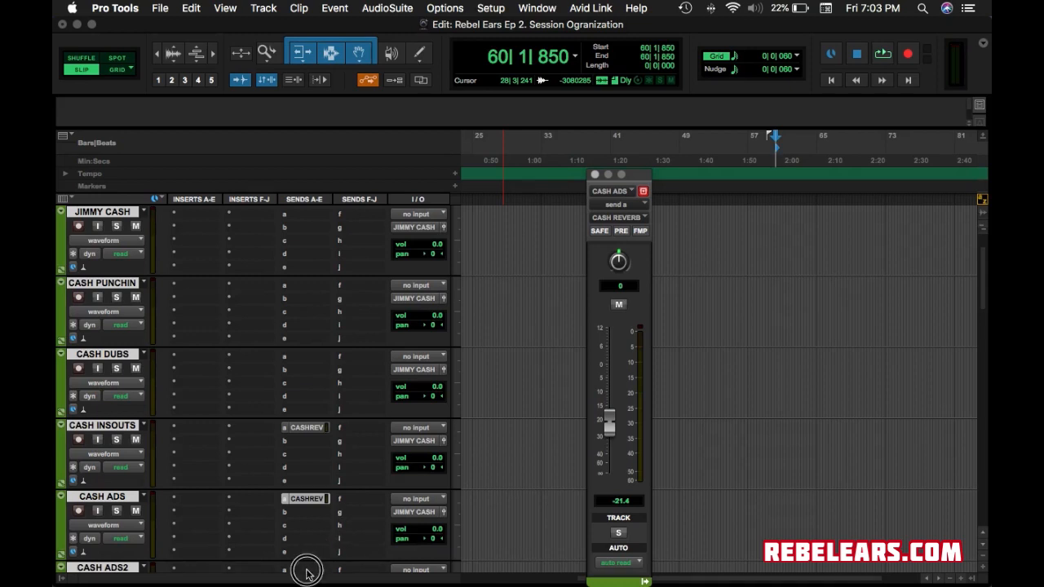
Add a CASH REVERB send on CASH ADS2 and raise its send level.
click(310, 568)
mouse_move(359, 560)
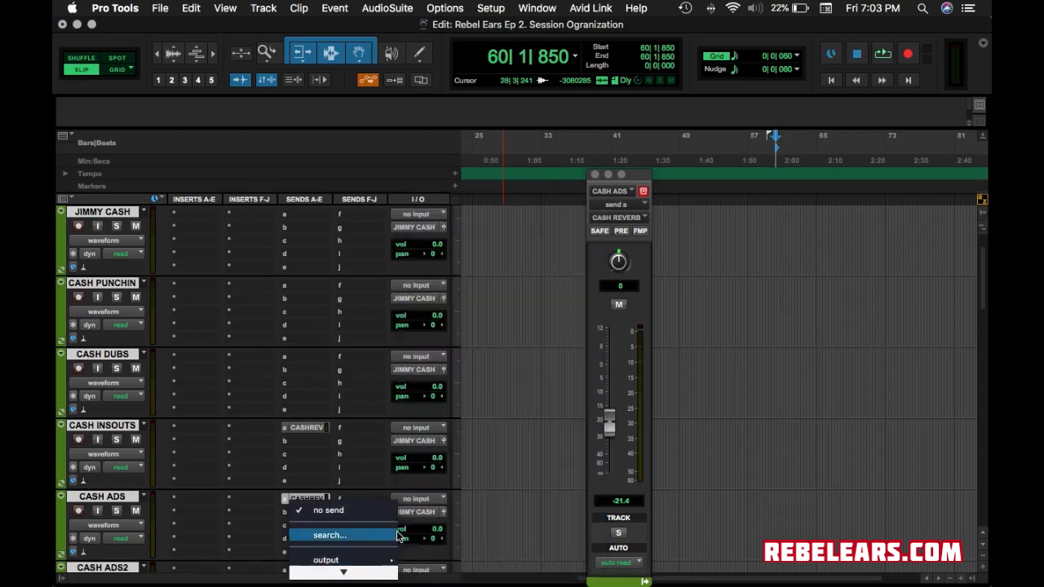
click(231, 436)
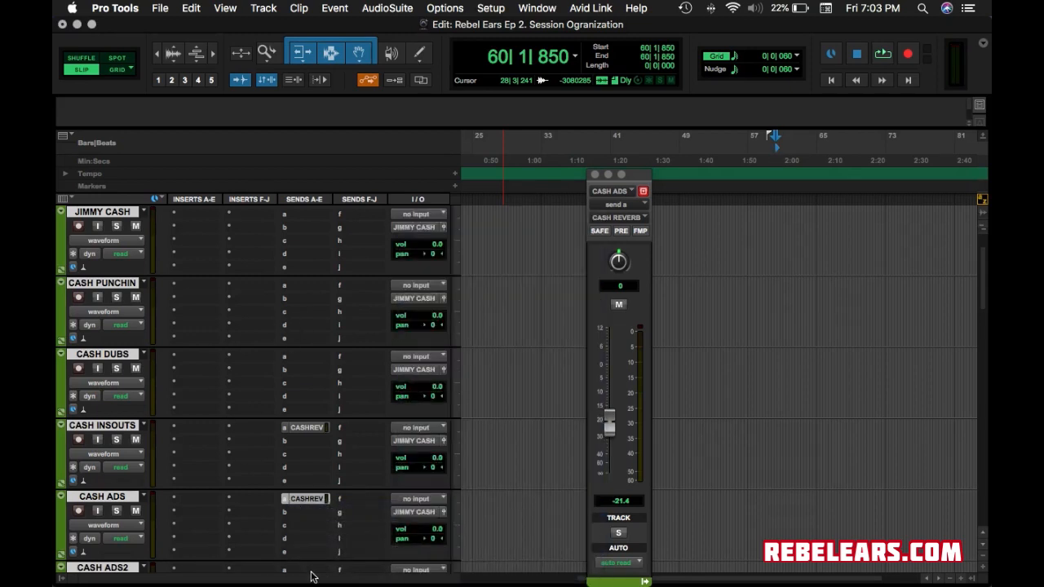
click(311, 571)
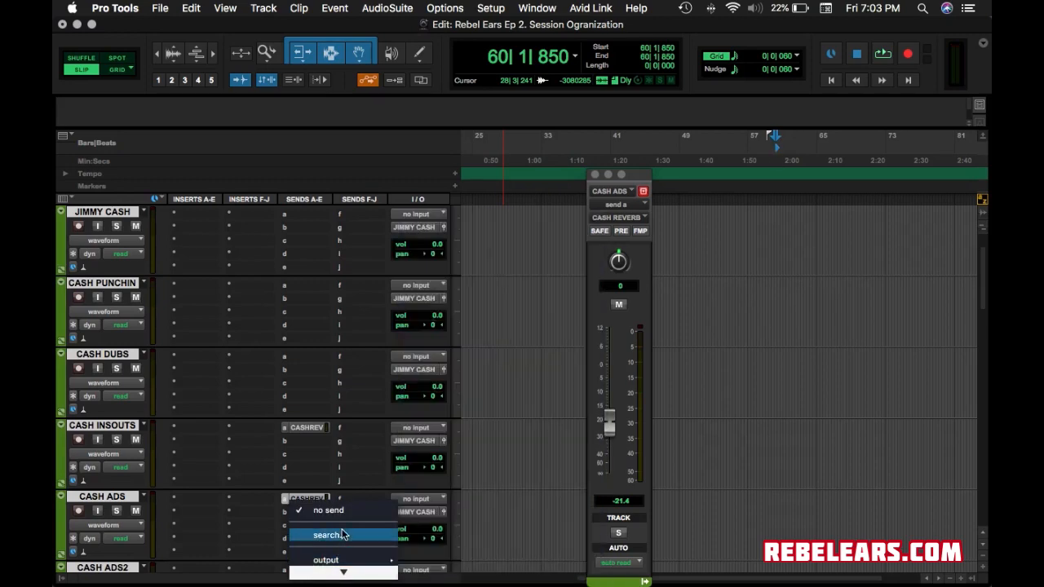
mouse_move(343, 532)
mouse_move(440, 545)
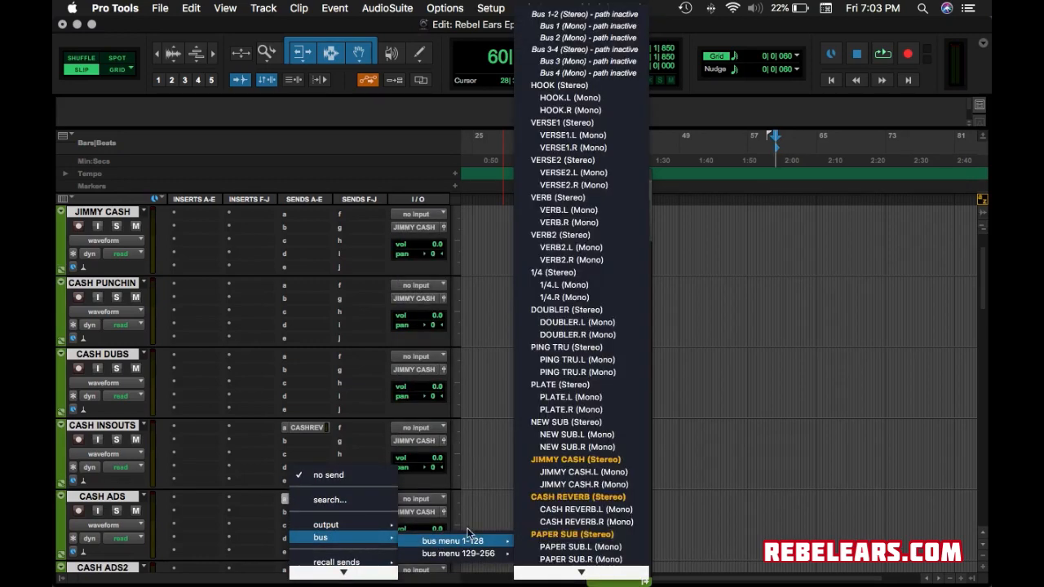
click(557, 497)
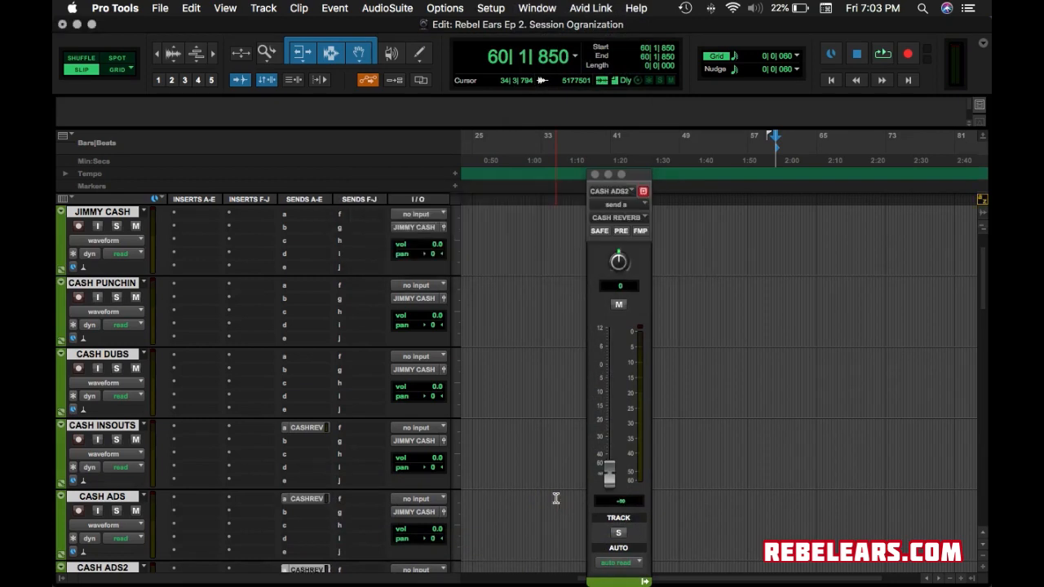
drag(607, 473, 604, 410)
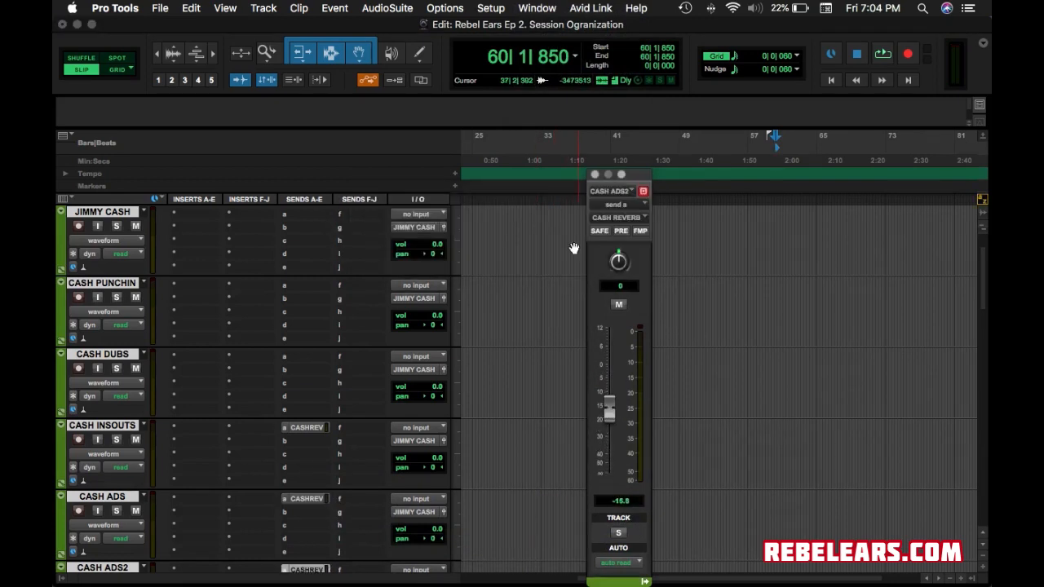
click(594, 174)
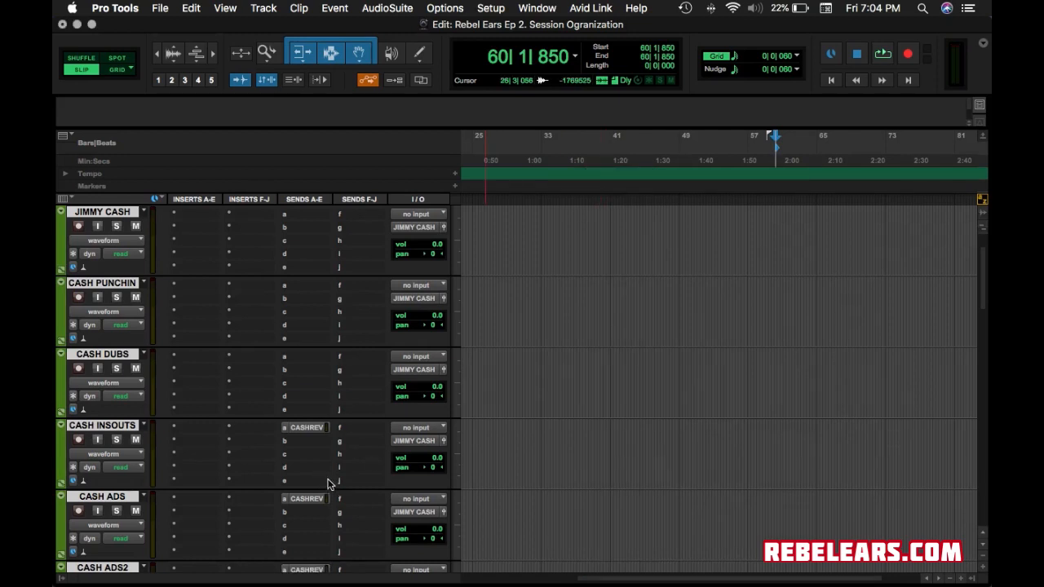
scroll(302, 493, down, 4)
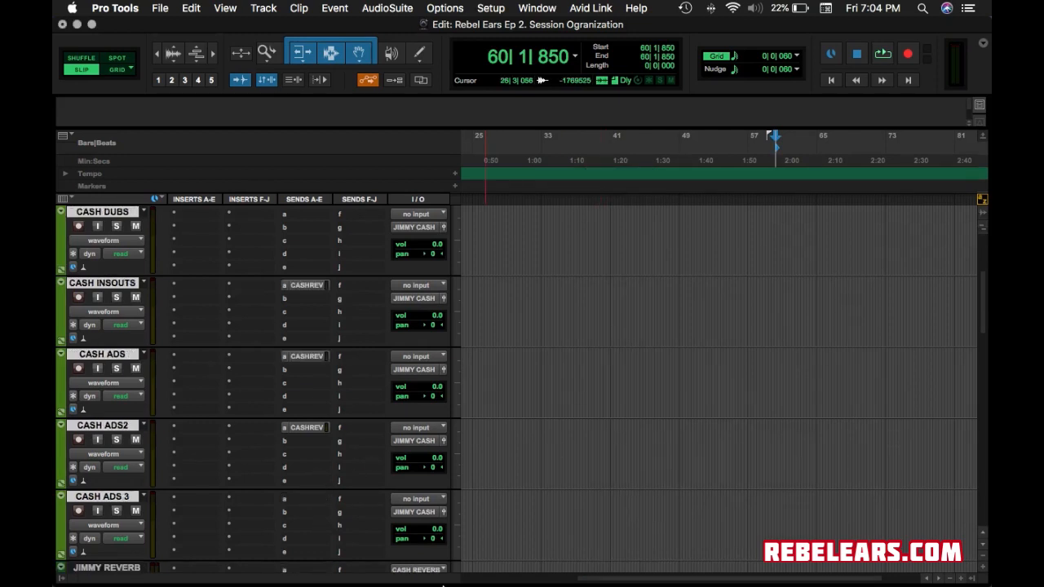
key(space)
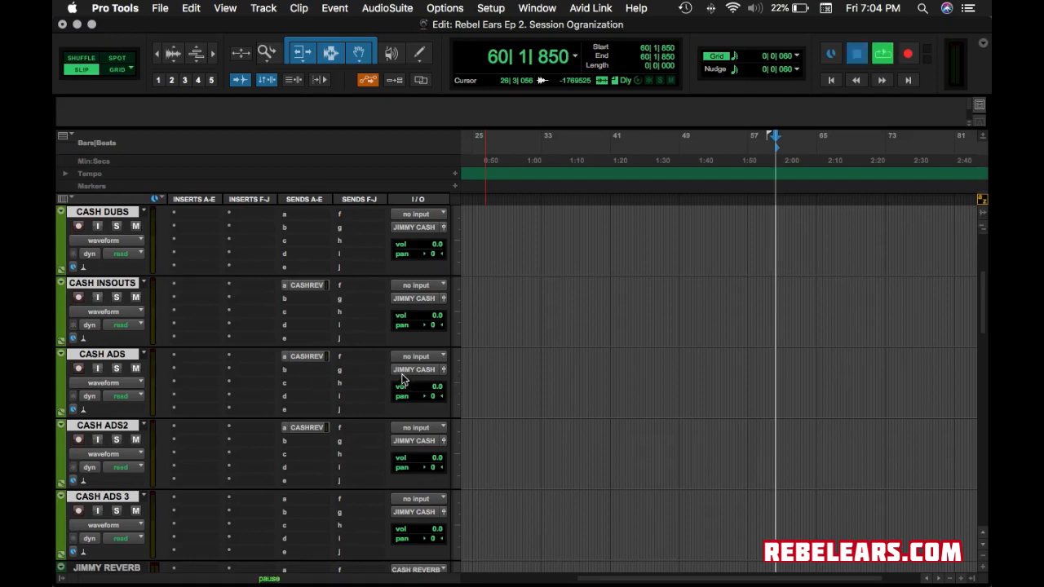
click(646, 268)
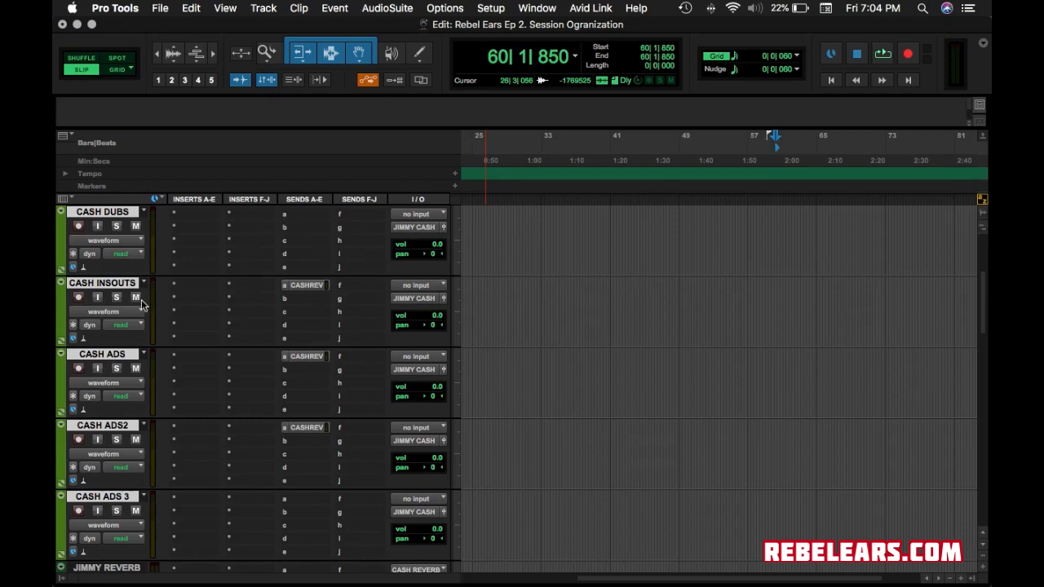
scroll(261, 449, down, 3)
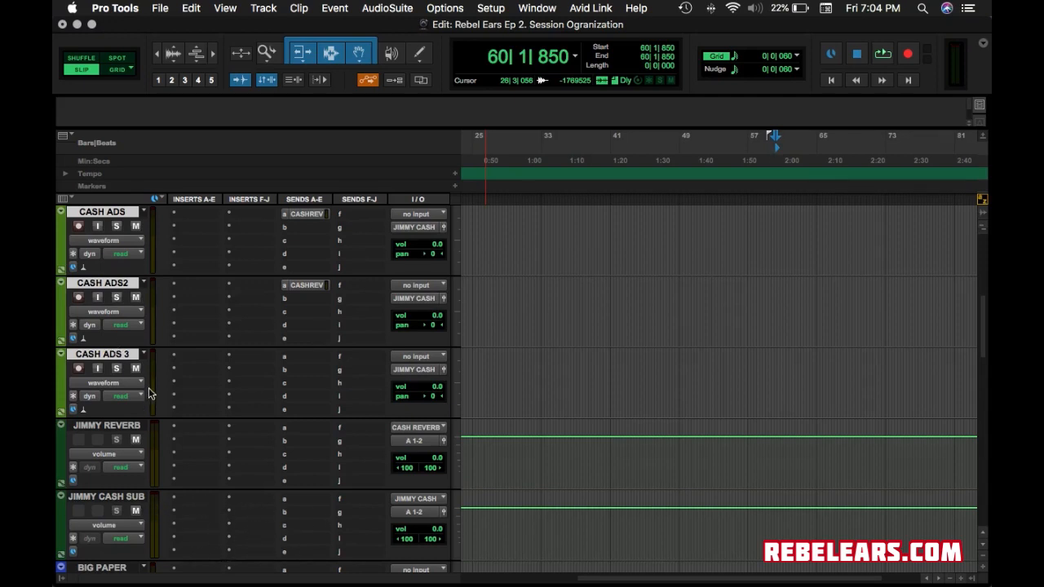
scroll(141, 351, down, 4)
scroll(141, 344, up, 7)
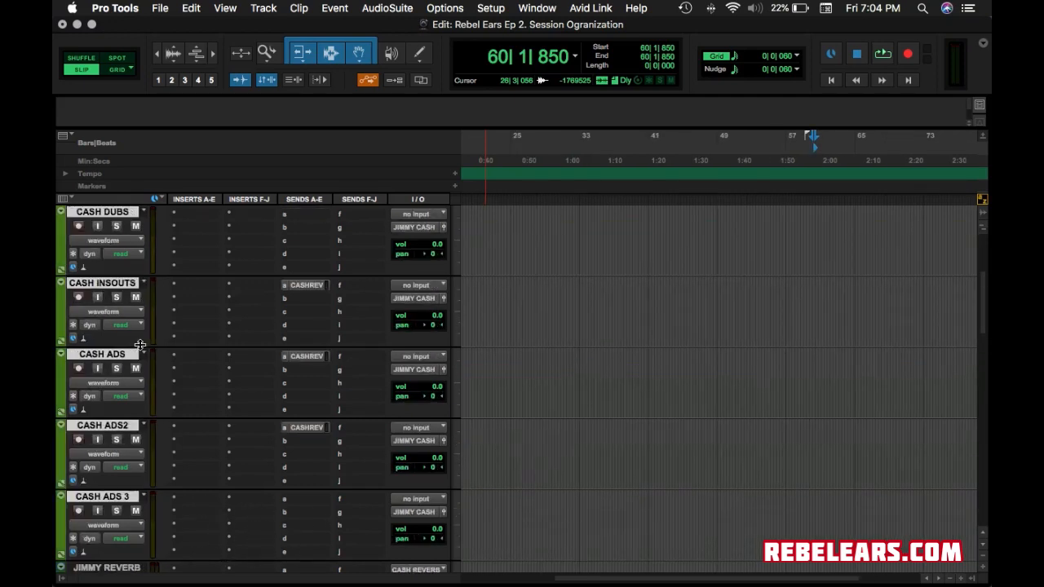
scroll(141, 344, up, 4)
scroll(145, 352, down, 4)
scroll(144, 352, down, 2)
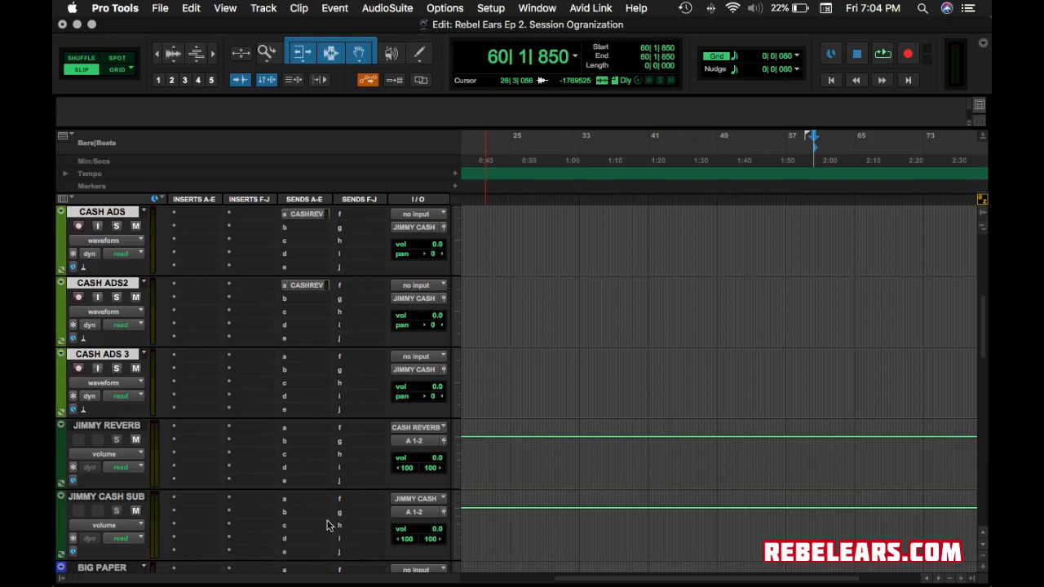
click(305, 503)
mouse_move(321, 511)
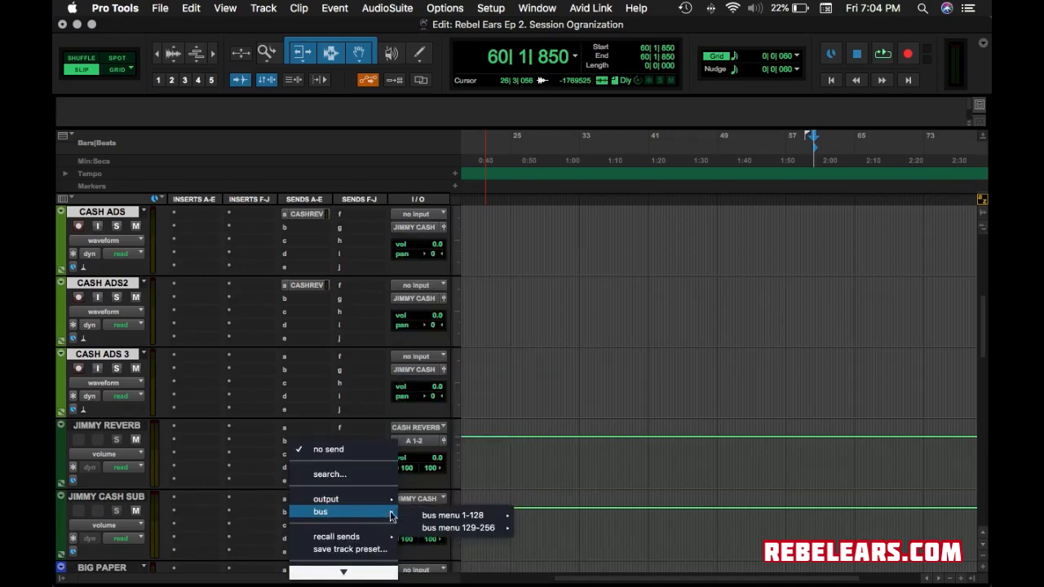
mouse_move(424, 514)
click(577, 500)
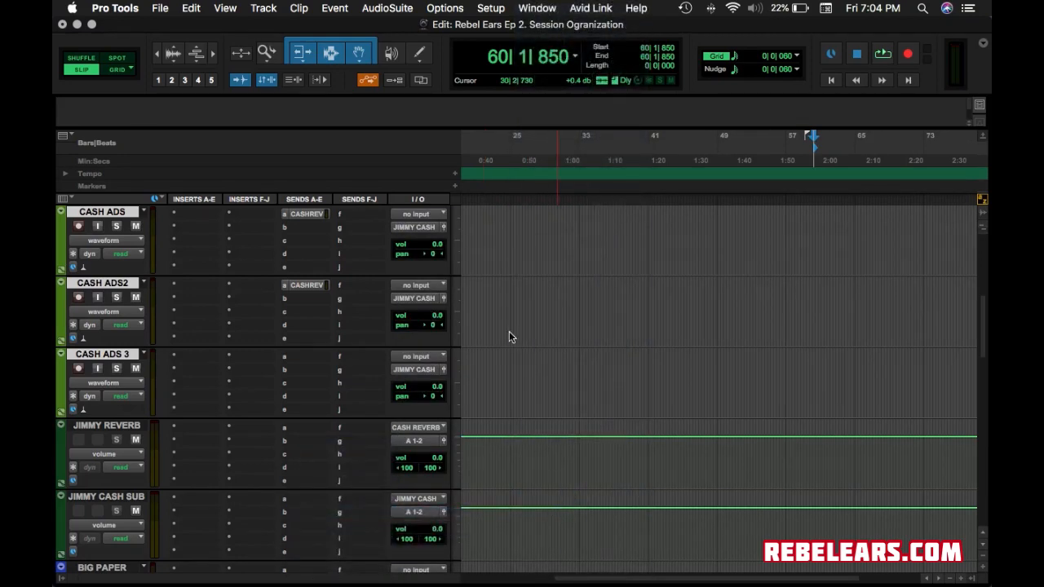
drag(611, 478, 616, 409)
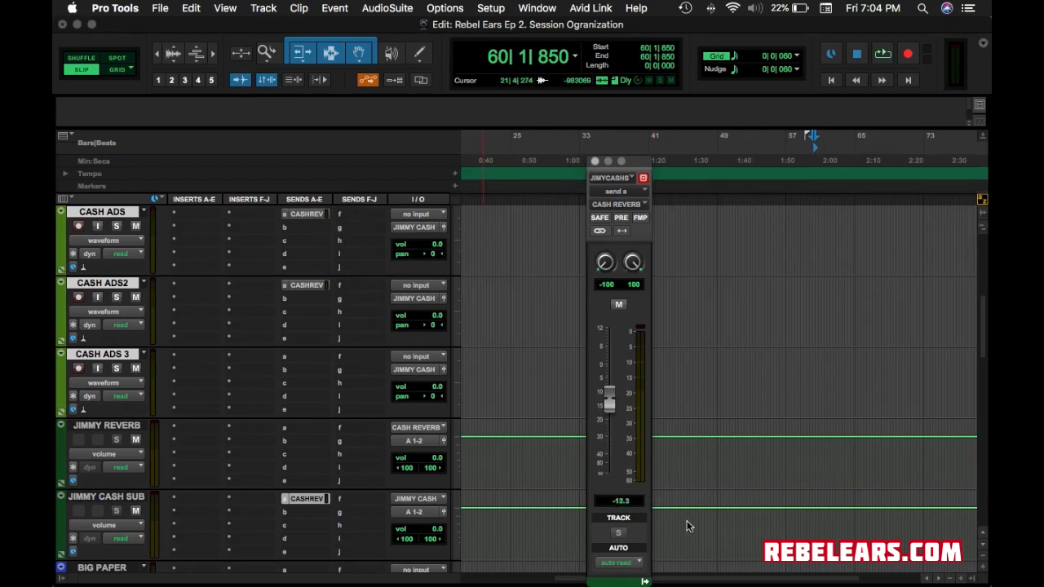
click(595, 162)
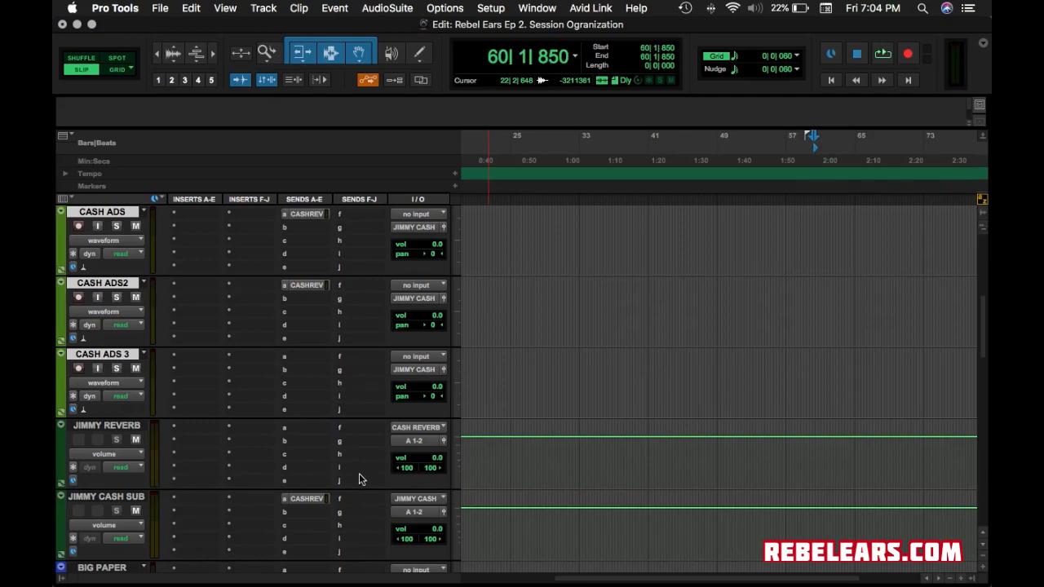
Select BIG PAPER through the four Paper Backs tracks and route their output to the PAPER SUB bus.
scroll(362, 480, down, 3)
scroll(326, 469, down, 1)
click(108, 284)
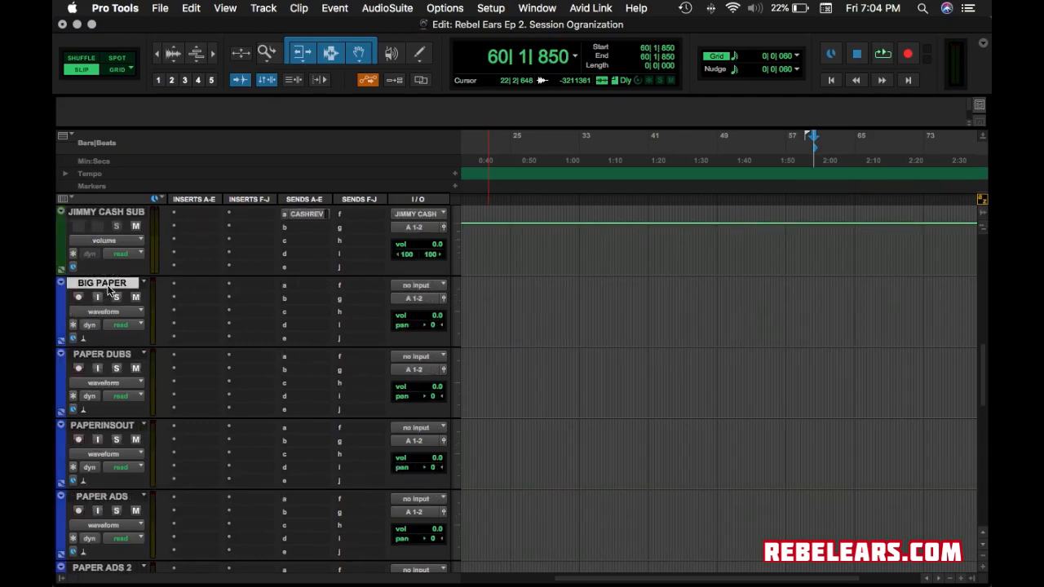
scroll(189, 354, down, 4)
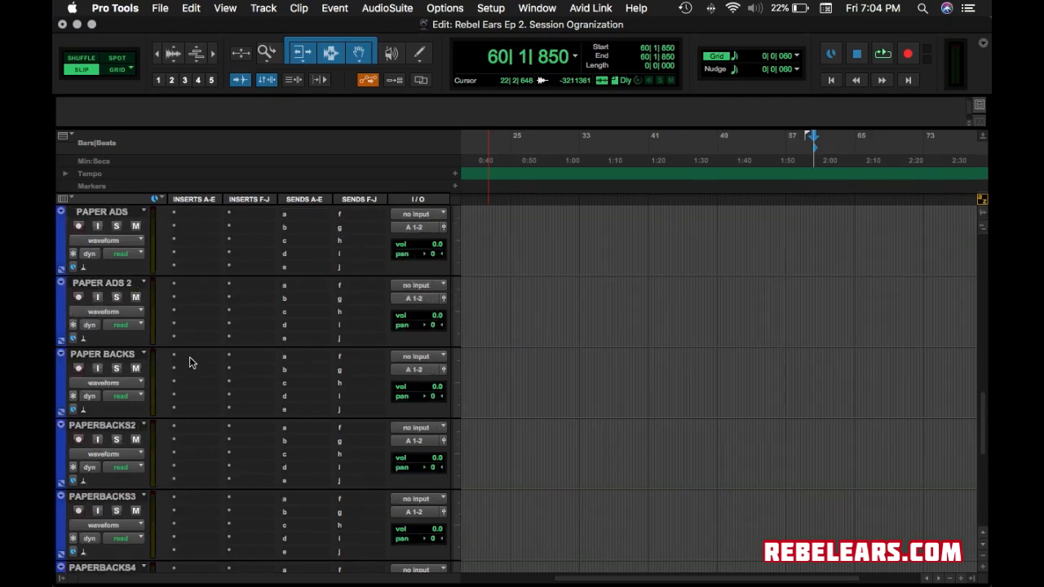
scroll(190, 361, down, 2)
shift+click(104, 425)
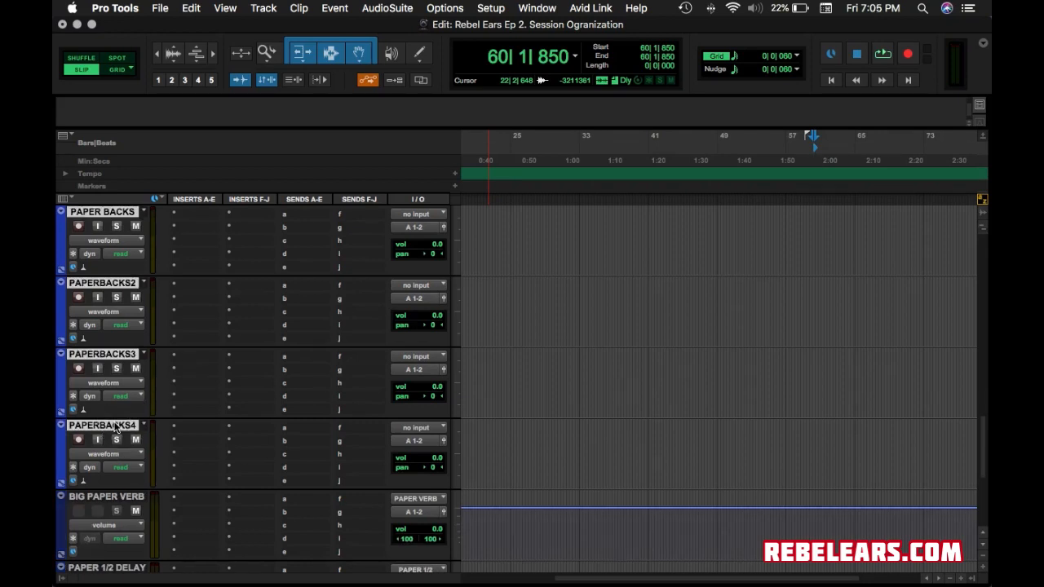
click(425, 442)
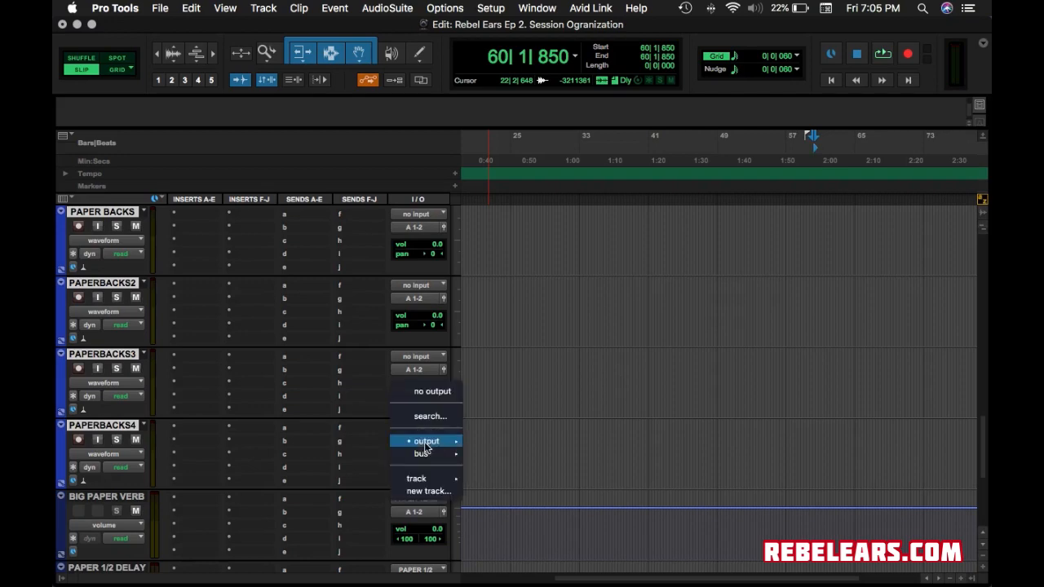
mouse_move(428, 442)
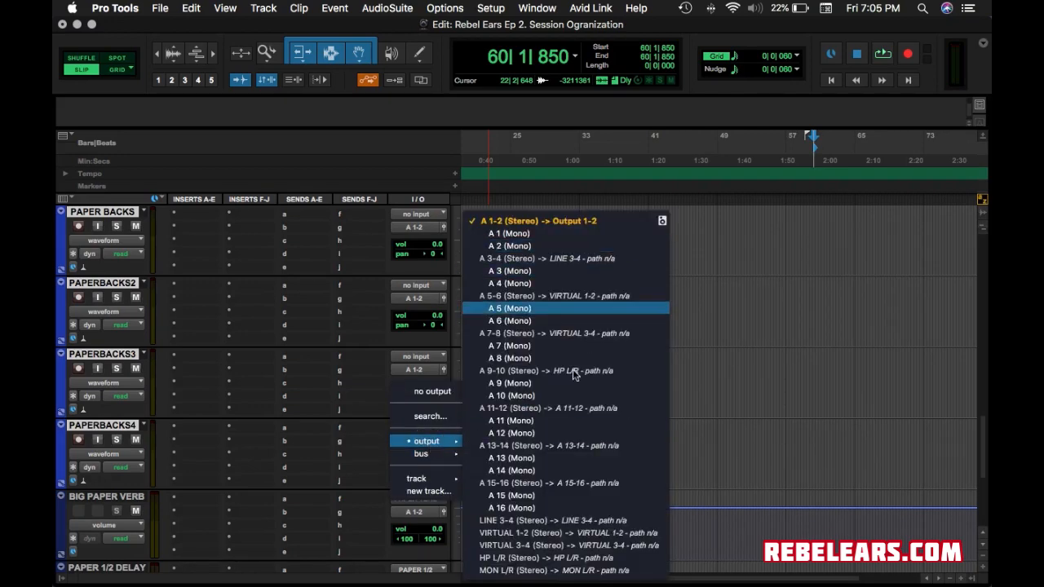
mouse_move(520, 459)
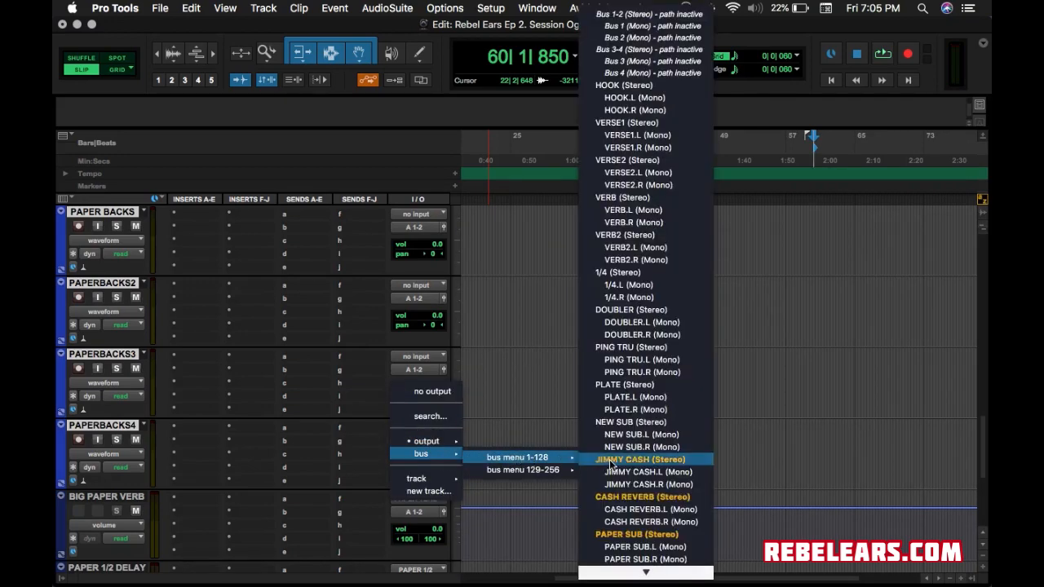
alt+shift+click(661, 538)
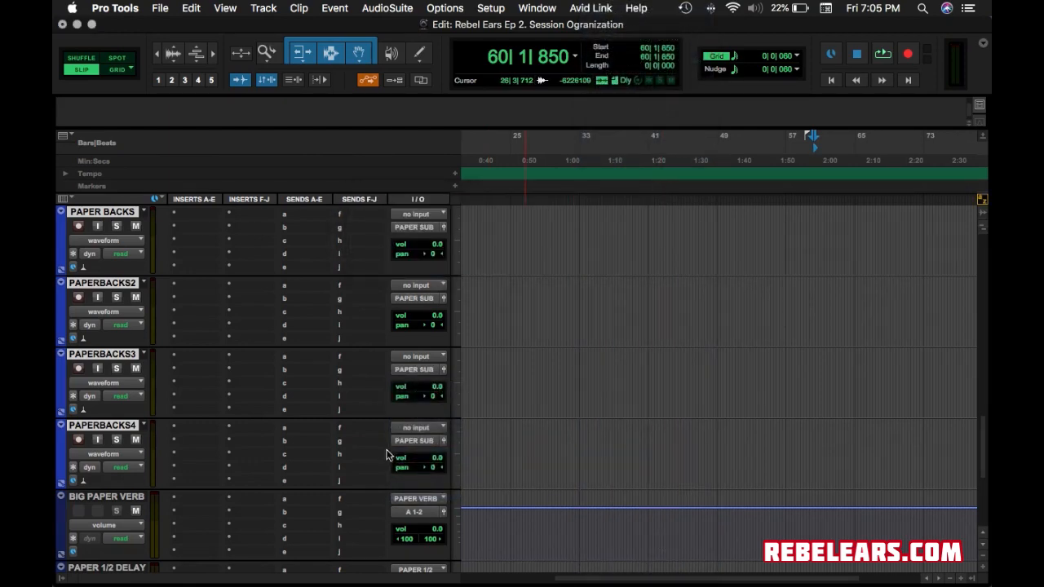
scroll(355, 519, down, 1)
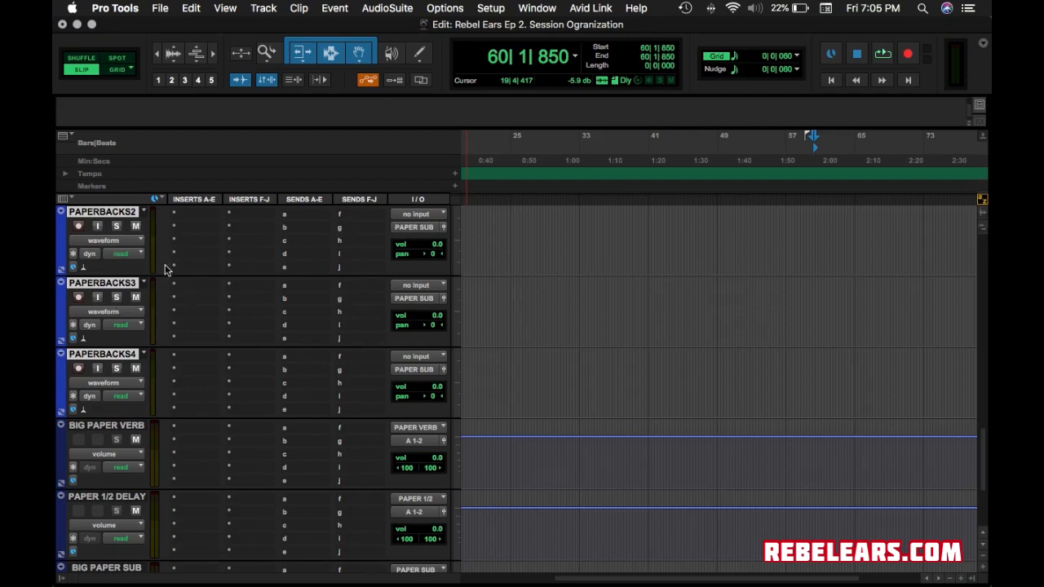
scroll(164, 270, up, 7)
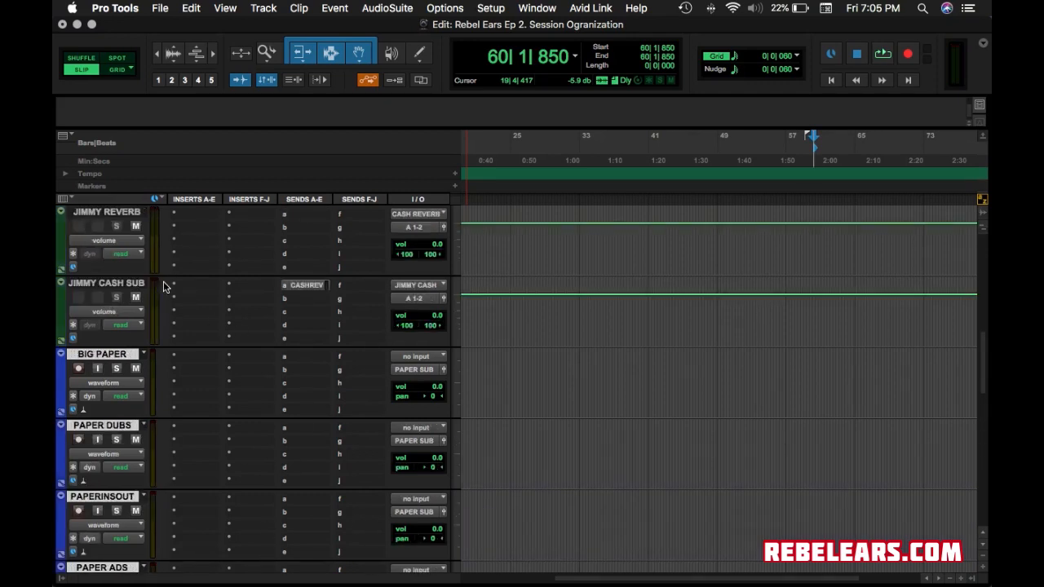
scroll(163, 286, down, 9)
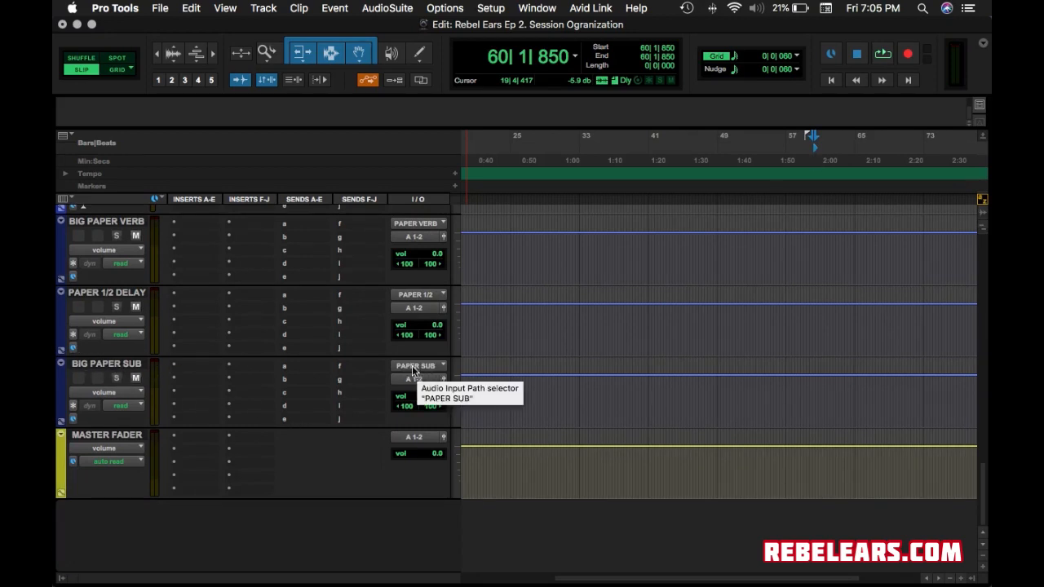
scroll(413, 366, up, 8)
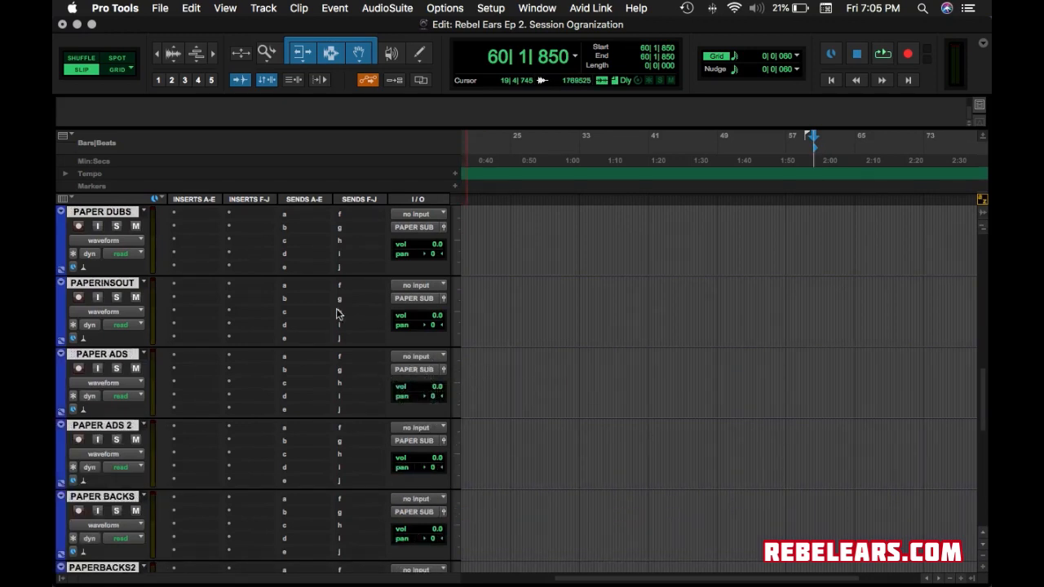
scroll(330, 379, down, 8)
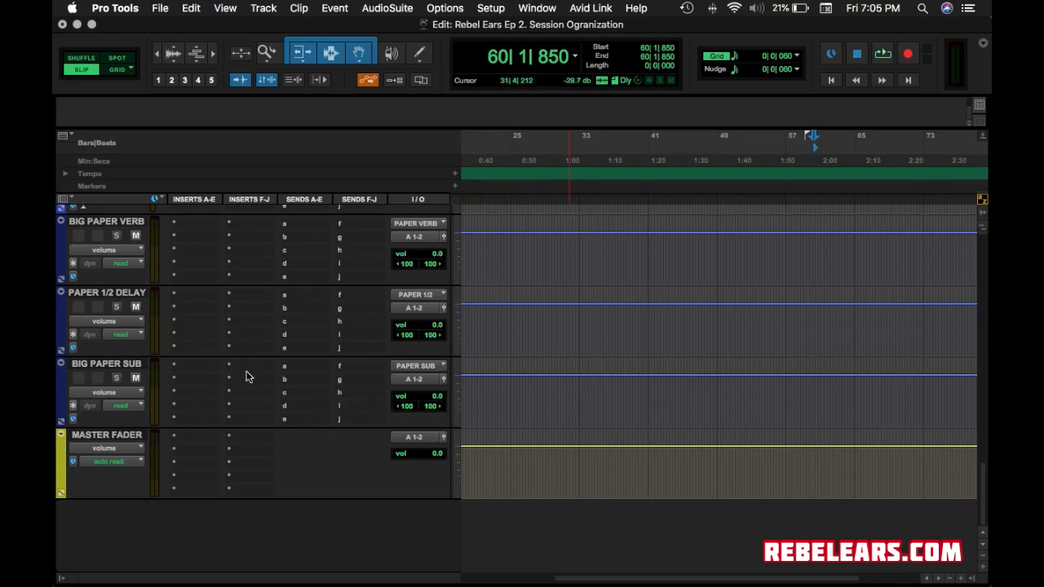
scroll(249, 376, up, 15)
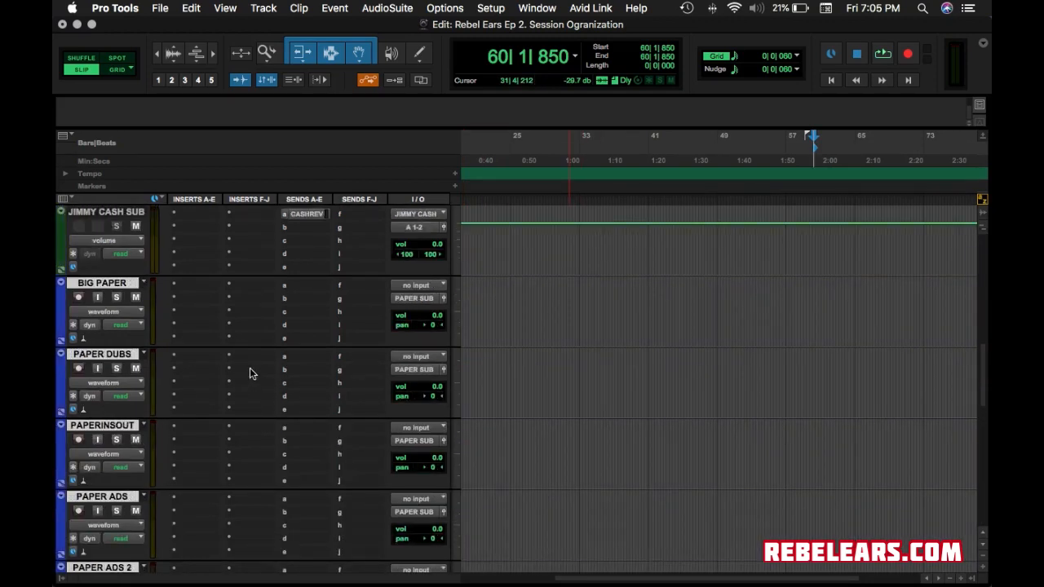
scroll(250, 373, up, 1)
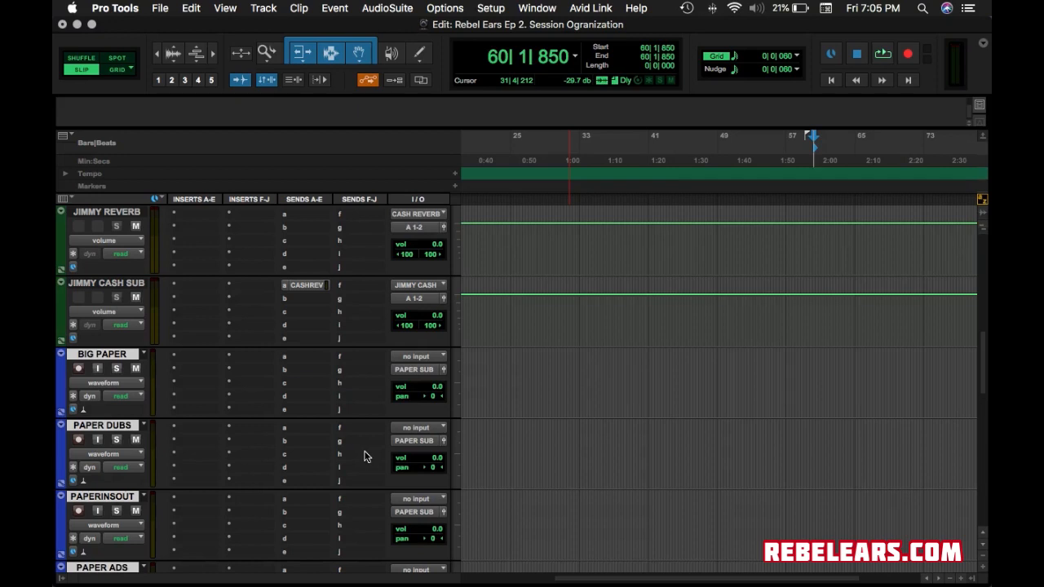
scroll(365, 457, down, 15)
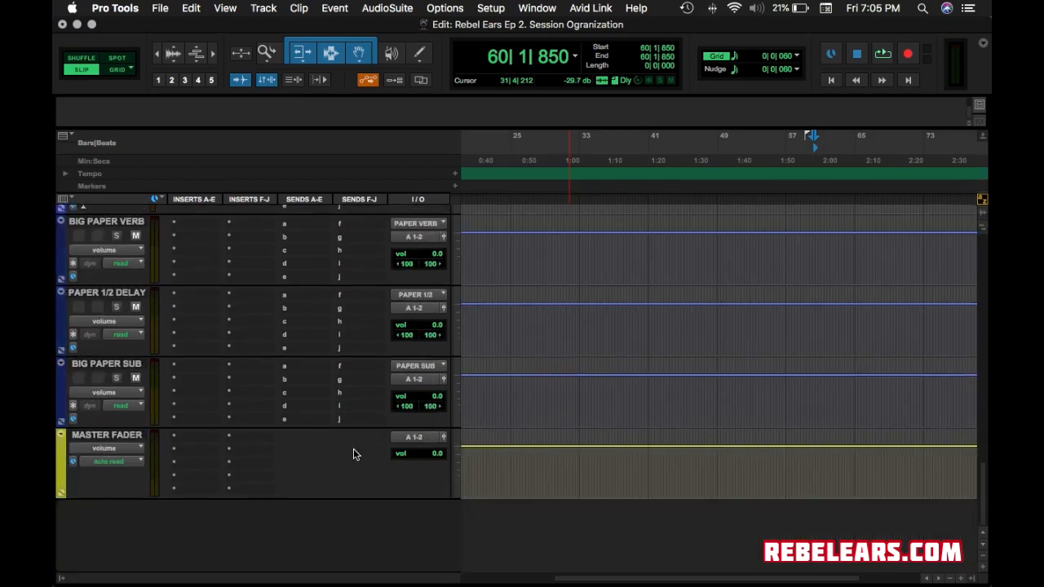
scroll(353, 454, up, 4)
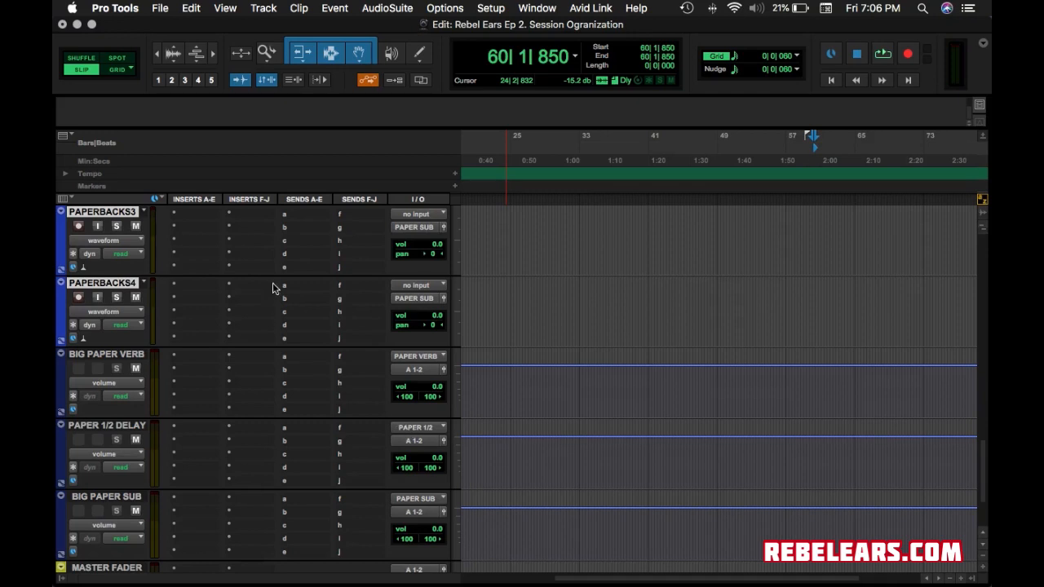
Add a send from PAPERBACKS3 to the PAPER VERB bus.
click(302, 215)
mouse_move(348, 253)
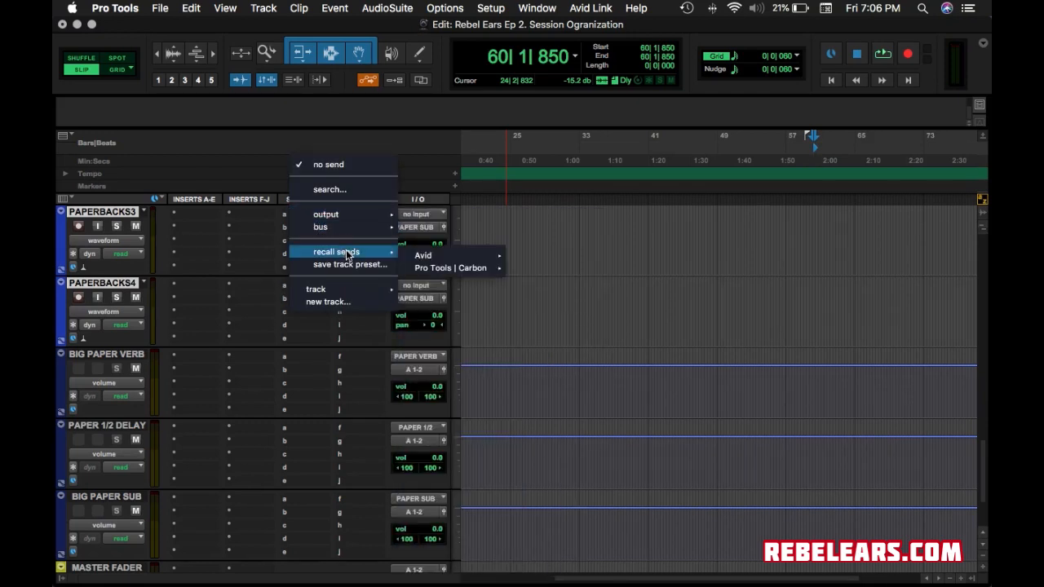
mouse_move(349, 228)
mouse_move(444, 232)
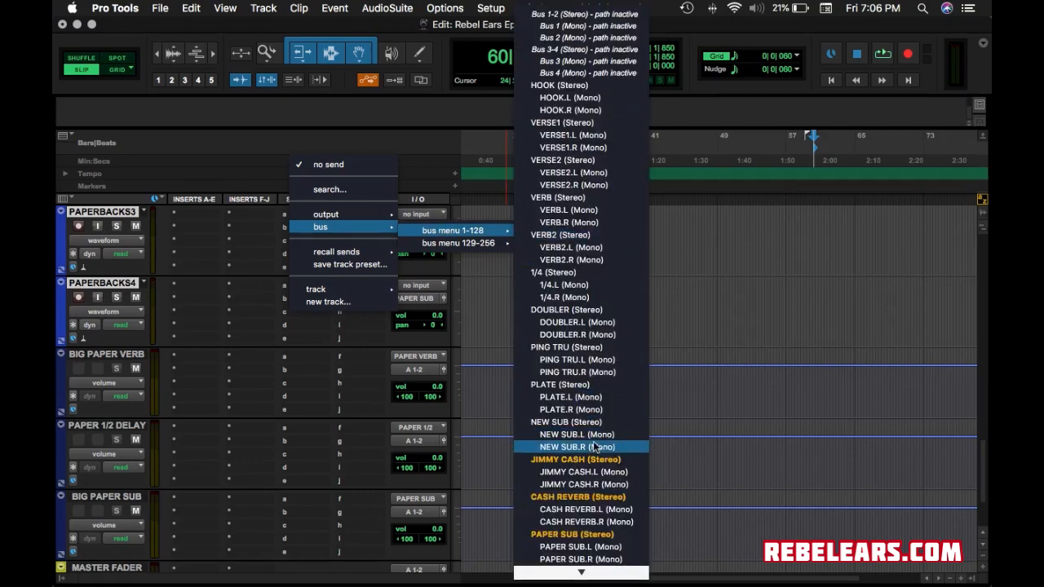
scroll(596, 446, down, 10)
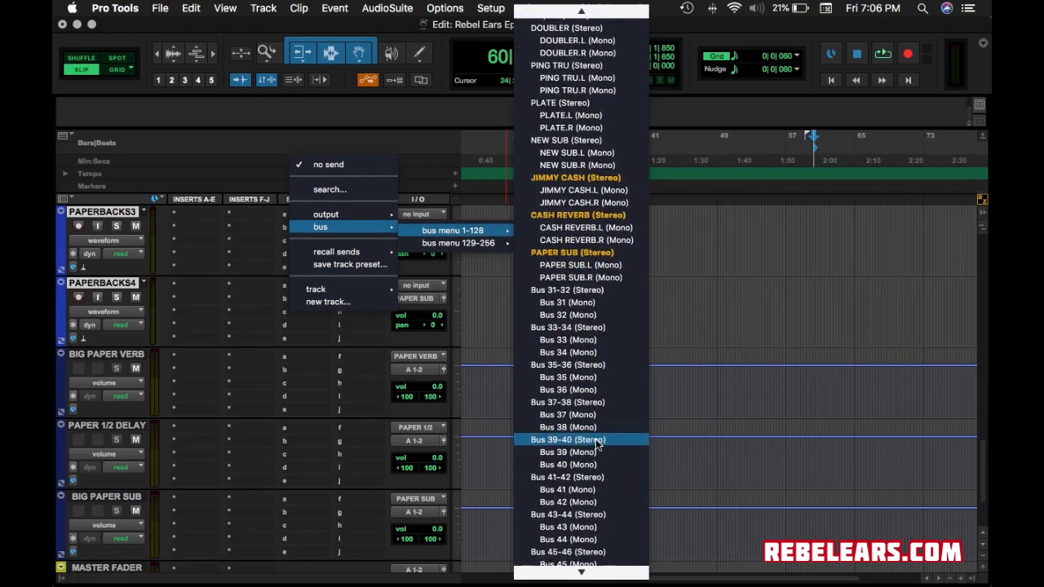
scroll(596, 445, down, 8)
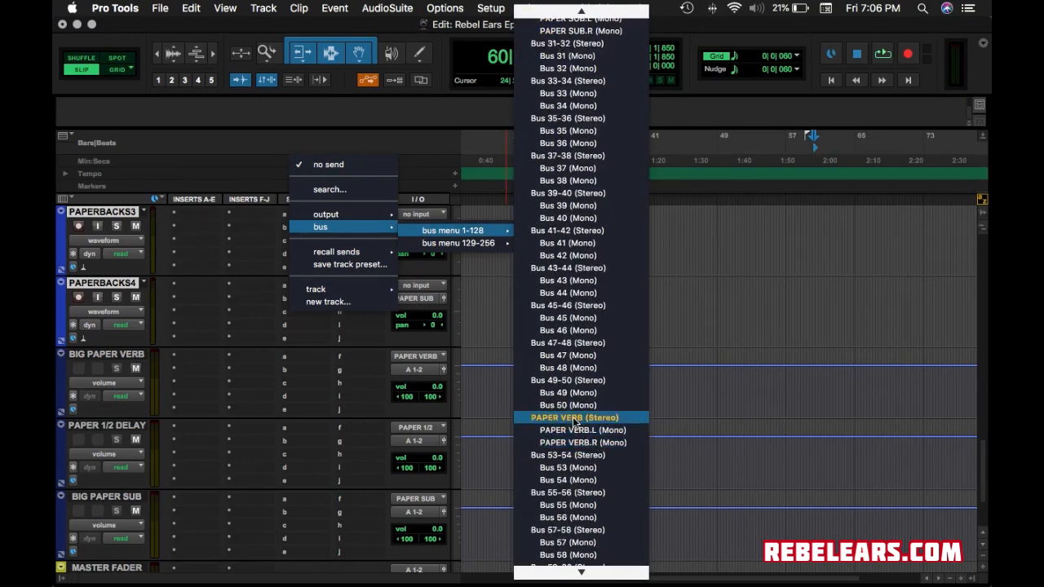
click(575, 418)
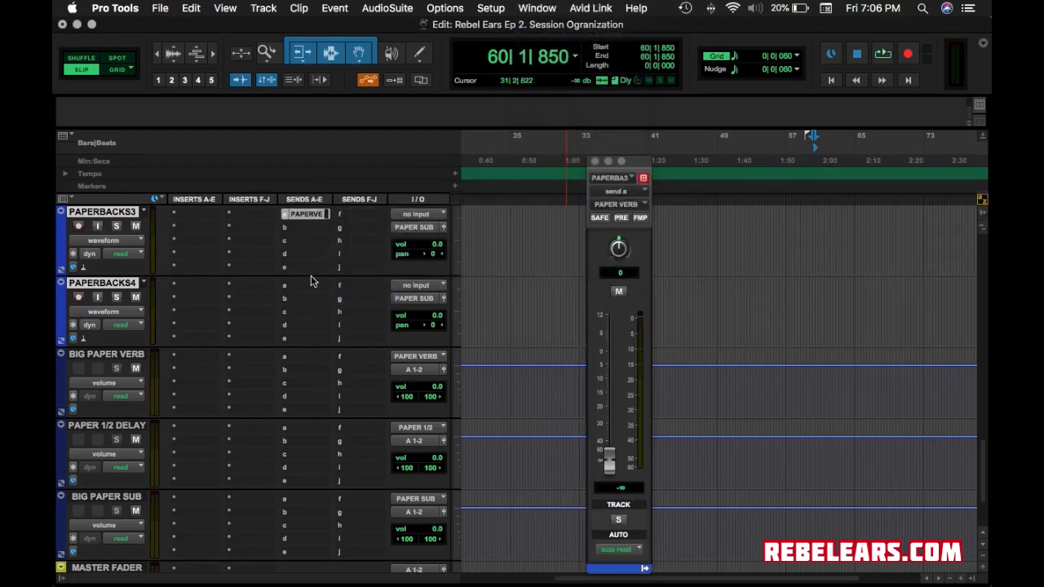
Send PAPERBACKS4 to the PAPER 1/2 bus with the send level raised to +12.0.
click(297, 291)
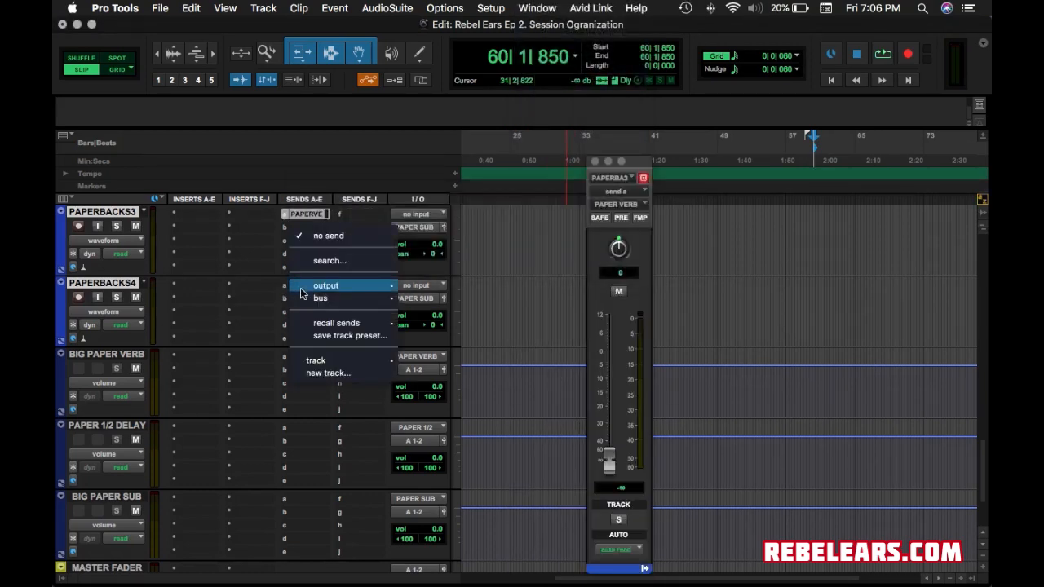
mouse_move(321, 298)
mouse_move(452, 302)
scroll(598, 468, down, 20)
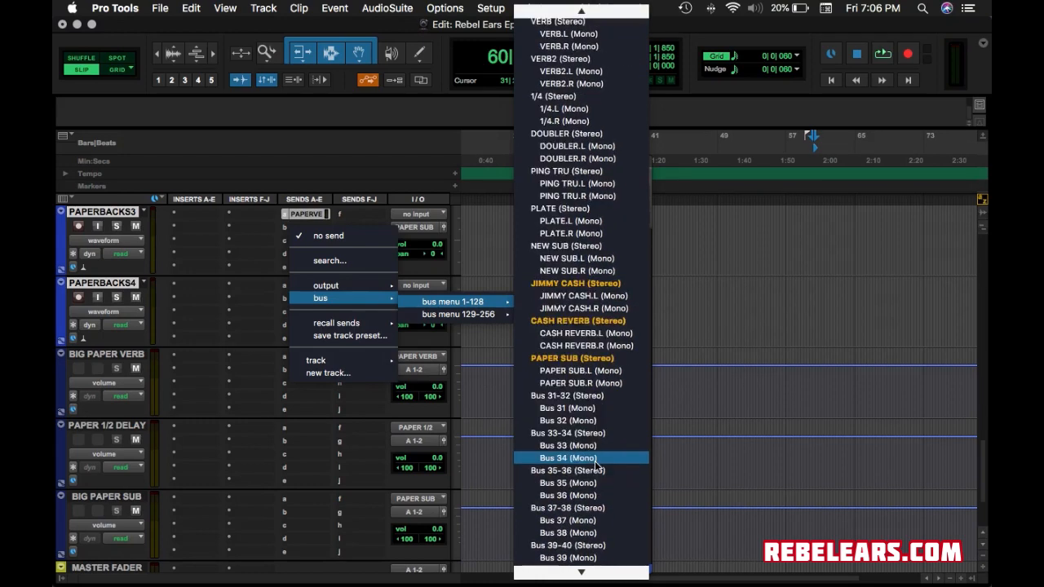
scroll(598, 467, down, 7)
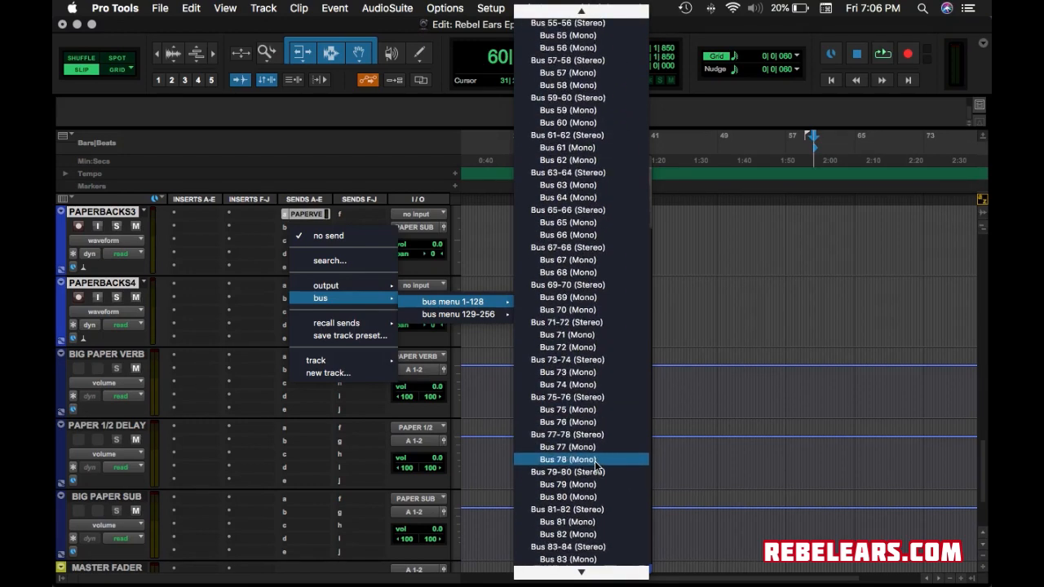
scroll(598, 468, down, 2)
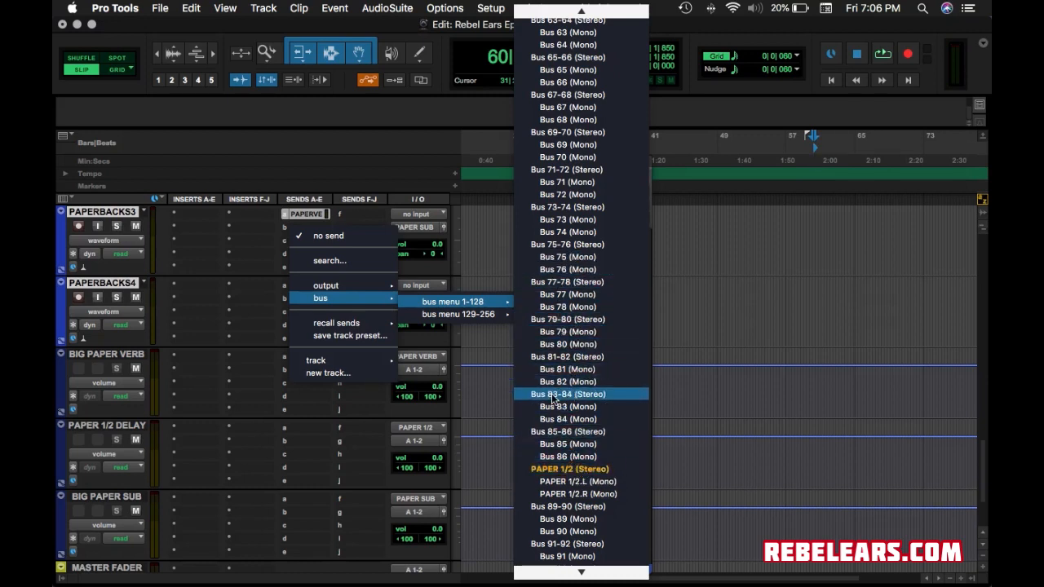
click(563, 471)
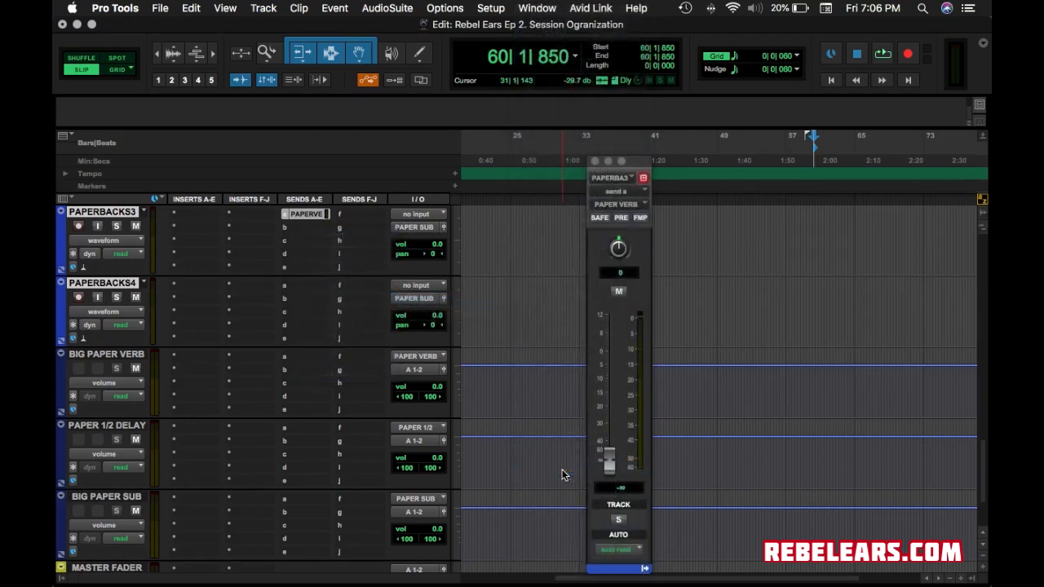
drag(609, 461, 560, 314)
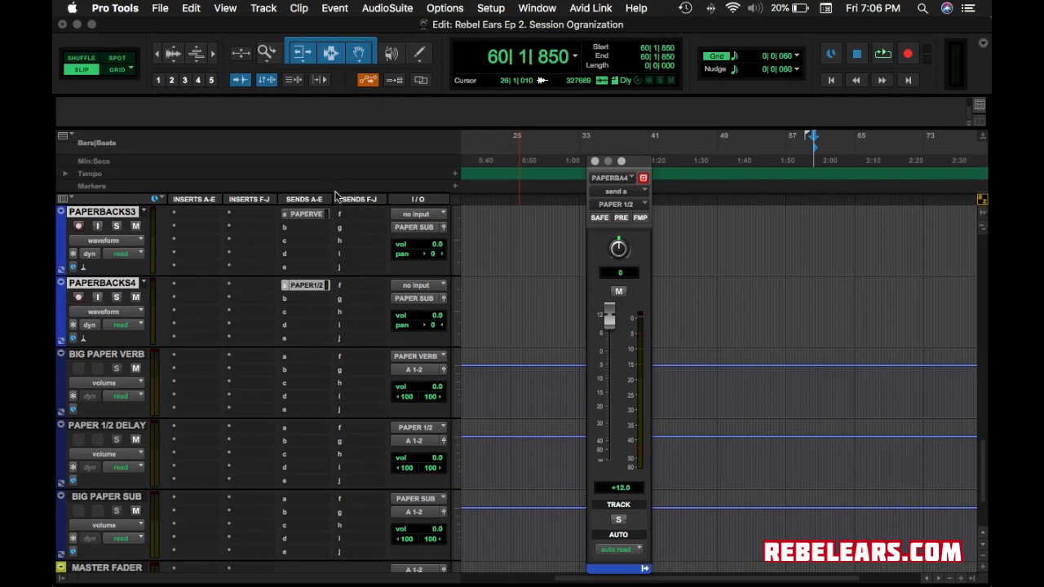
Raise PAPERBACKS3's PAPER VERB send level and close the send window.
click(314, 214)
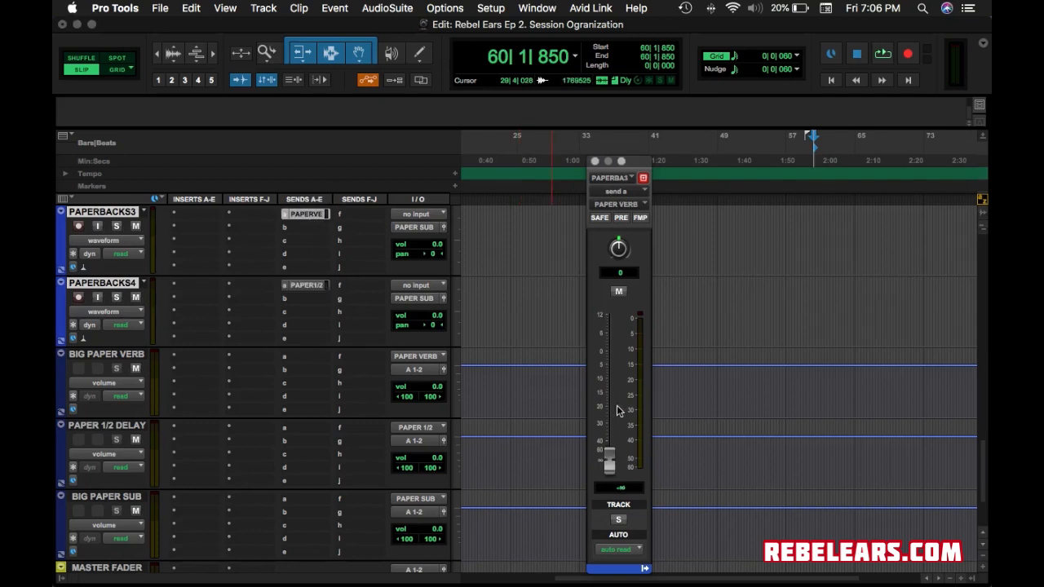
drag(610, 456, 610, 324)
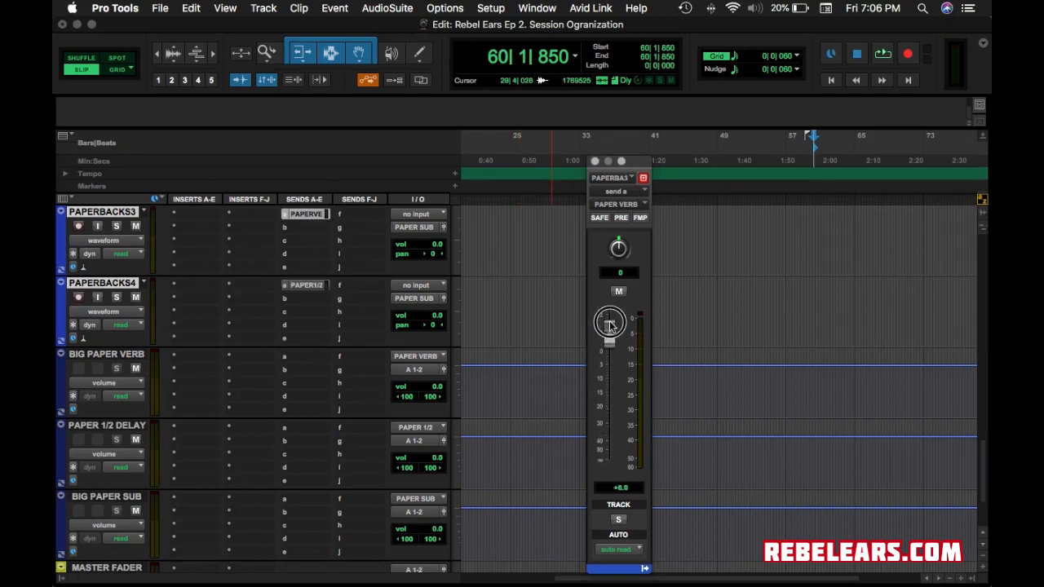
click(595, 161)
scroll(272, 410, up, 5)
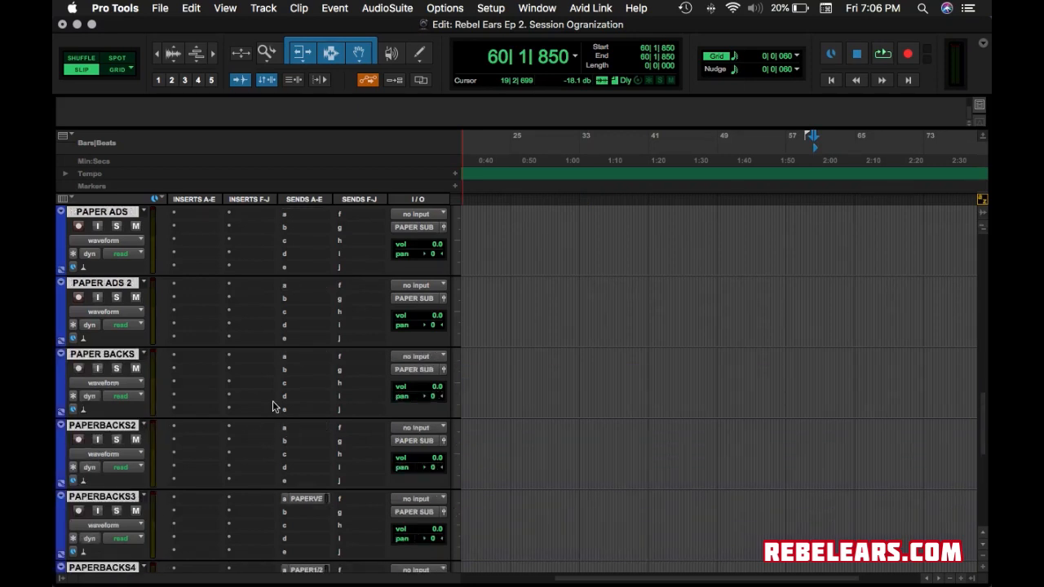
Review the PAPER tracks, aux buses and MASTER FADER, then bring up the Options menu.
scroll(304, 405, down, 8)
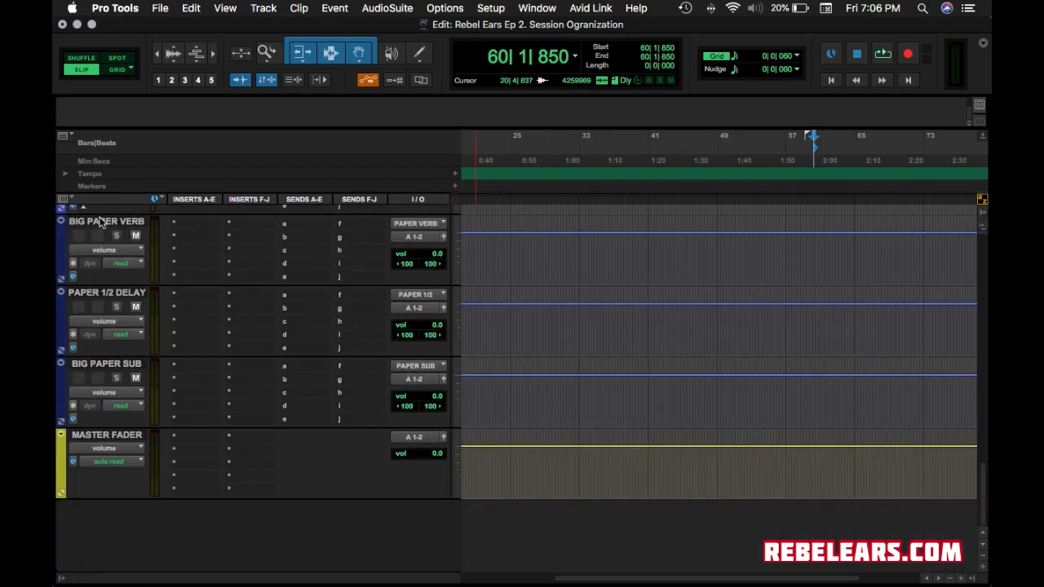
scroll(355, 290, up, 4)
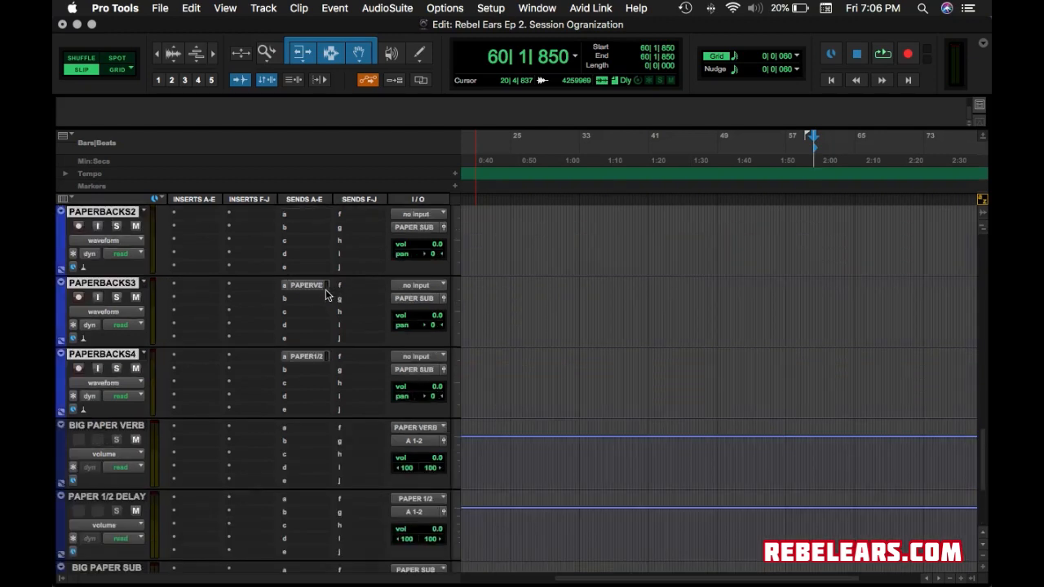
scroll(140, 237, up, 2)
scroll(140, 237, up, 4)
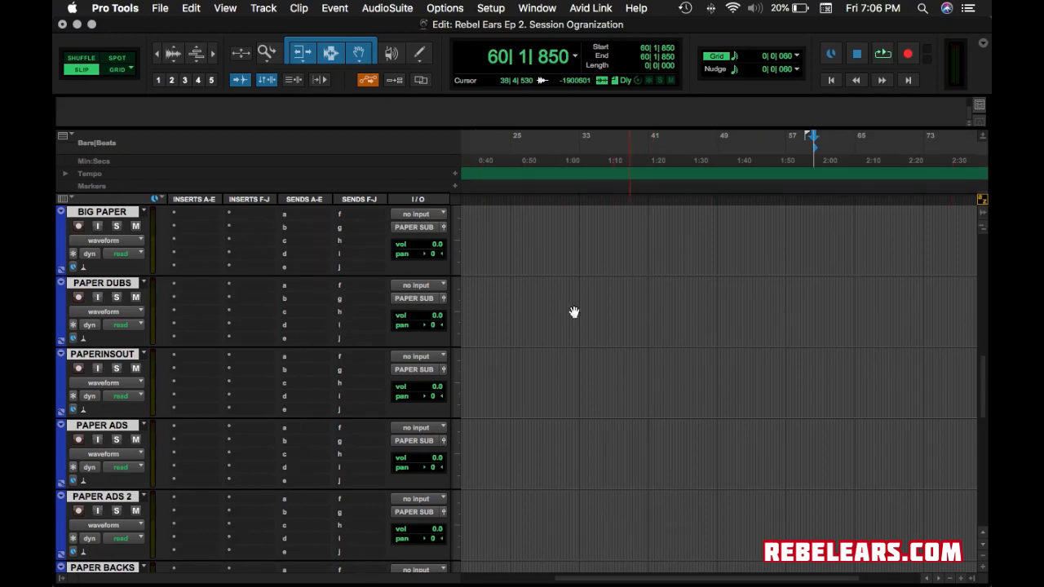
scroll(560, 397, down, 10)
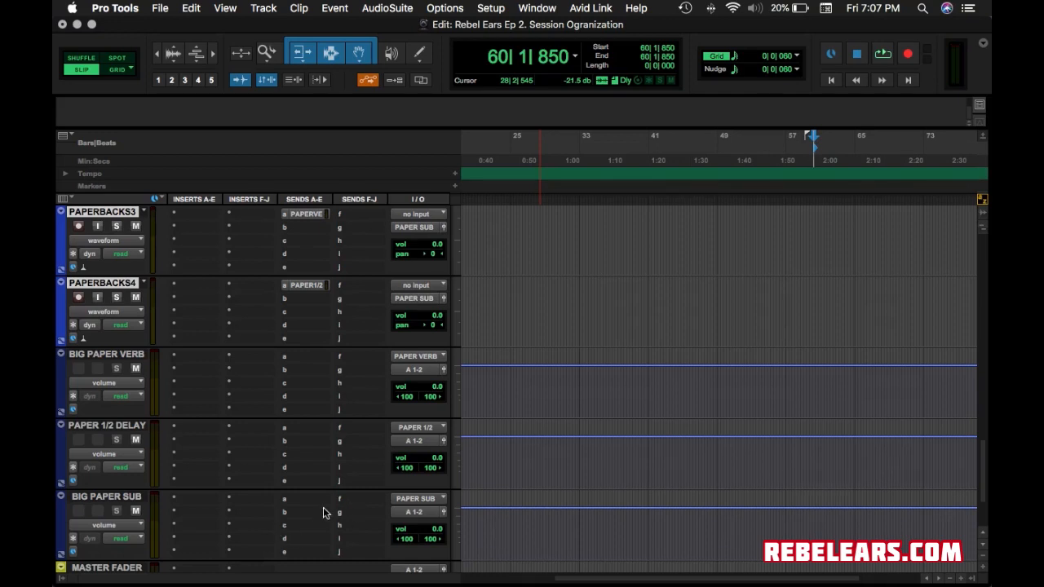
scroll(323, 510, down, 5)
scroll(323, 512, left, 2)
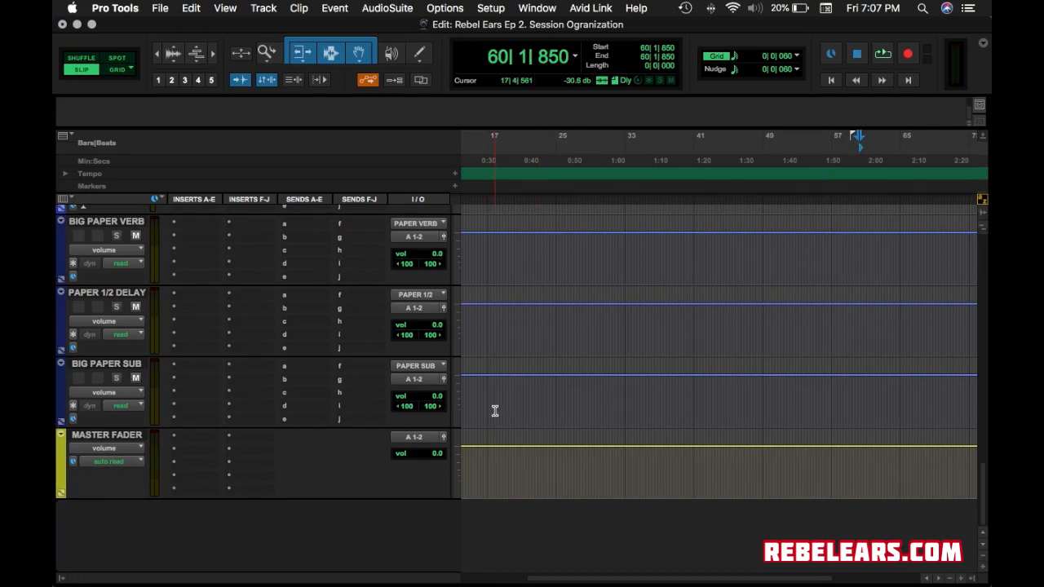
click(444, 9)
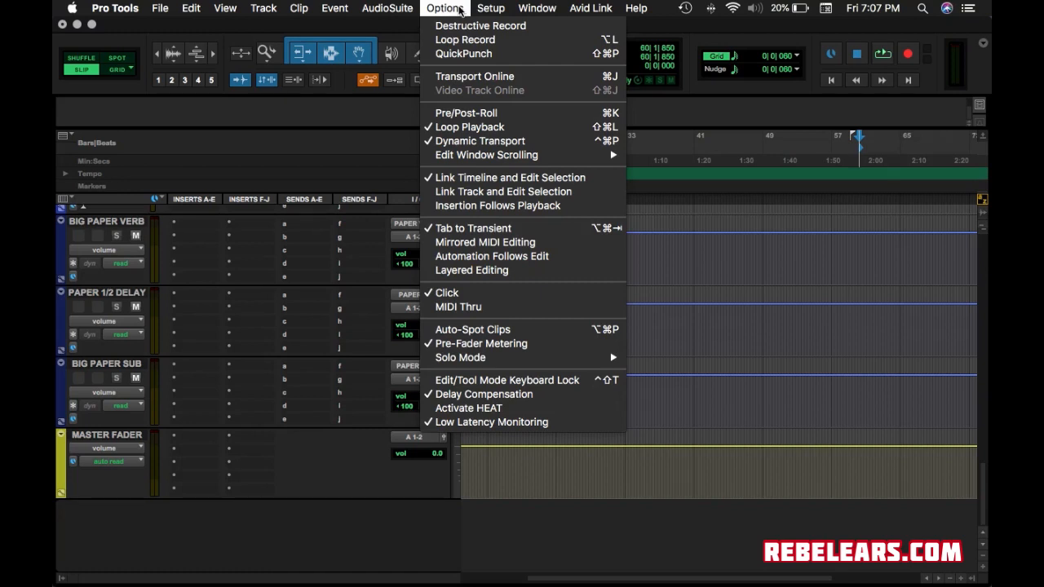
Move from Options to the Setup menu and dismiss it without choosing anything.
mouse_move(493, 9)
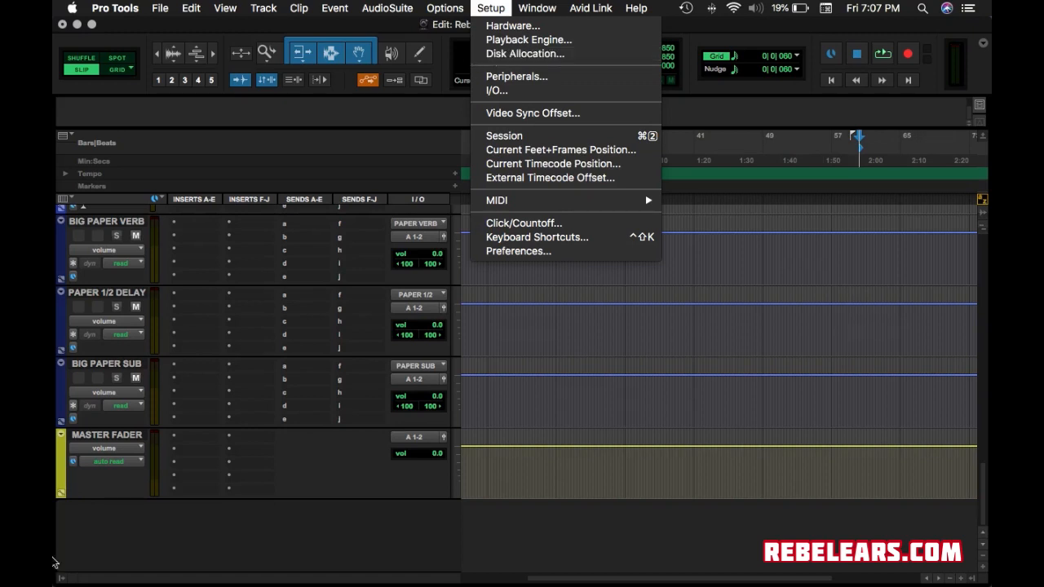
click(196, 231)
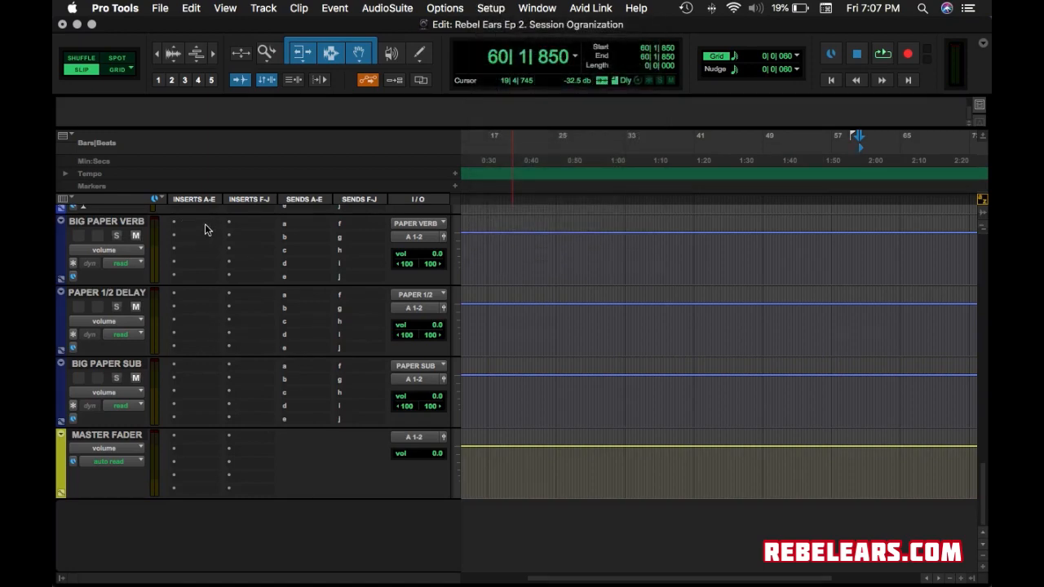
click(202, 229)
mouse_move(204, 228)
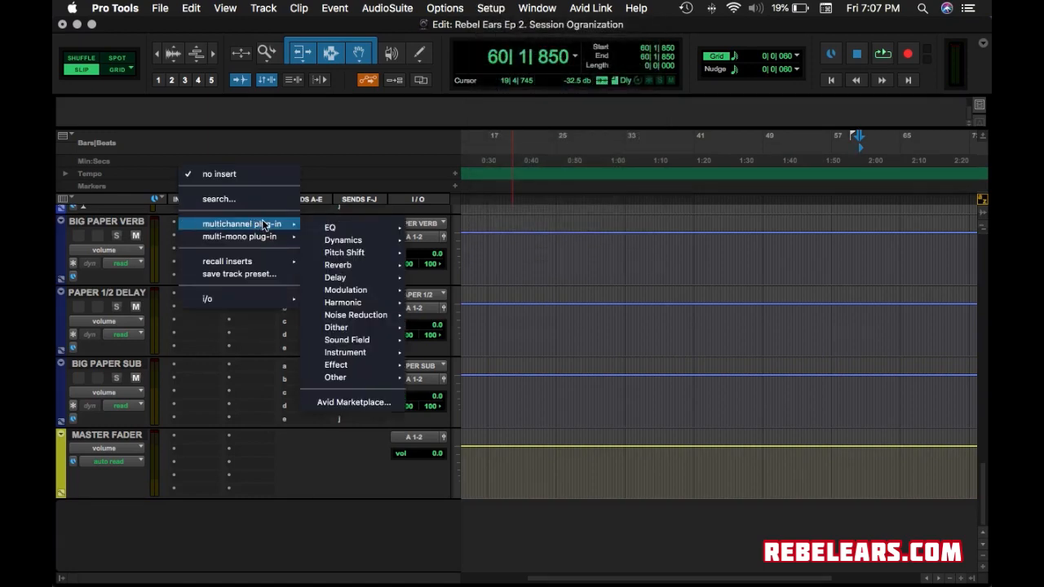
mouse_move(362, 227)
scroll(465, 204, down, 15)
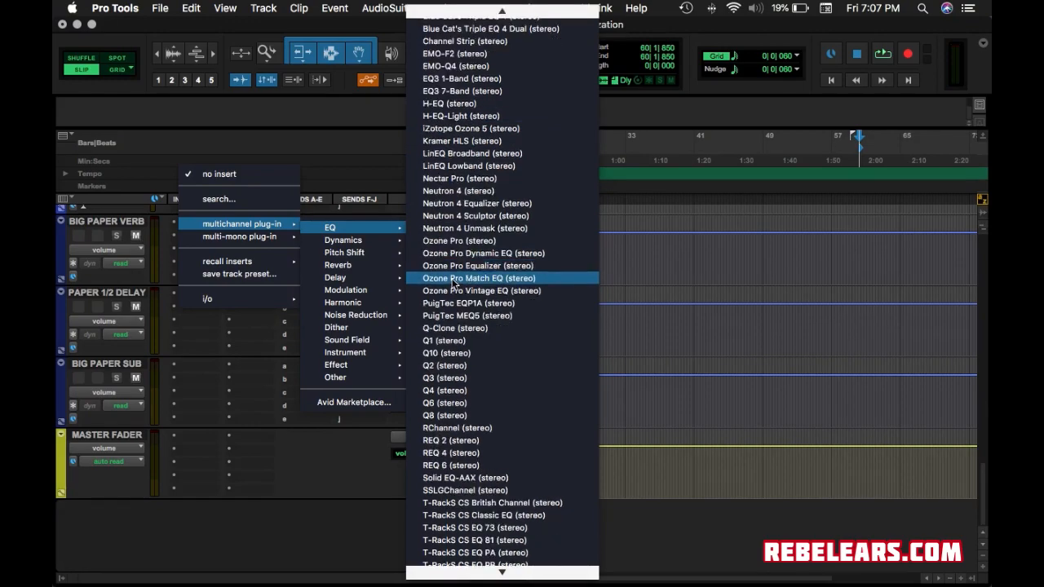
mouse_move(352, 245)
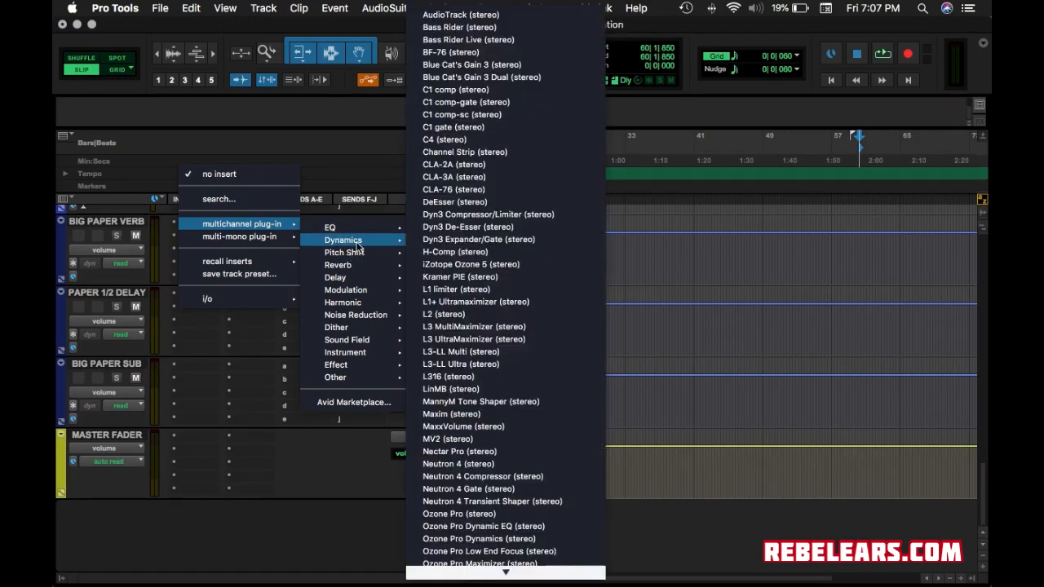
scroll(484, 376, down, 10)
scroll(483, 379, down, 10)
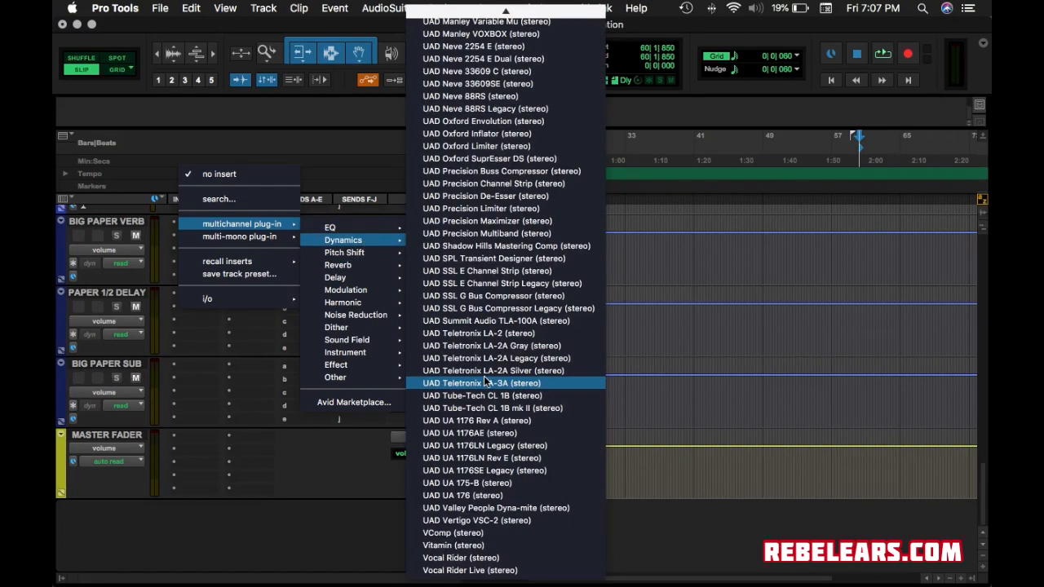
scroll(486, 381, up, 15)
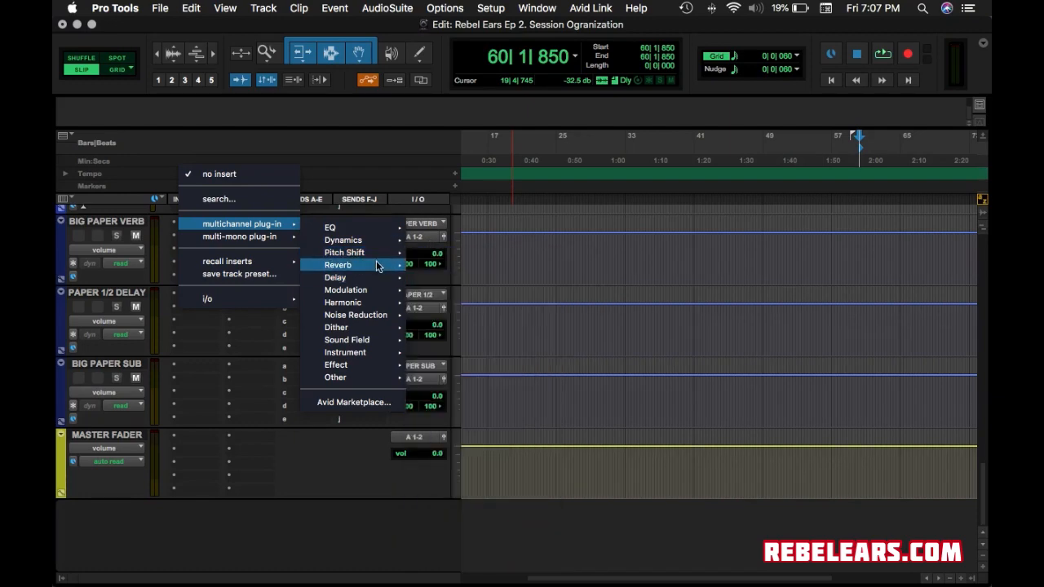
scroll(498, 341, down, 1)
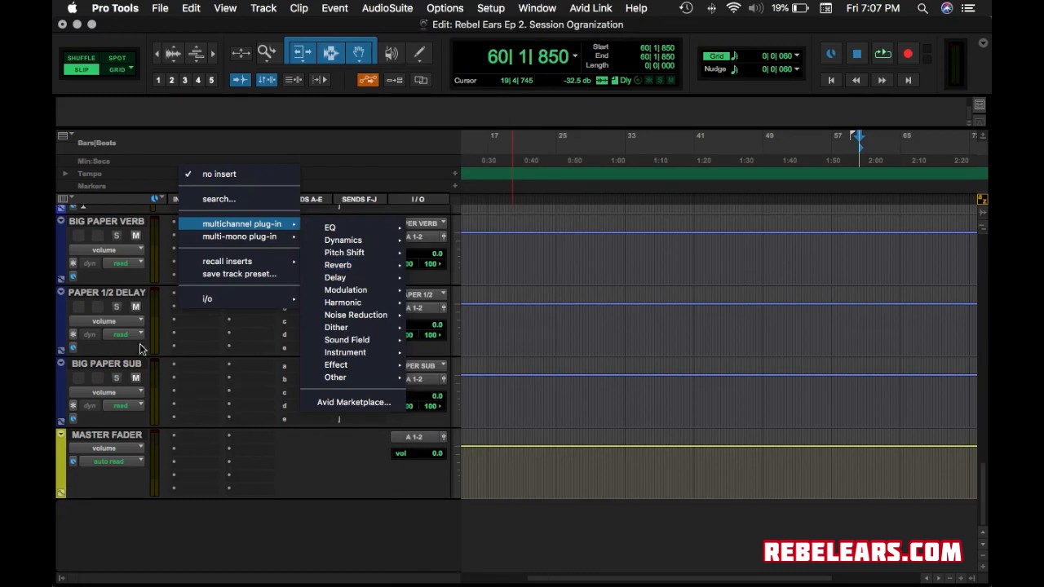
click(176, 379)
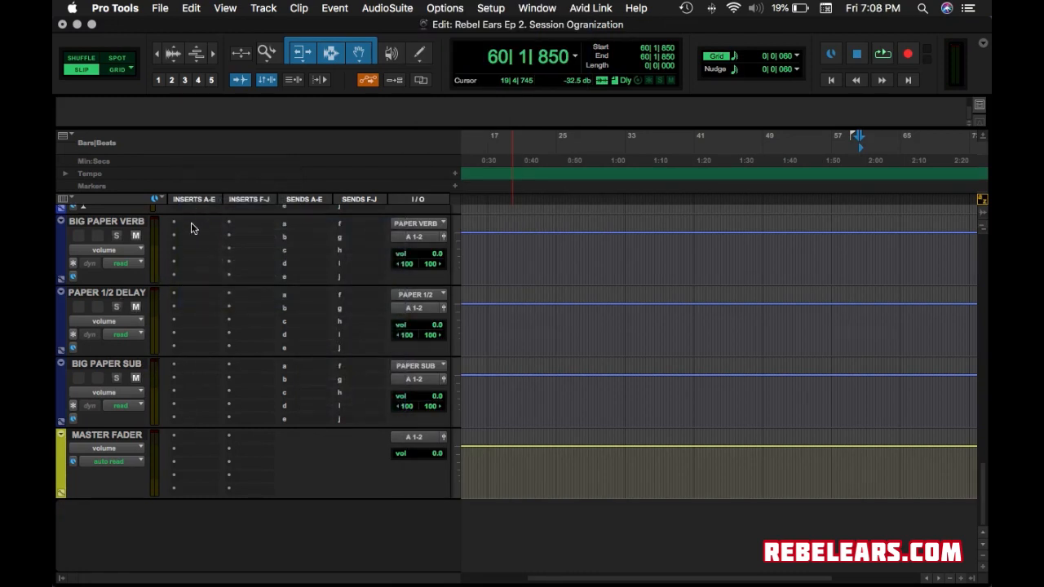
click(190, 224)
mouse_move(287, 223)
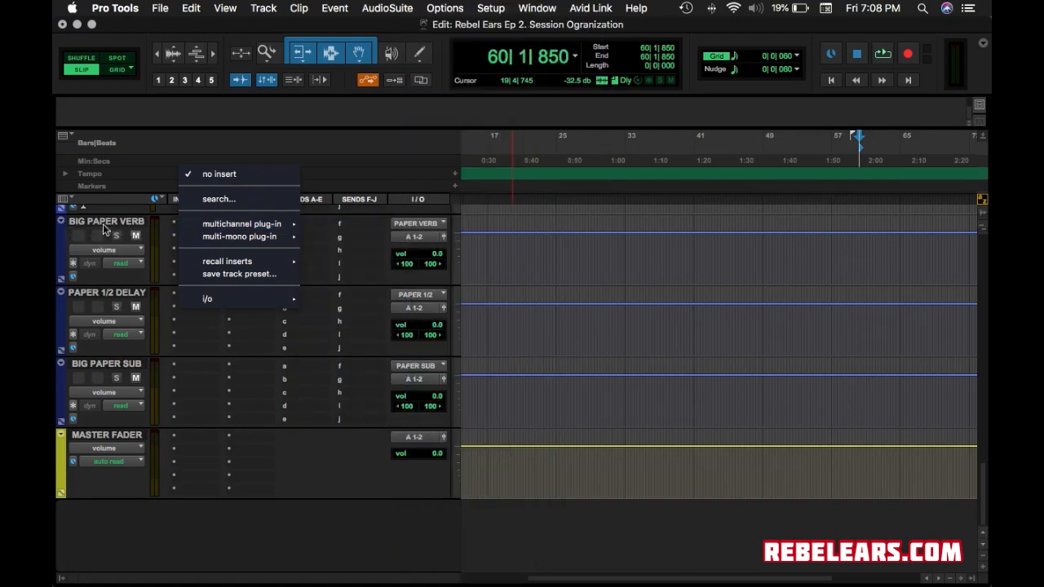
click(345, 322)
scroll(290, 292, up, 5)
scroll(288, 292, up, 5)
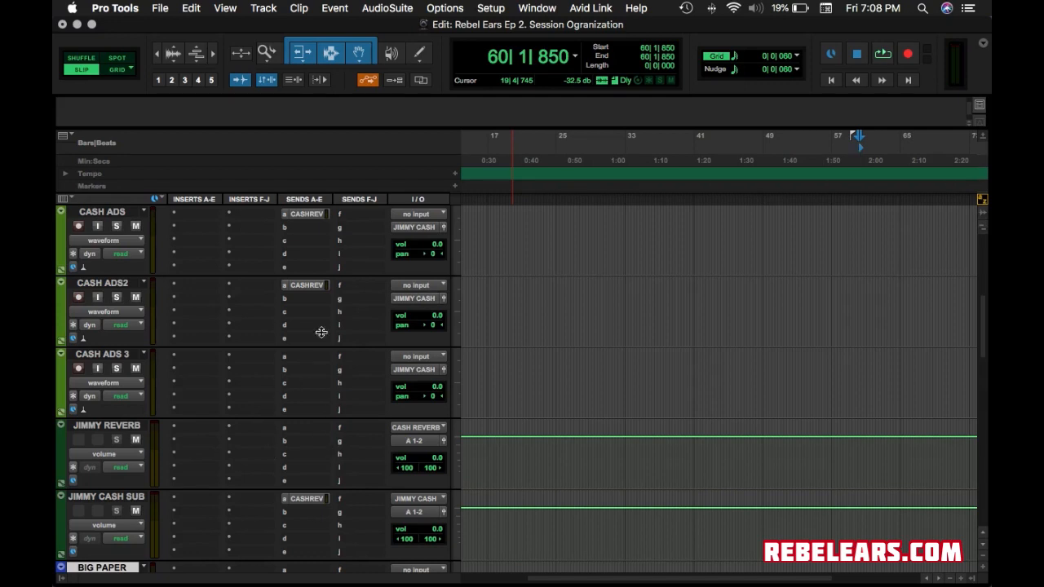
Raise CASH ADS2's CASH REVERB send level and close the send window.
click(318, 286)
mouse_move(609, 398)
mouse_down()
mouse_move(612, 347)
mouse_move(613, 432)
mouse_move(618, 368)
mouse_move(613, 408)
mouse_move(611, 378)
mouse_up()
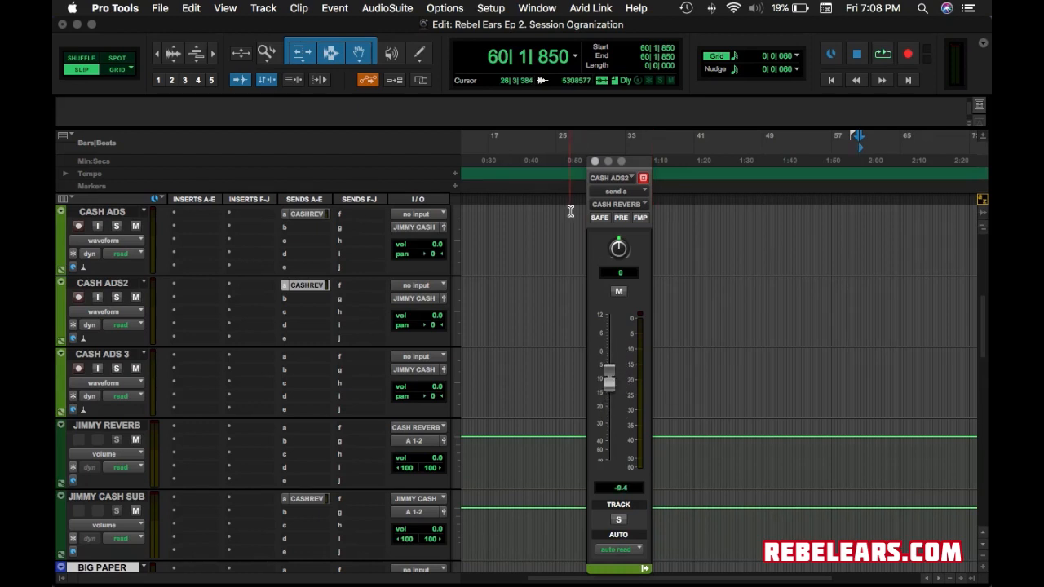
click(595, 162)
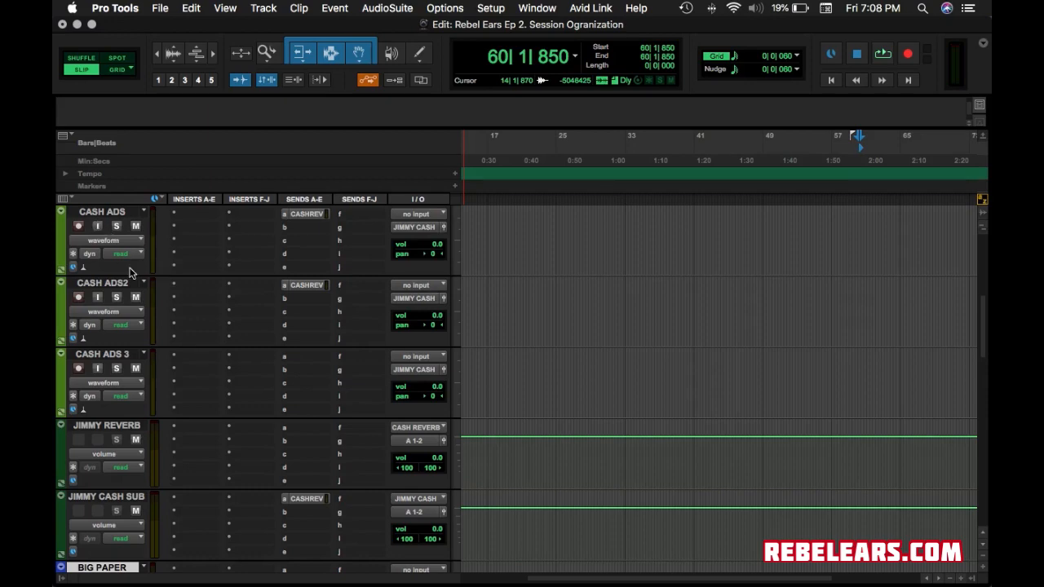
scroll(127, 273, up, 5)
scroll(123, 265, down, 2)
scroll(120, 263, down, 15)
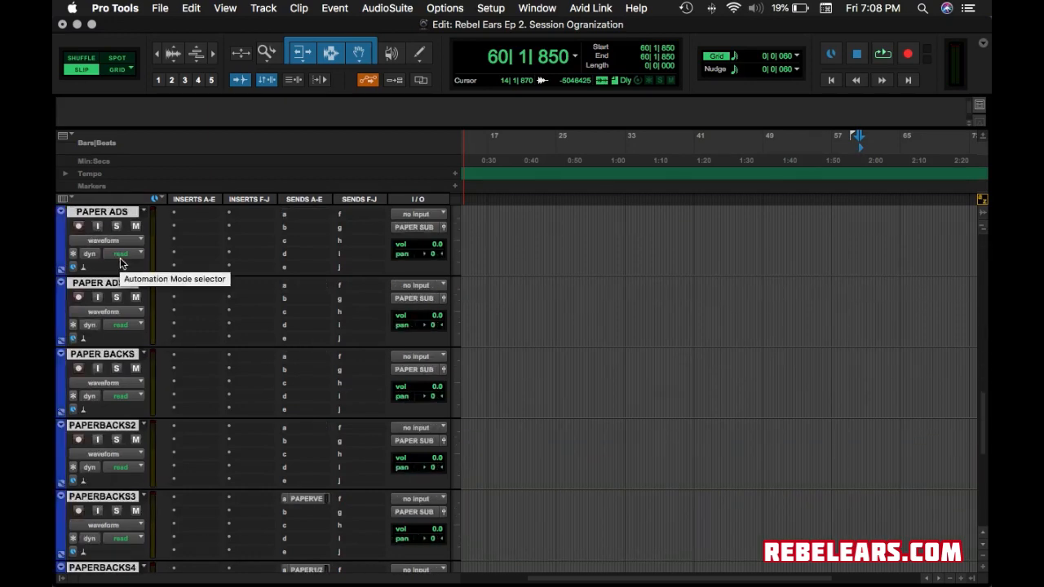
scroll(120, 263, up, 20)
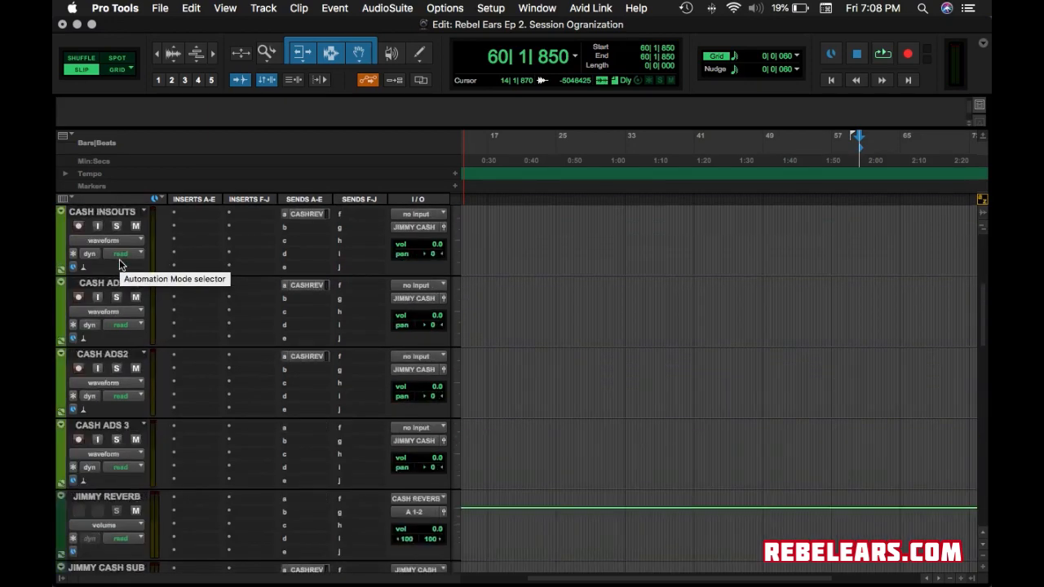
scroll(198, 423, down, 3)
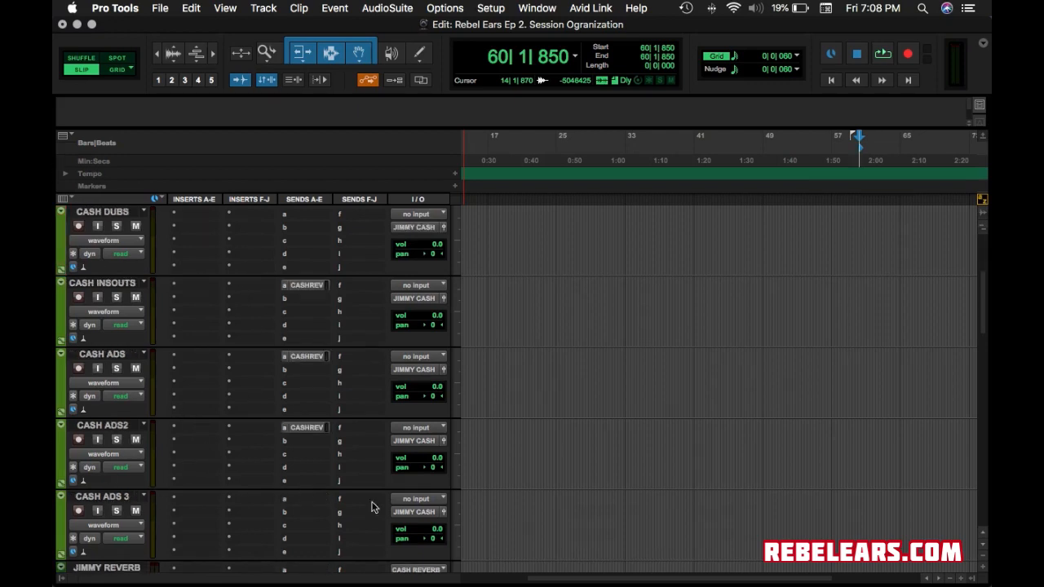
scroll(368, 430, down, 3)
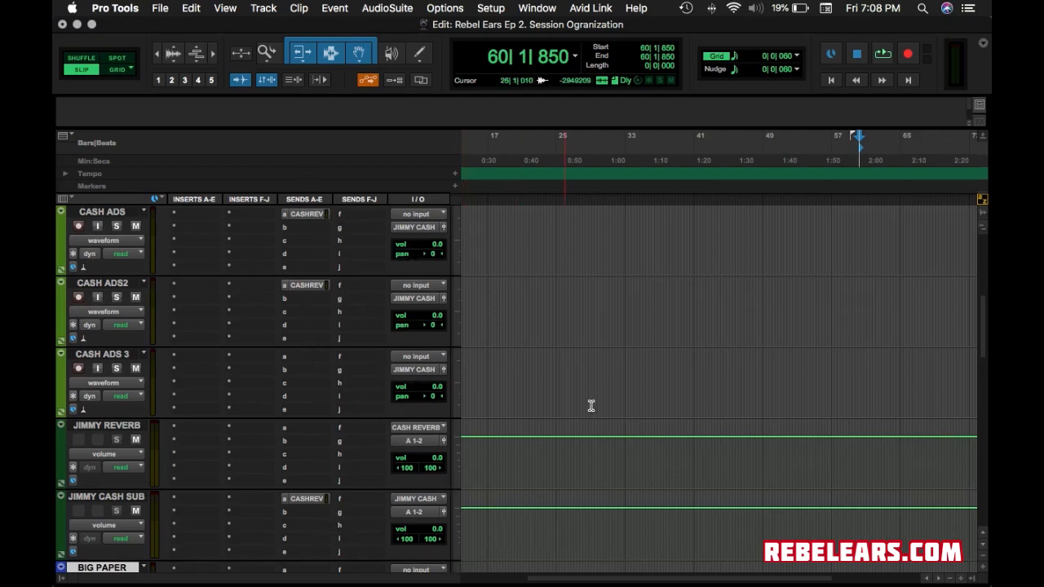
scroll(630, 383, down, 12)
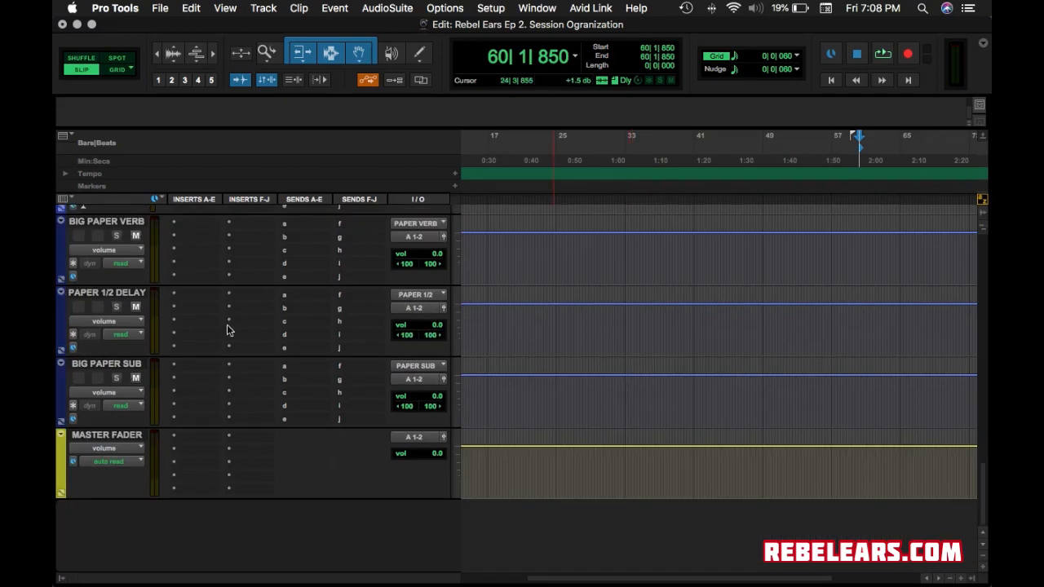
scroll(155, 344, up, 5)
scroll(155, 344, up, 8)
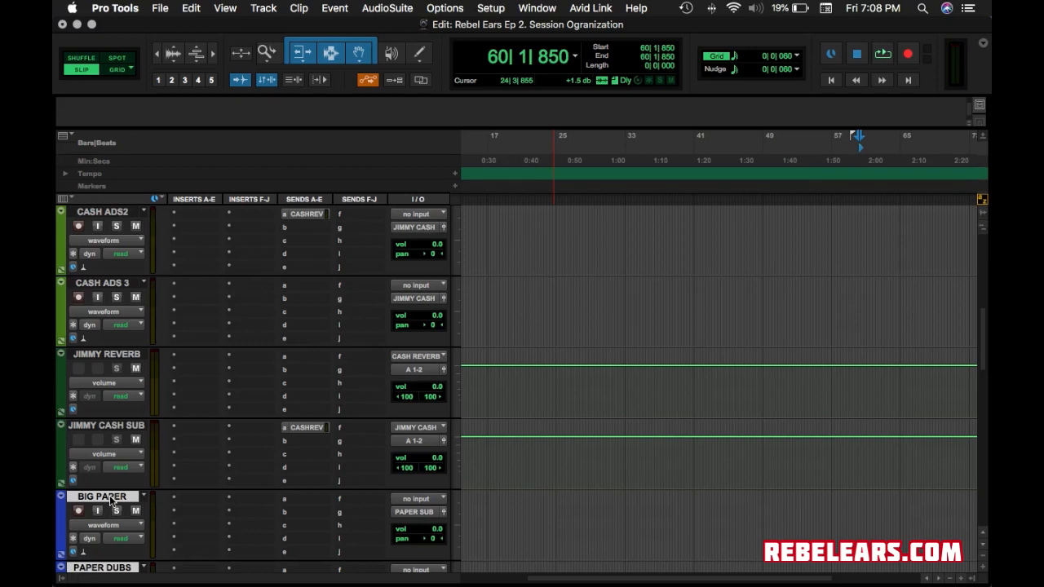
scroll(207, 415, up, 6)
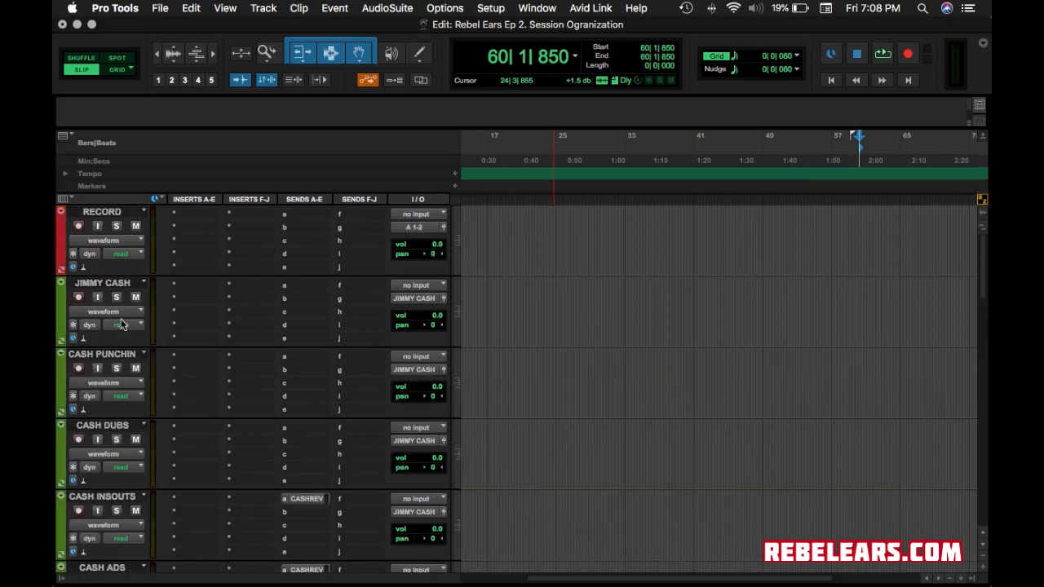
scroll(120, 324, down, 5)
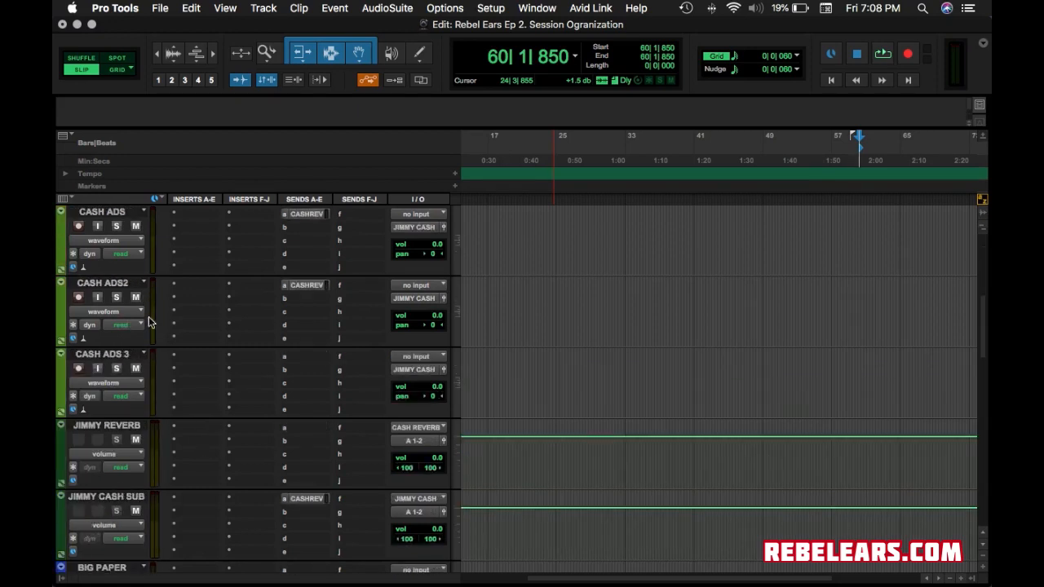
Dismiss CASH ADS2's output list unchanged and bring up the Setup menu.
click(425, 299)
mouse_move(440, 301)
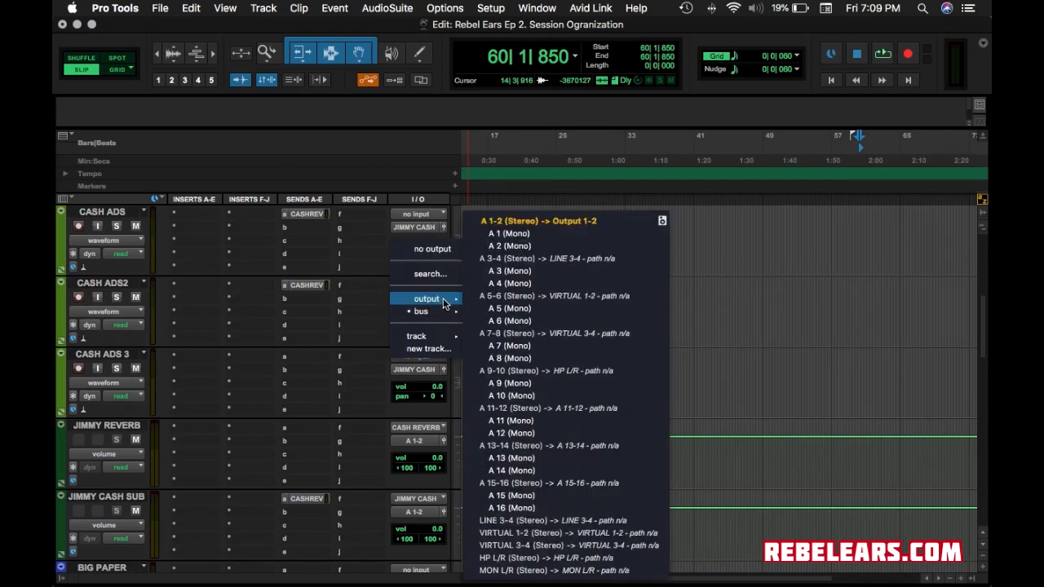
click(502, 281)
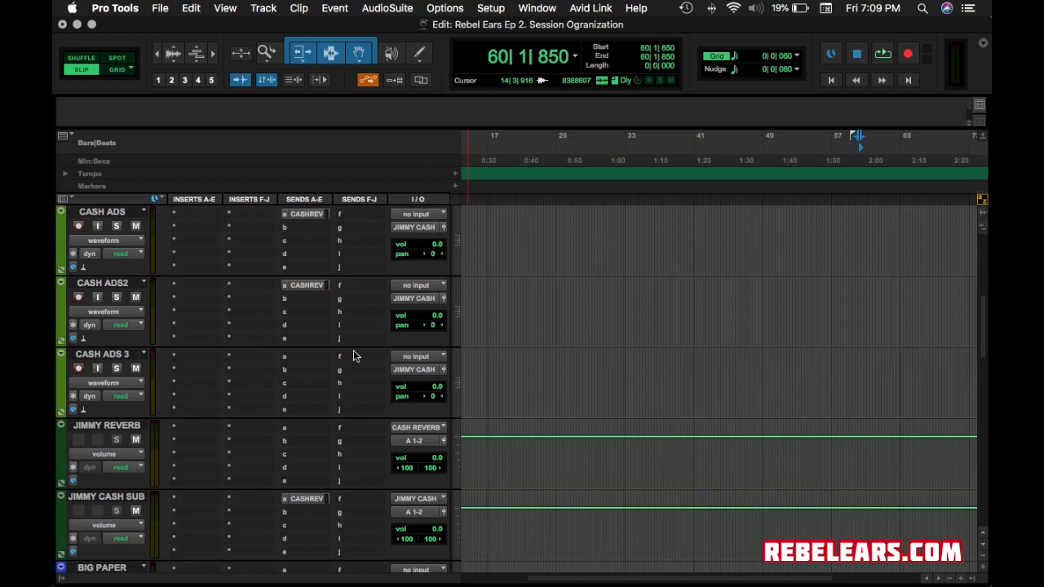
click(490, 8)
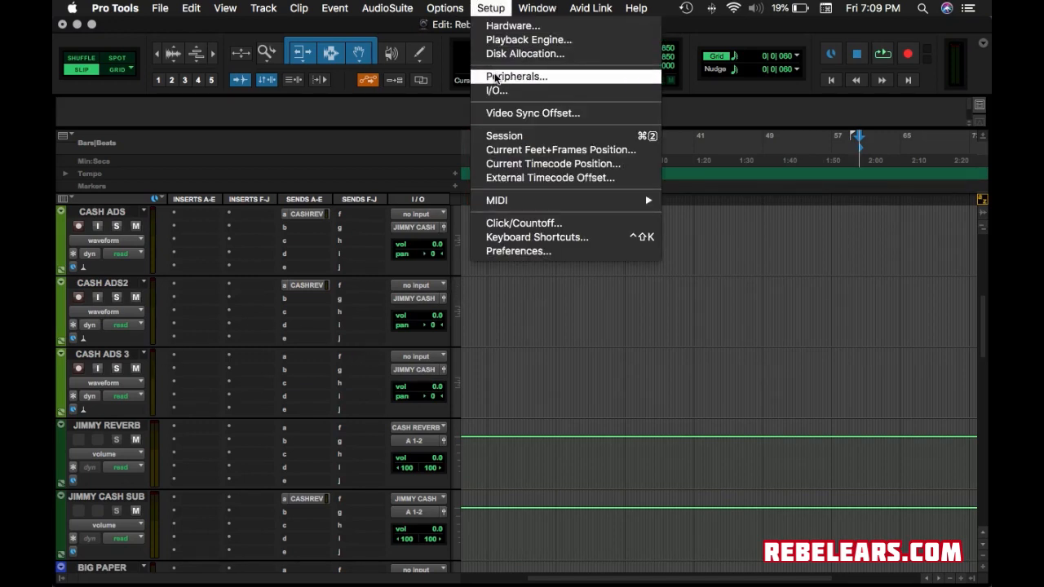
Open Disk Allocation and check each track's Root Media Folder, from RECORD through PAPER BACKS 4.
click(502, 53)
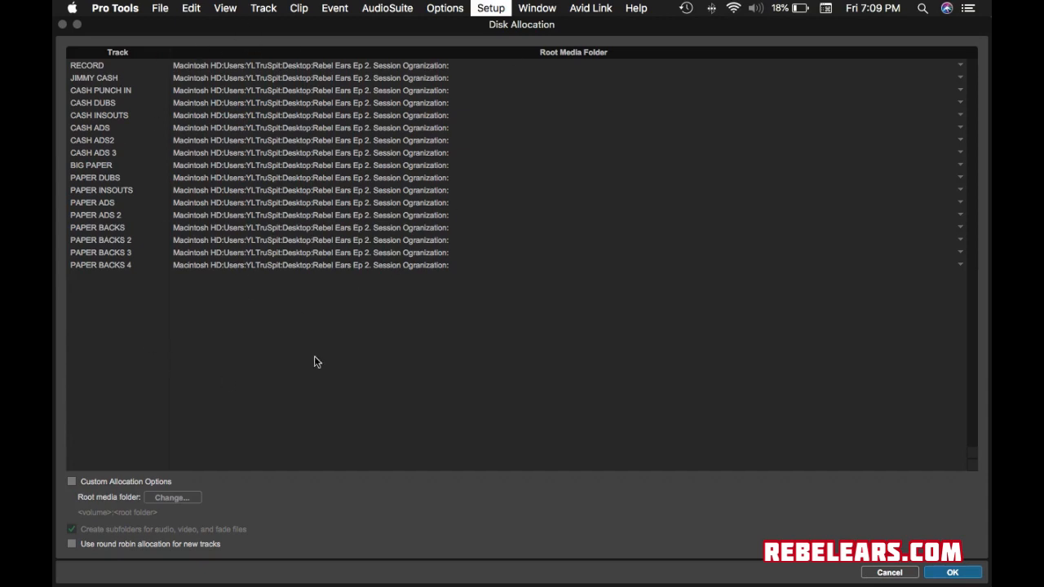
click(90, 66)
click(92, 79)
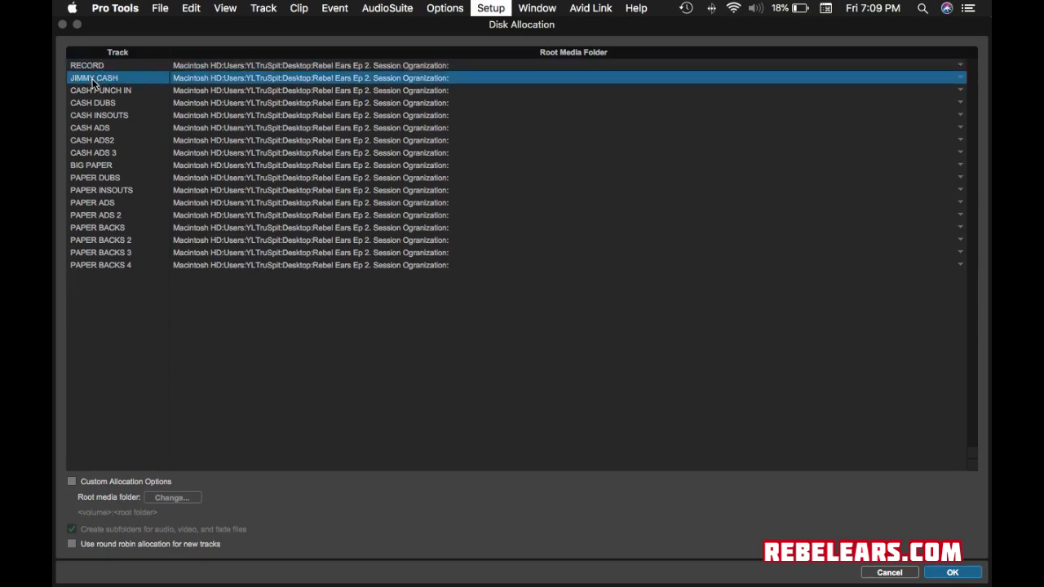
click(94, 91)
click(95, 104)
click(96, 116)
click(98, 128)
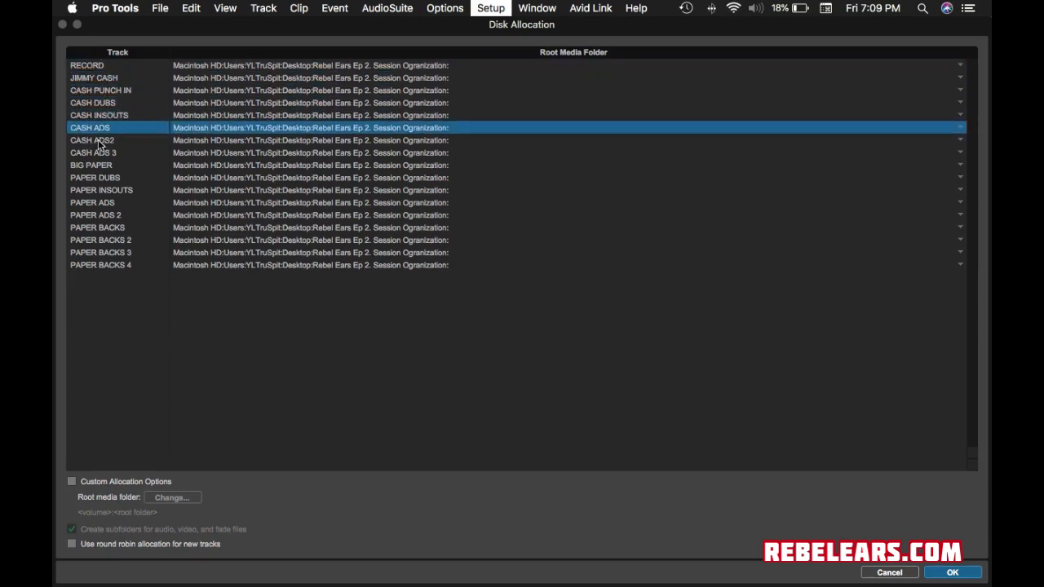
click(99, 141)
click(100, 154)
click(100, 166)
click(102, 178)
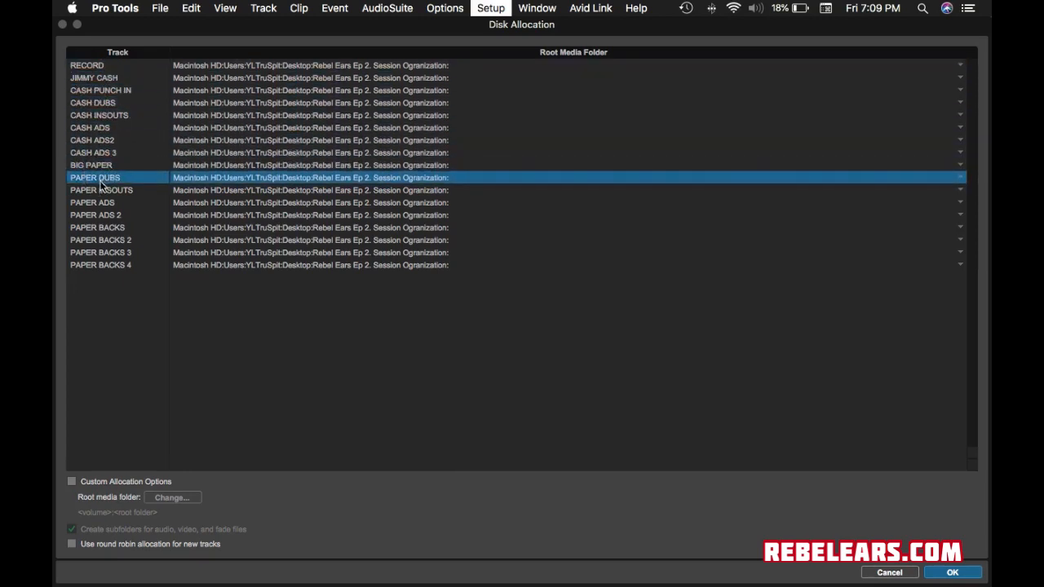
click(103, 190)
click(105, 202)
click(106, 213)
click(102, 203)
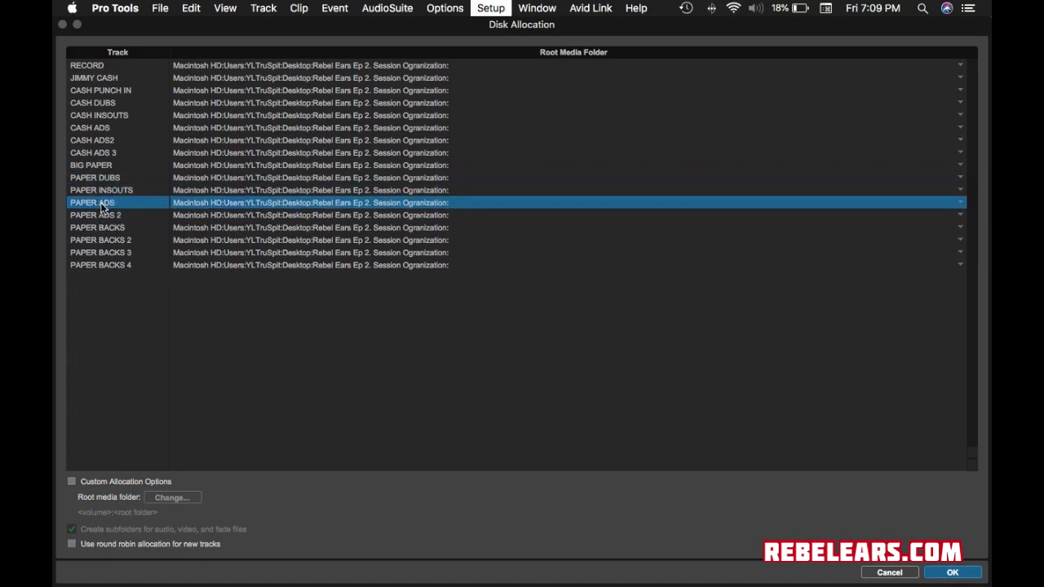
click(109, 229)
click(121, 241)
click(126, 253)
click(131, 265)
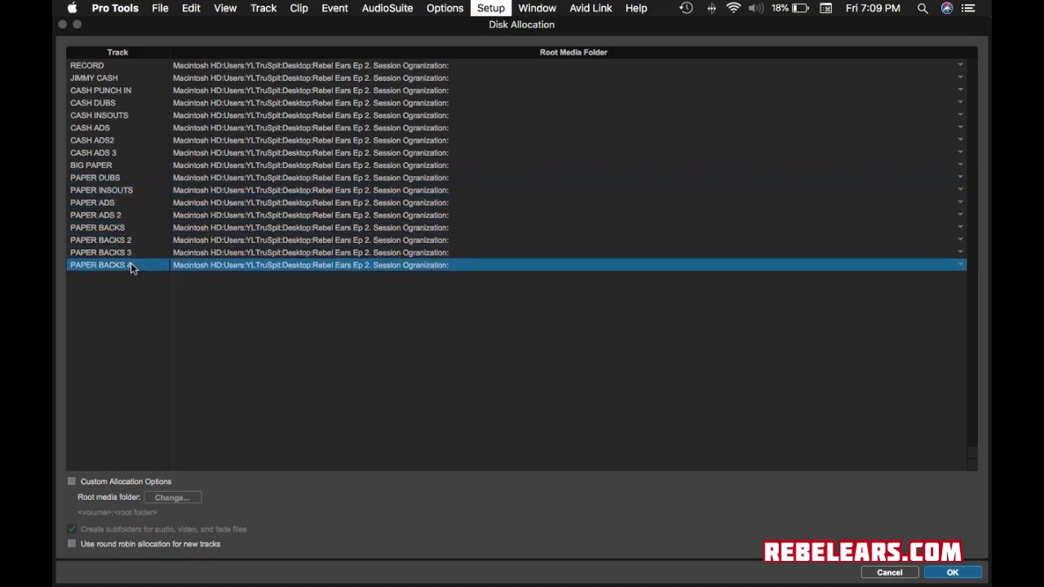
click(238, 68)
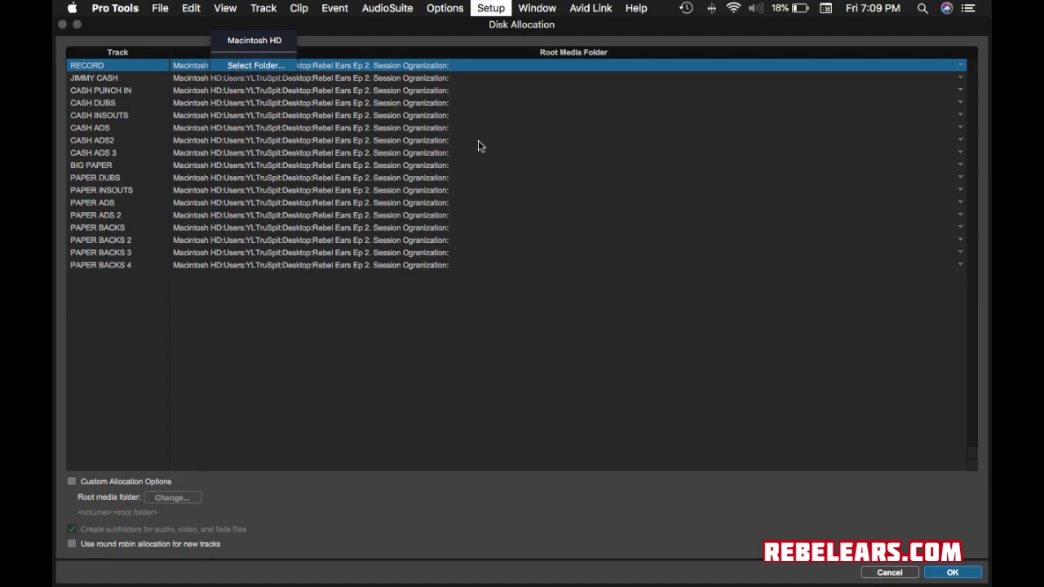
click(234, 65)
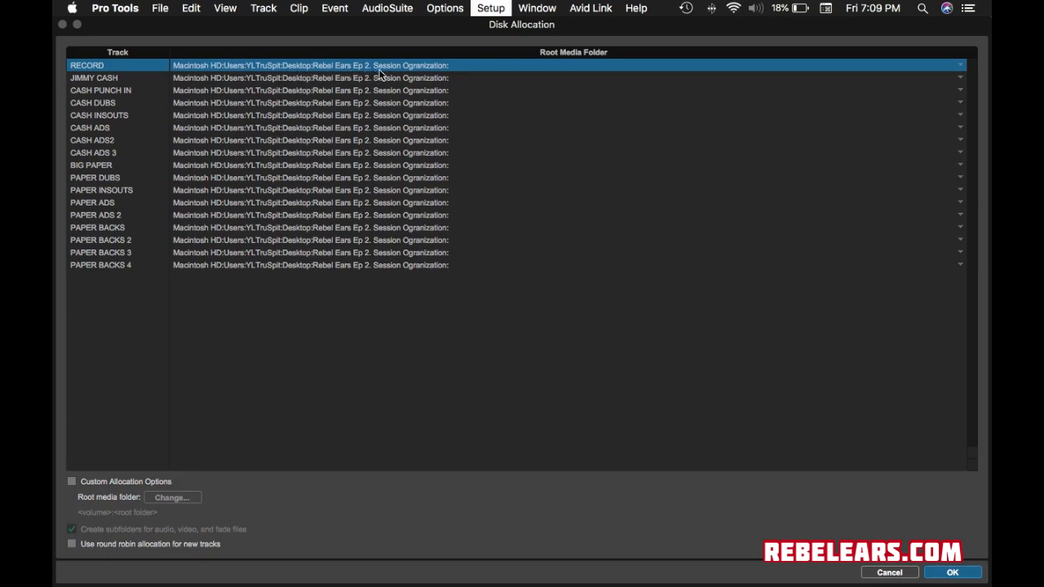
click(436, 70)
click(495, 112)
click(273, 79)
click(487, 137)
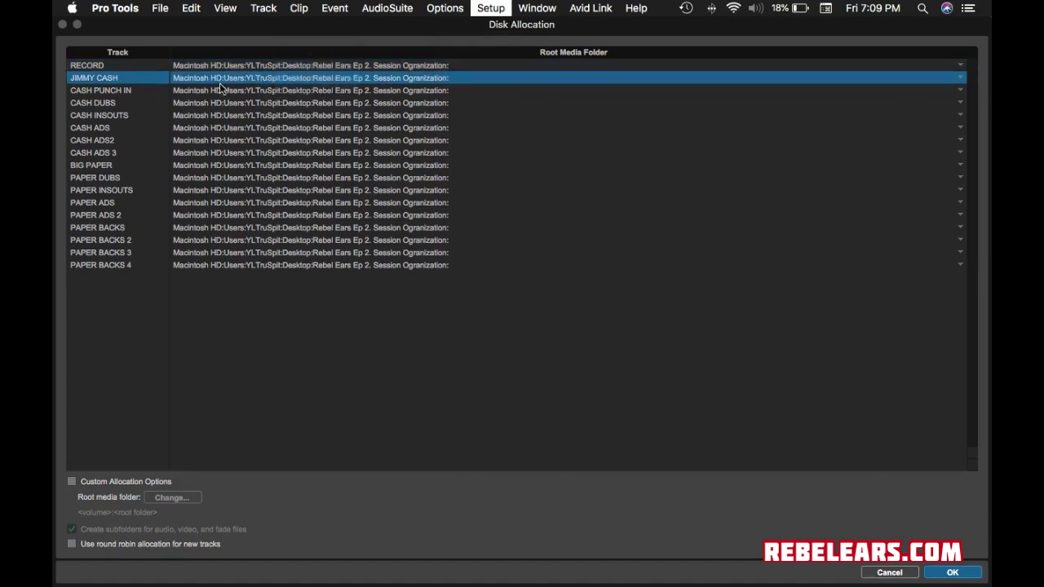
click(280, 92)
click(473, 156)
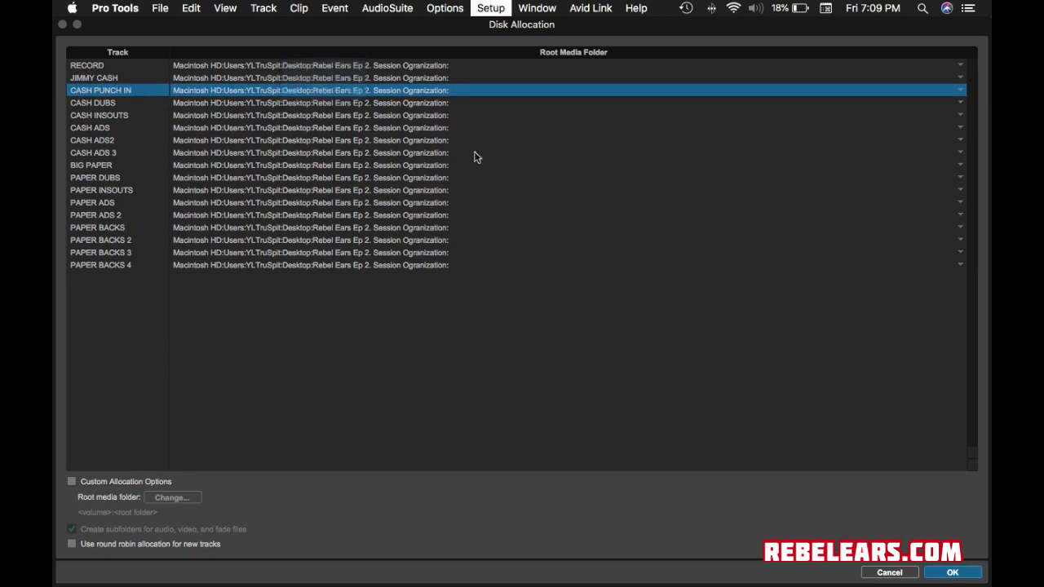
Verify the four PAPER BACKS tracks' folders unchanged, recheck RECORD, and confirm Disk Allocation with OK.
click(491, 8)
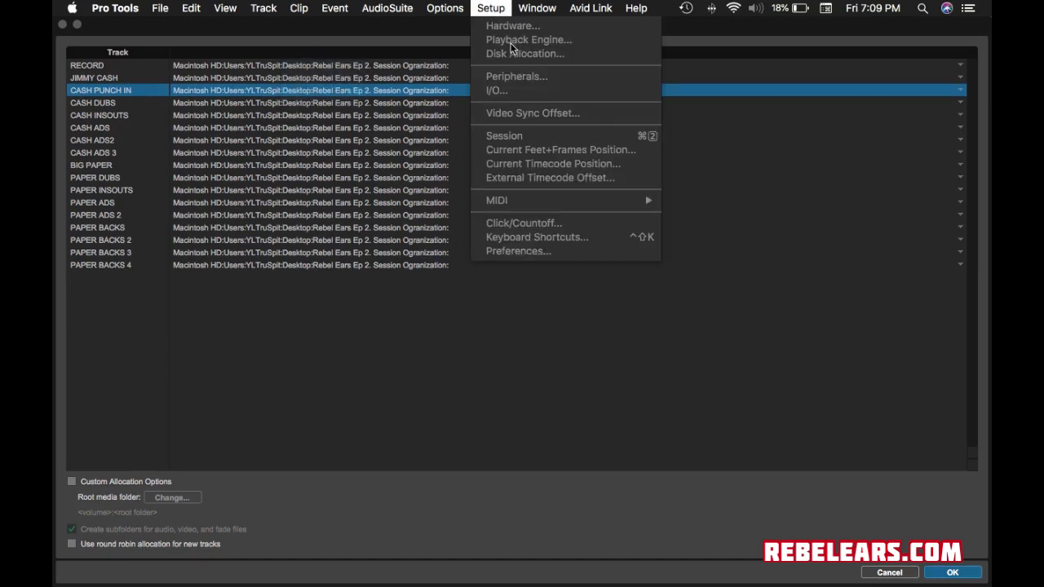
click(668, 293)
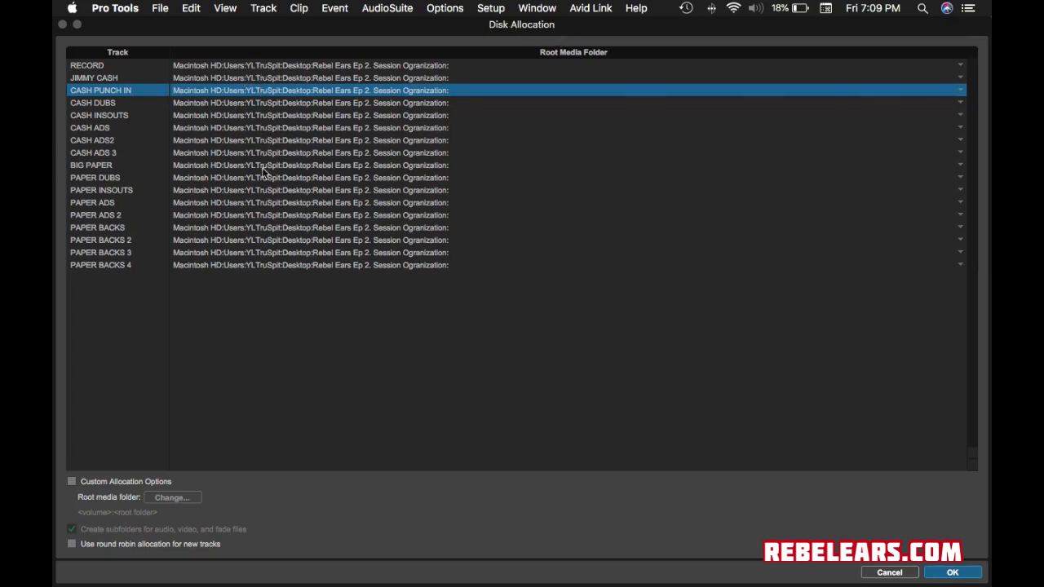
click(280, 240)
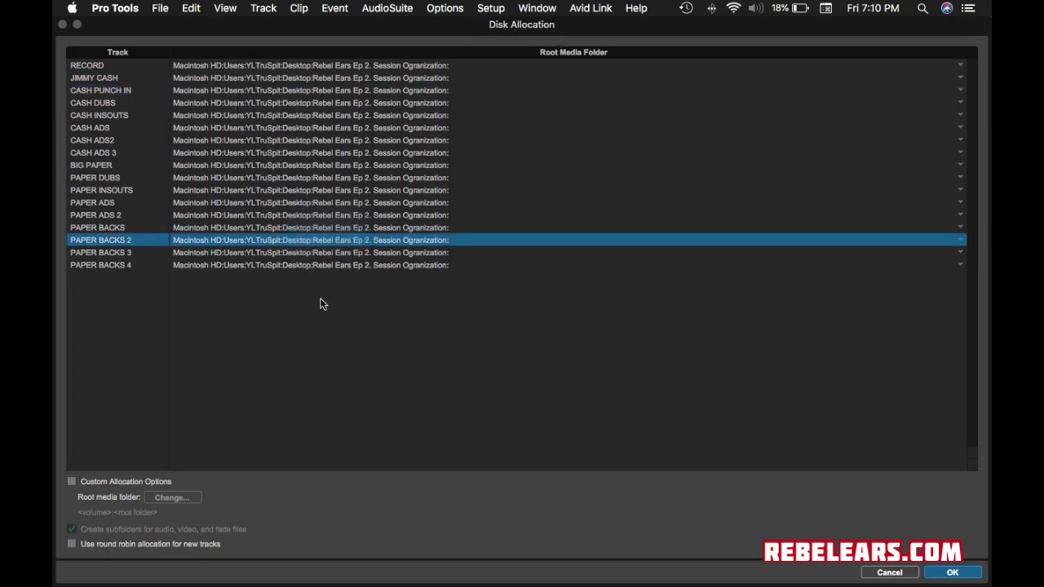
click(287, 263)
click(253, 244)
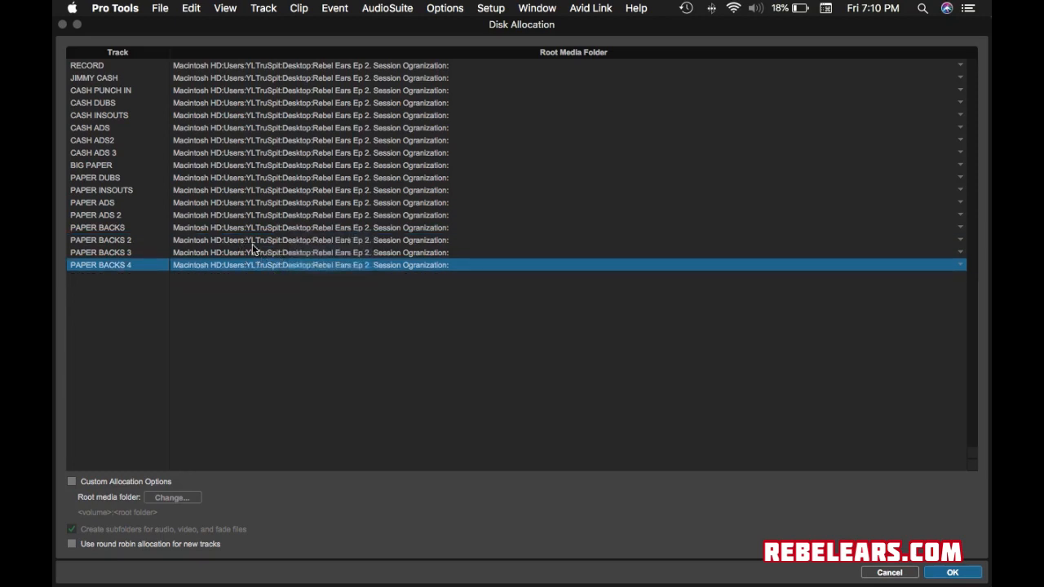
click(256, 250)
click(235, 228)
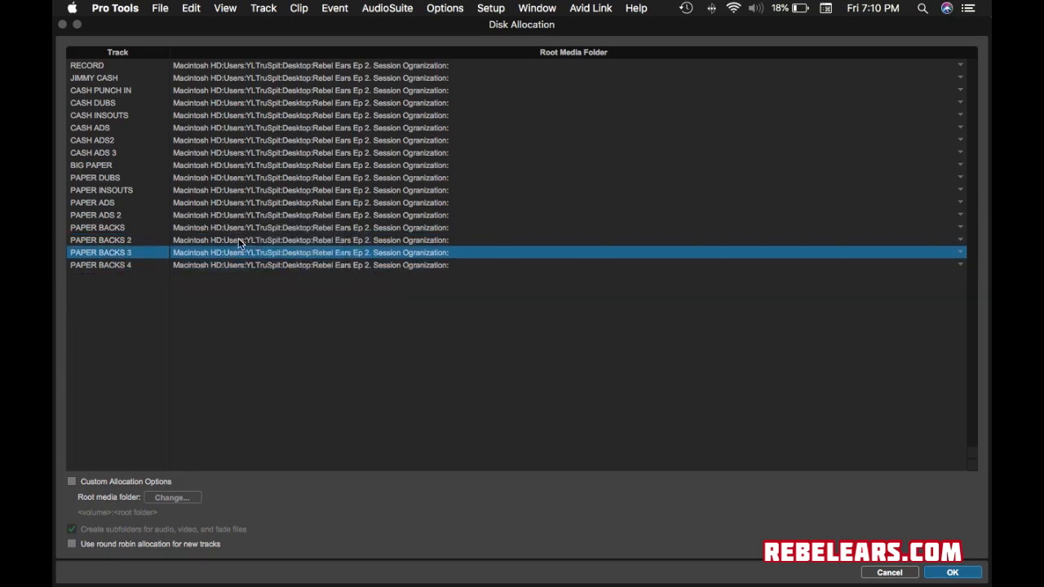
click(239, 240)
click(227, 233)
click(225, 227)
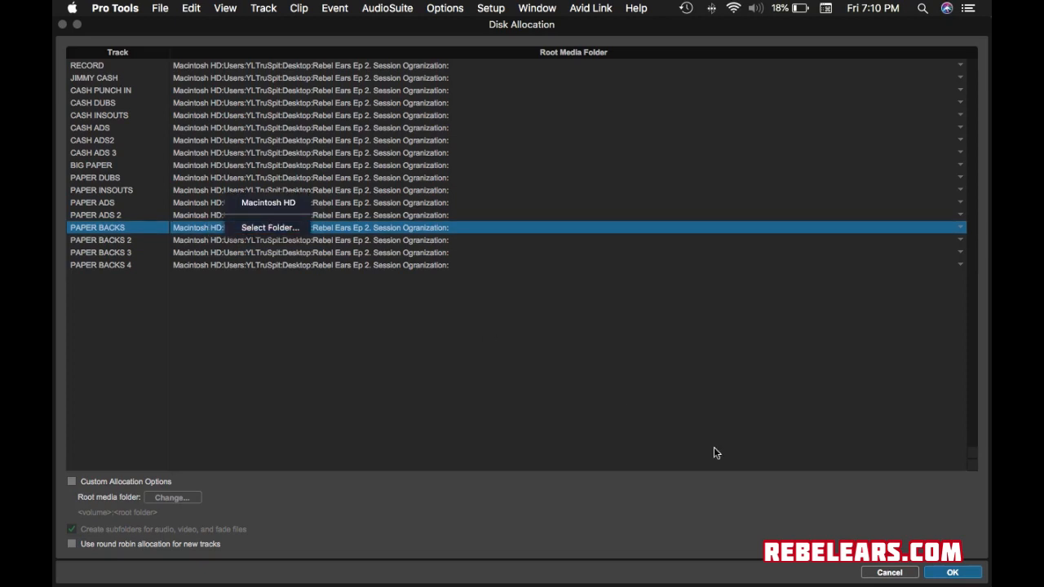
click(697, 351)
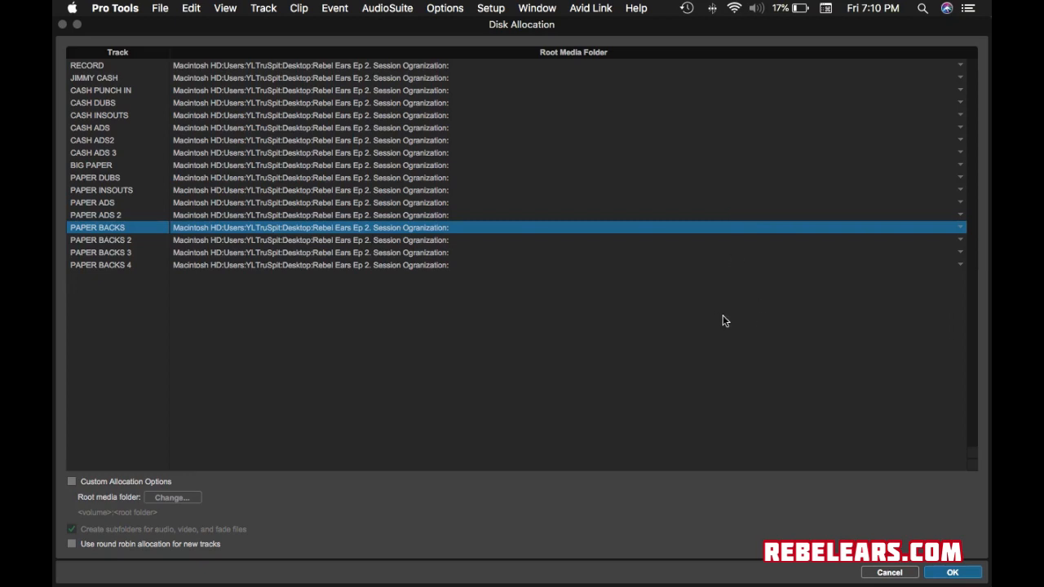
click(95, 66)
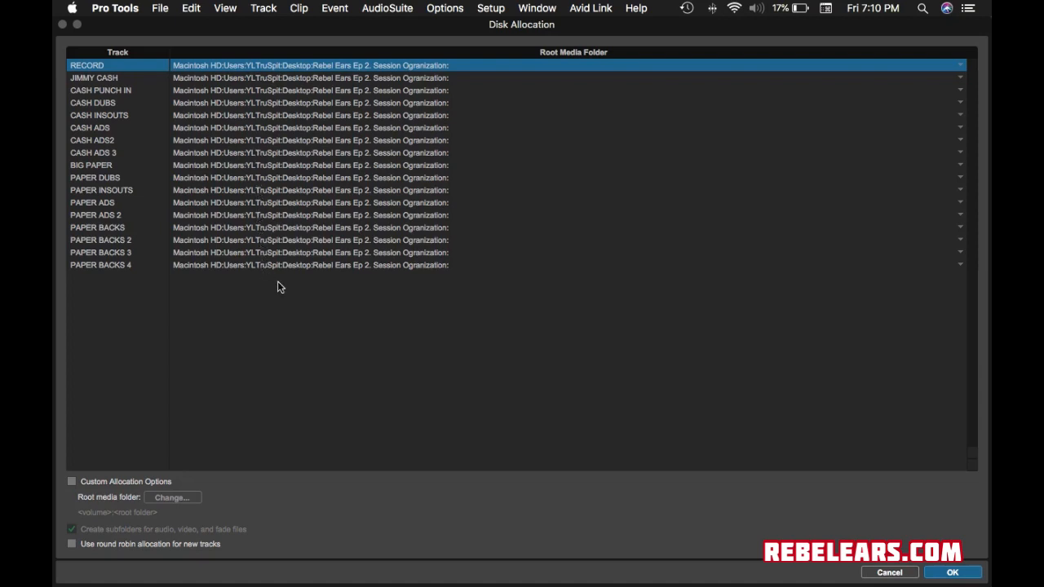
click(951, 573)
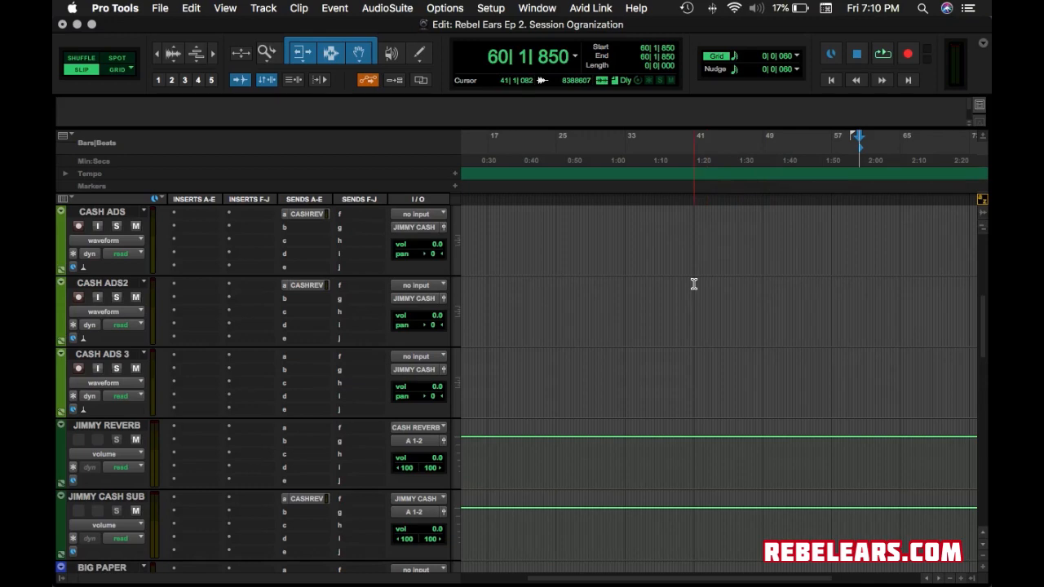
scroll(667, 254, up, 5)
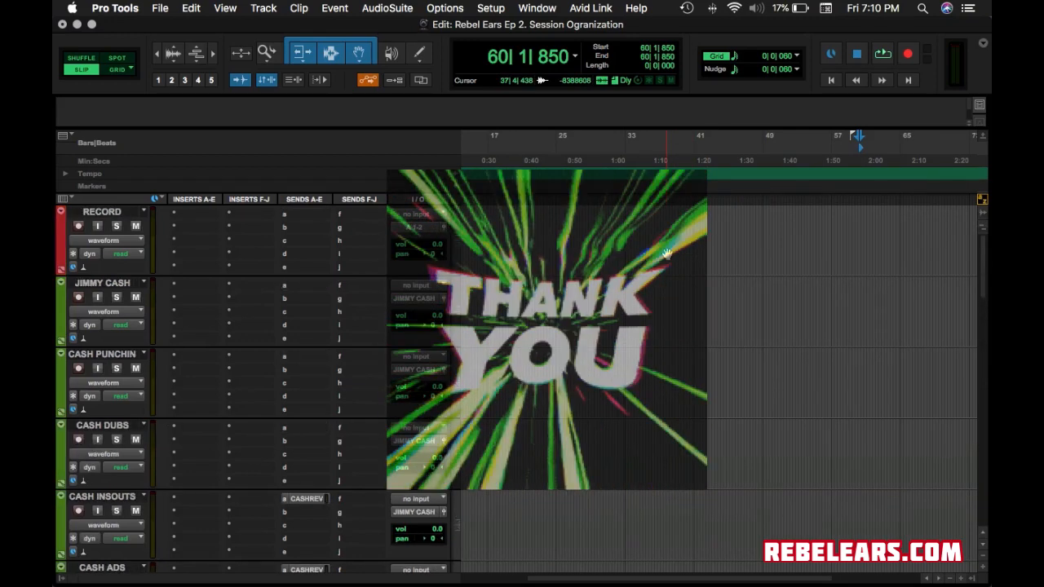
scroll(667, 254, down, 10)
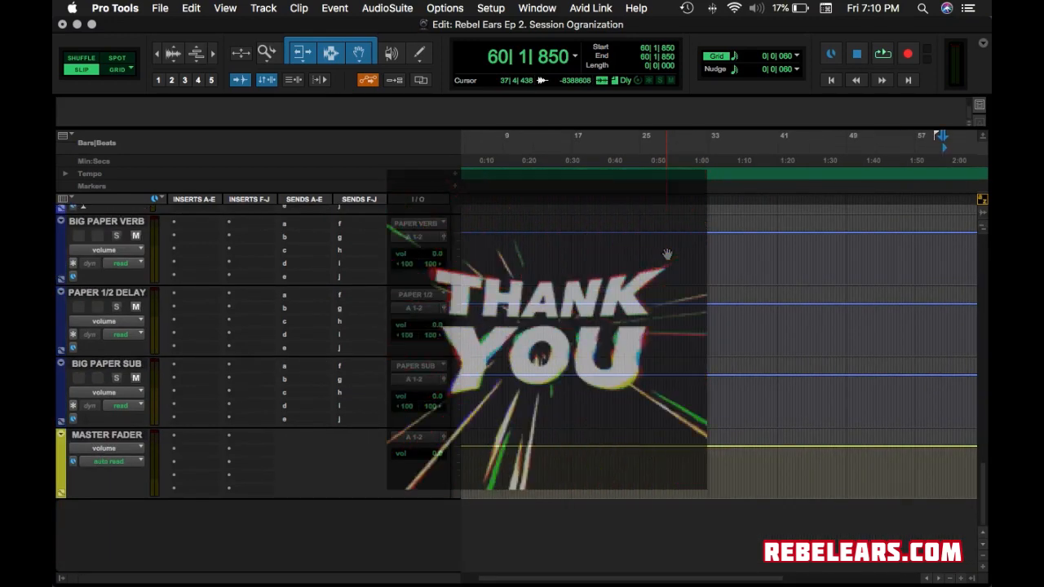
scroll(667, 255, up, 4)
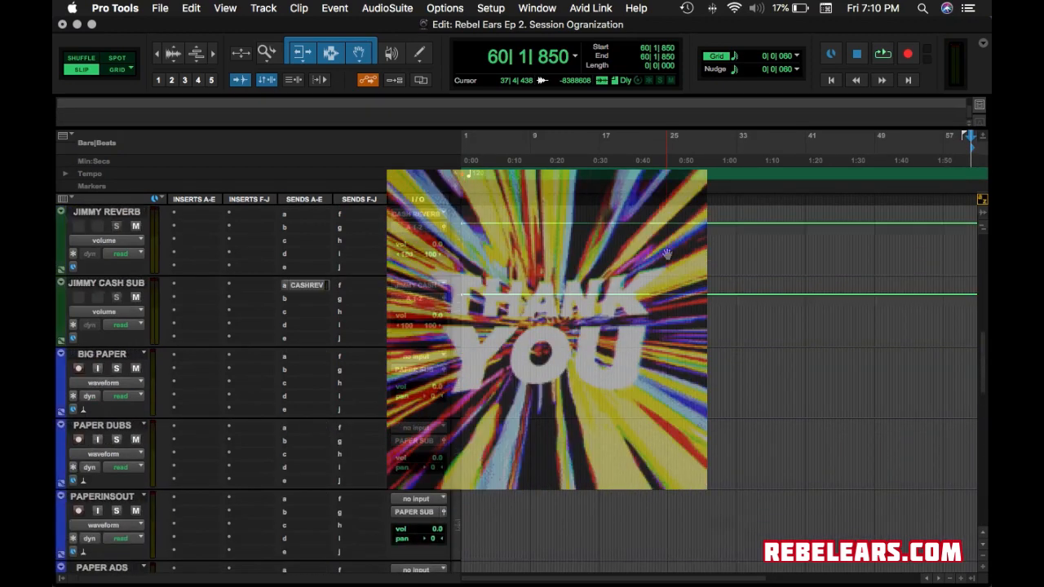
scroll(667, 255, up, 5)
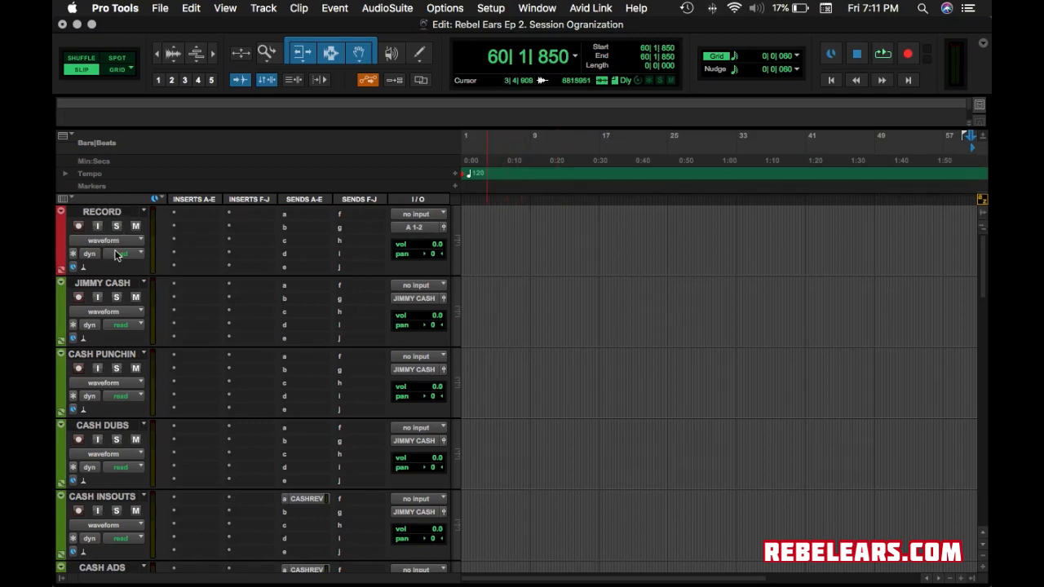
scroll(134, 337, down, 15)
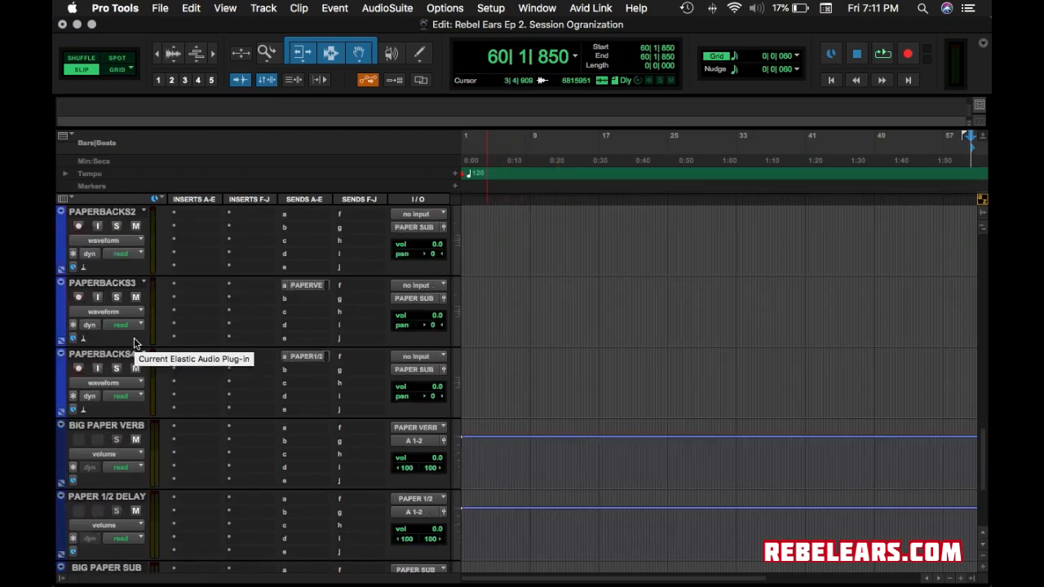
scroll(133, 337, down, 3)
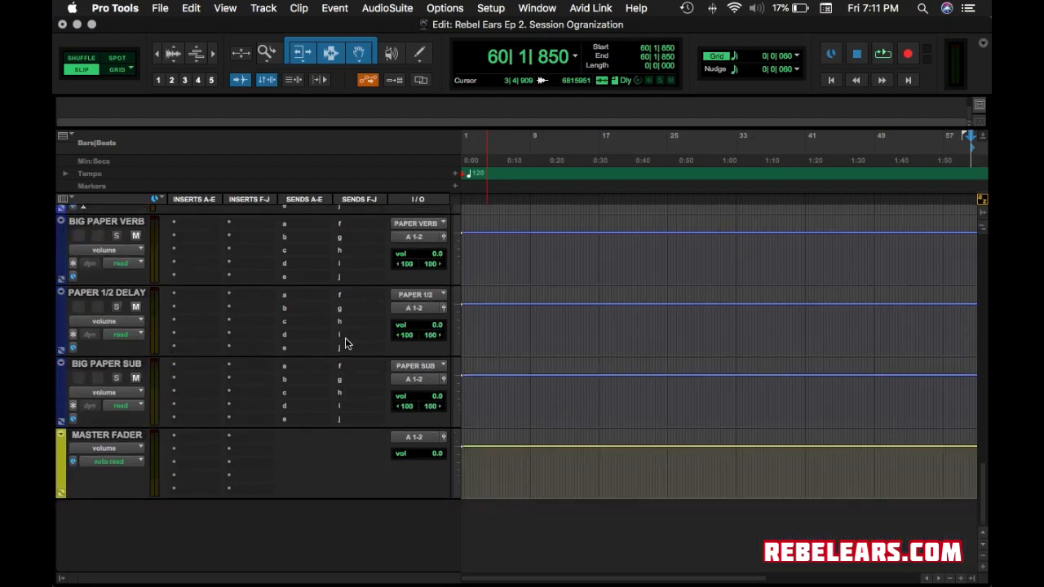